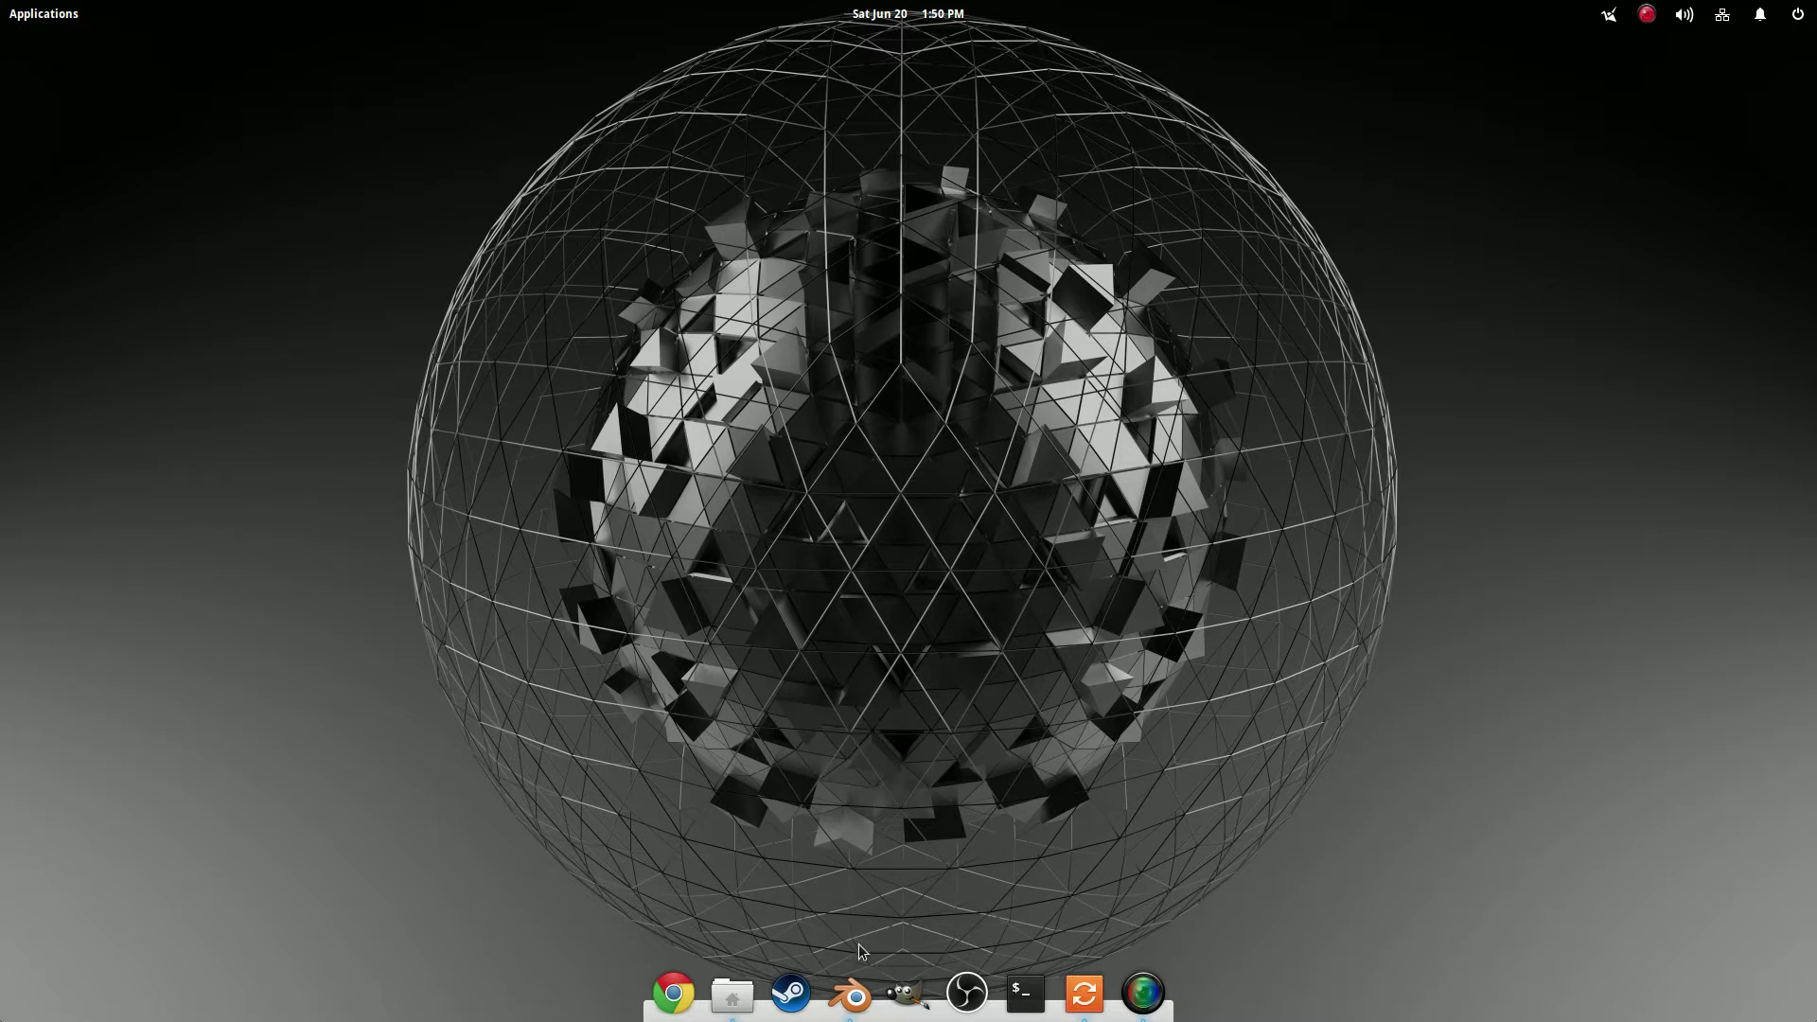
- Switch to Blender and delete the default cube from the scene
click(852, 993)
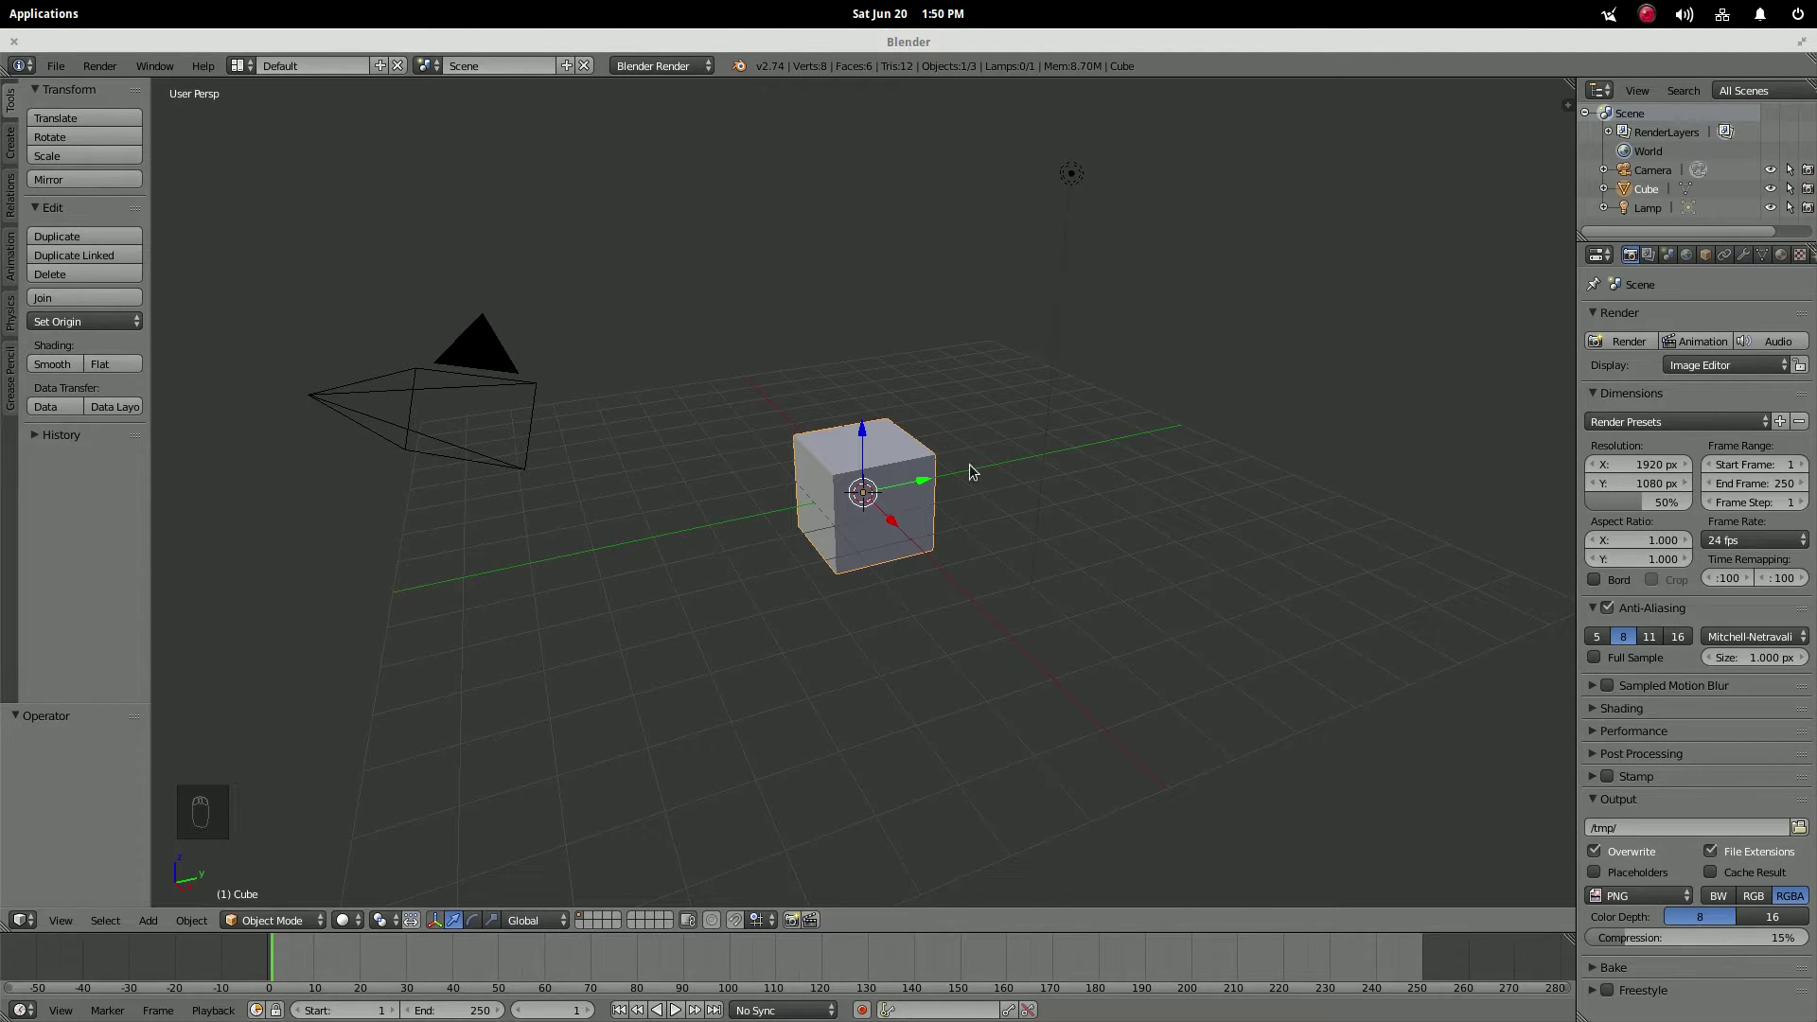
key(x)
click(871, 412)
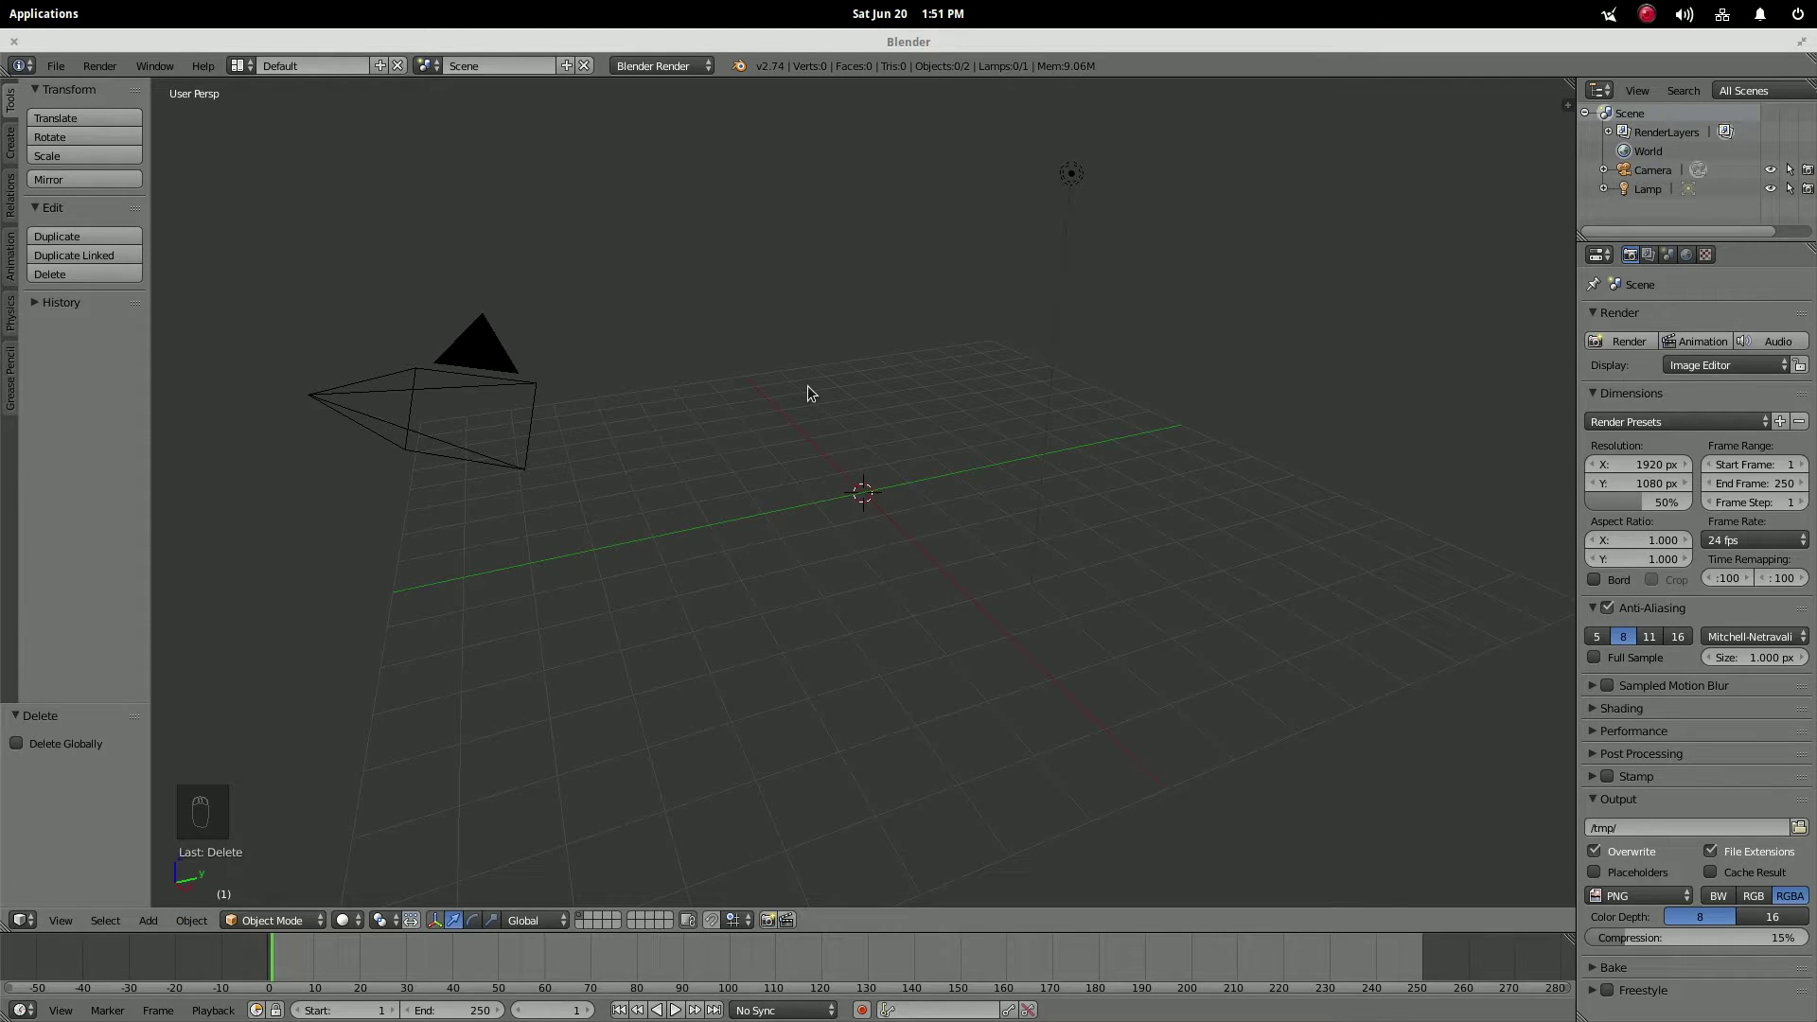
- Add an ico sphere at the scene's centre and set its subdivisions to 4
key(shift+a)
mouse_move(884, 462)
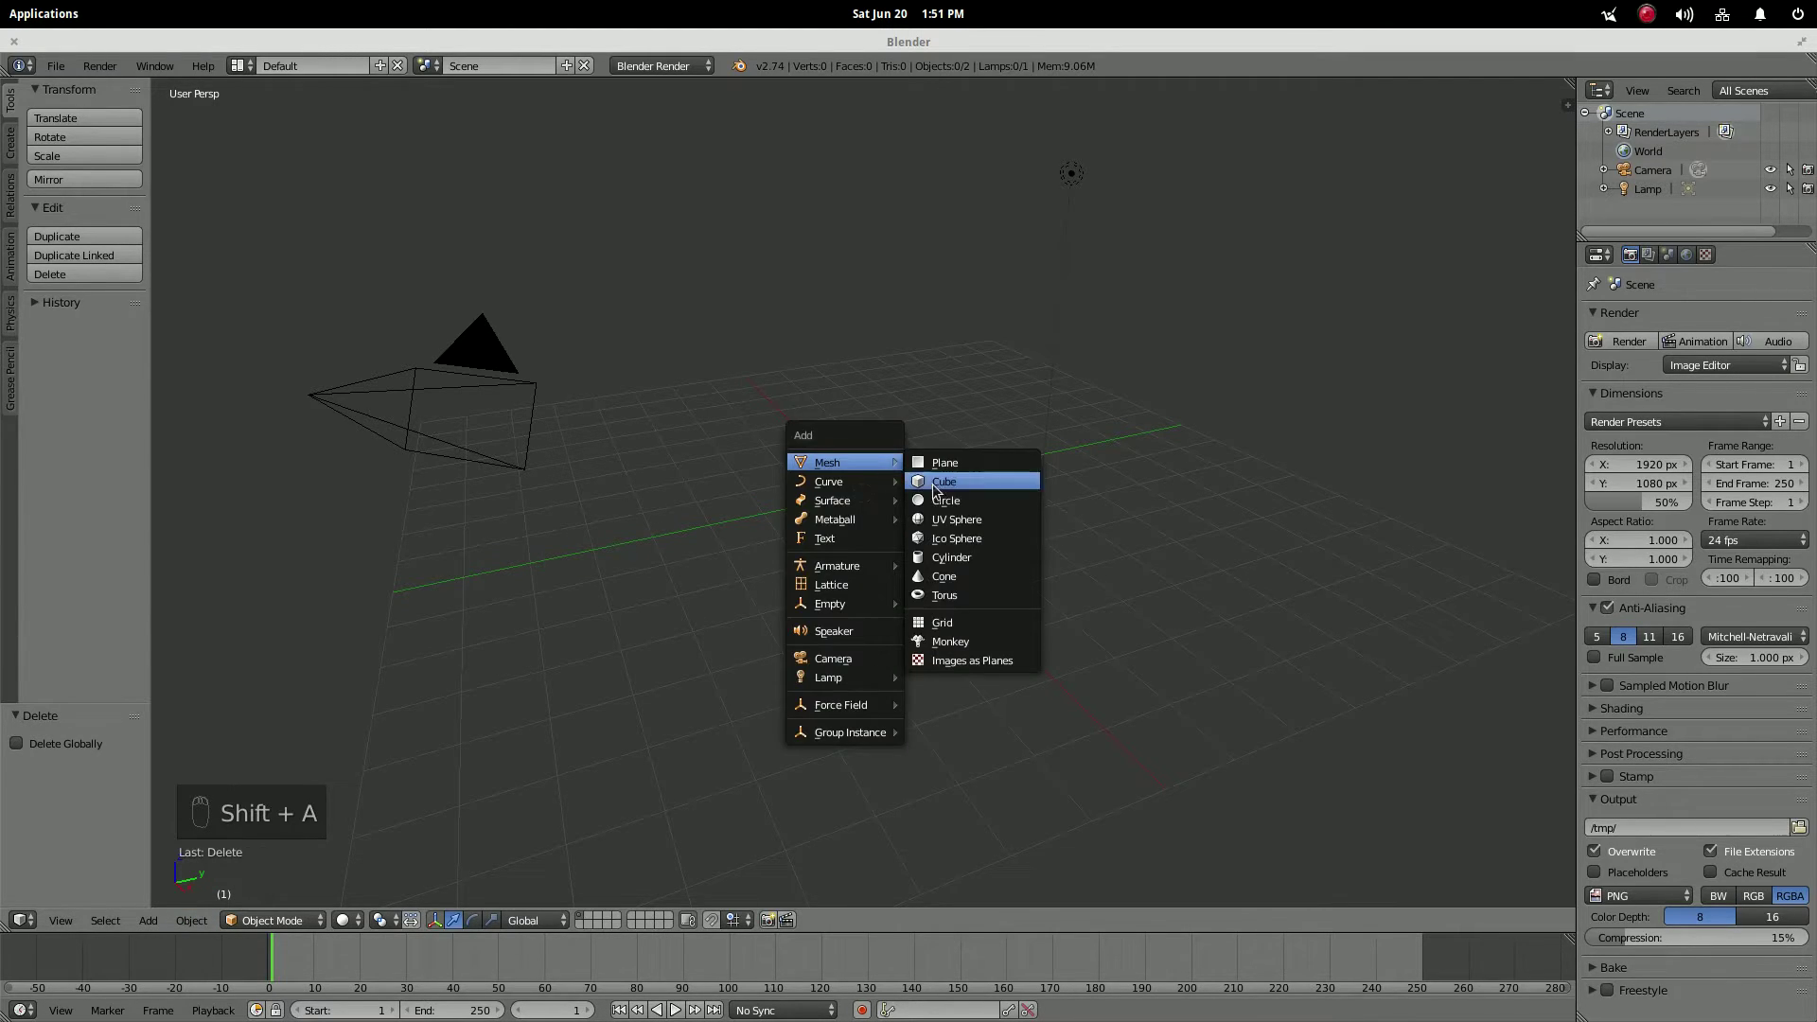
click(969, 540)
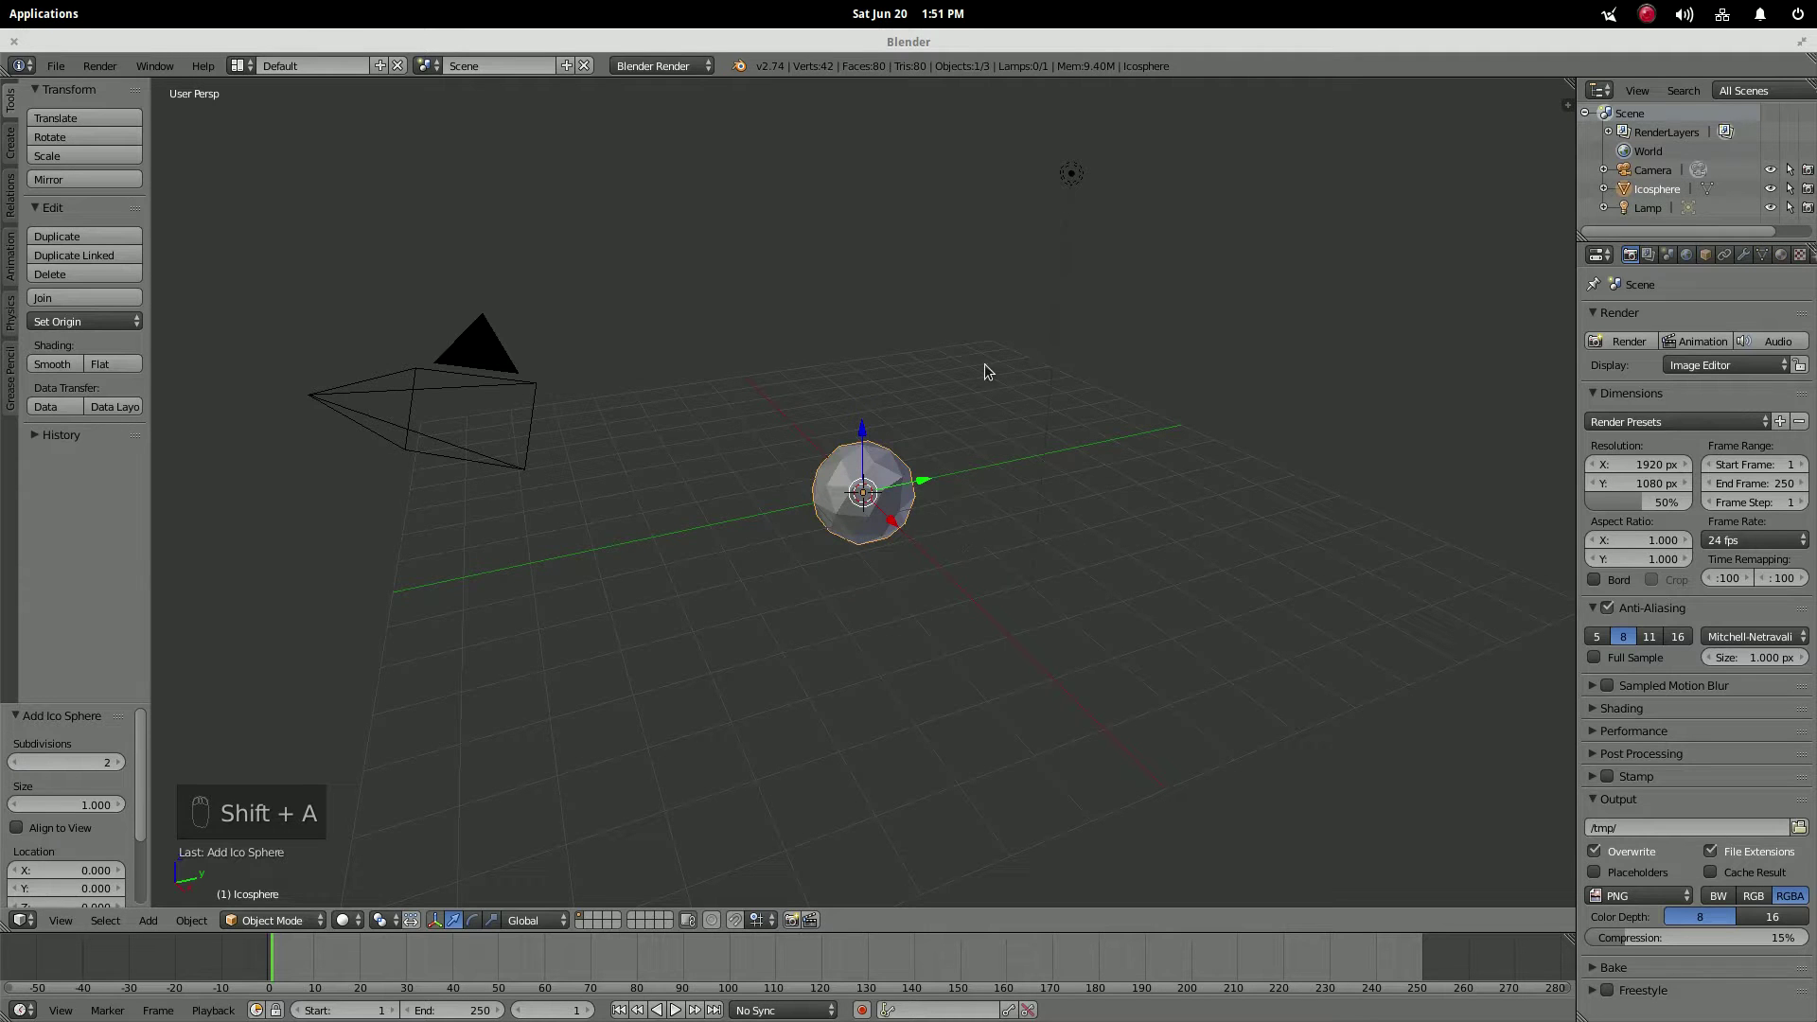
click(118, 761)
click(118, 762)
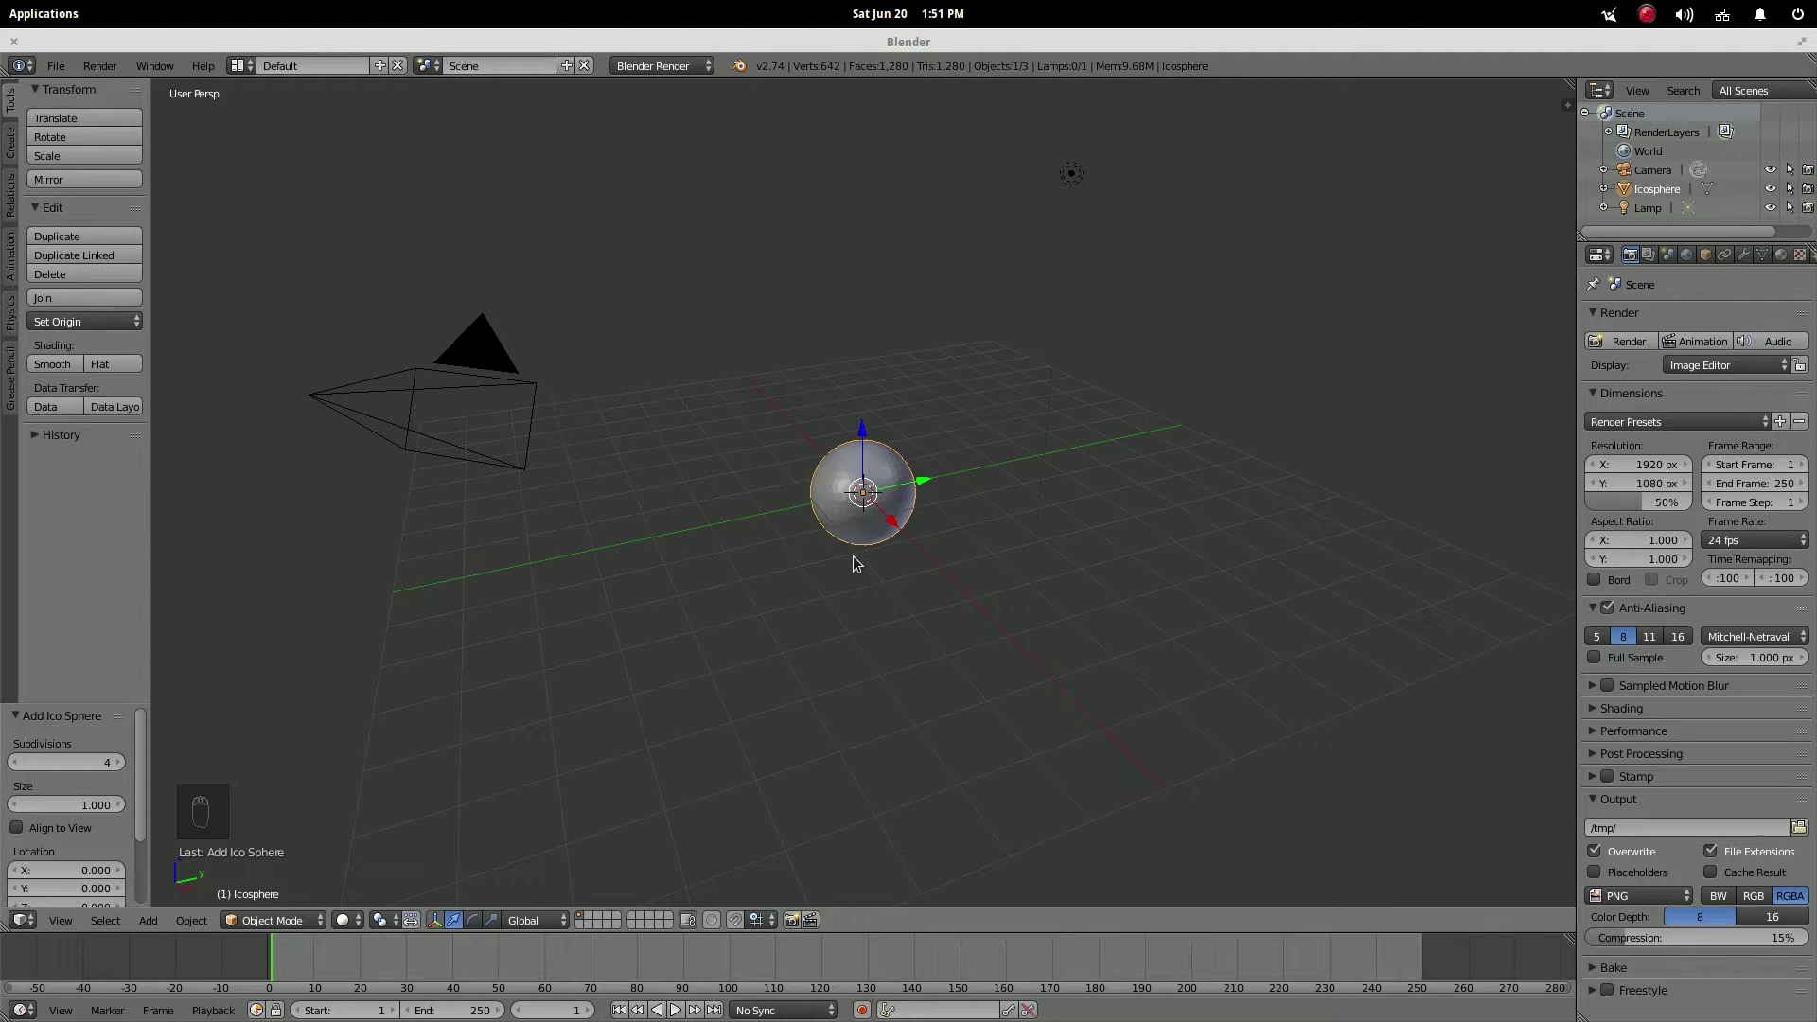
- Duplicate the ico sphere twice, leaving both copies in place at the origin
key(shift+d)
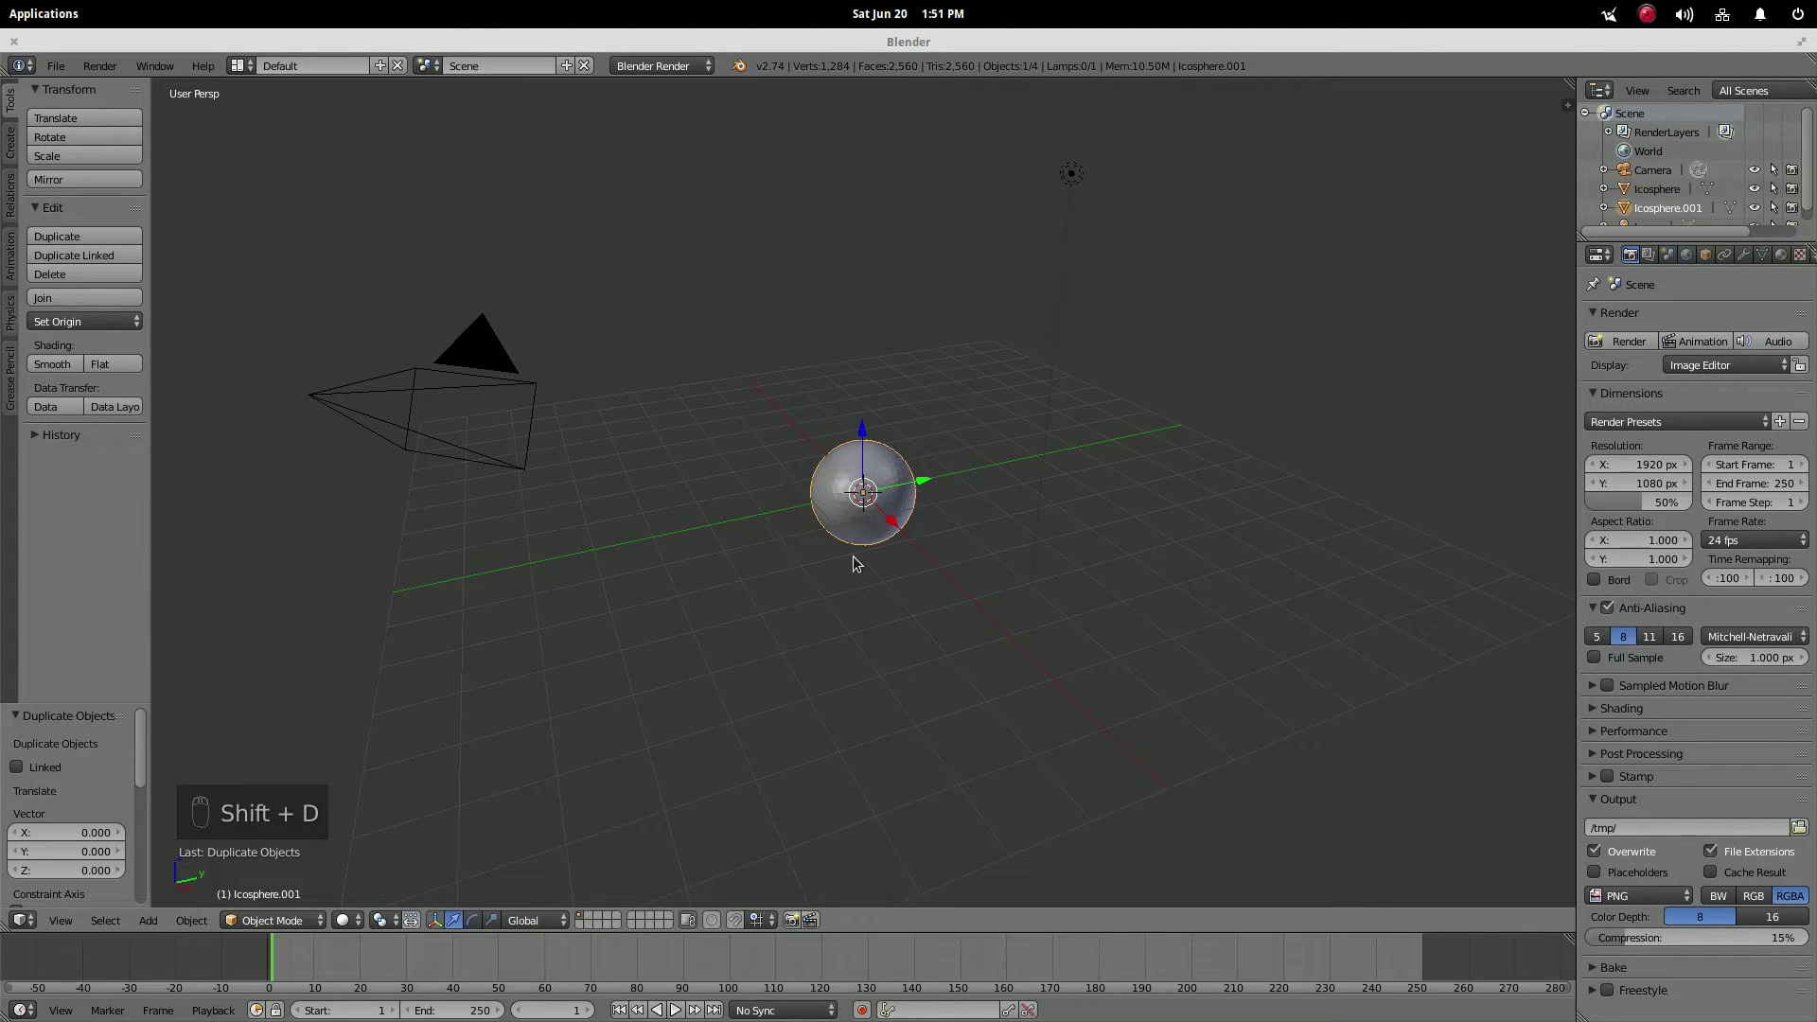
key(shift+d)
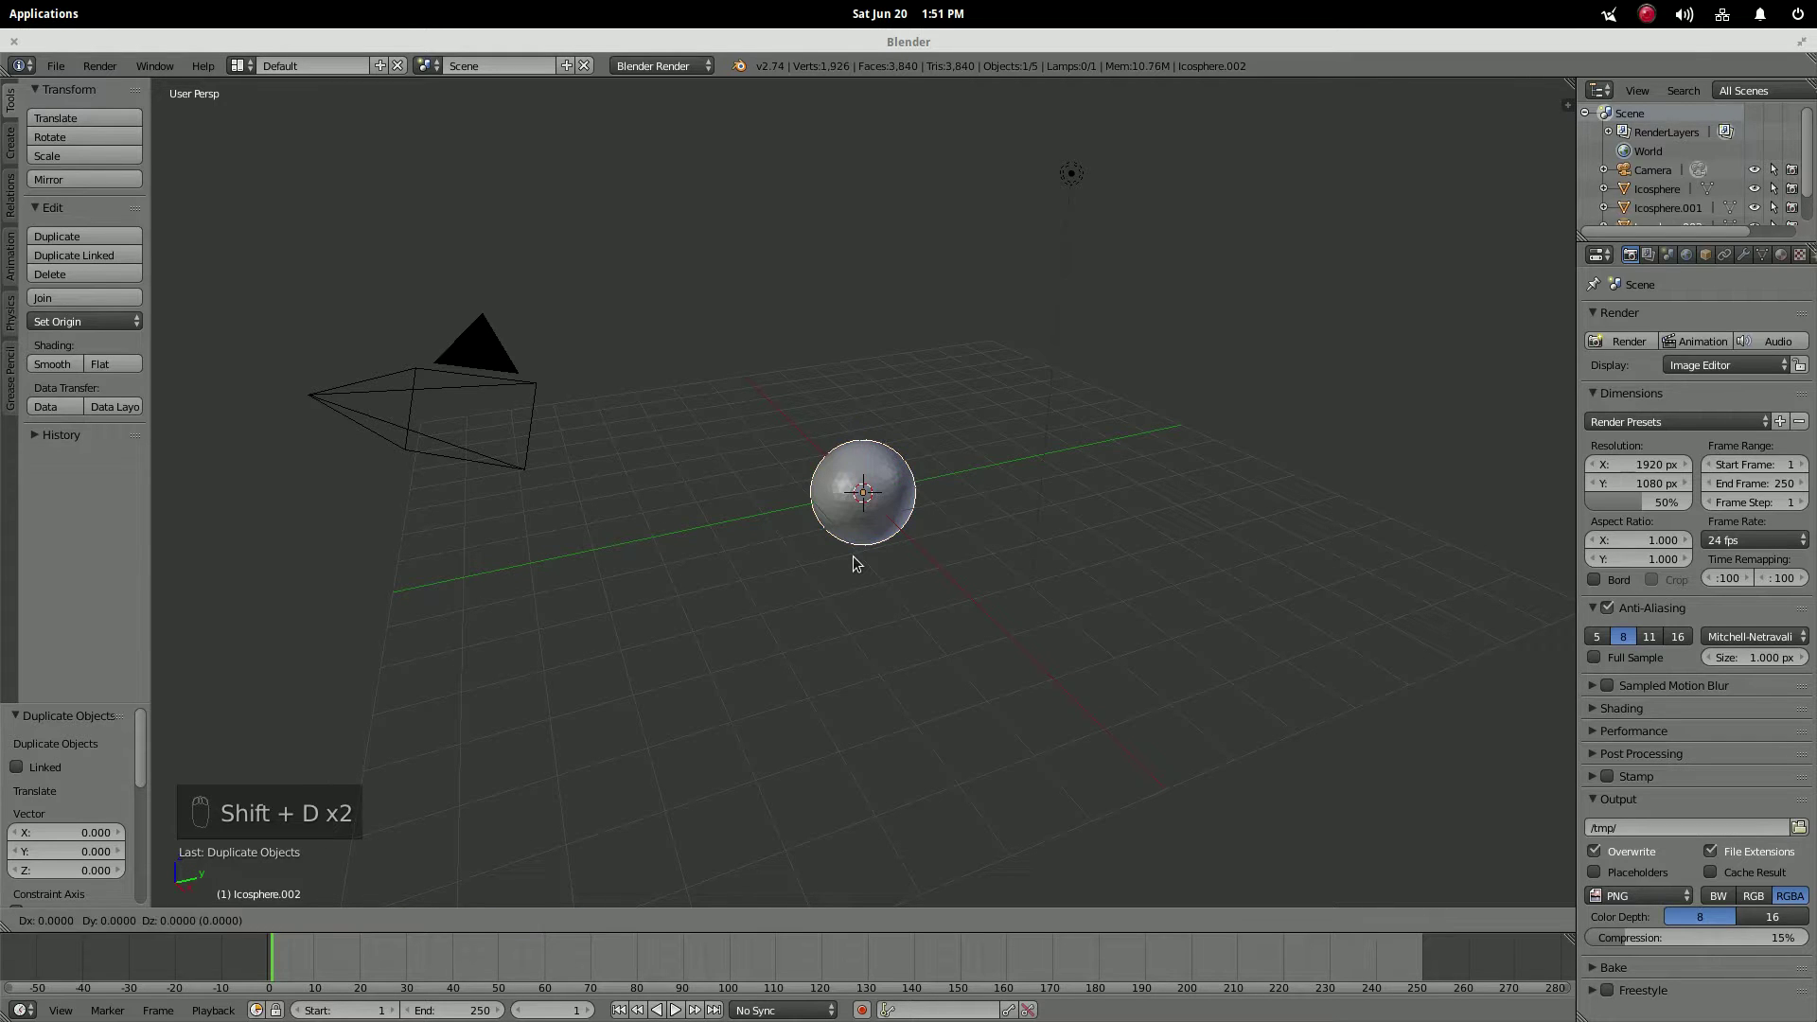
click(855, 562)
- Scale the newest sphere copy up by about 4.28 to make a large outer sphere
scroll(922, 492, up, 5)
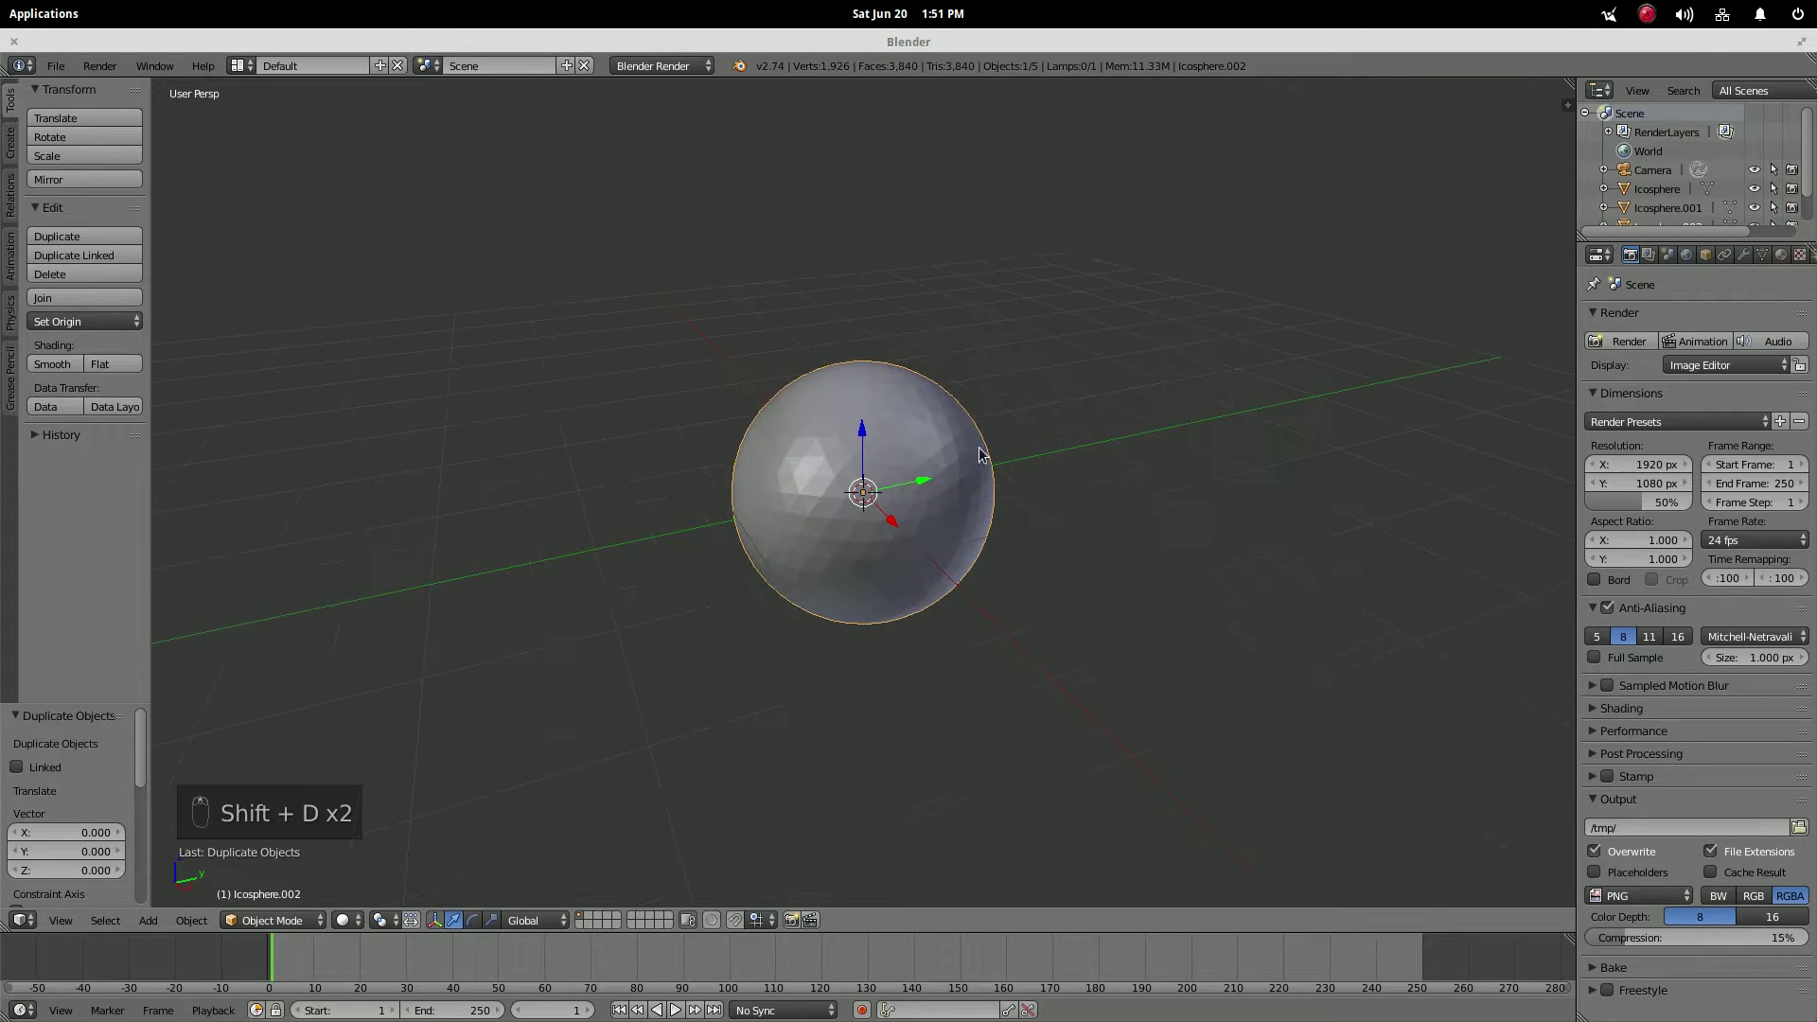
scroll(989, 462, down, 4)
scroll(946, 446, down, 3)
key(s)
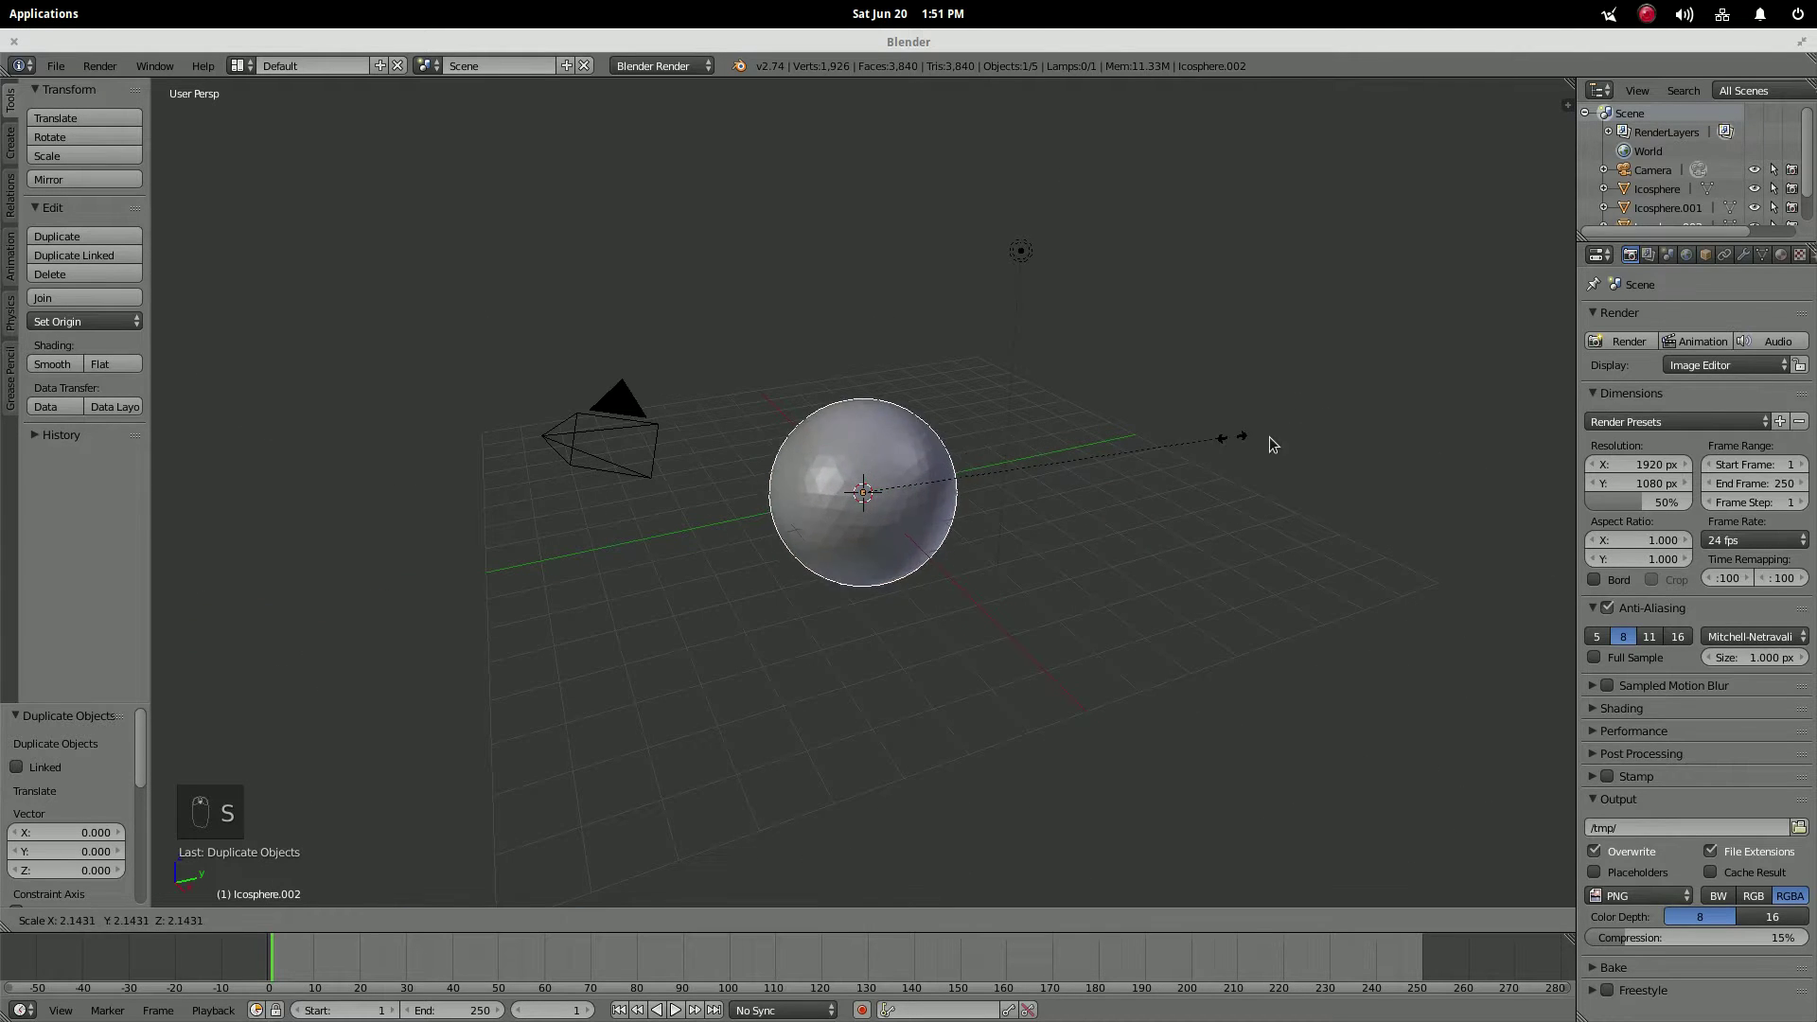
click(180, 407)
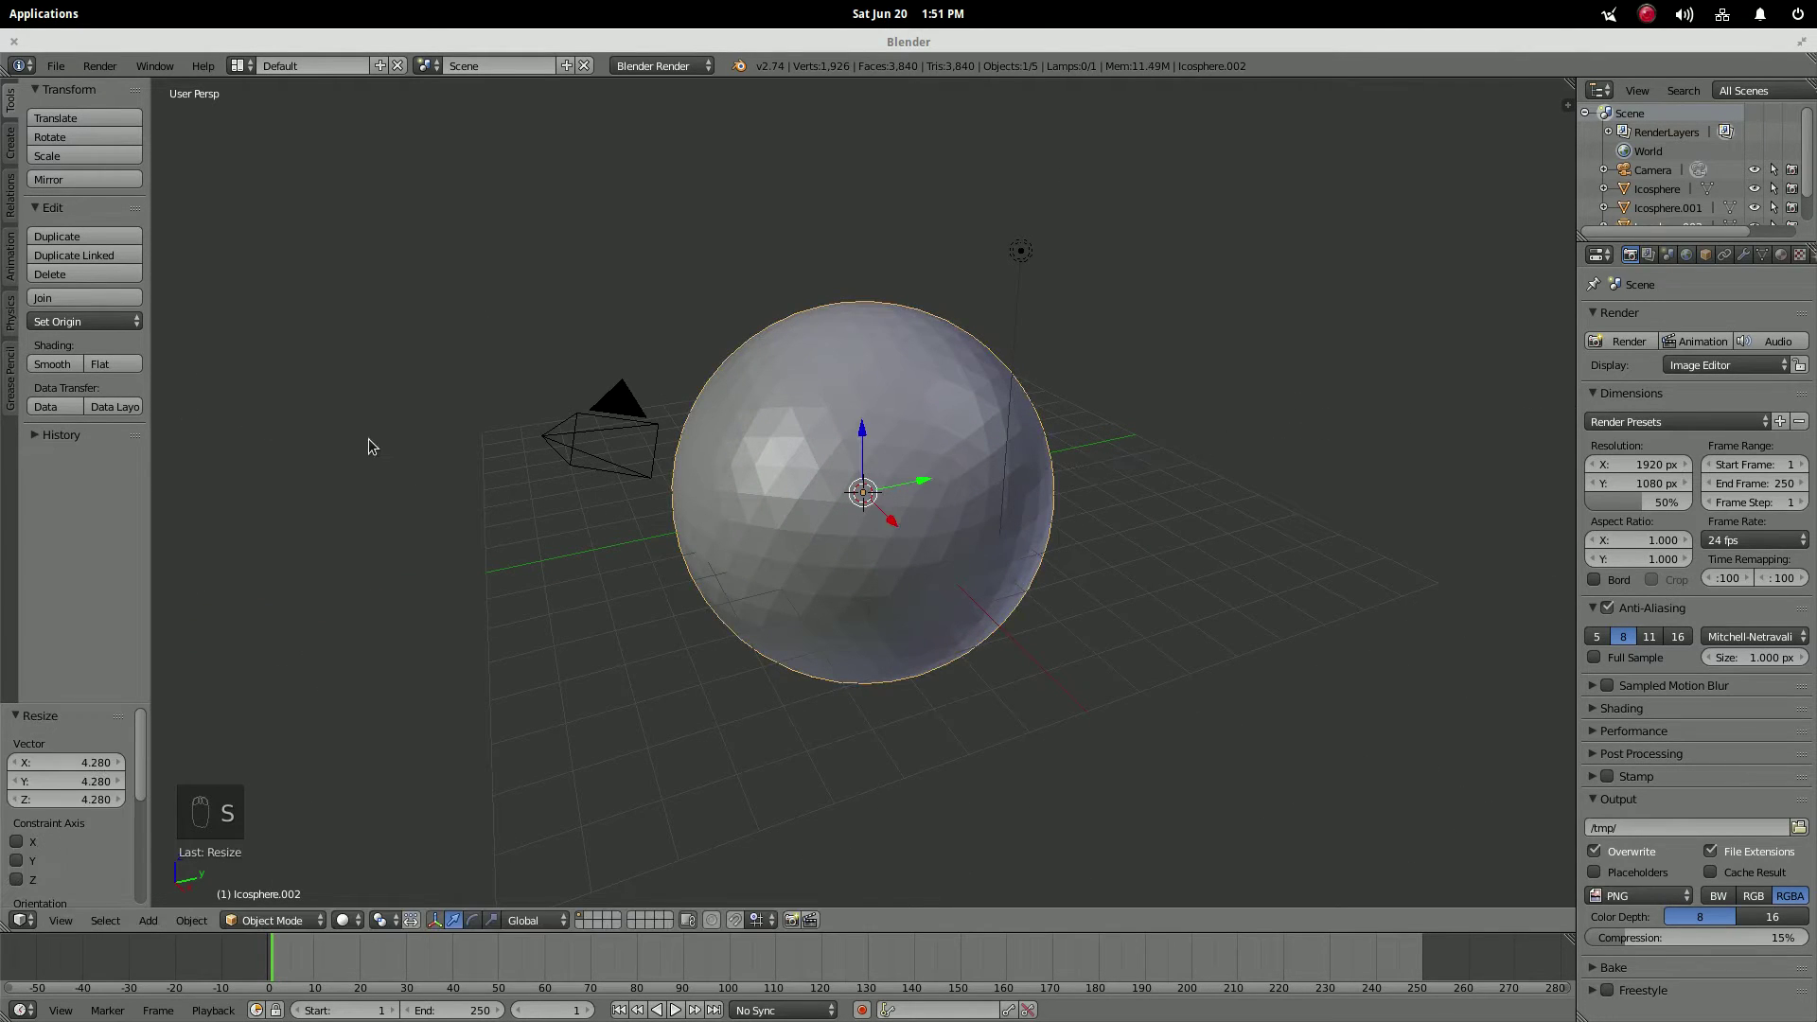
- Add a Wireframe modifier to the large outer sphere
click(1743, 255)
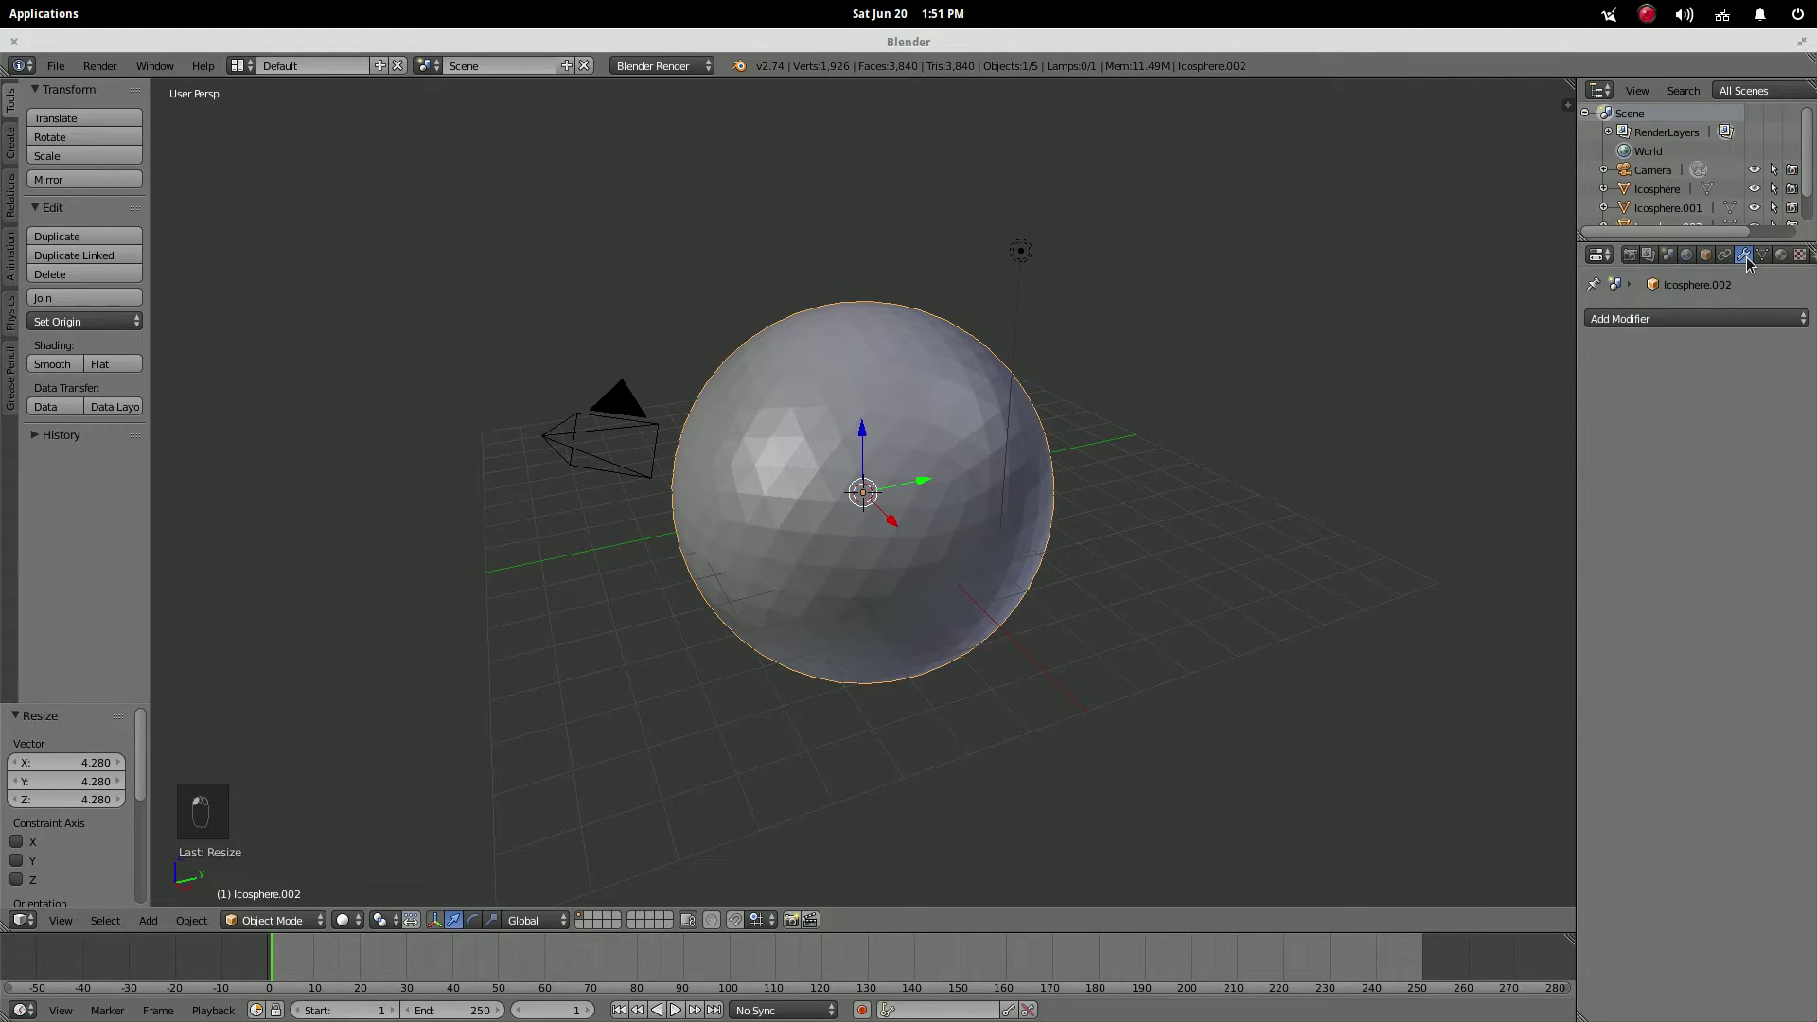
click(1701, 319)
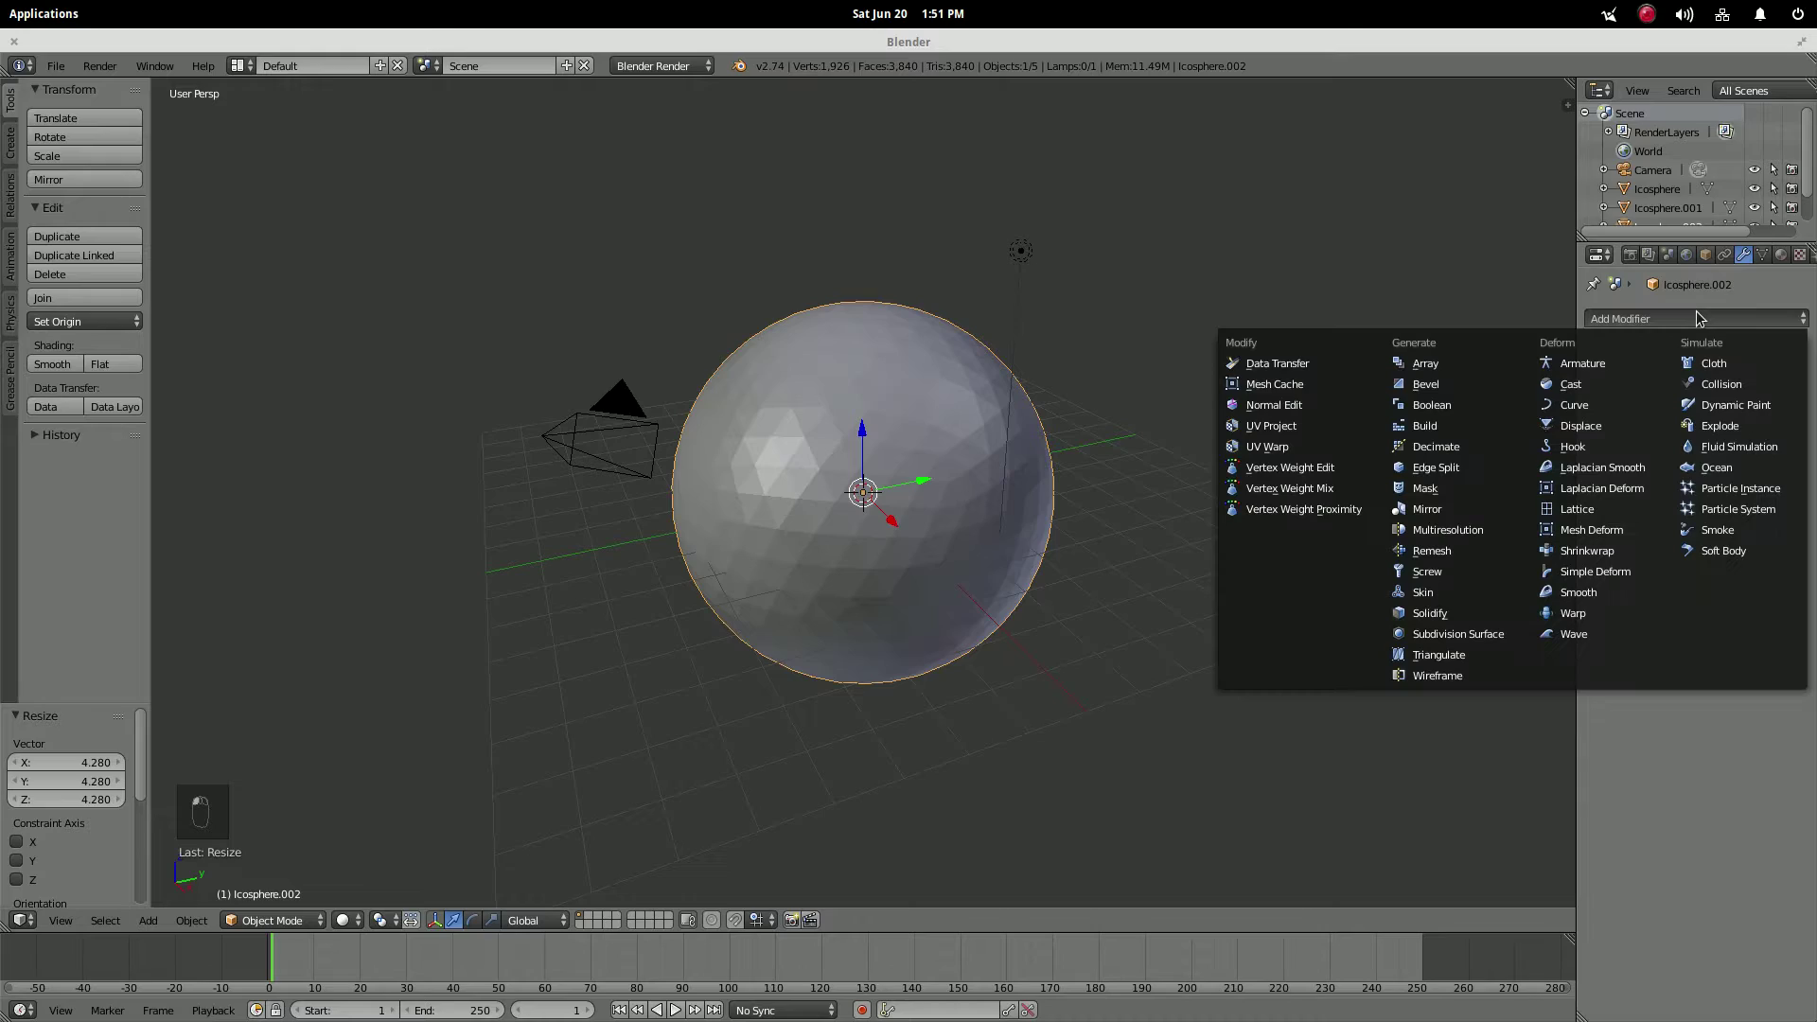
click(1437, 676)
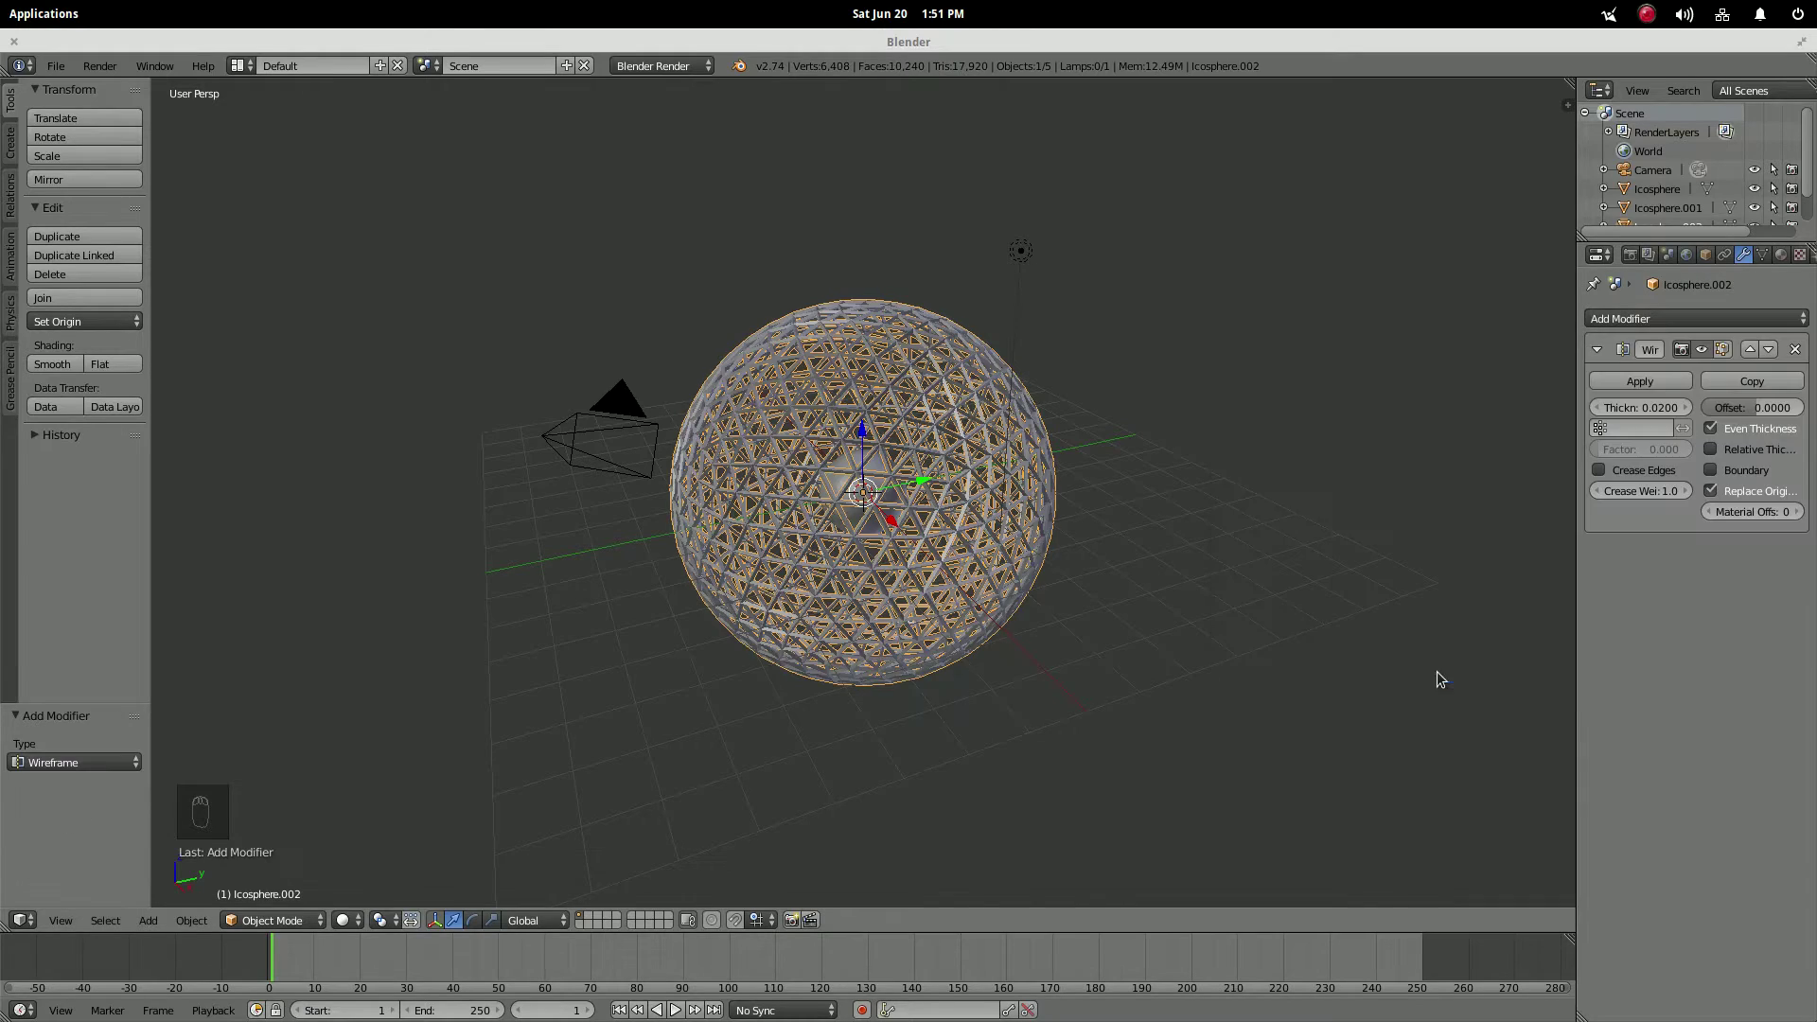
- Set the outer sphere's Wireframe modifier thickness to 0.004
scroll(1035, 578, up, 10)
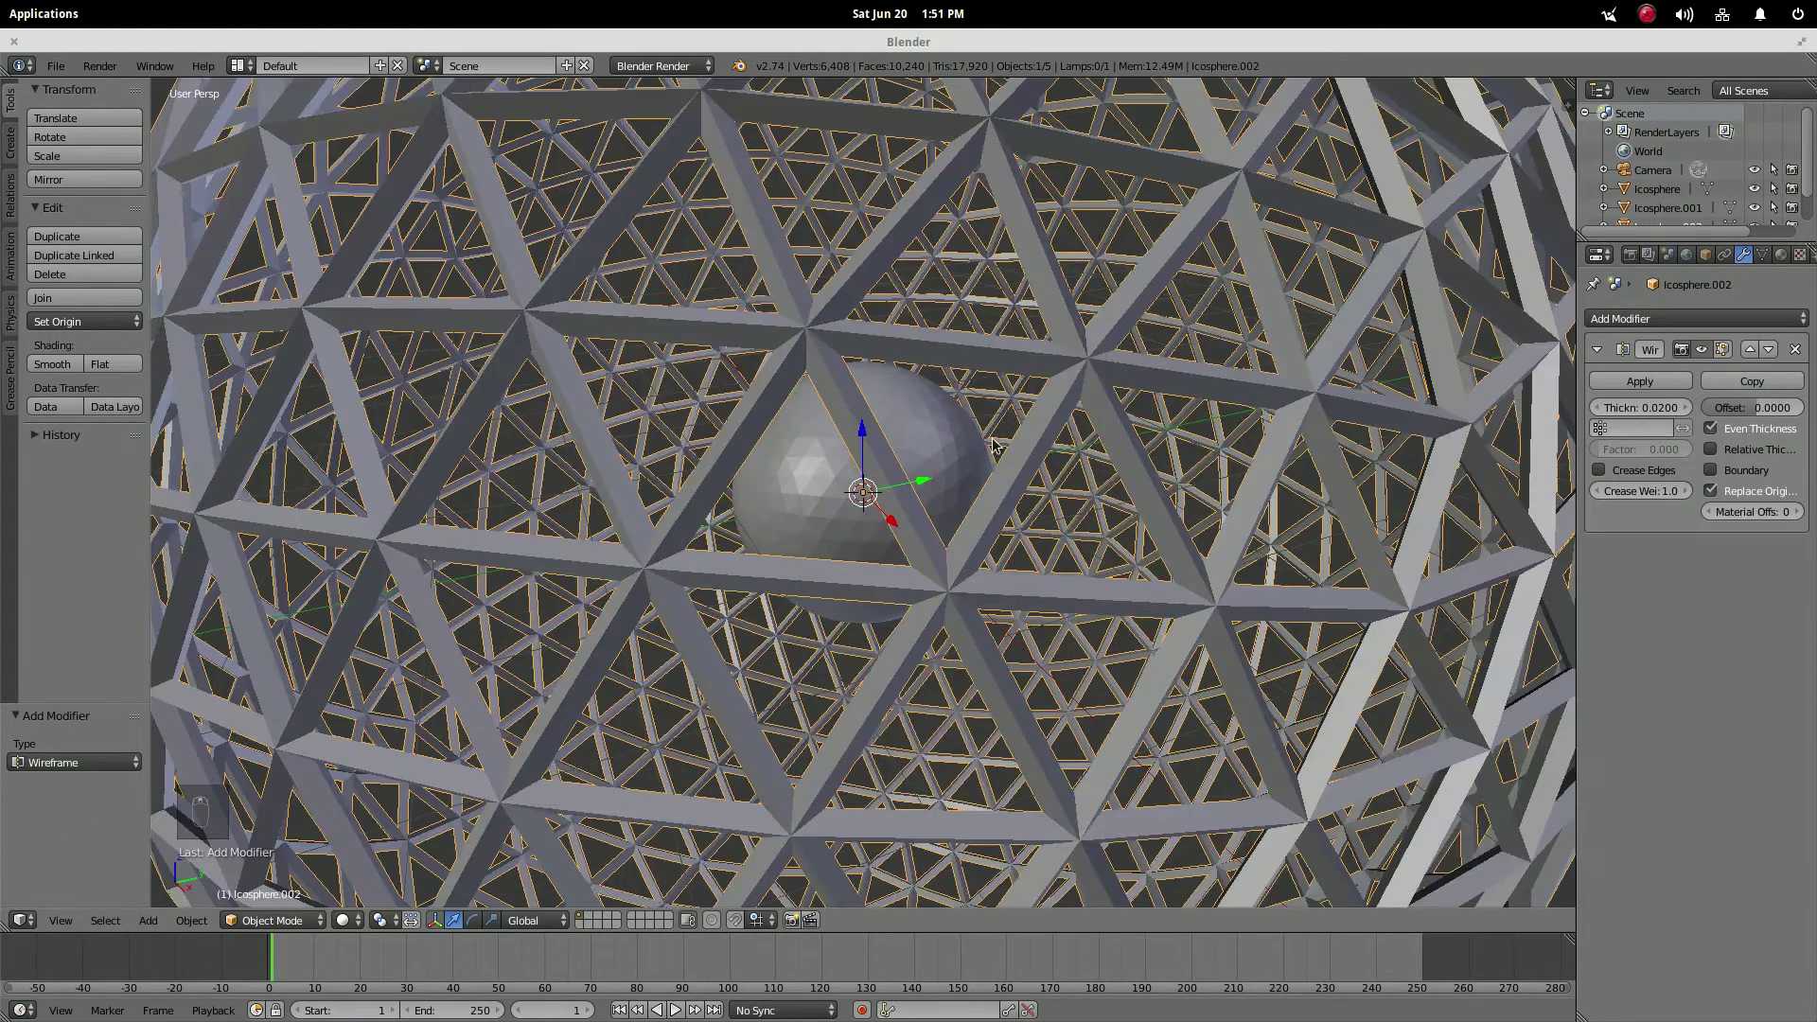
scroll(1060, 284, down, 7)
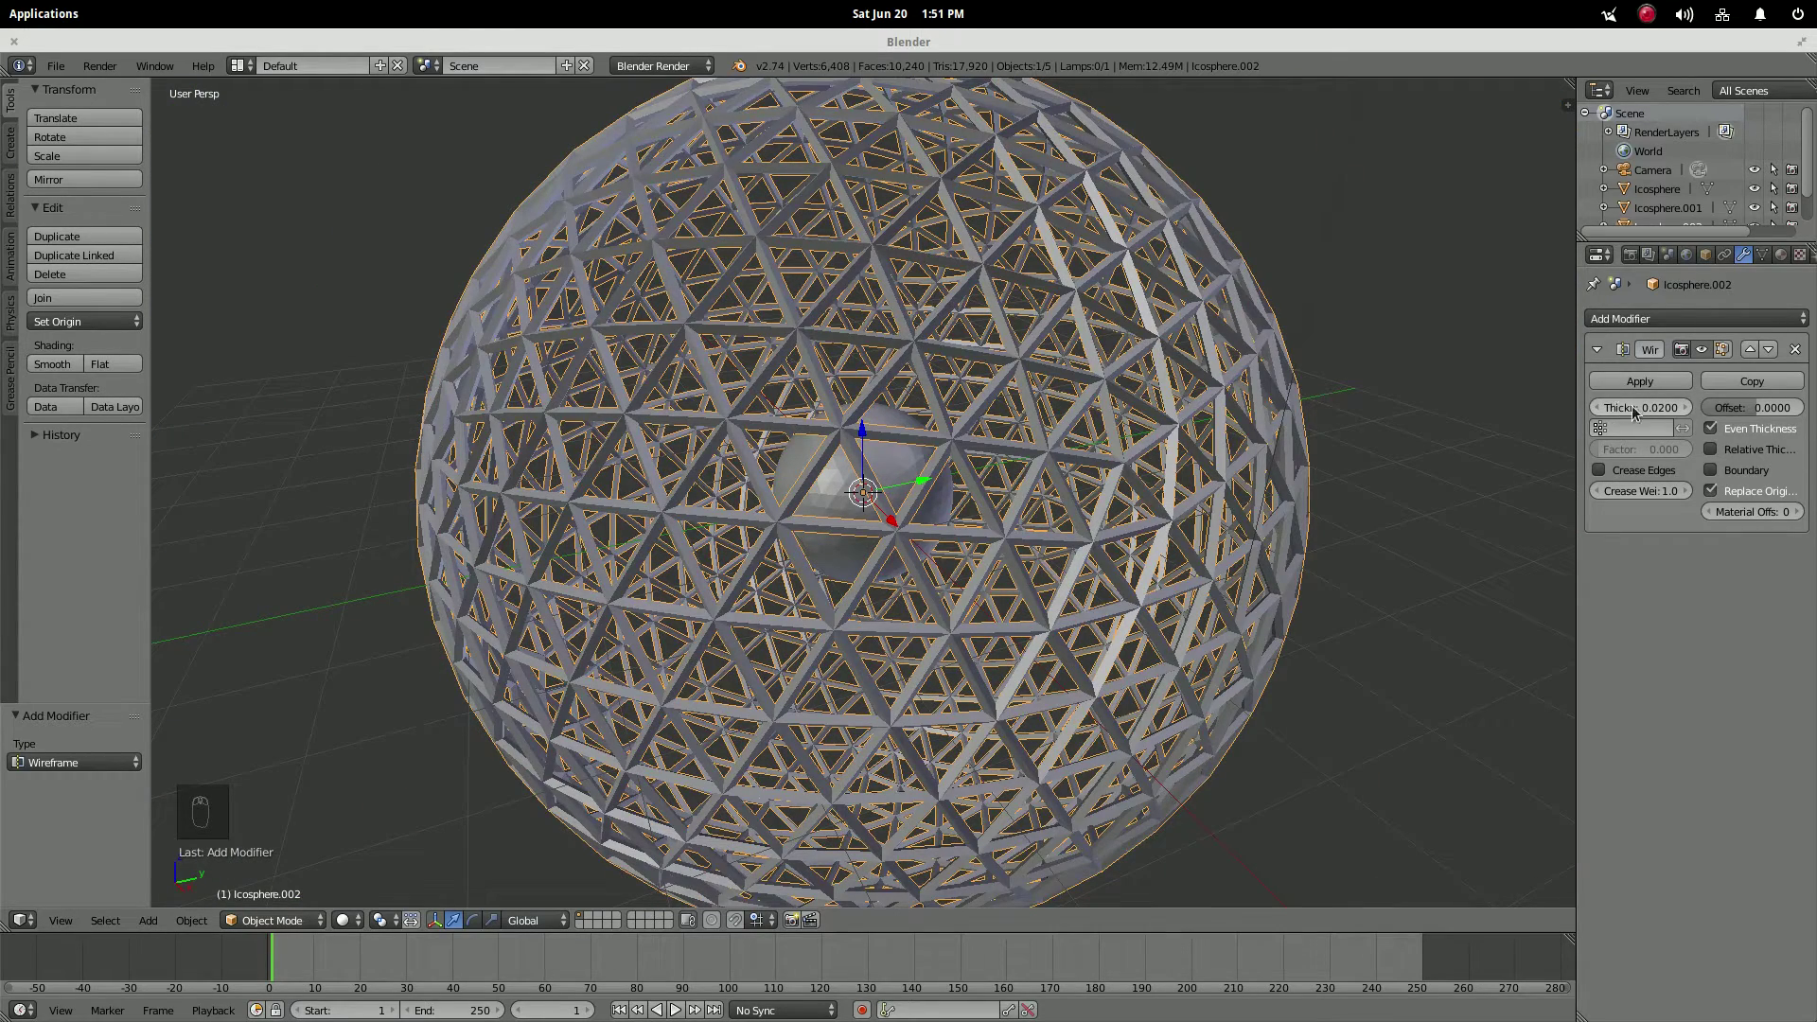
click(1665, 408)
key(BackSpace)
text(.004)
key(Return)
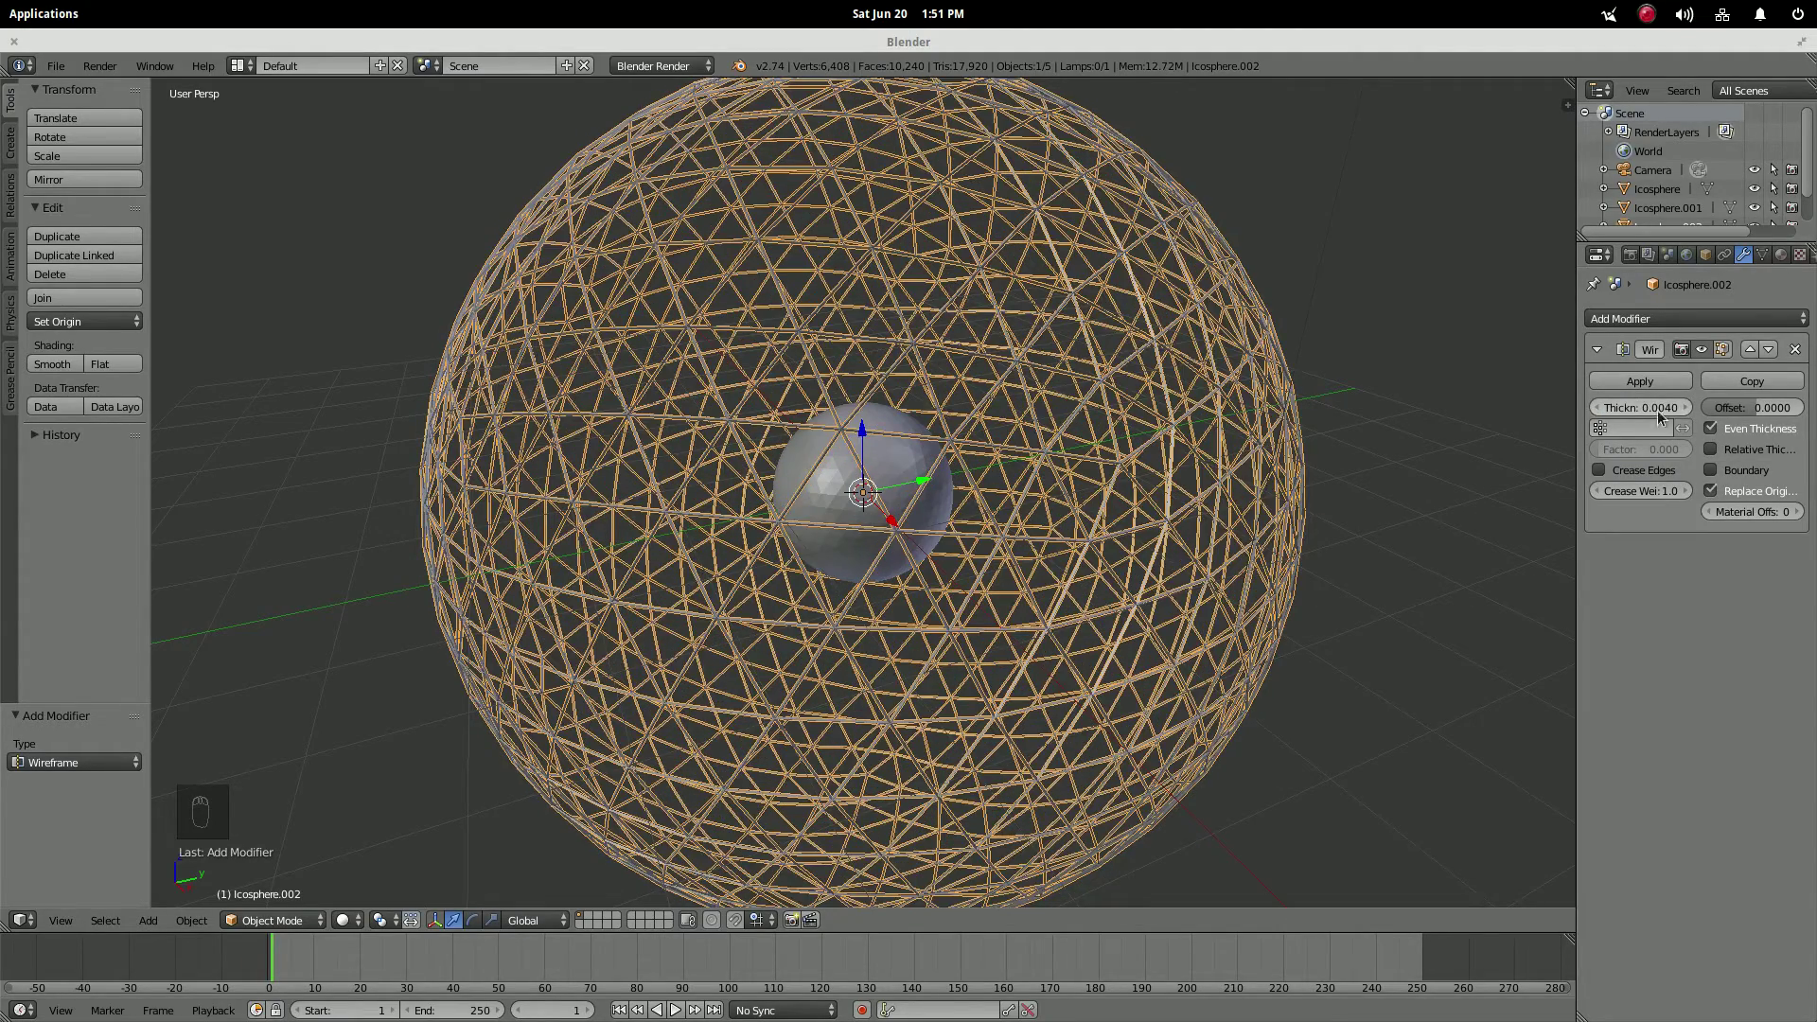
scroll(870, 277, up, 5)
scroll(871, 277, down, 3)
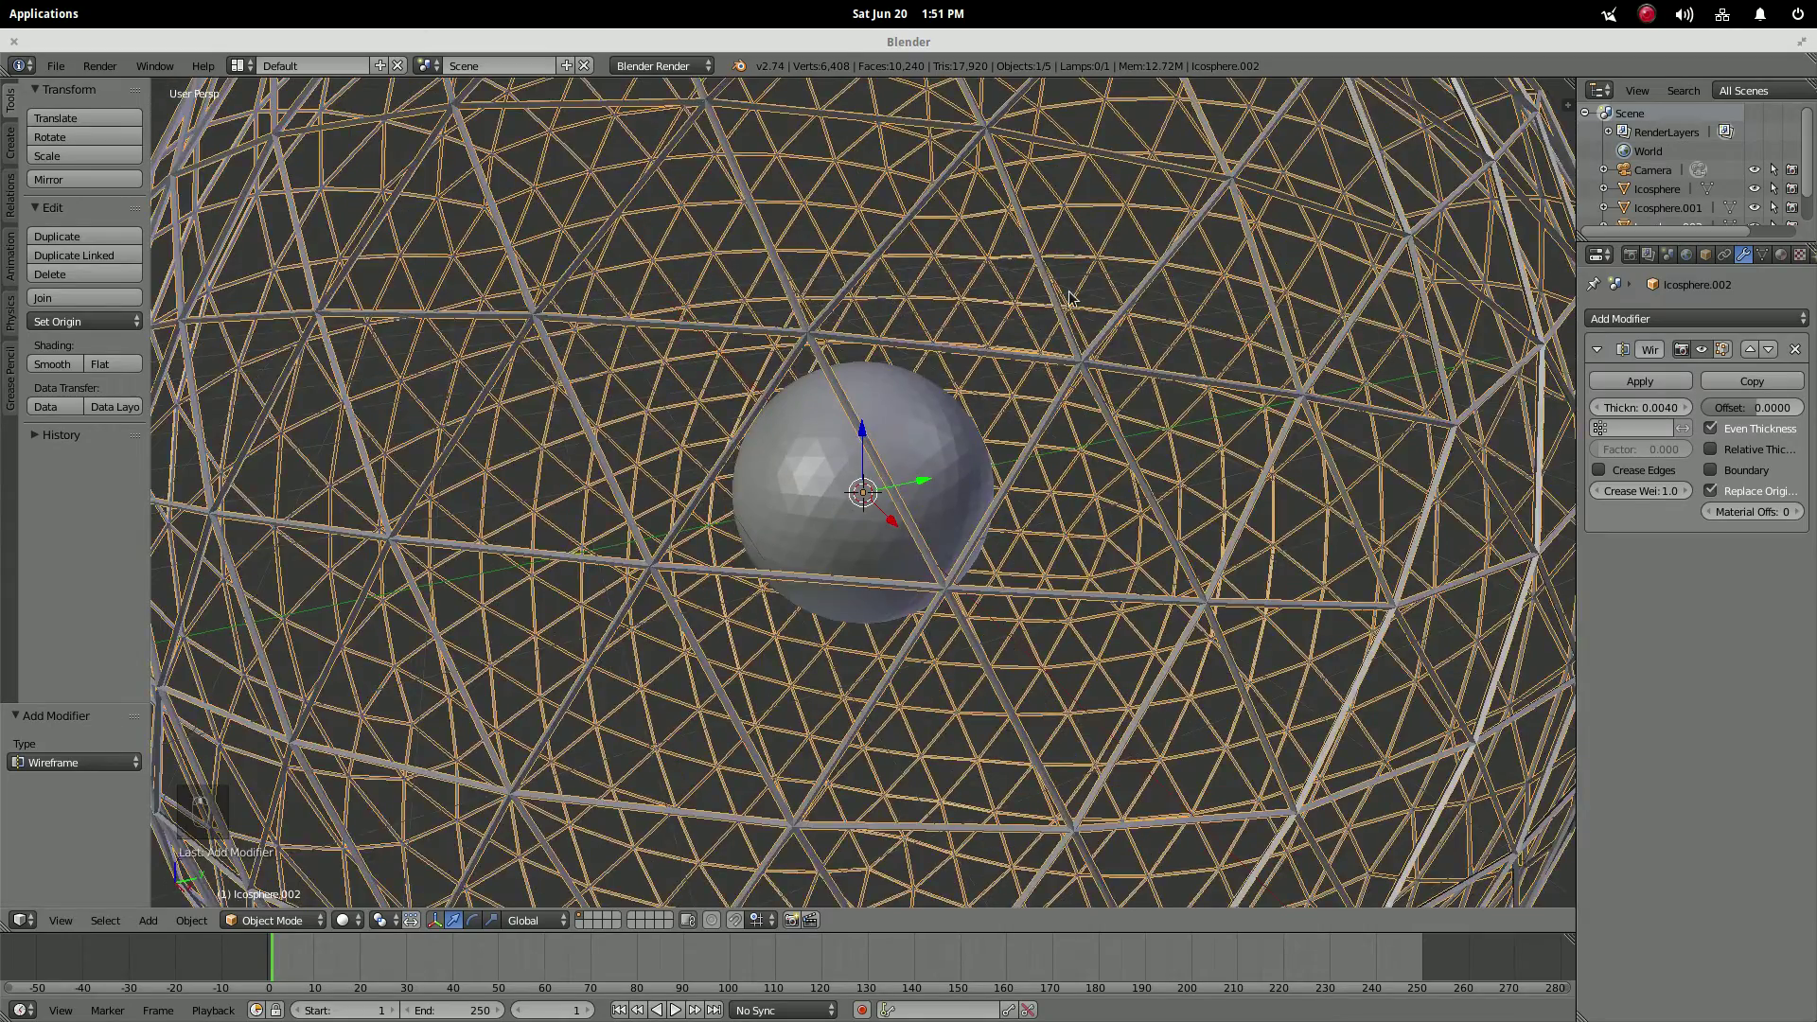
scroll(1069, 298, down, 5)
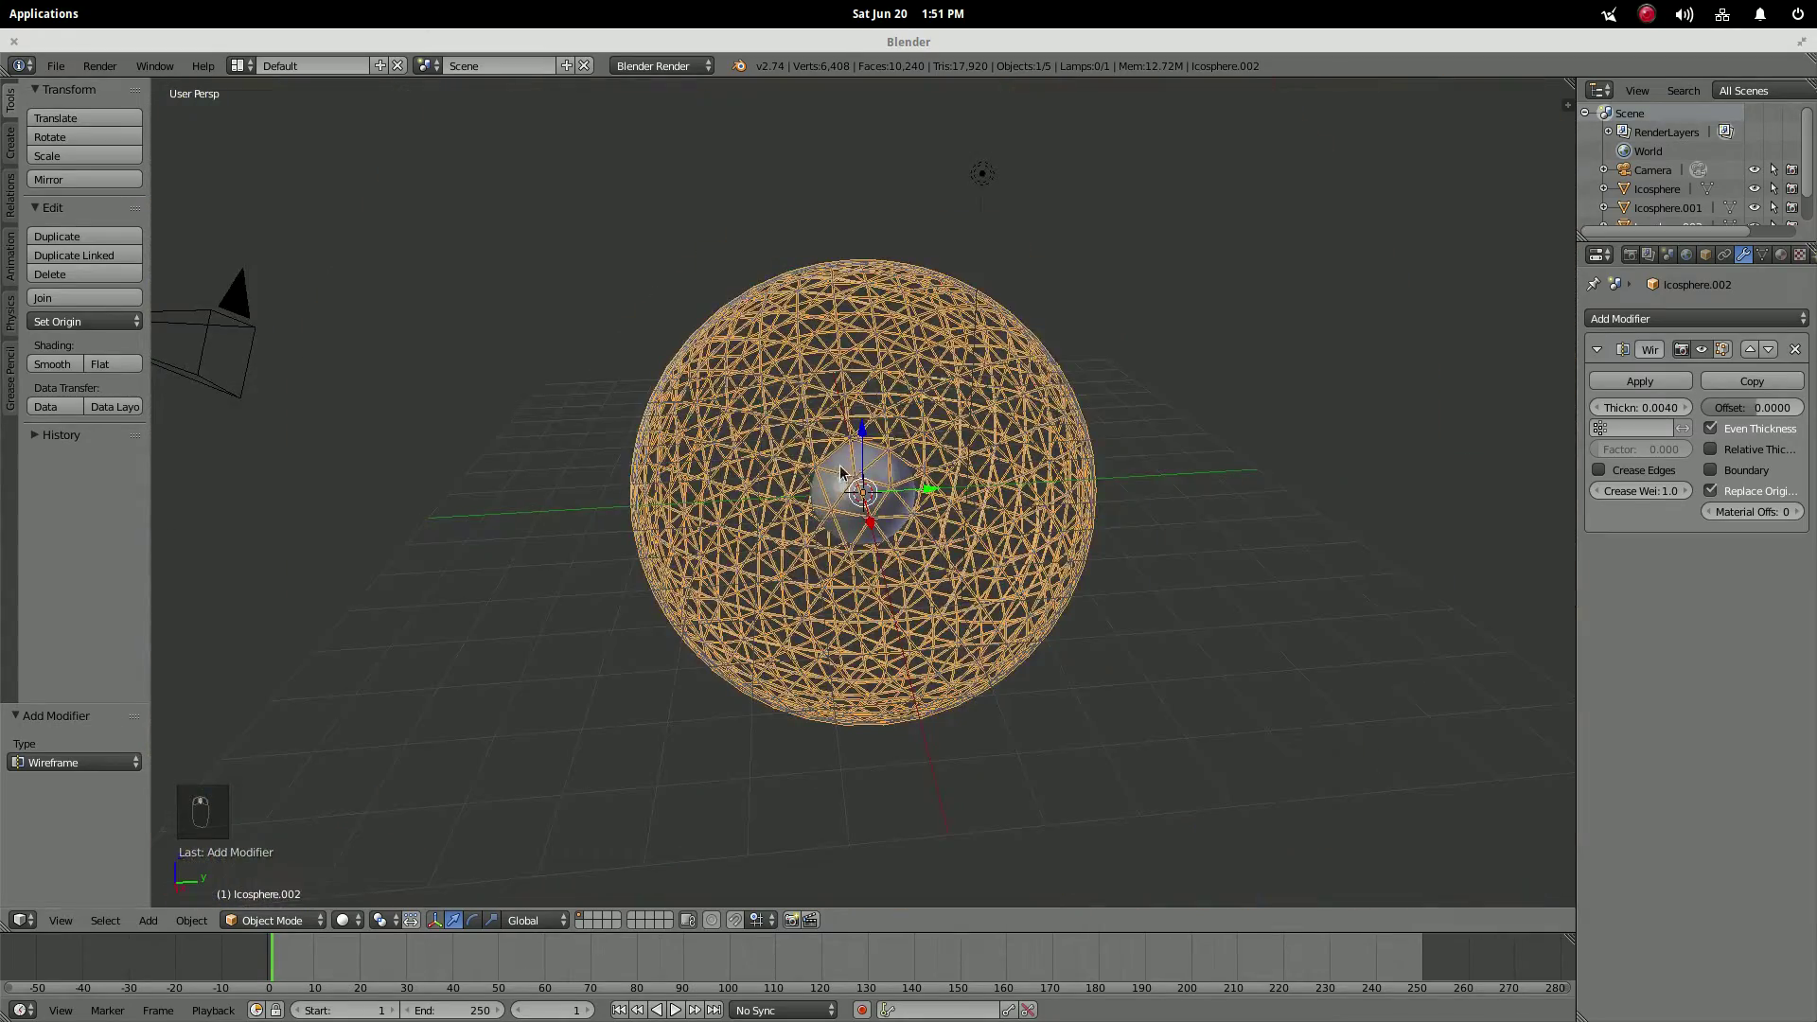
- Select the original small Icosphere among the overlapping inner spheres and add a Wireframe modifier to it
right_click(842, 463)
scroll(893, 460, up, 5)
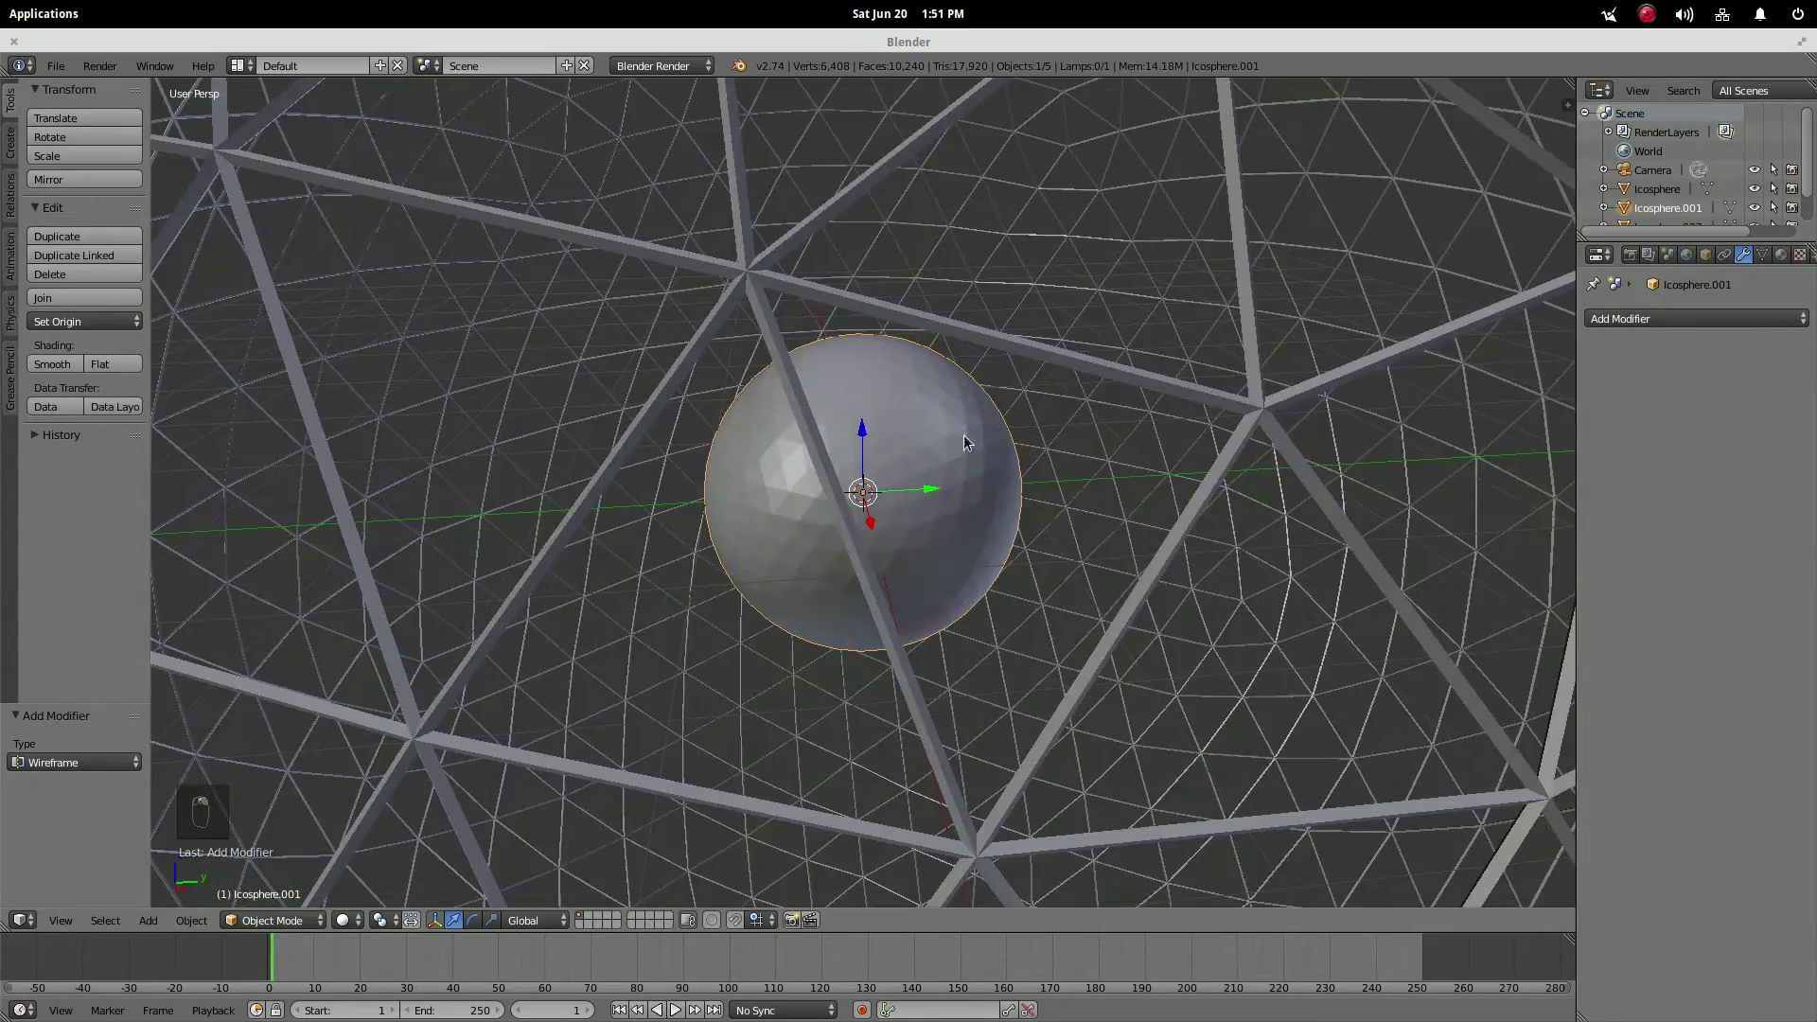
right_click(886, 463)
click(1723, 317)
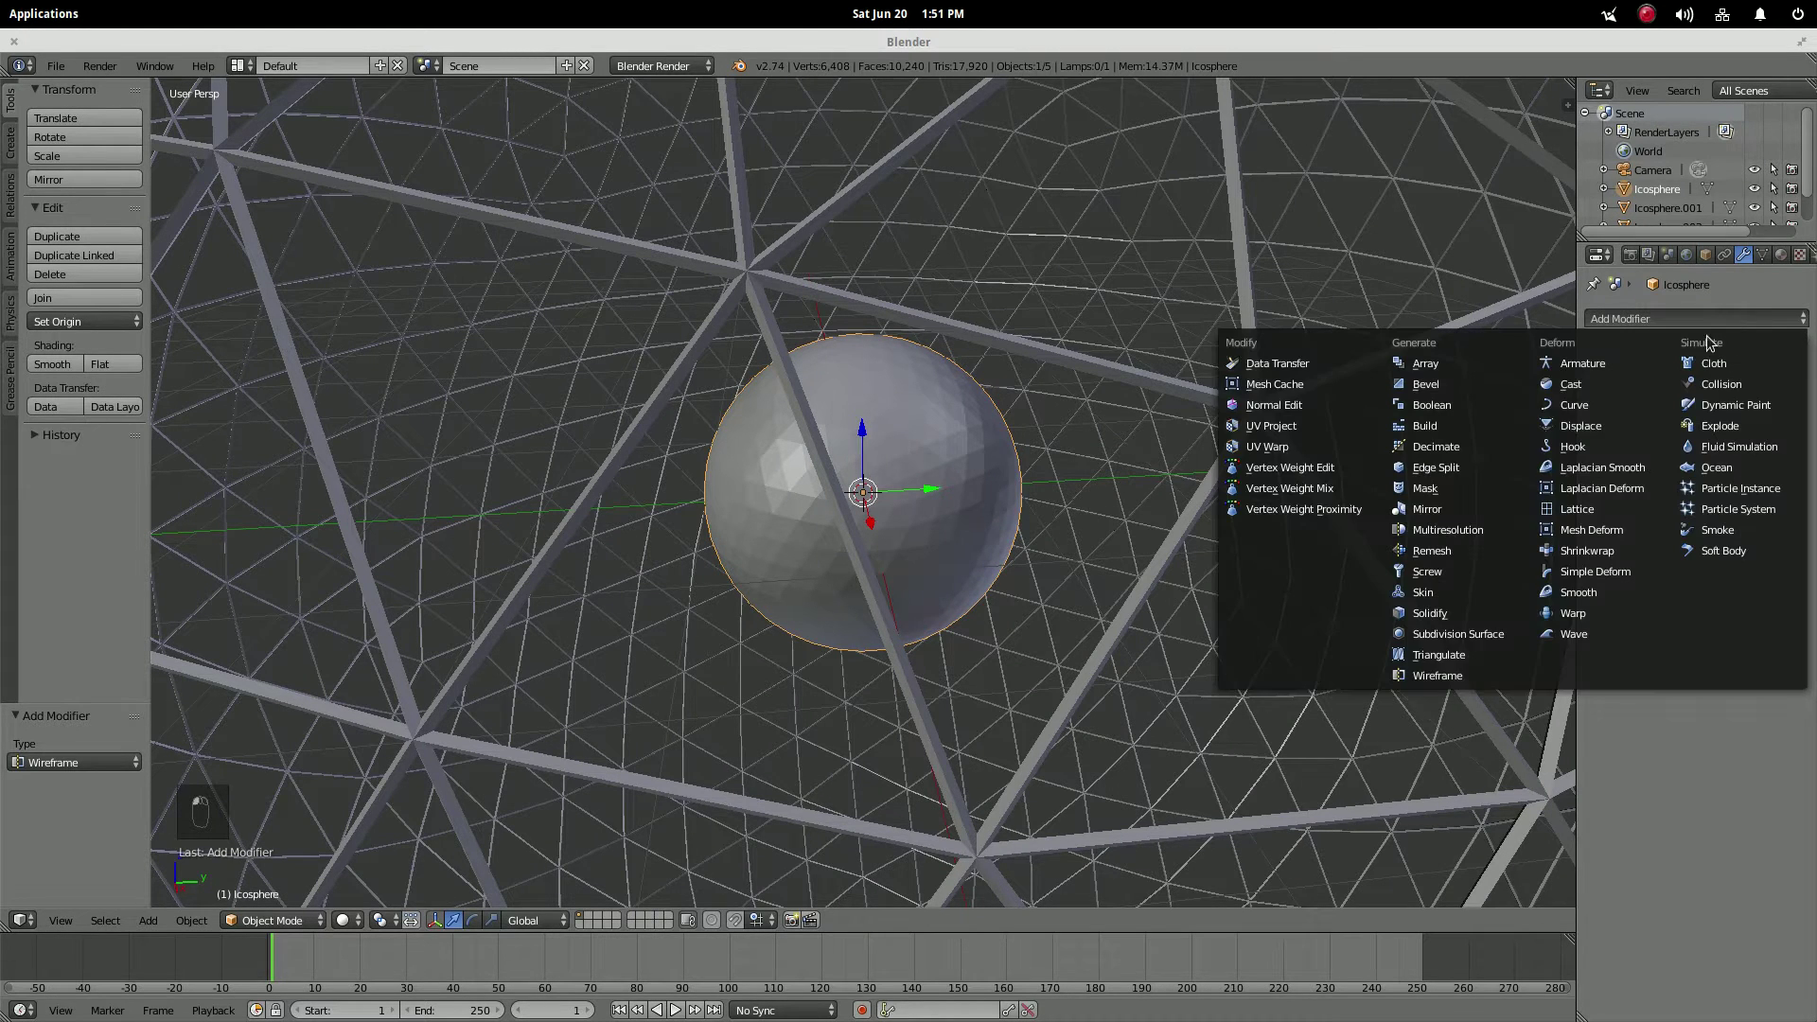
click(1430, 674)
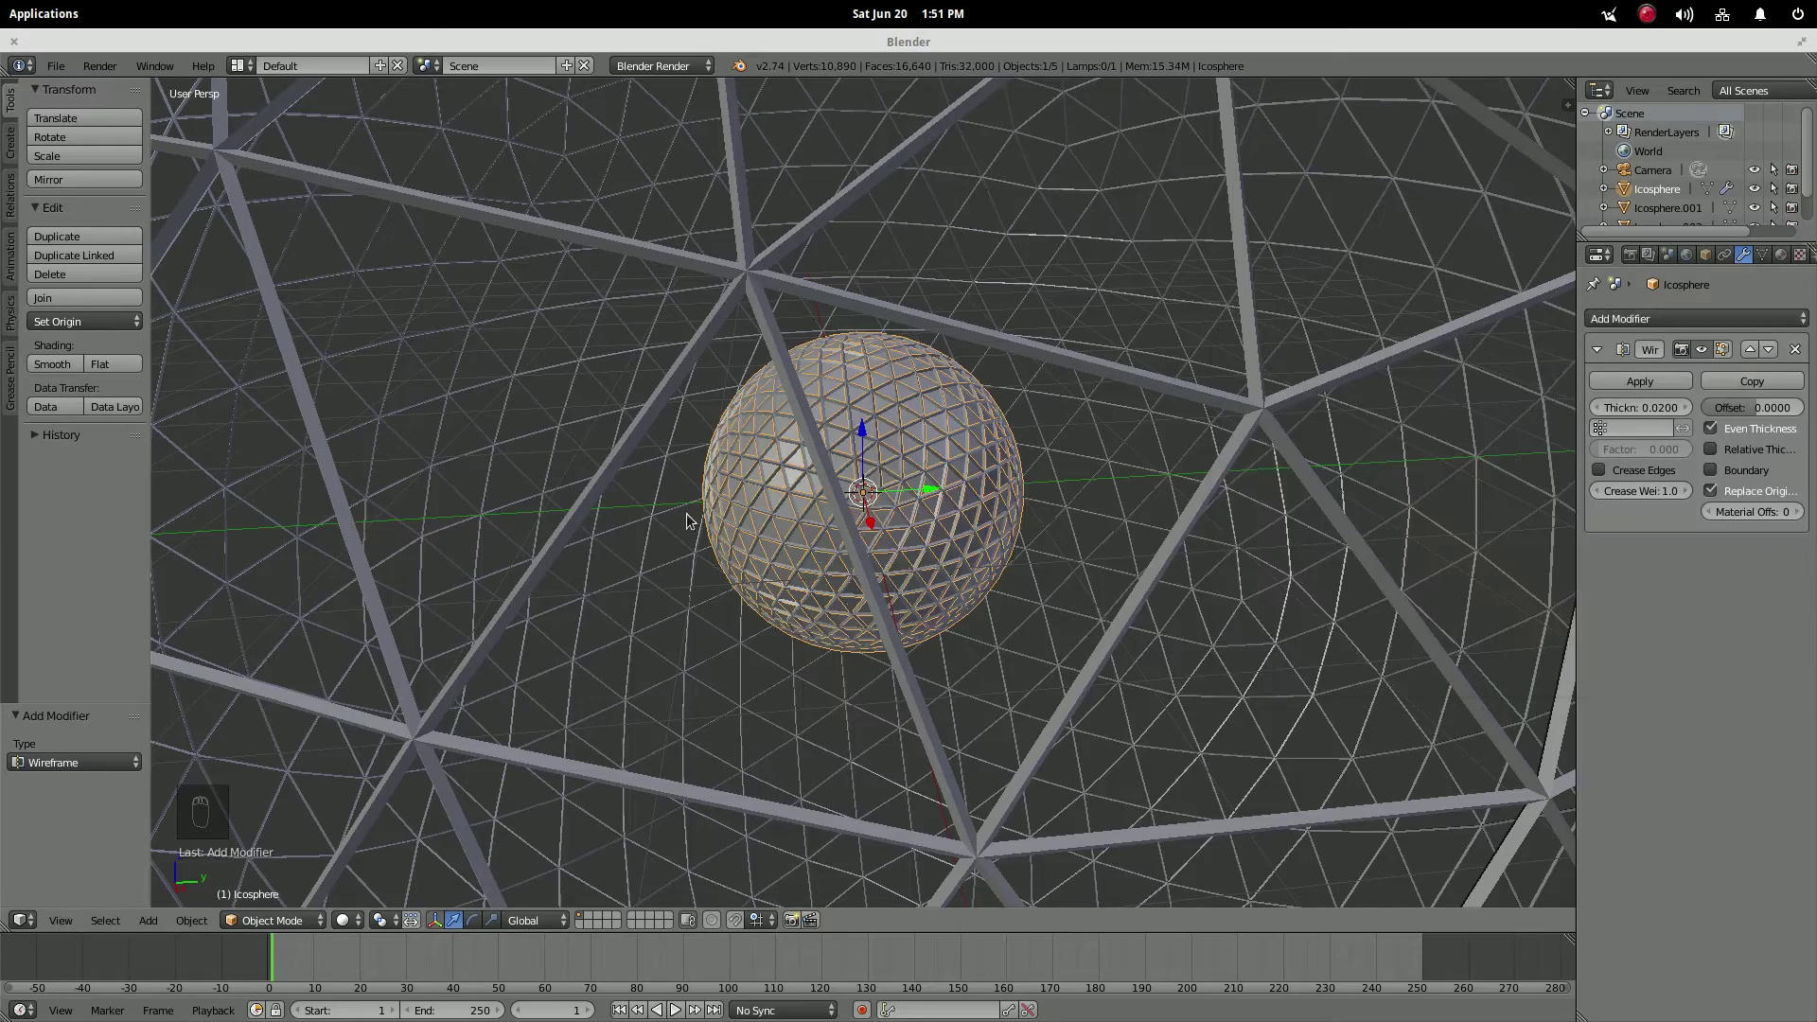
- Scale the small wireframe sphere down to about 0.993 so it sits just within the solid sphere's surface
scroll(987, 431, up, 4)
scroll(987, 432, up, 5)
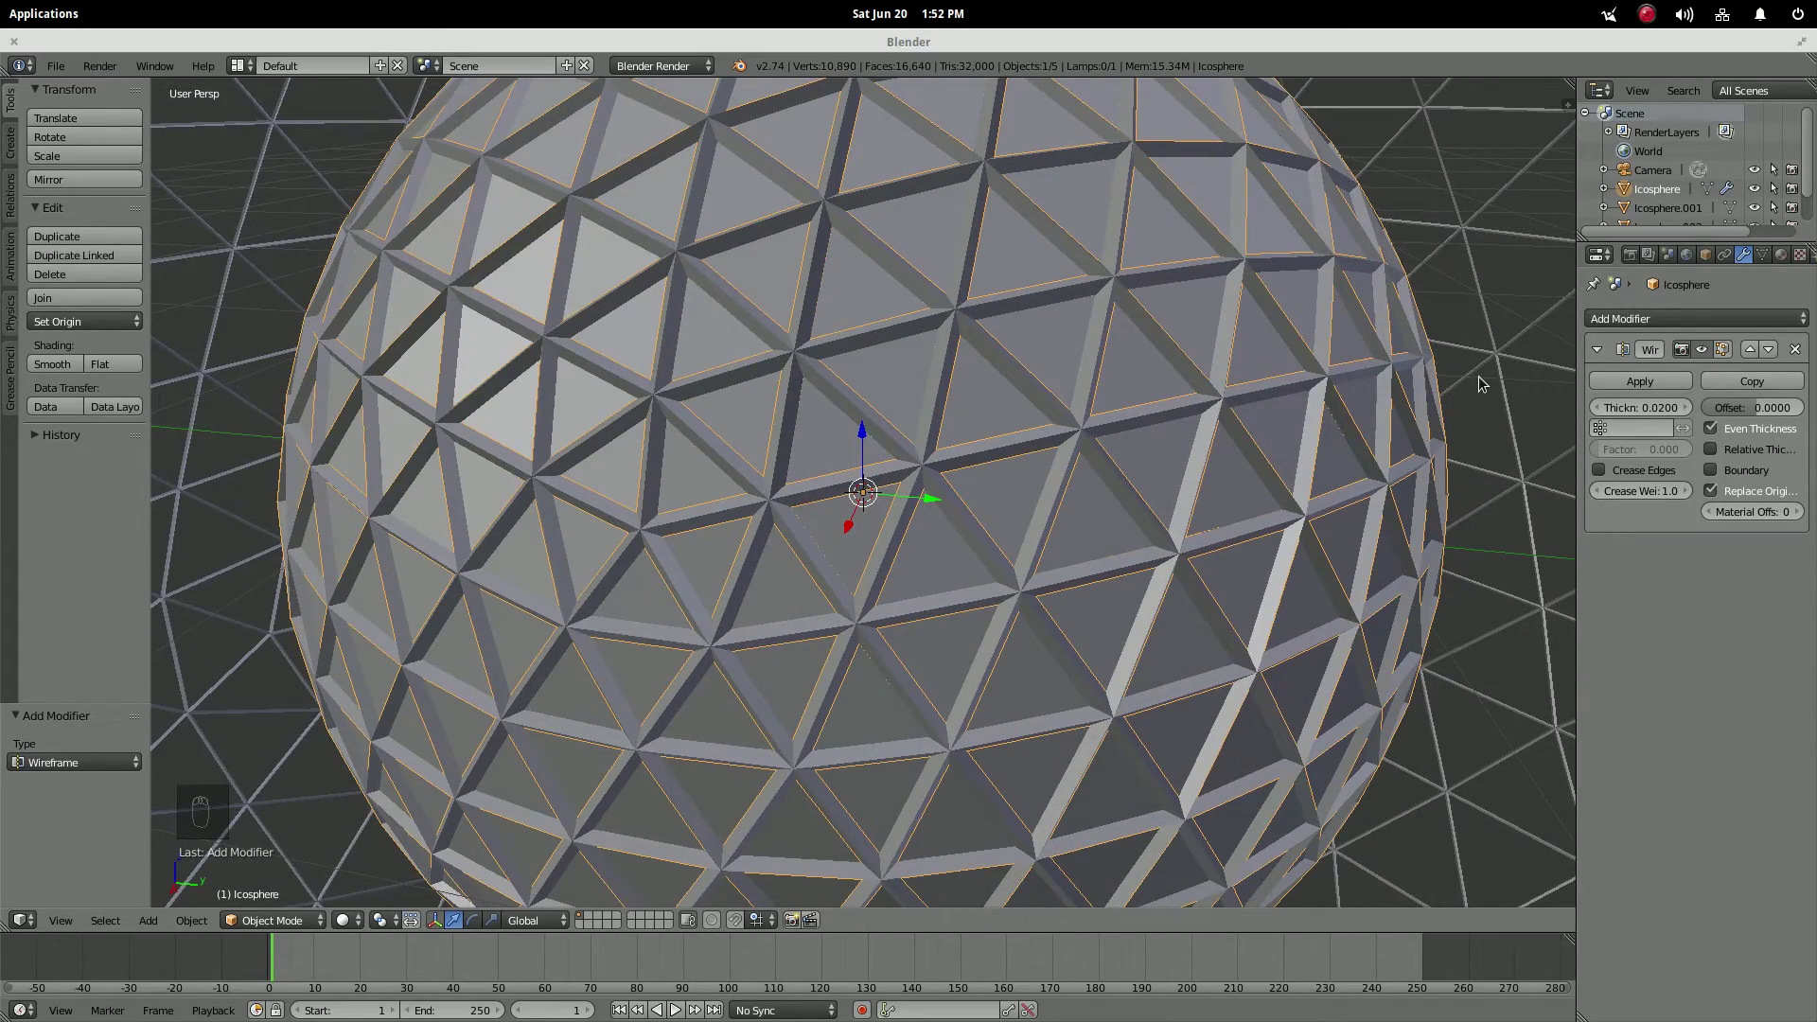
key(s)
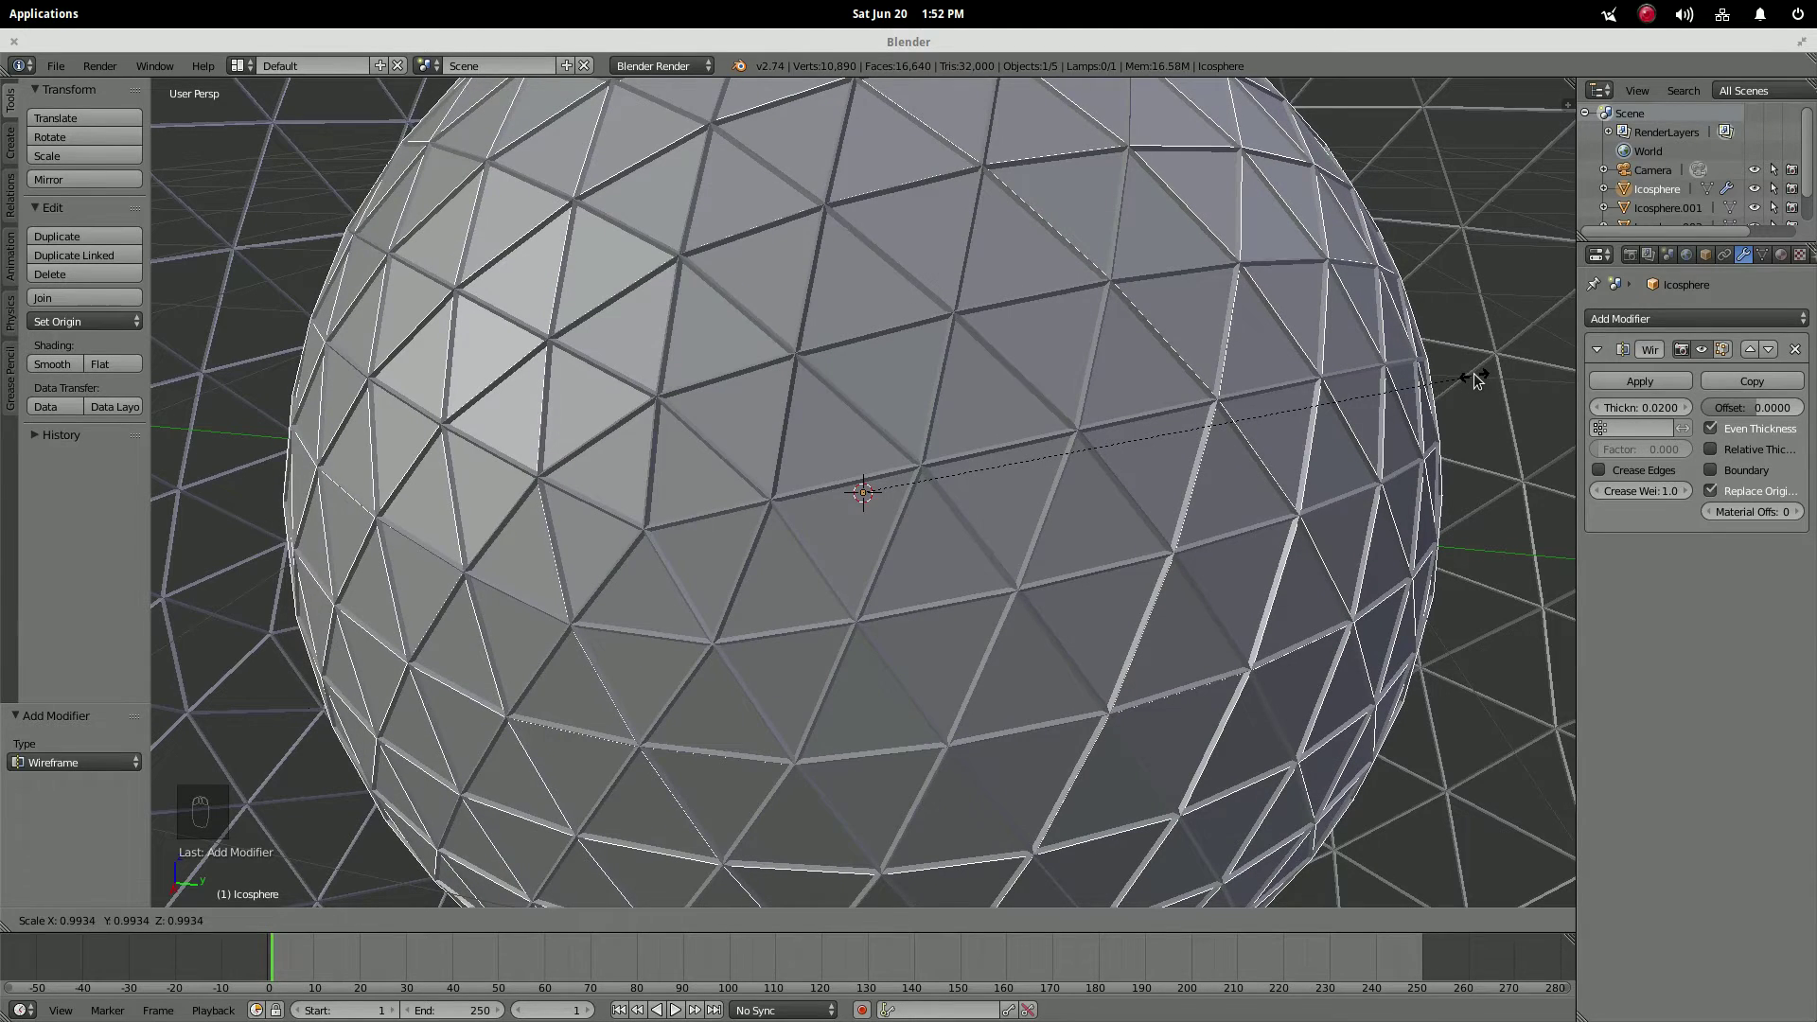
click(1473, 379)
scroll(1358, 396, down, 3)
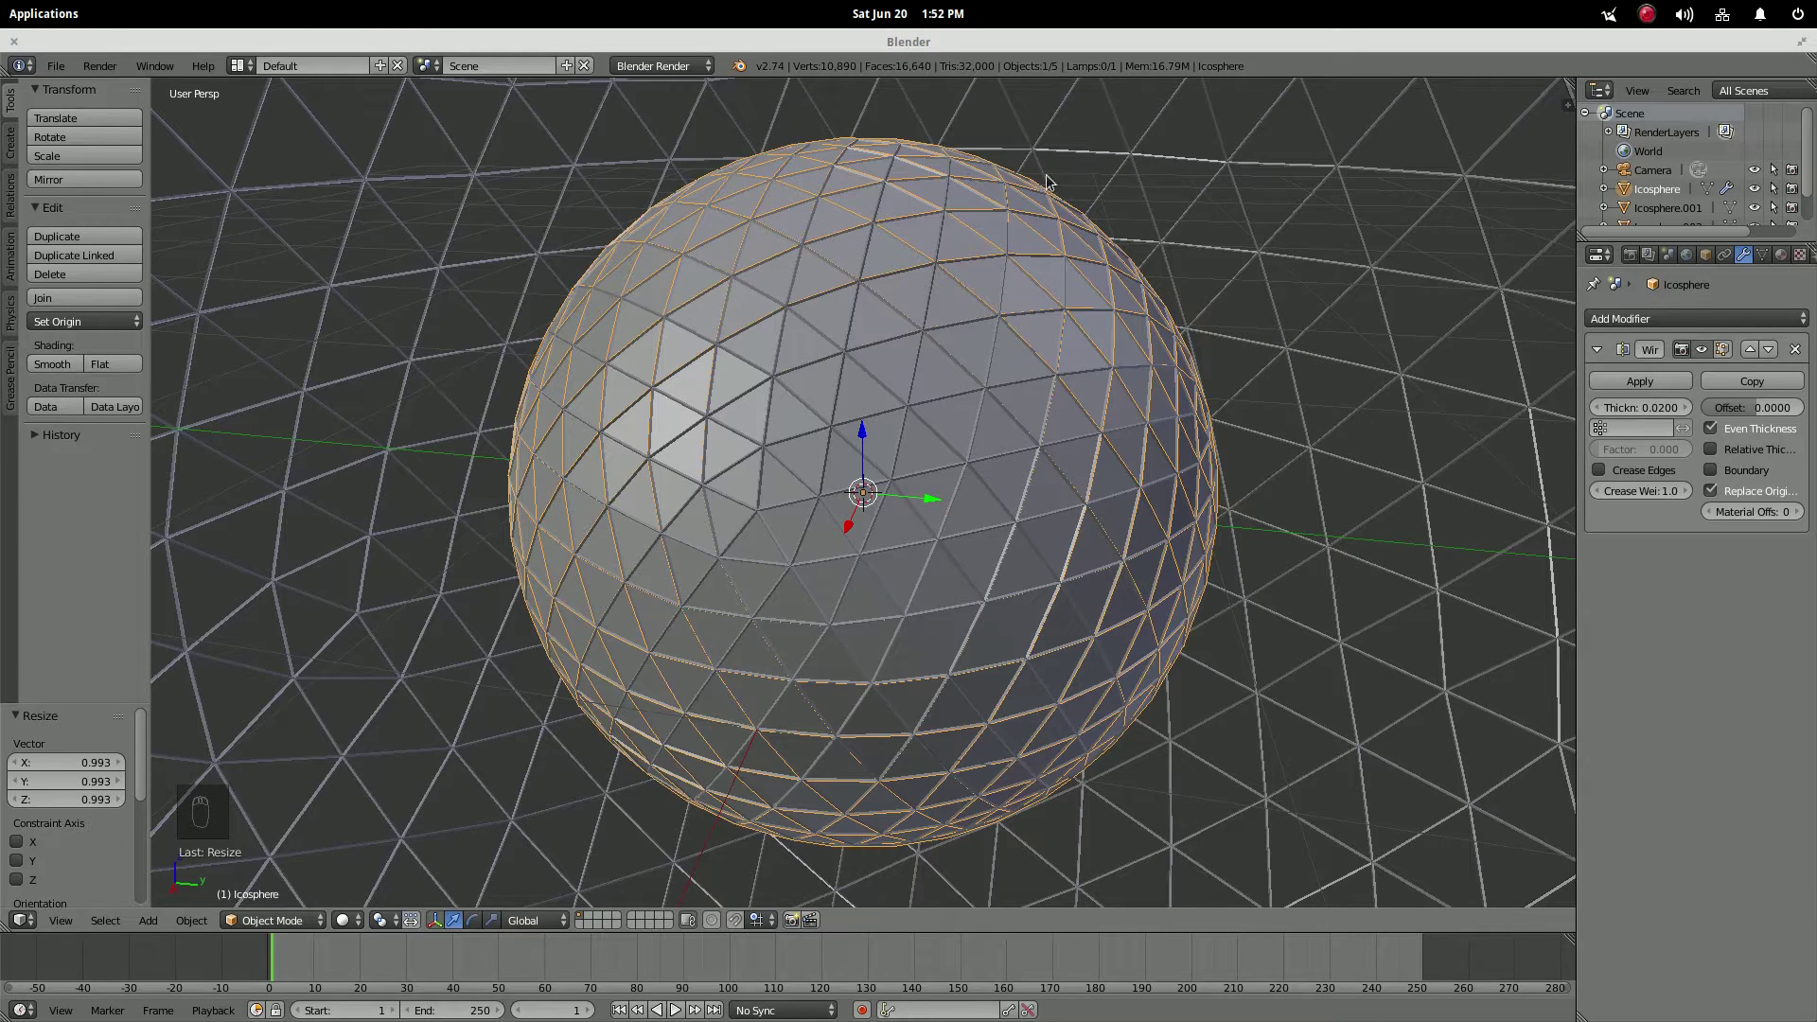
- Rename the small wireframe sphere, Icosphere, as Cut
double_click(1656, 191)
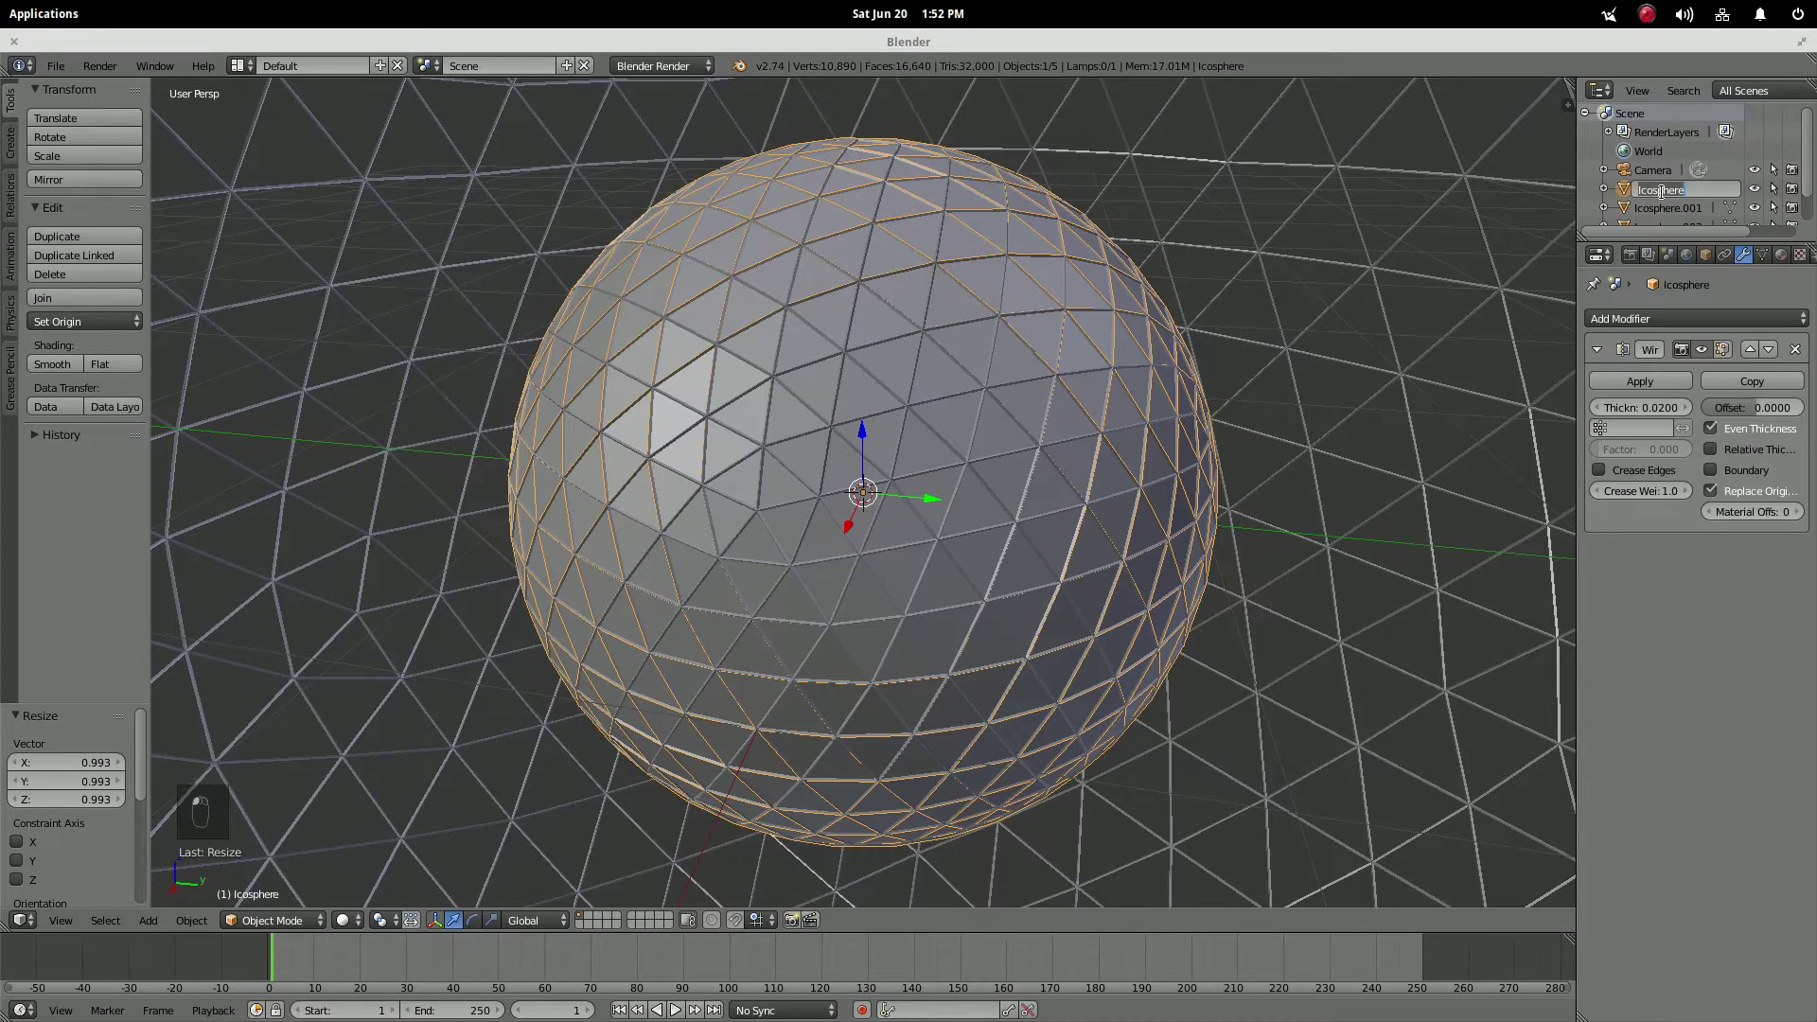
text(c)
key(Return)
- Select the large outer sphere and rename it as Wireframe
right_click(326, 182)
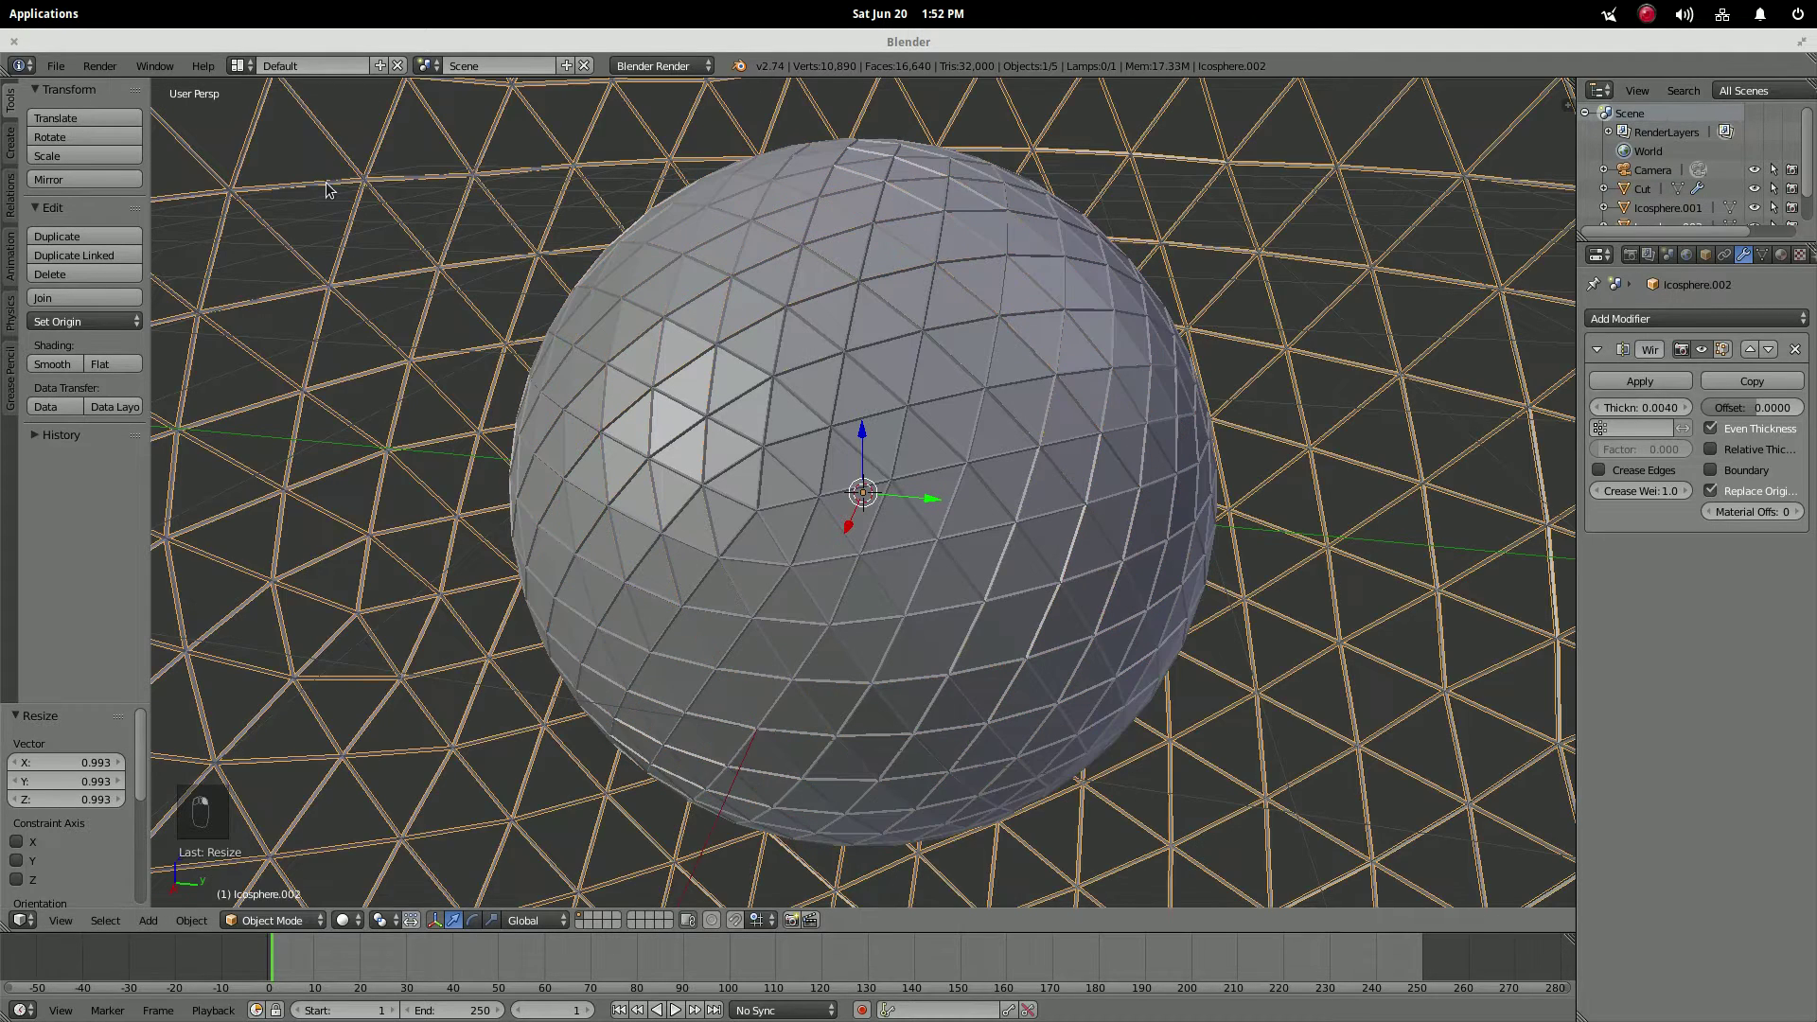
scroll(1681, 210, down, 1)
double_click(1648, 194)
text(w)
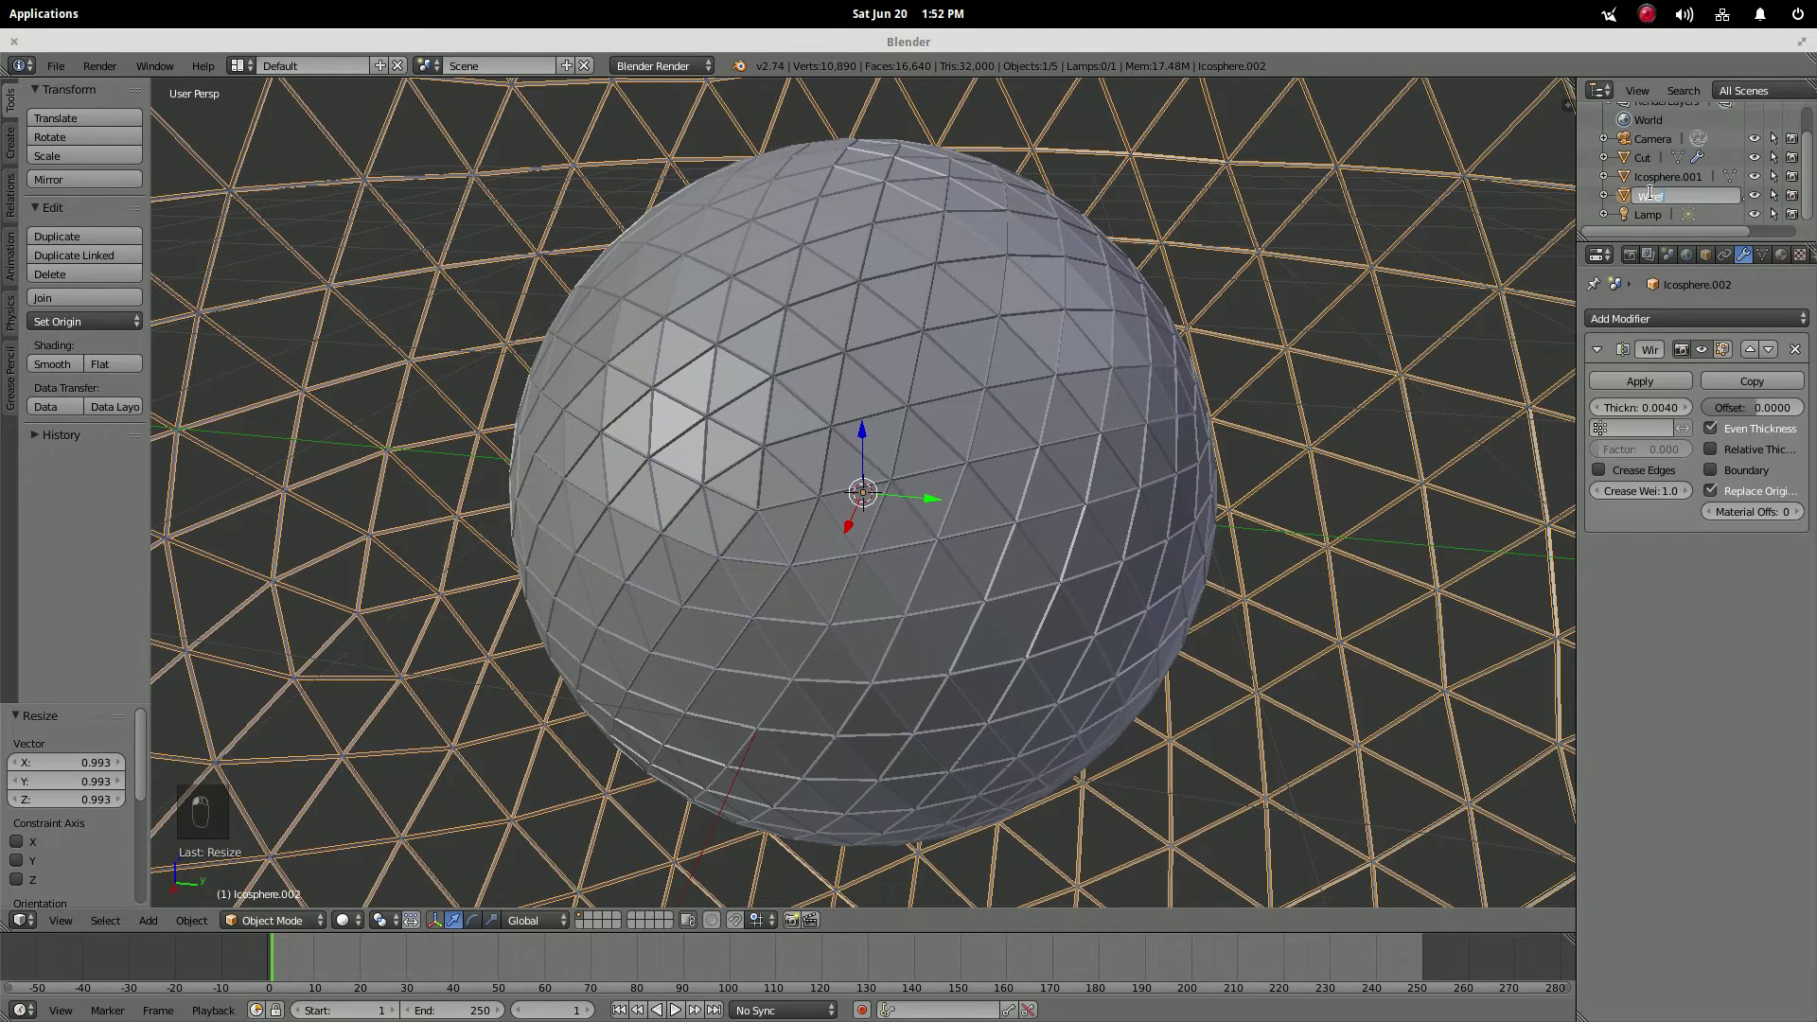
key(Return)
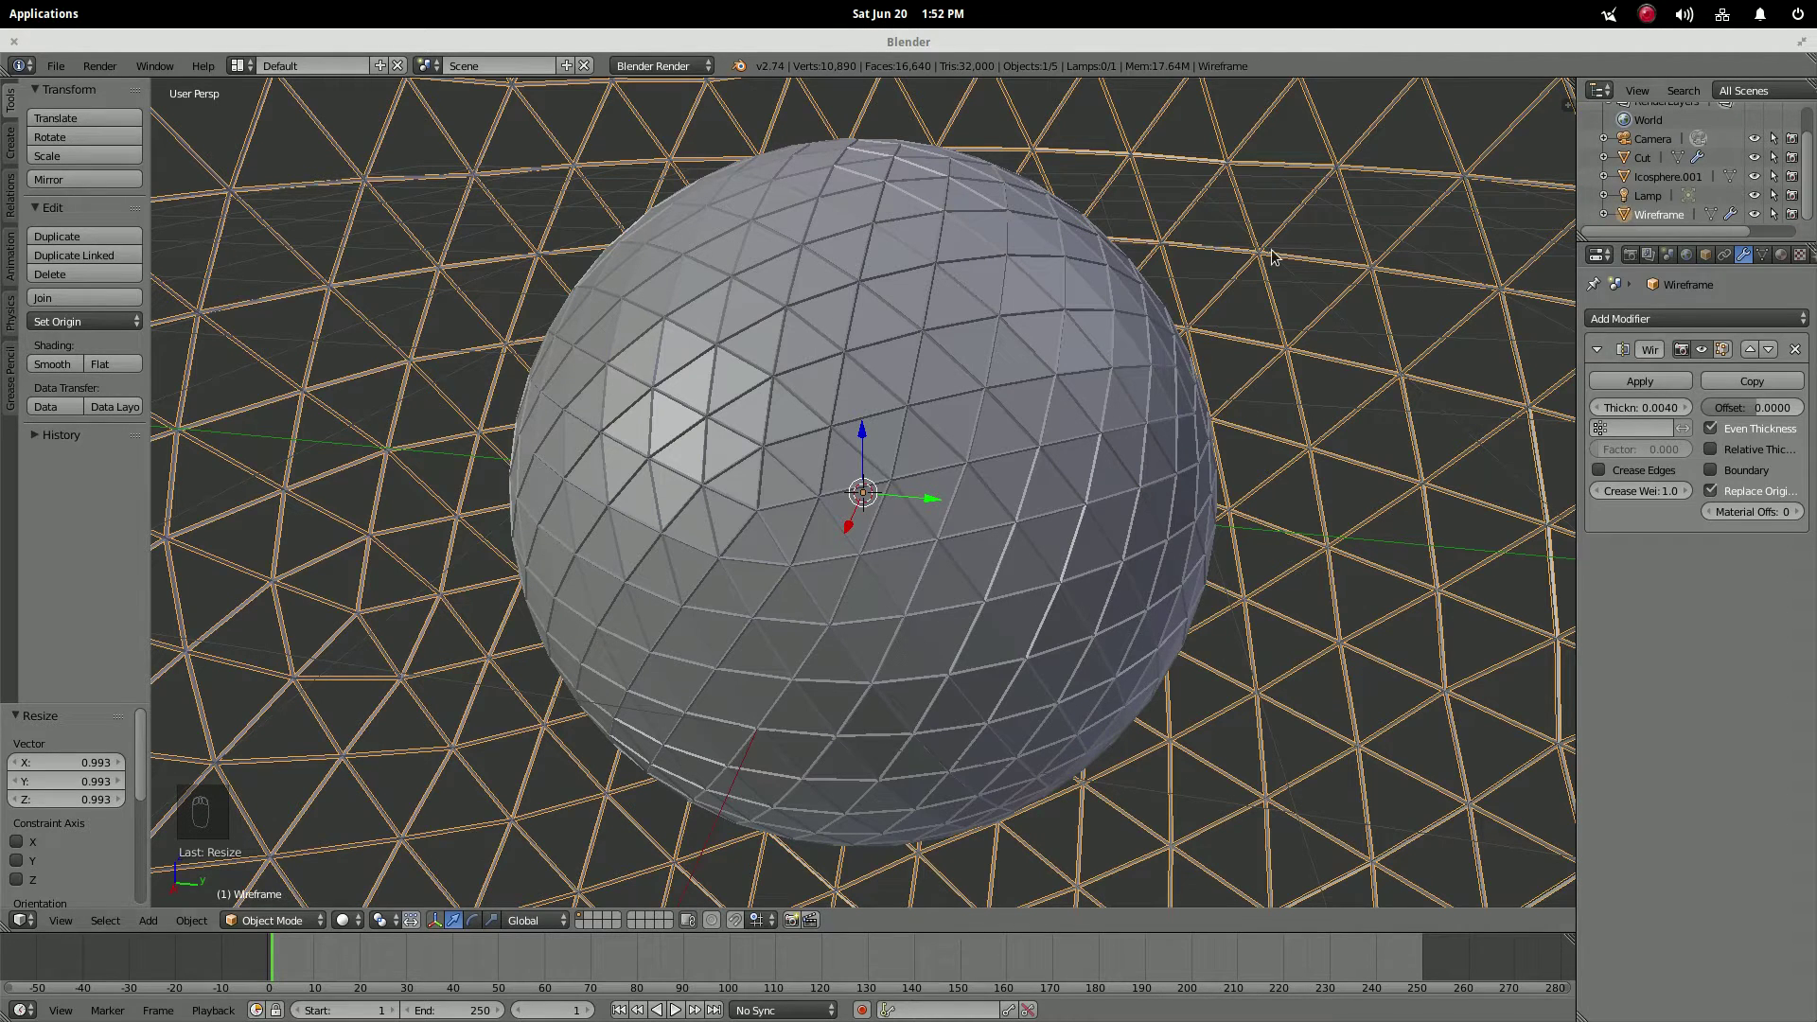
- Move the Cut sphere aside to tell the overlapping inner spheres apart, and undo the move
right_click(836, 333)
key(ctrl+z)
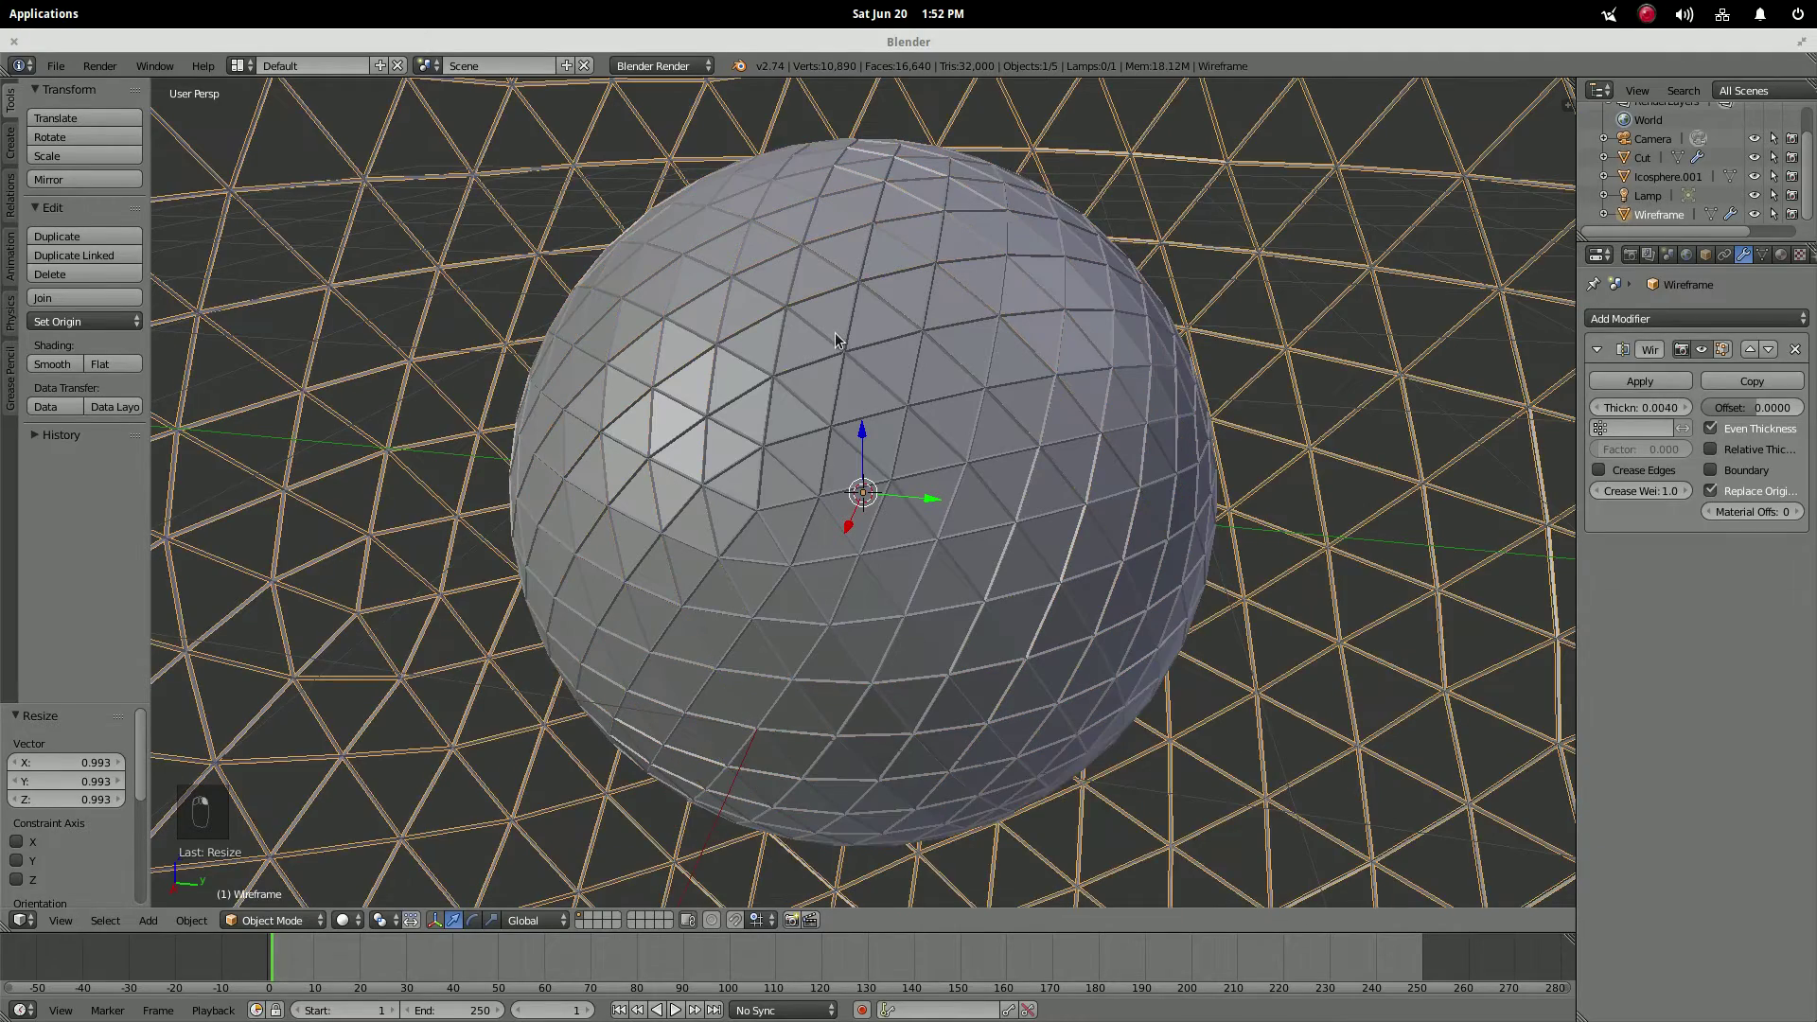
right_click(835, 332)
right_click(837, 327)
key(g)
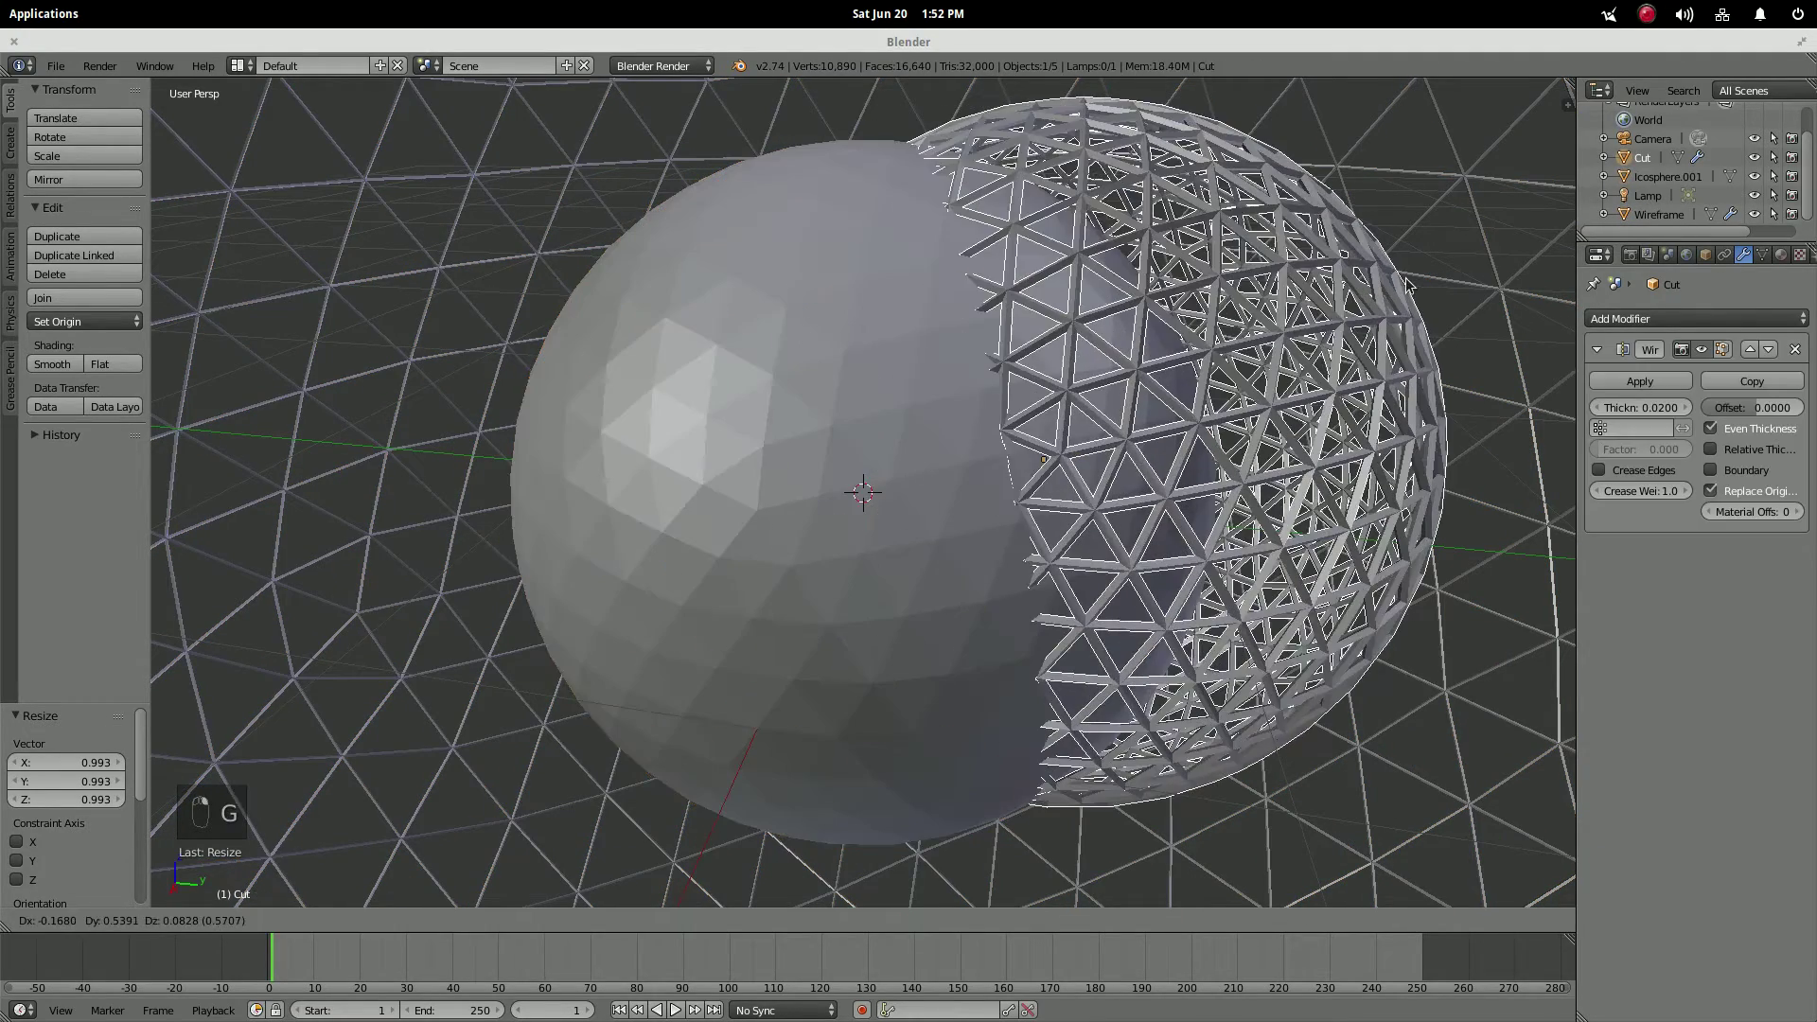
click(1406, 284)
key(ctrl+z)
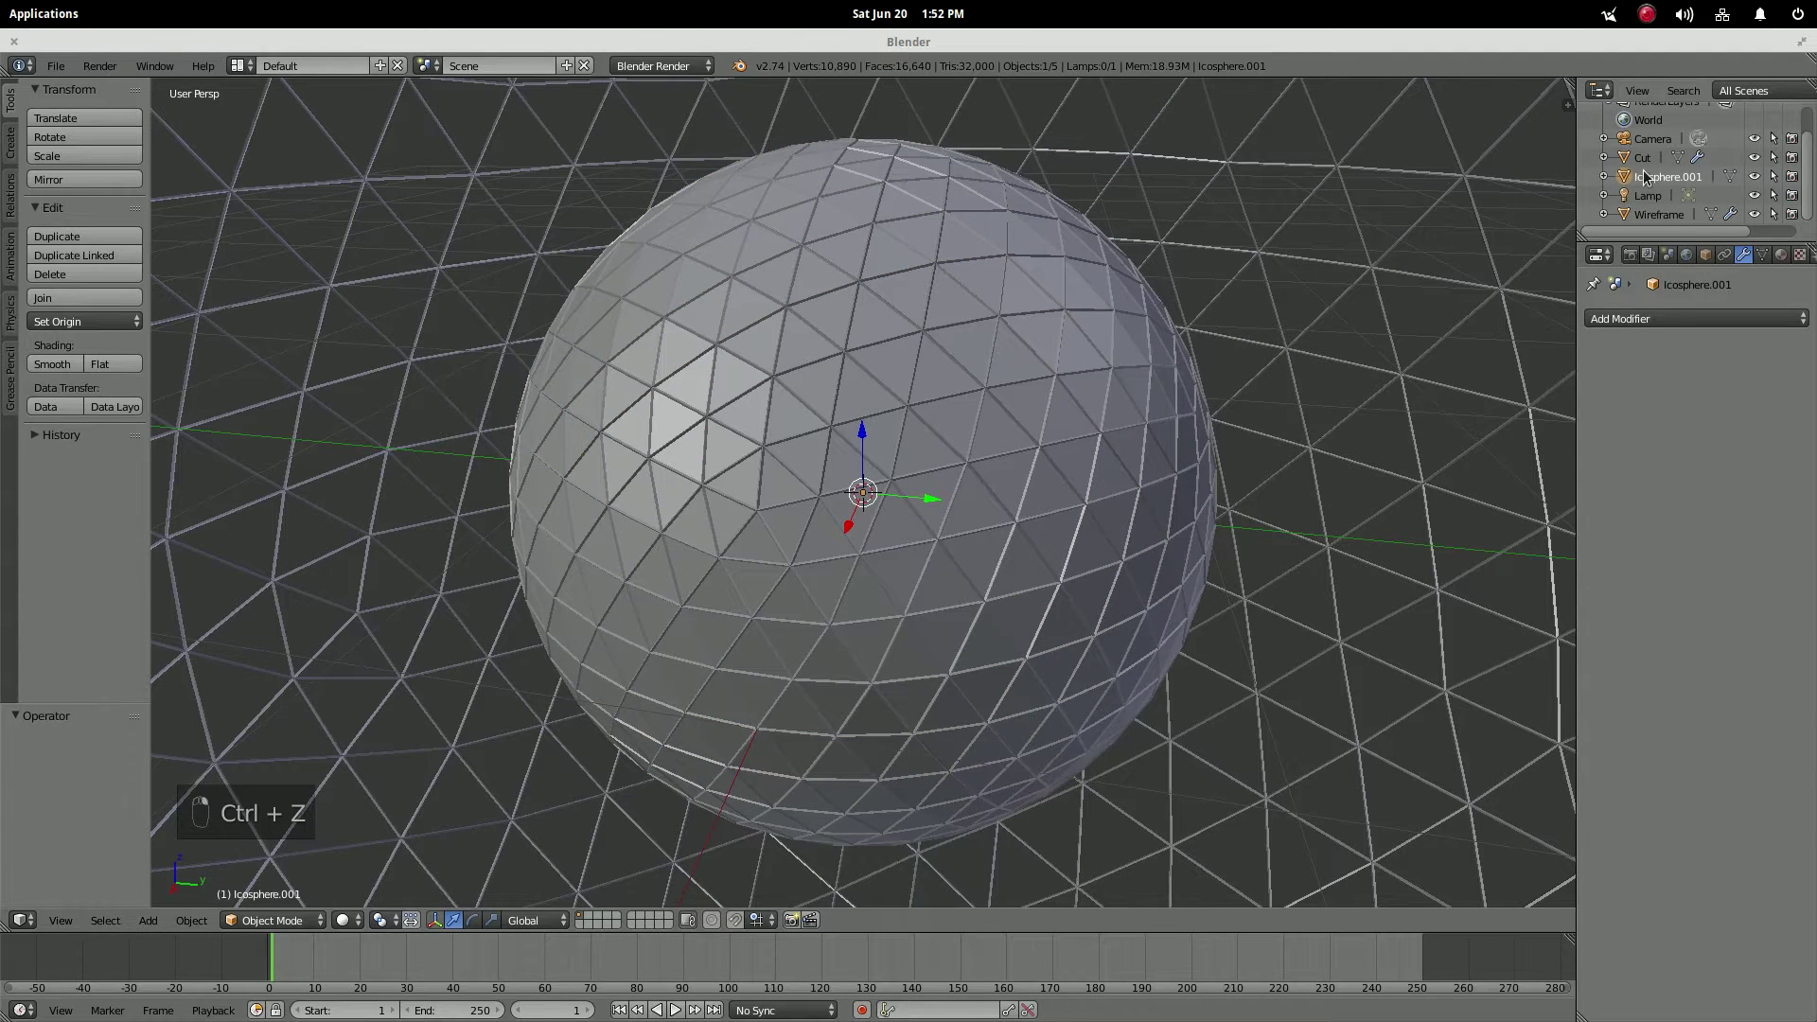
- Rename the solid inner sphere, Icosphere.001, as Sphere
double_click(1671, 180)
text(Shpere)
key(Return)
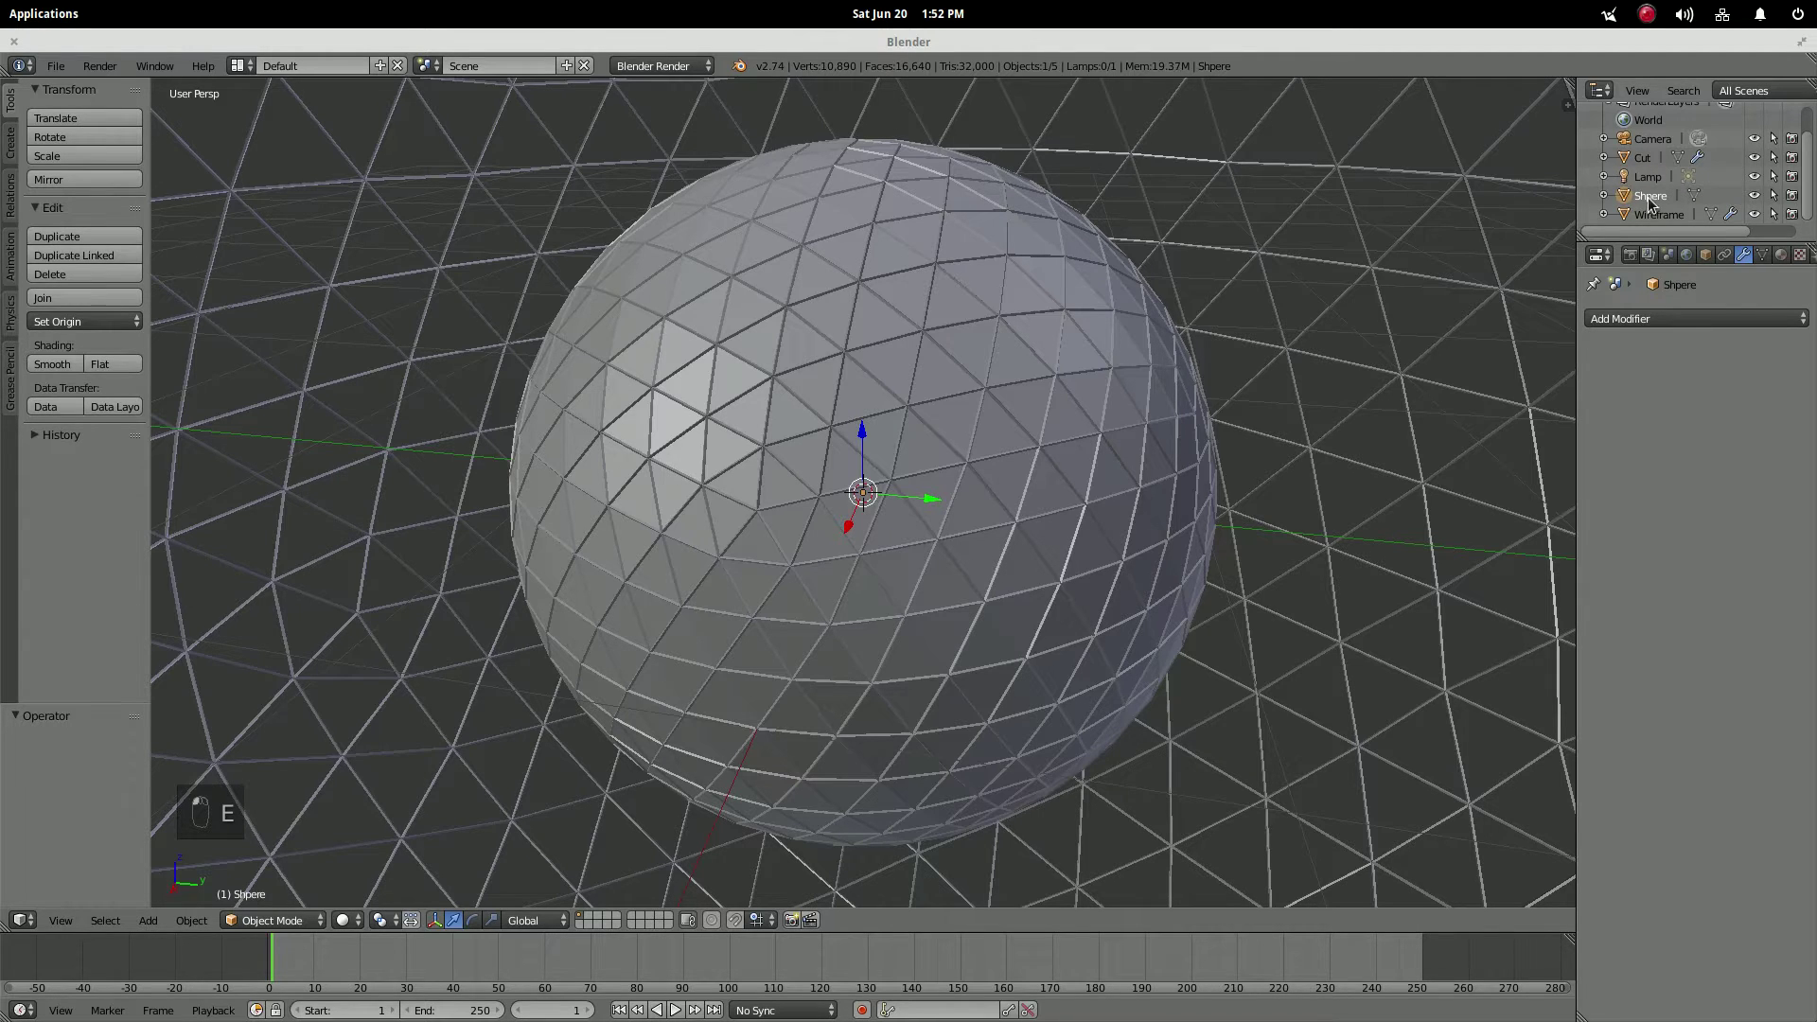
double_click(1648, 196)
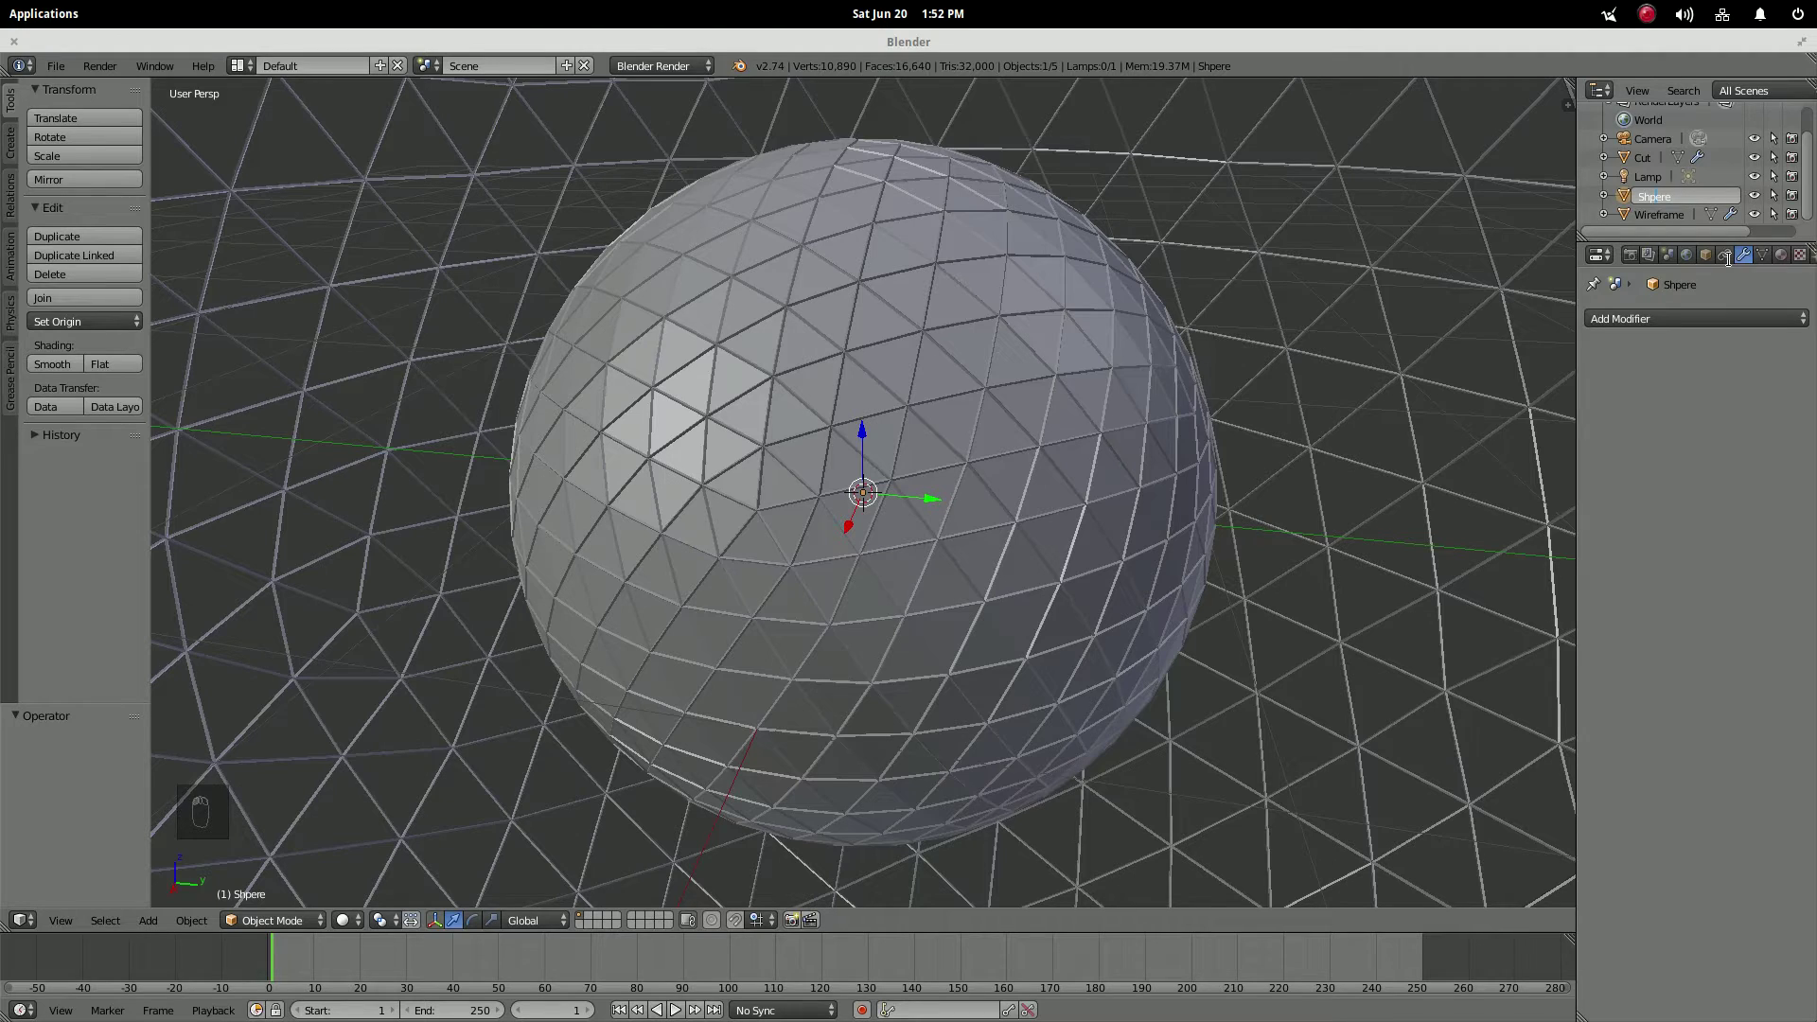
key(BackSpace)
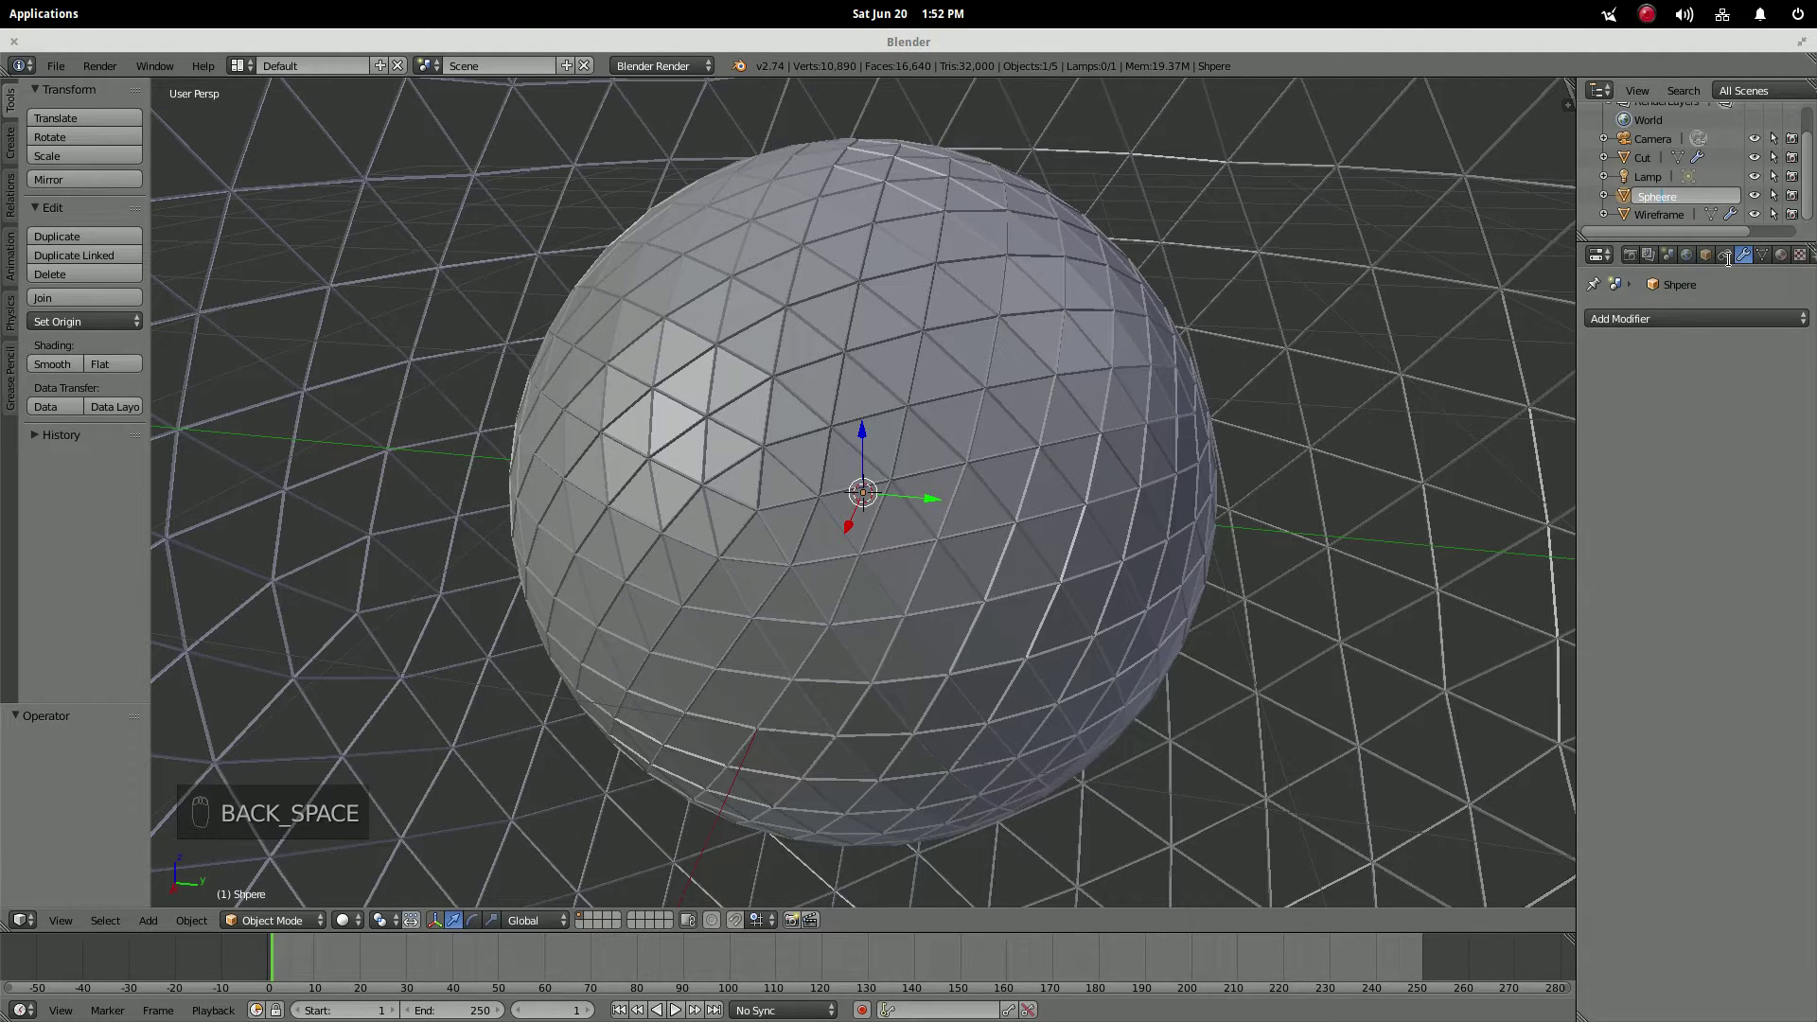
key(Return)
scroll(1022, 236, down, 6)
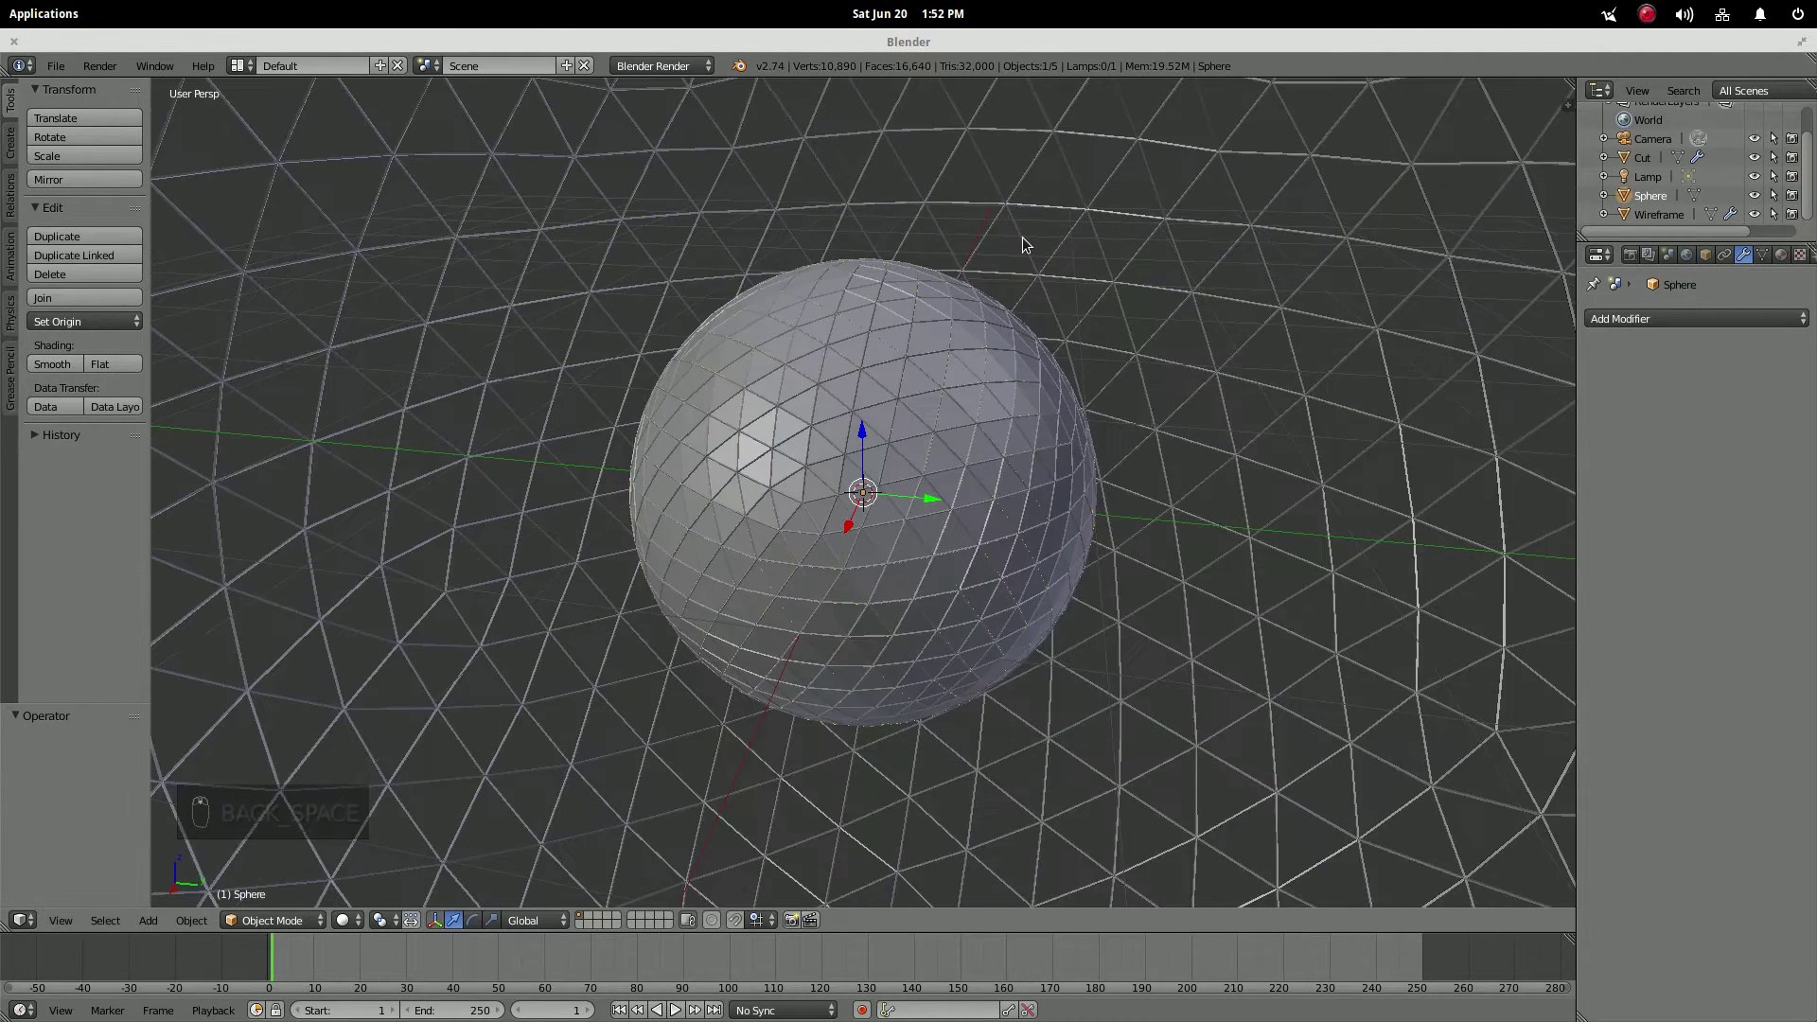
- Select the solid inner Sphere and add a Boolean modifier that uses the Cut object
scroll(928, 388, up, 3)
right_click(854, 420)
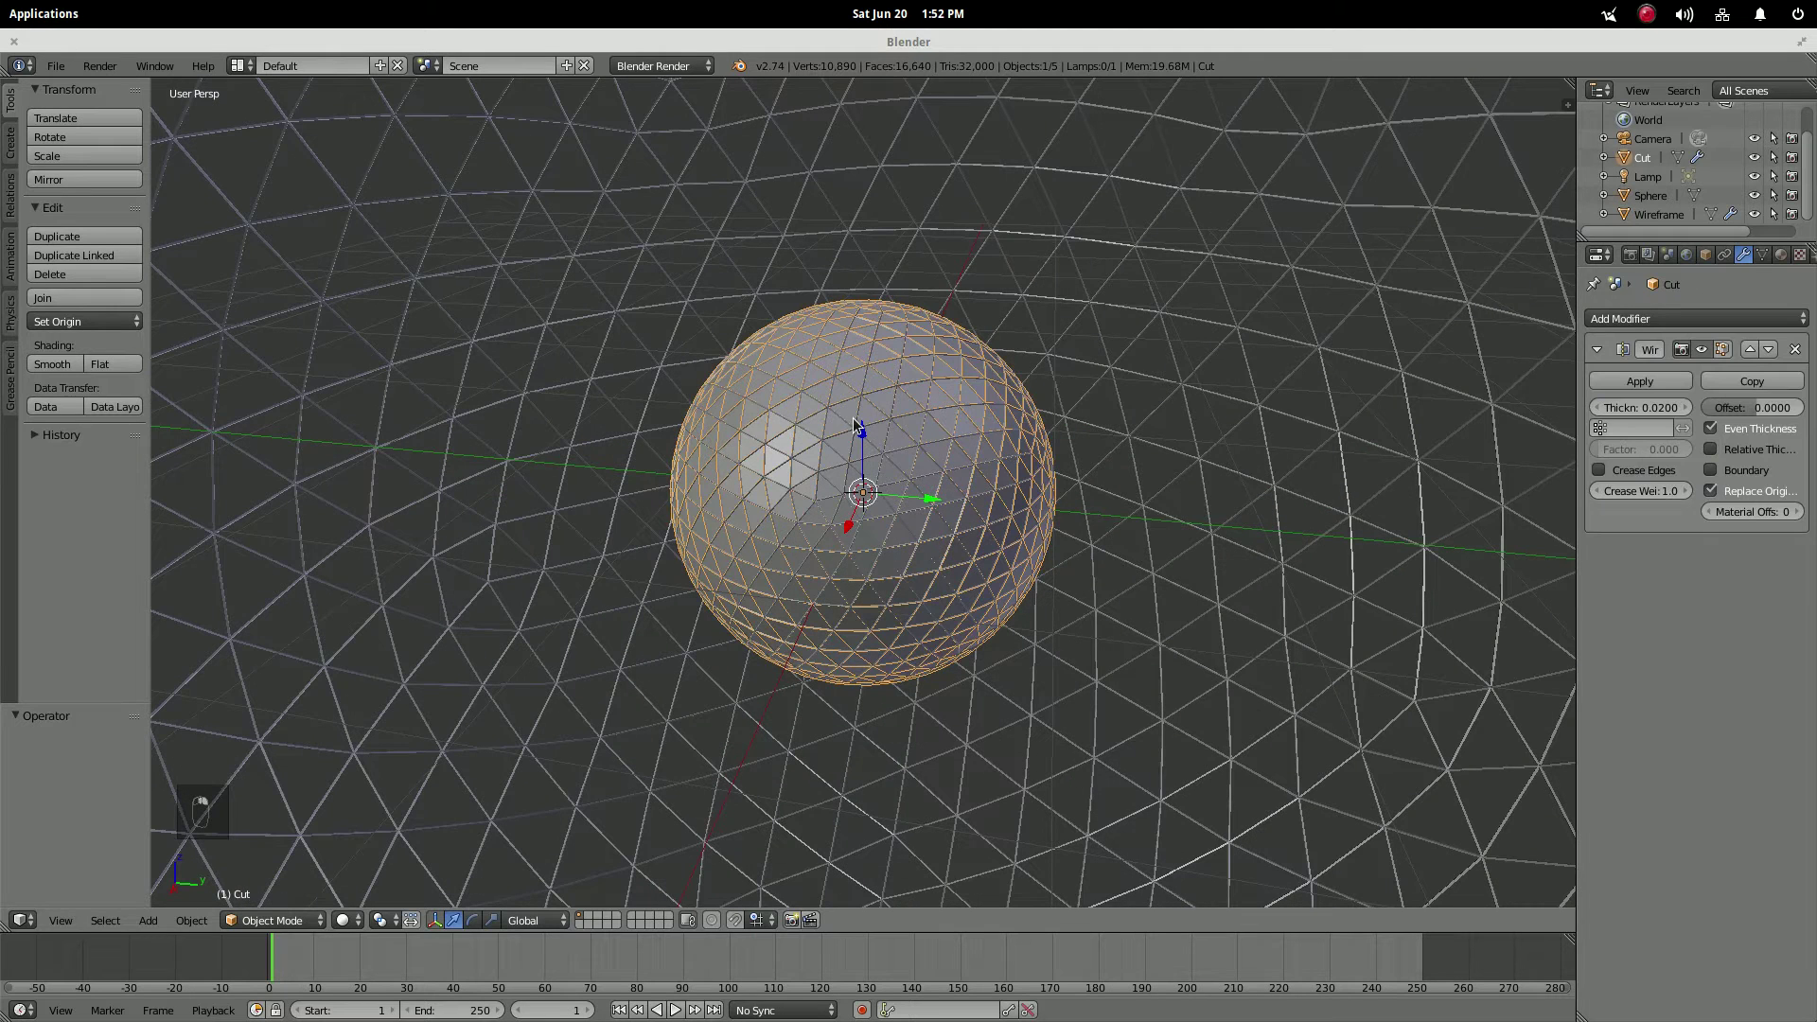
right_click(917, 392)
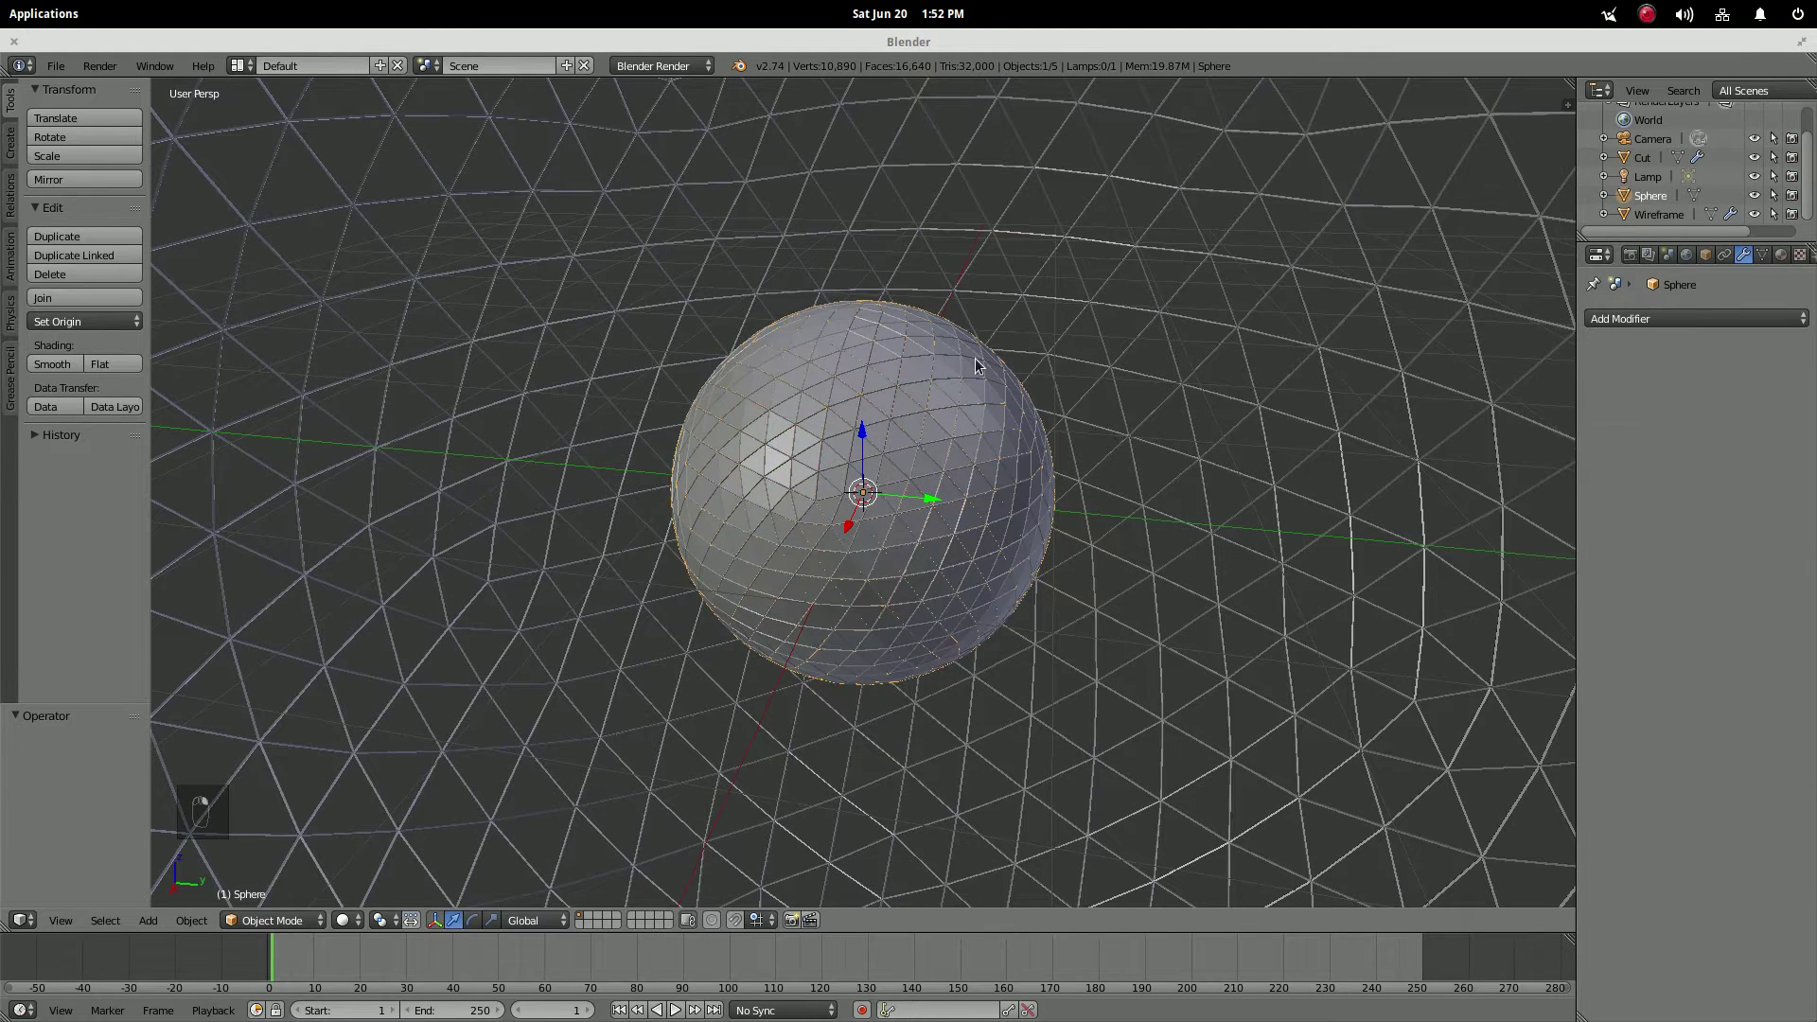
click(1642, 320)
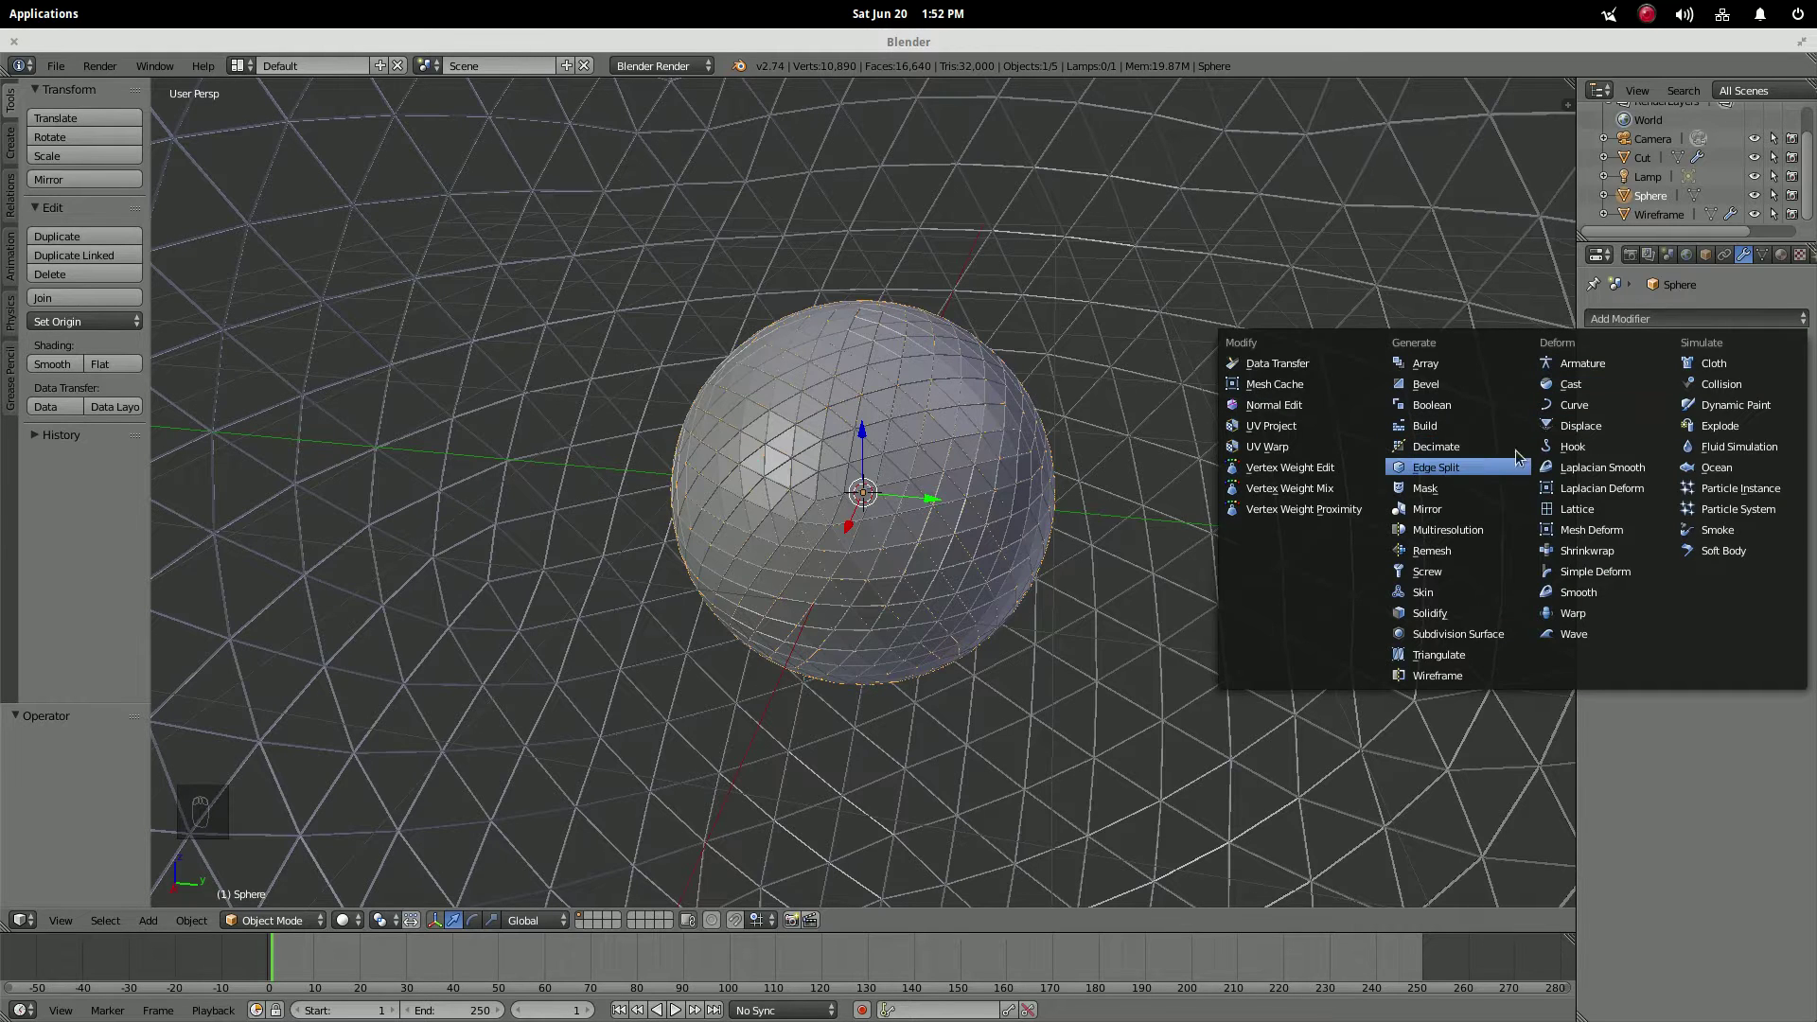
click(1430, 404)
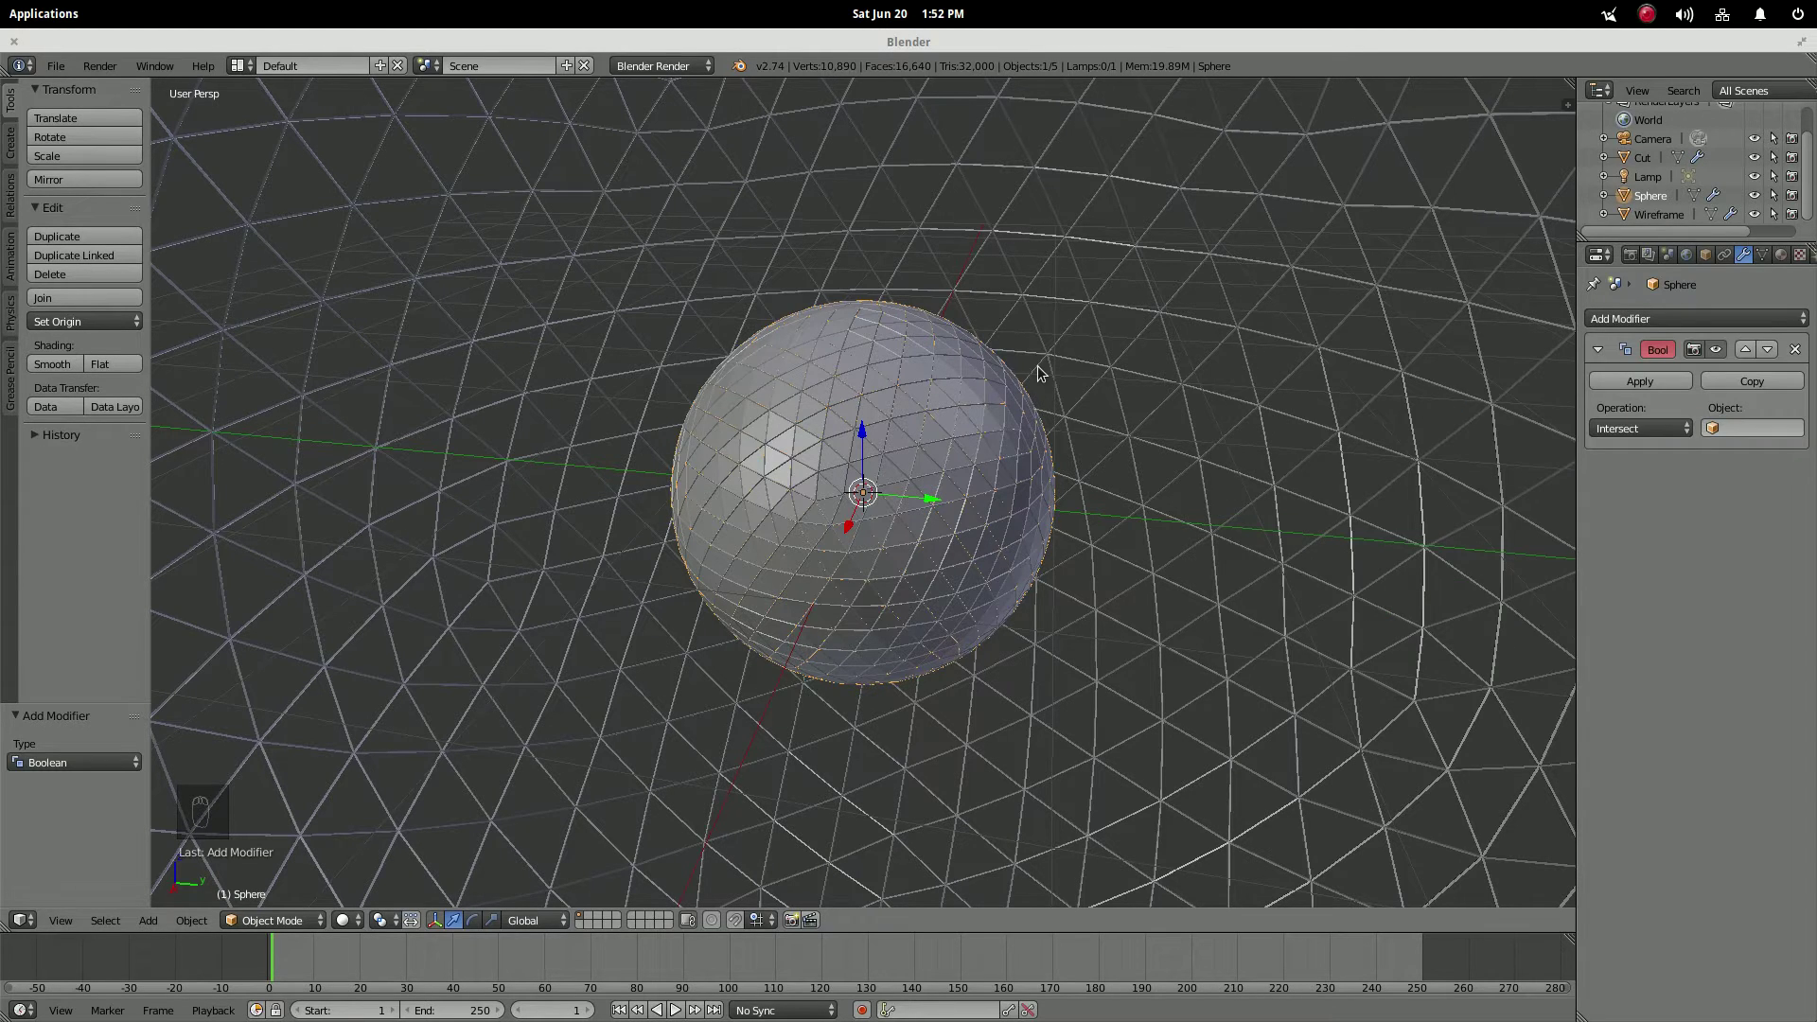
scroll(1031, 365, up, 3)
scroll(1022, 367, up, 2)
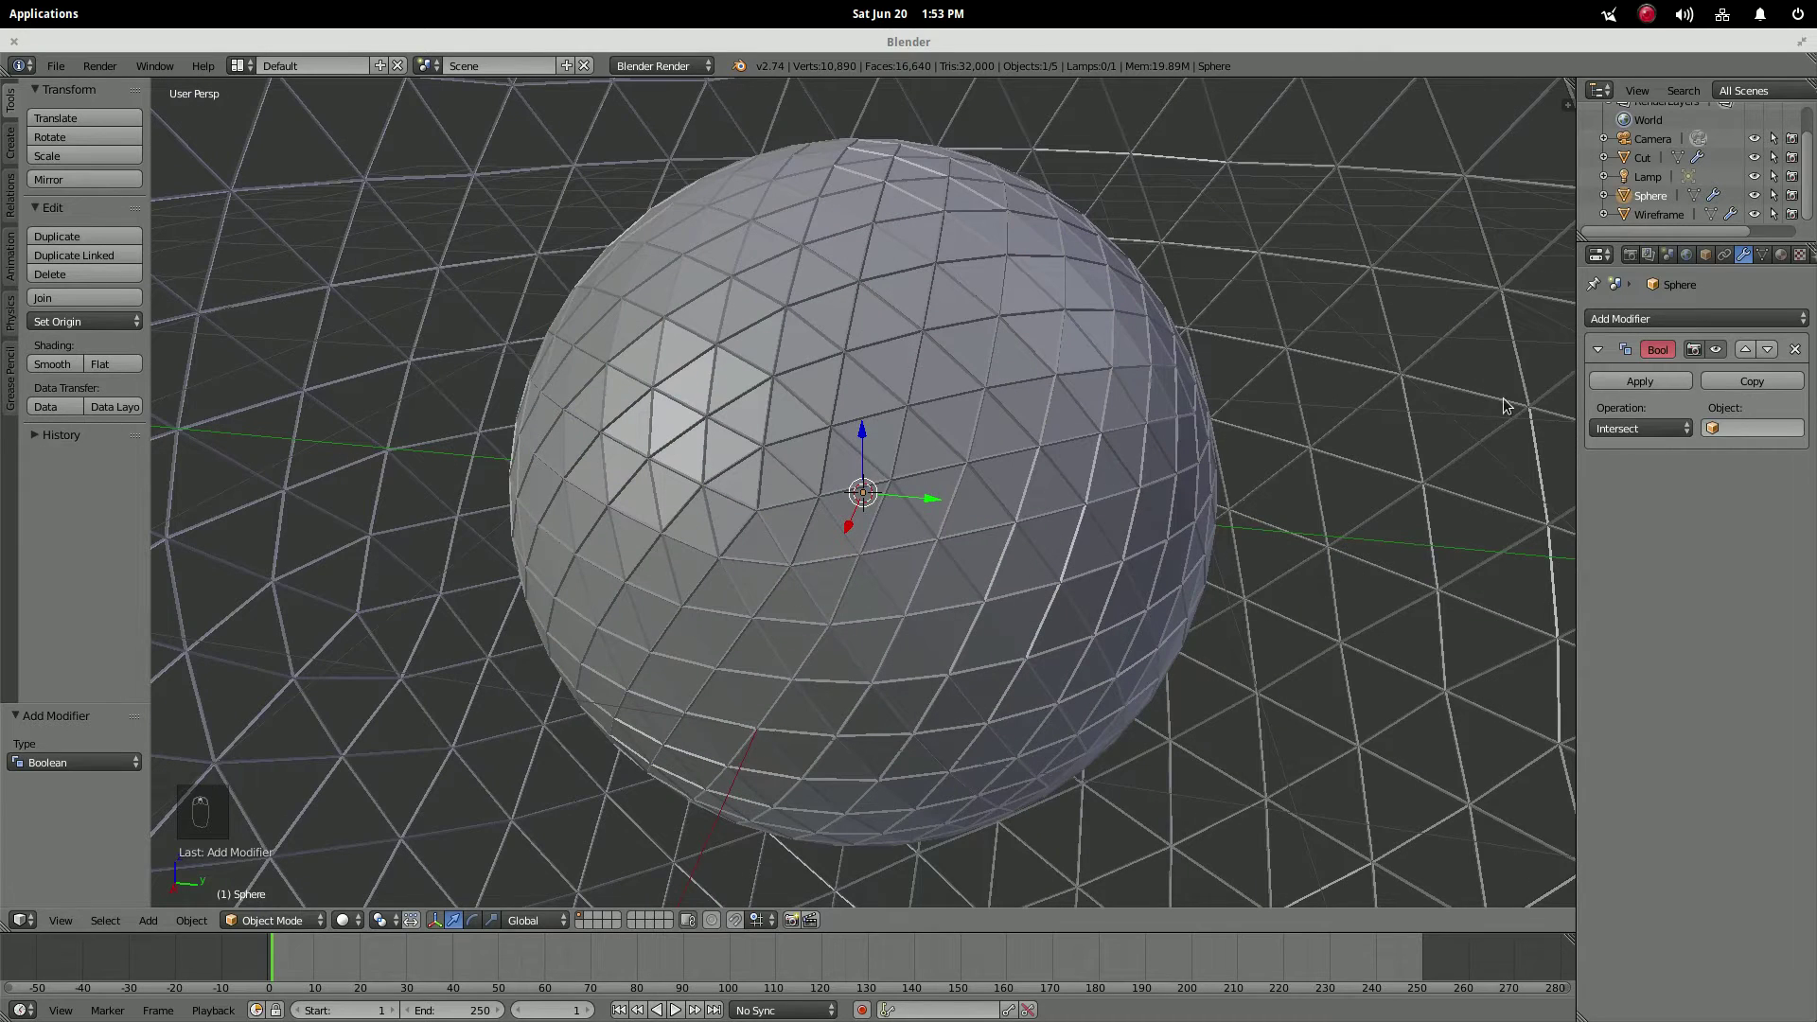
click(1762, 428)
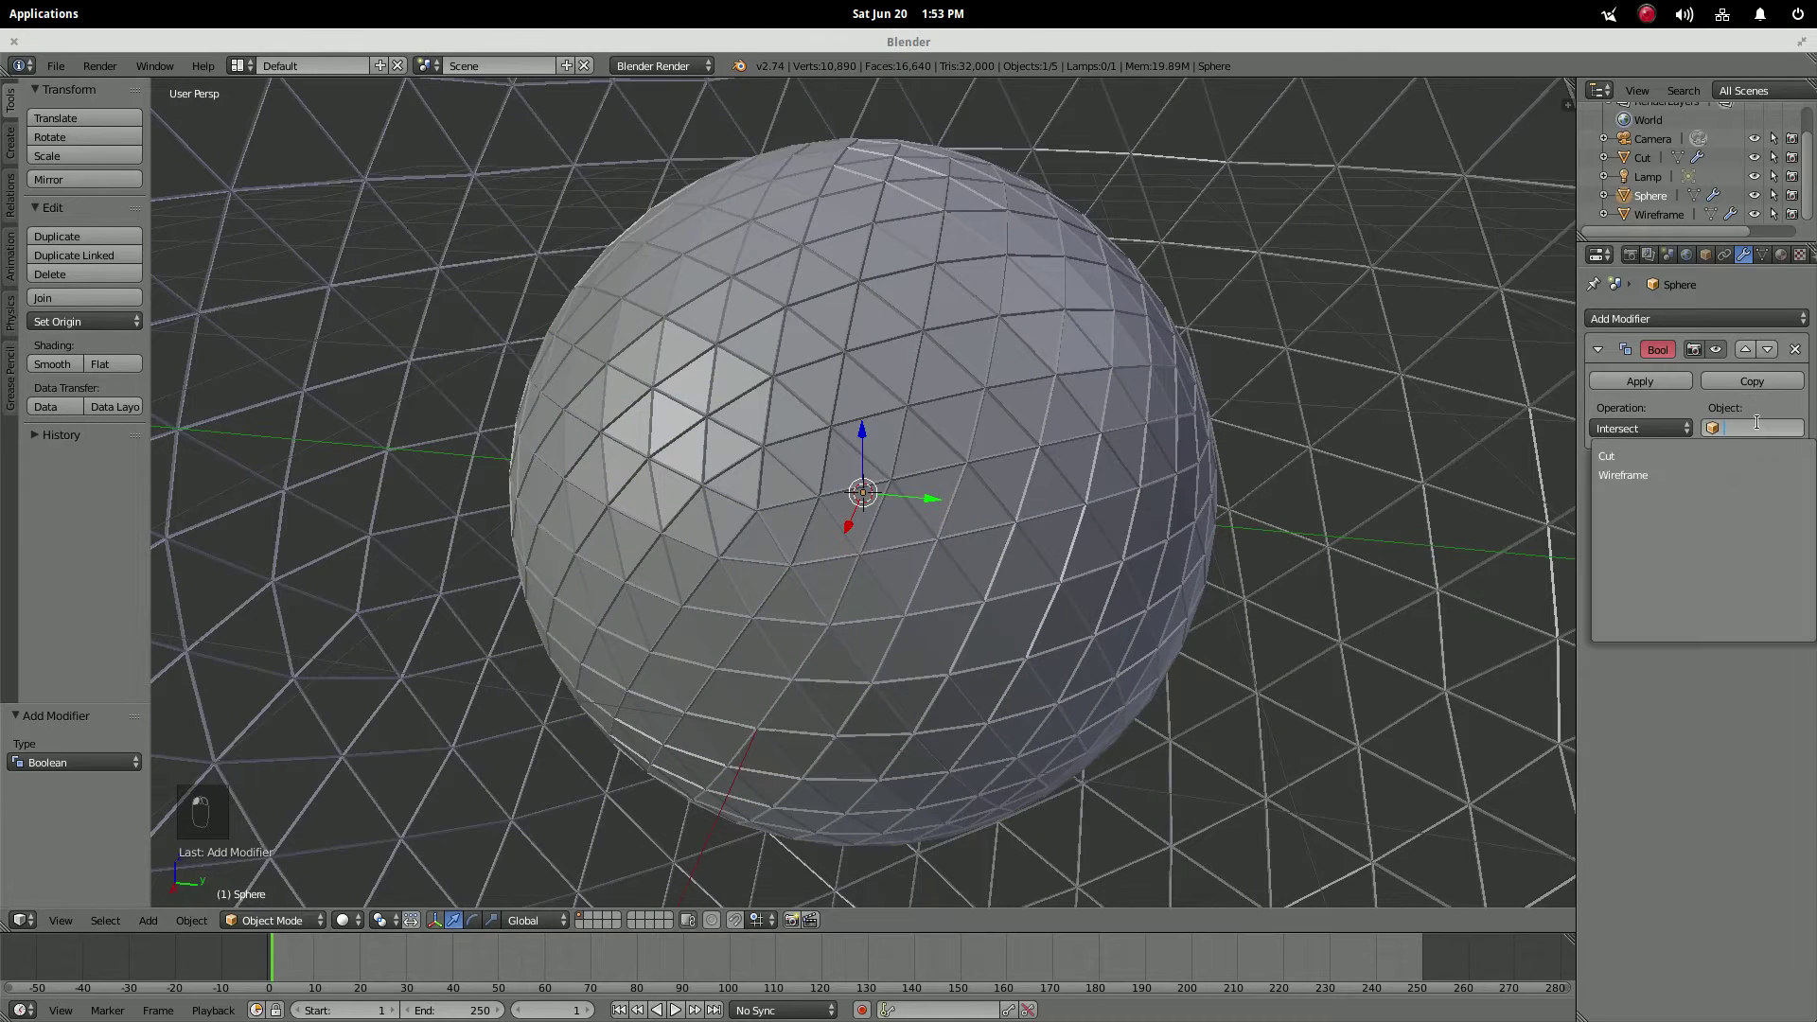
click(1633, 457)
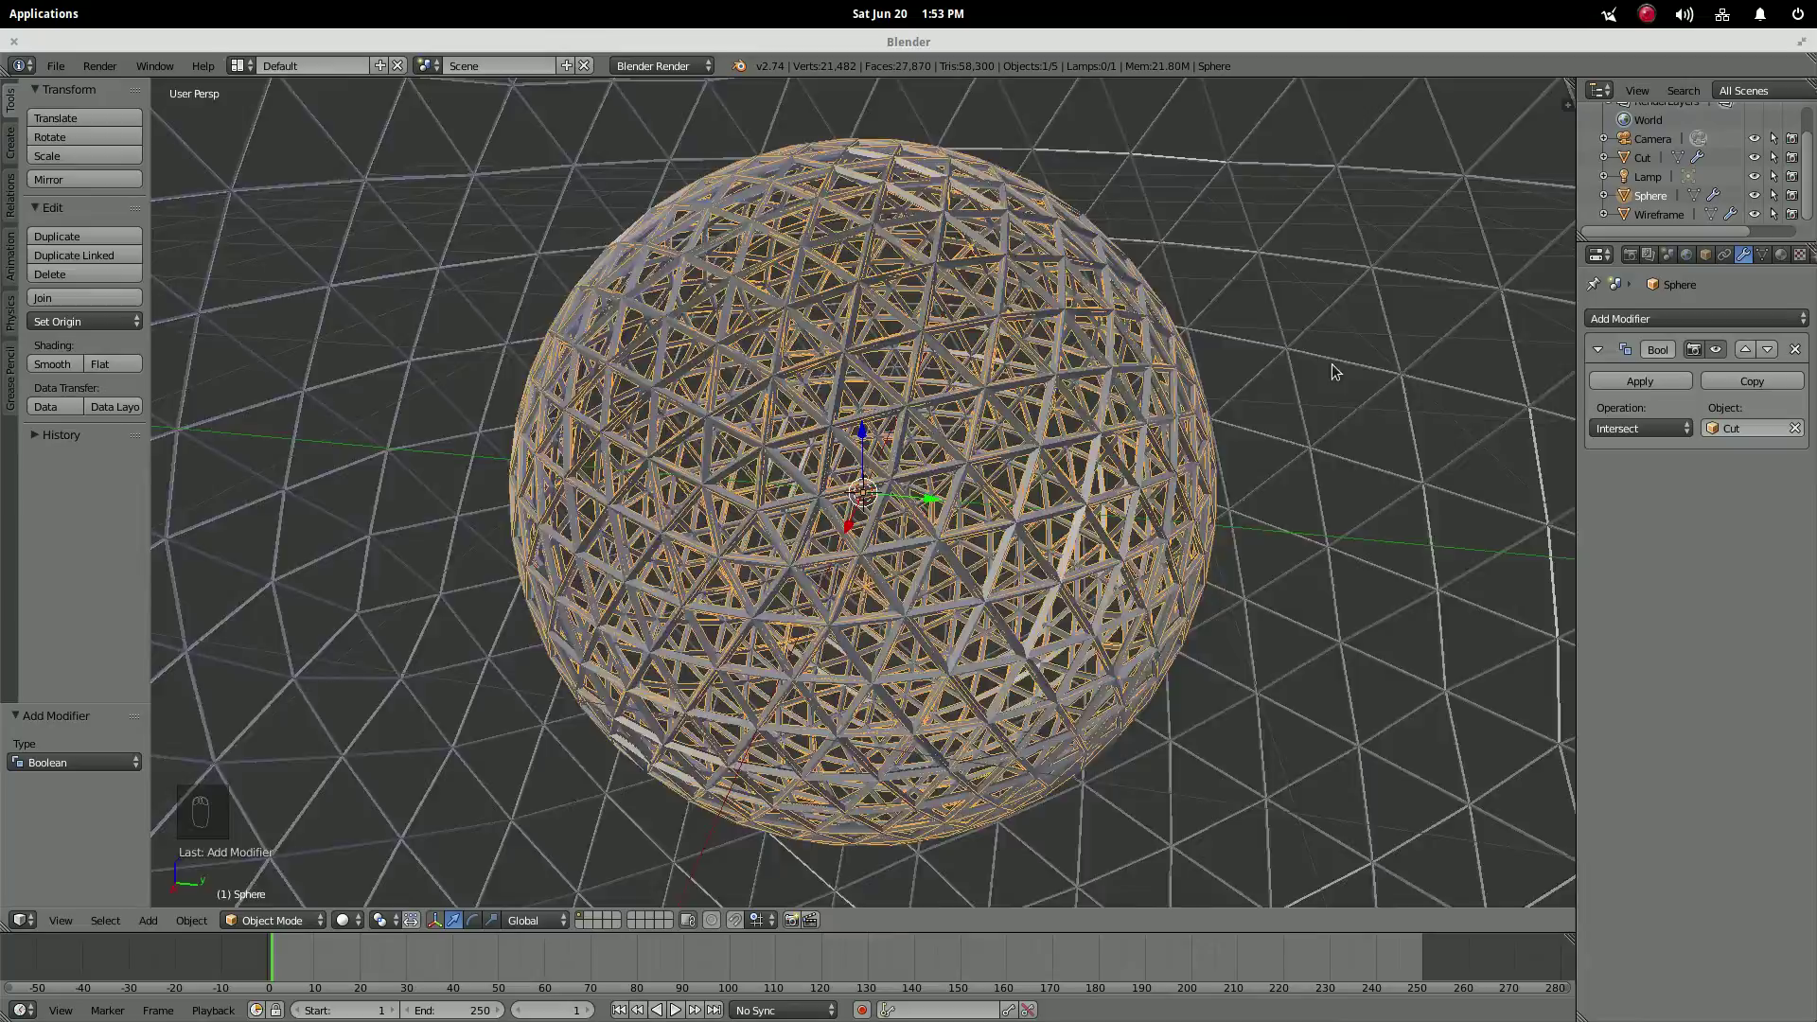
- Change the Sphere's Boolean operation to Difference and apply the modifier
scroll(1184, 356, up, 4)
scroll(1183, 356, down, 6)
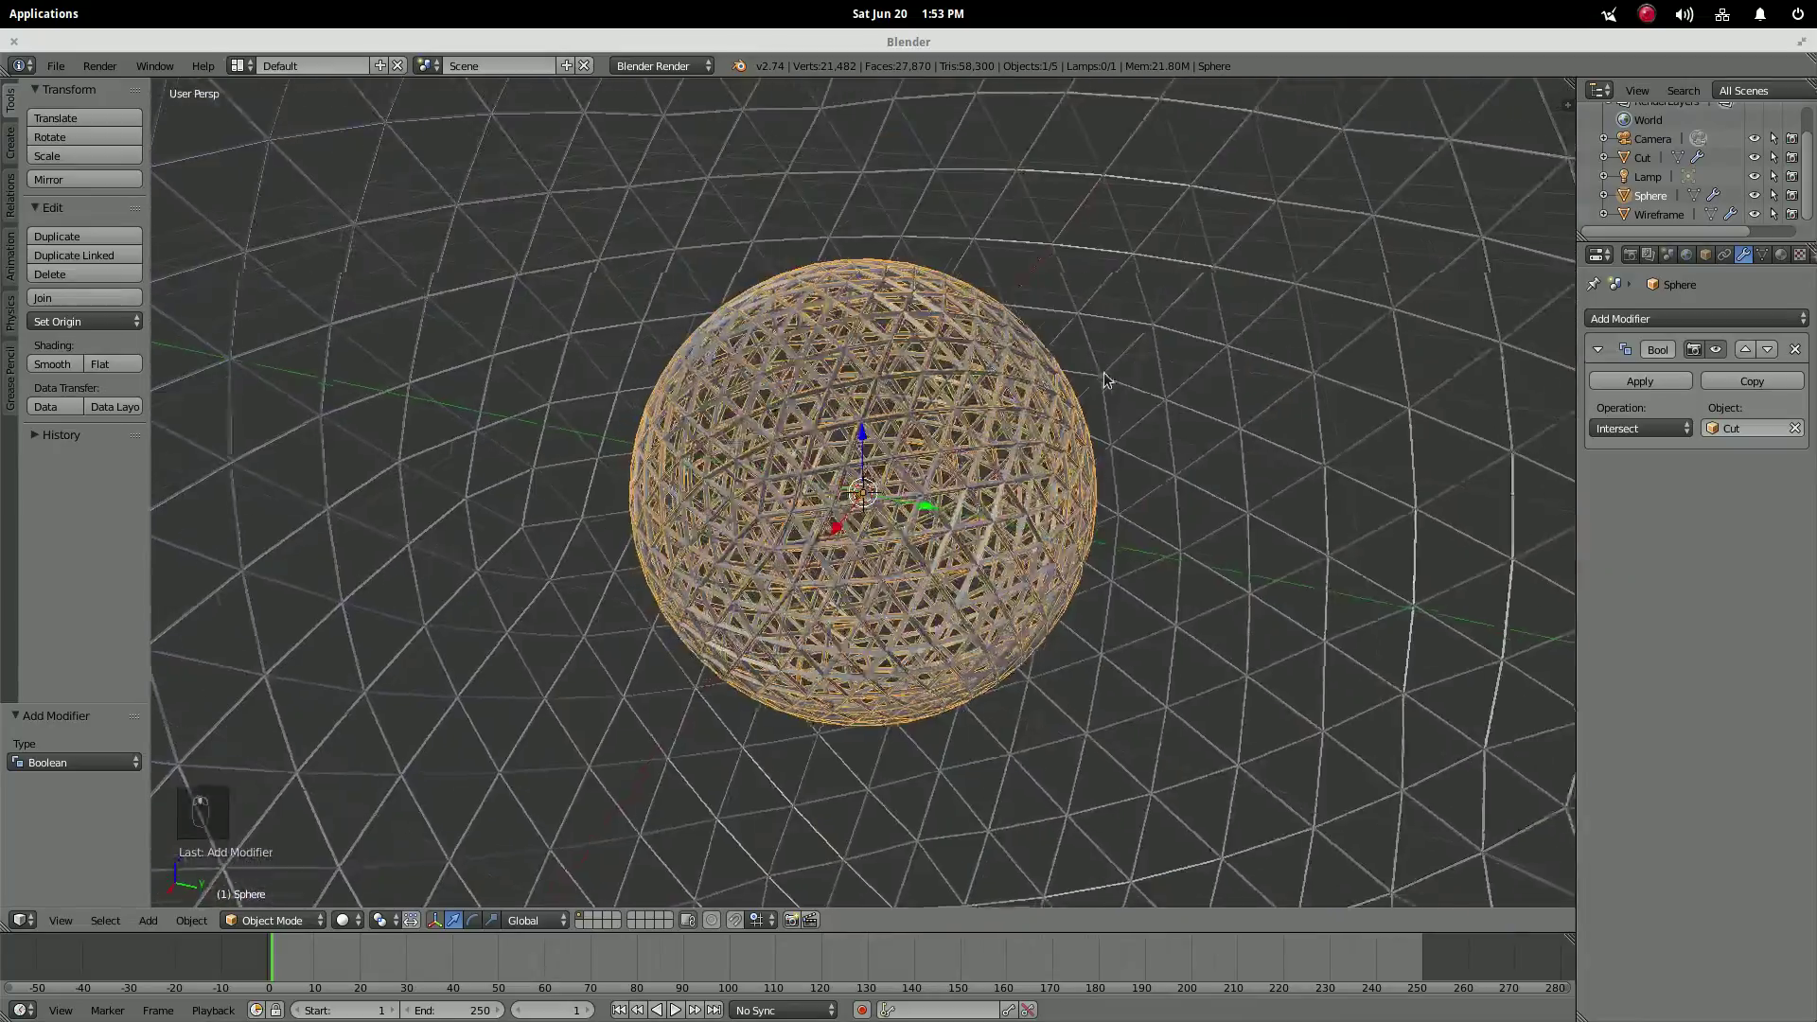
middle_drag(1182, 360, 1087, 353)
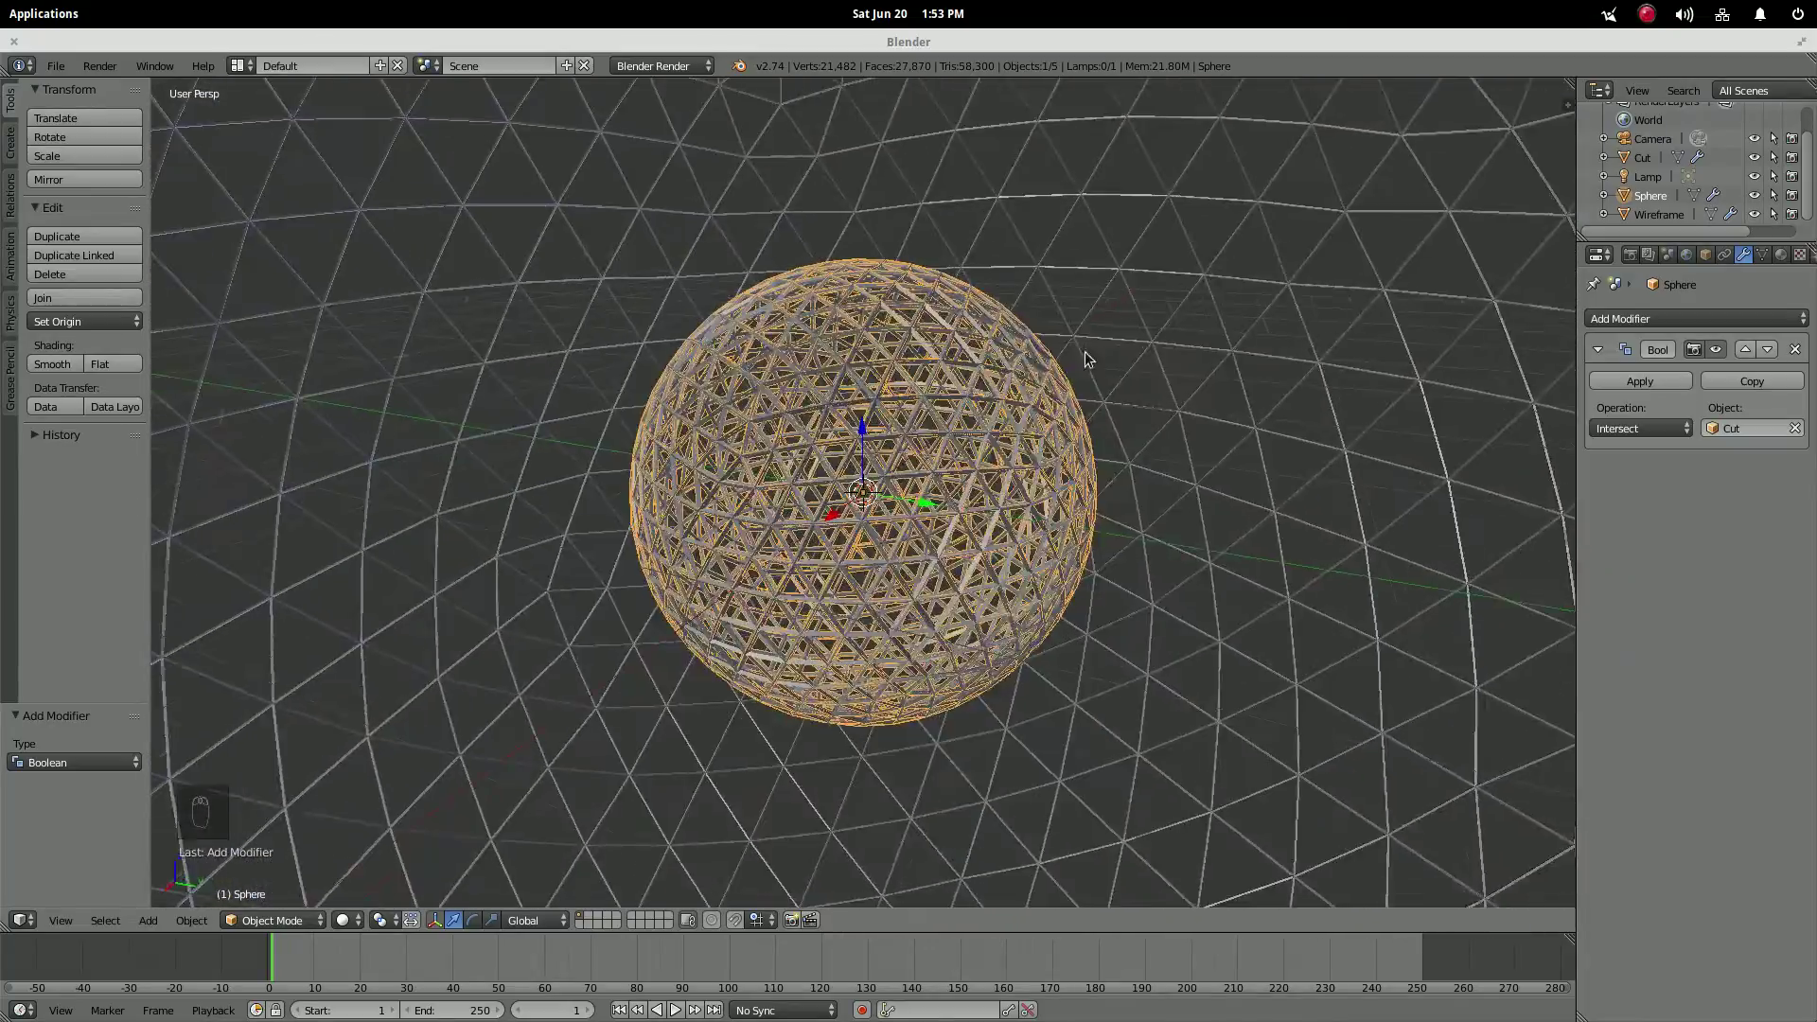
scroll(1135, 357, up, 3)
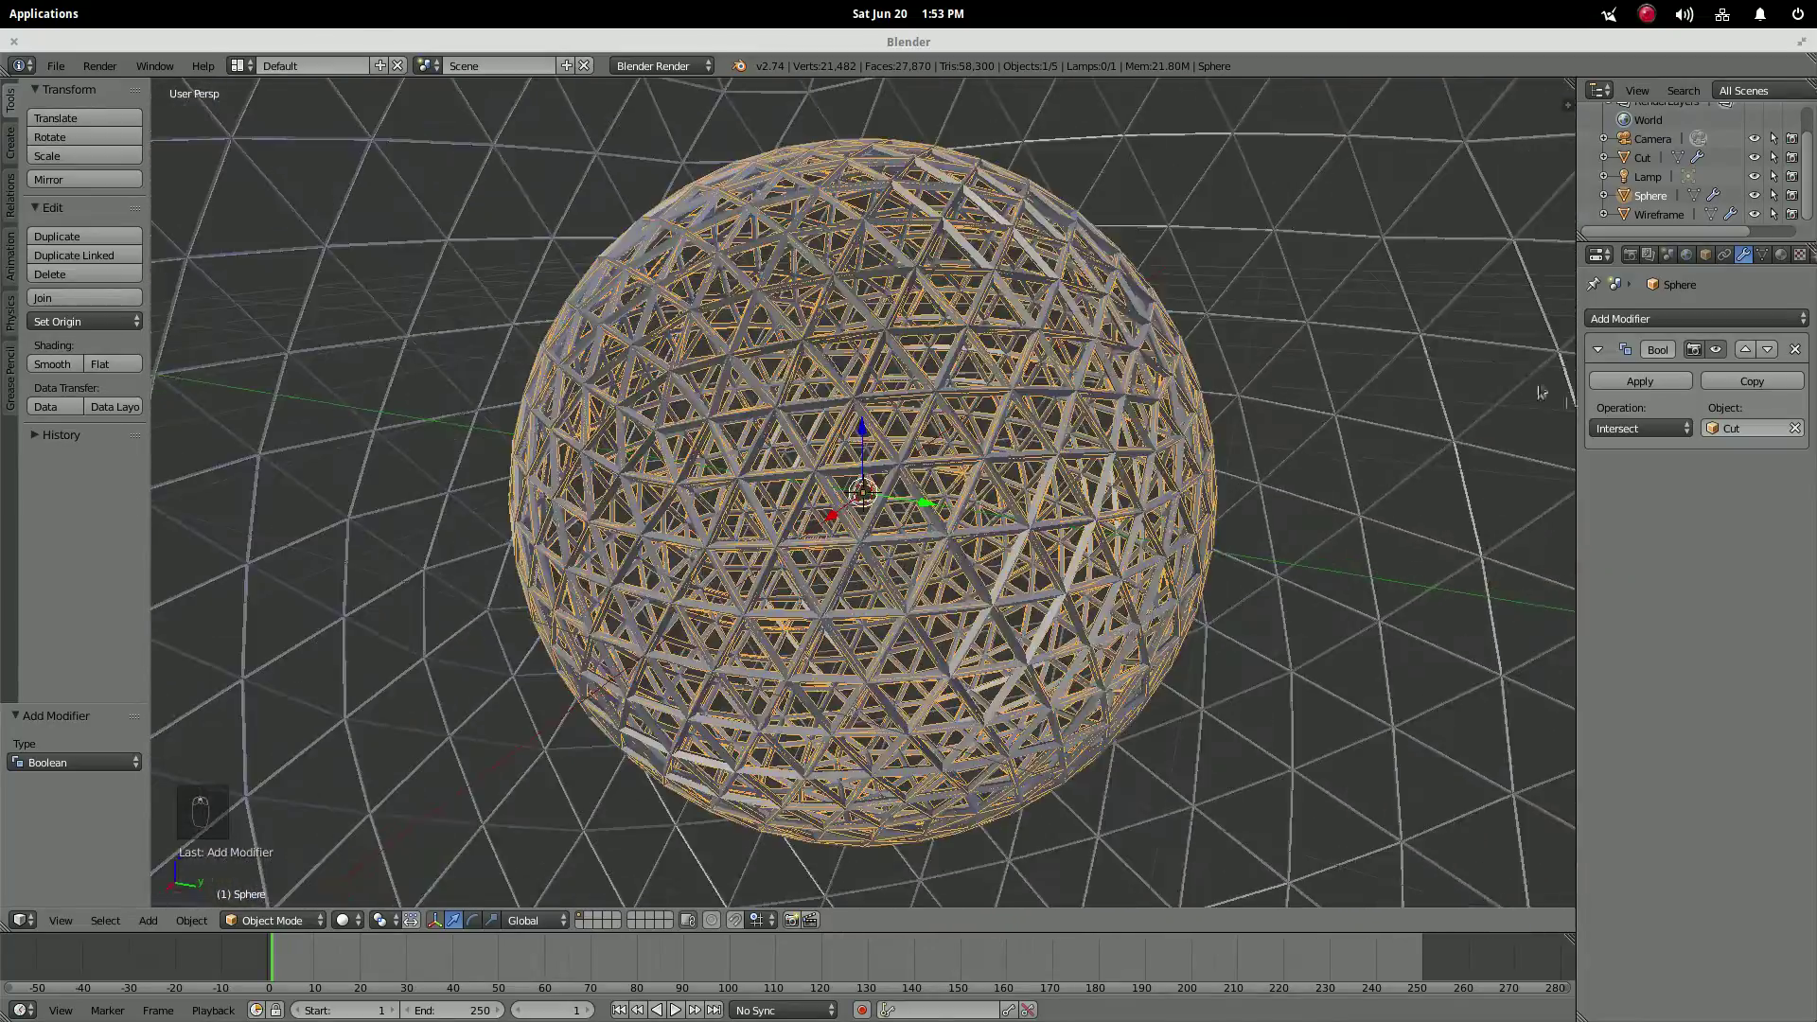
click(1611, 428)
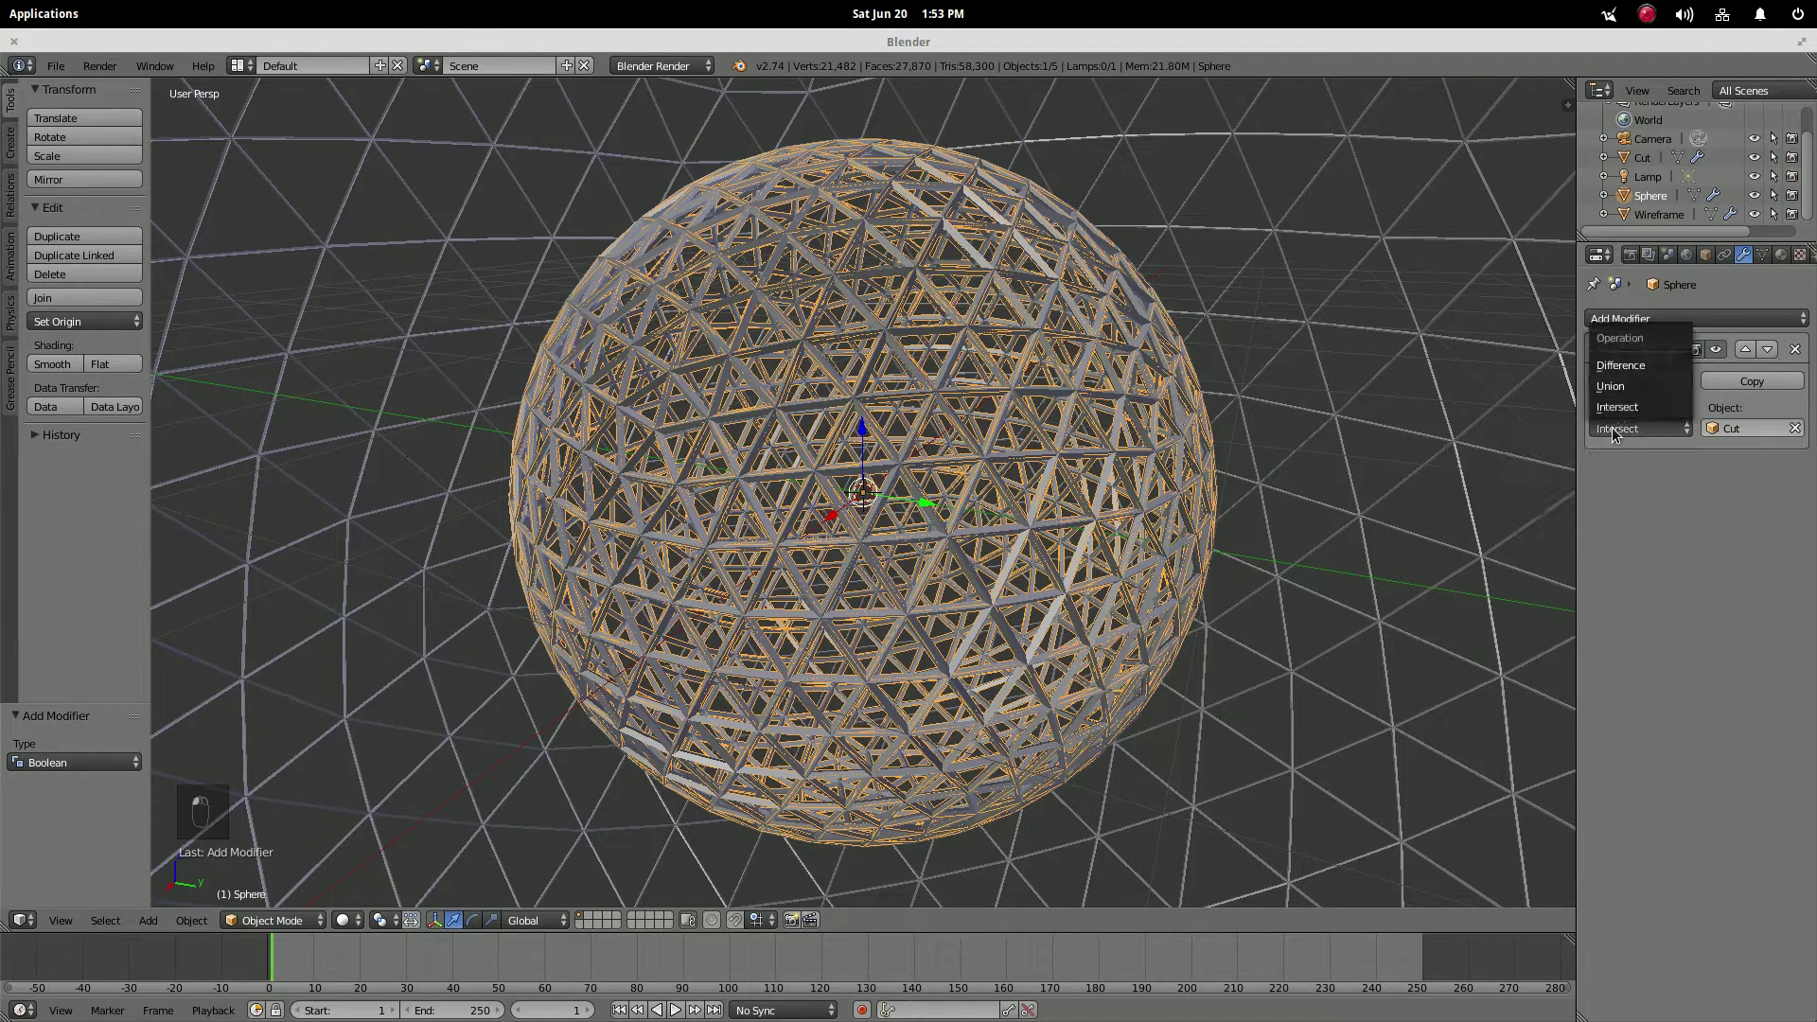
click(1631, 363)
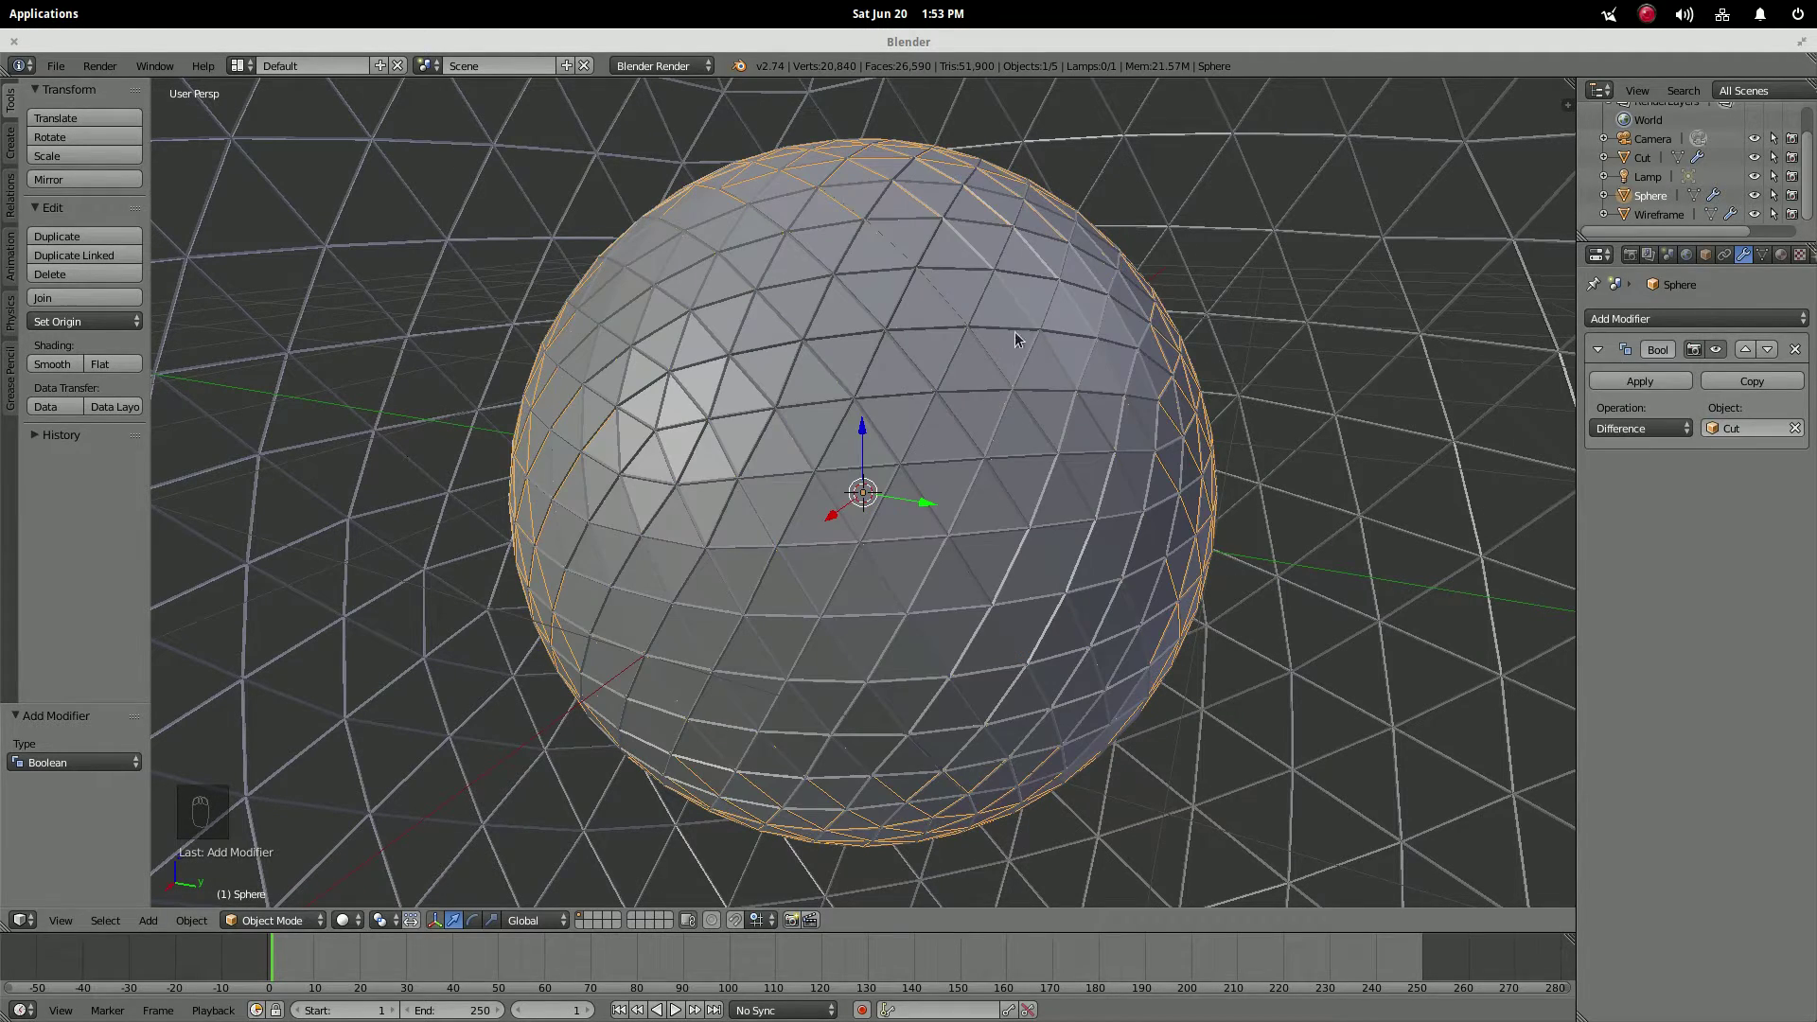
scroll(1250, 295, up, 1)
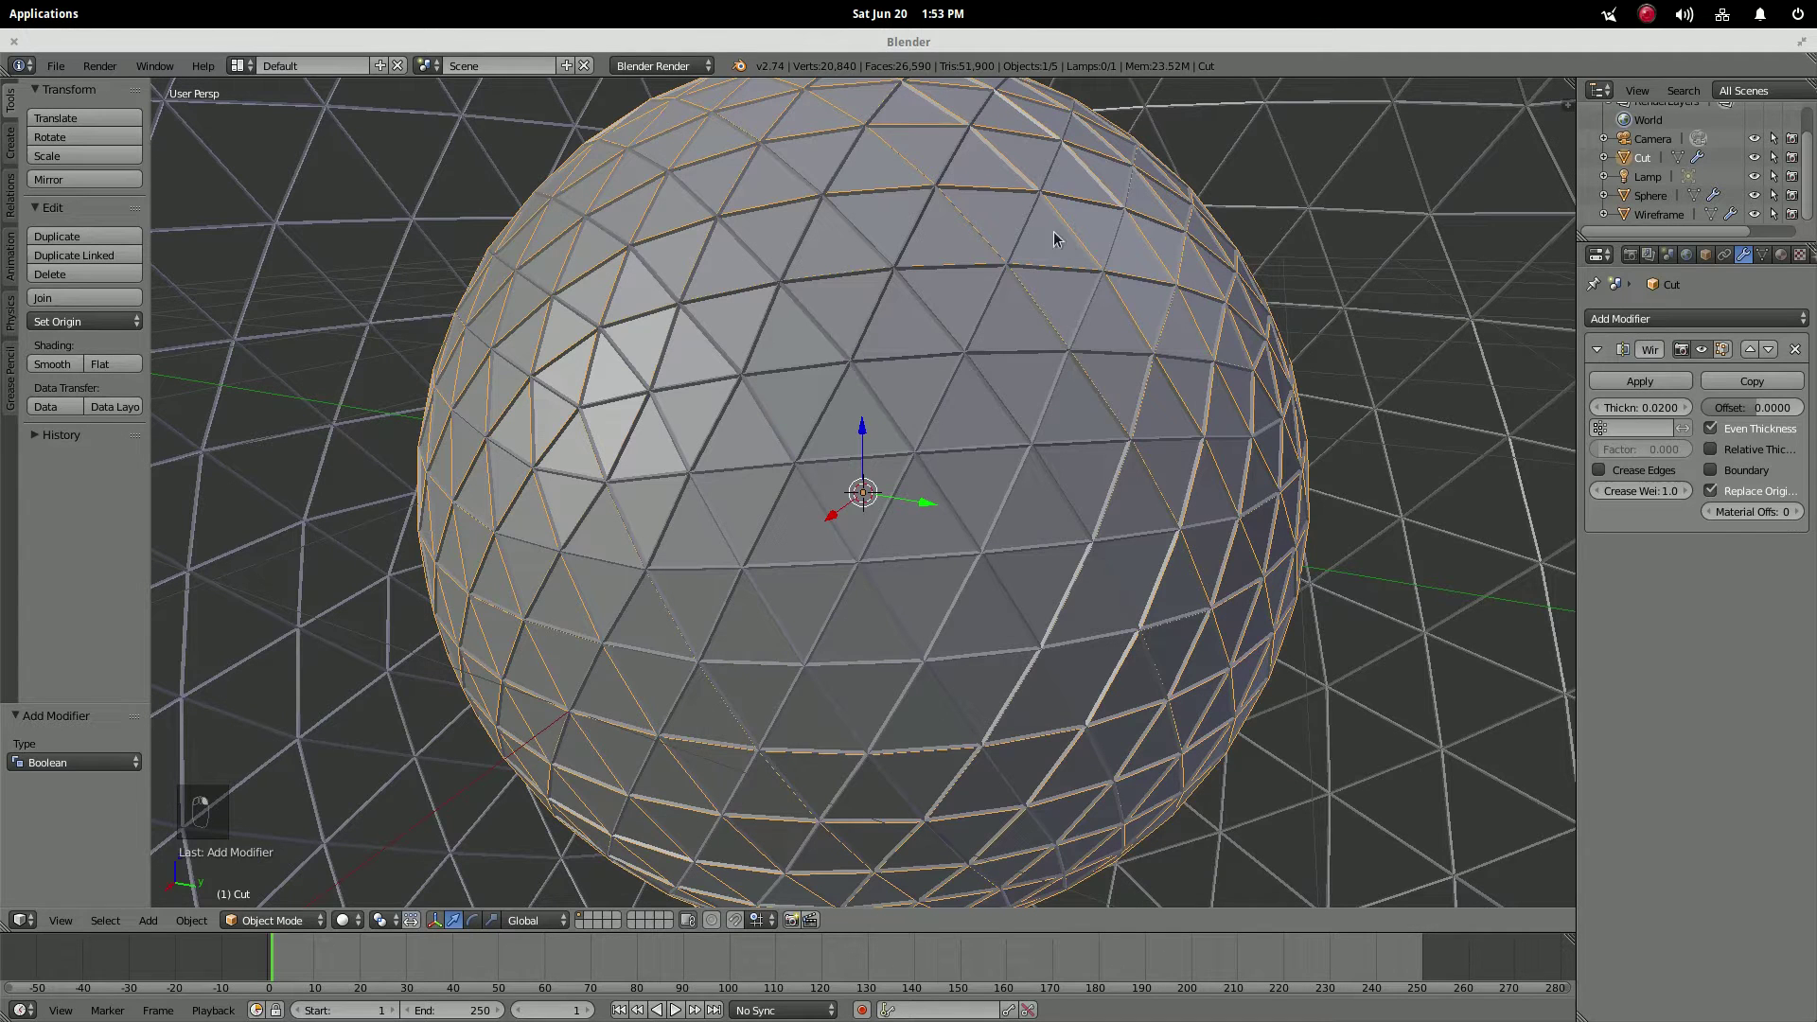
click(1625, 378)
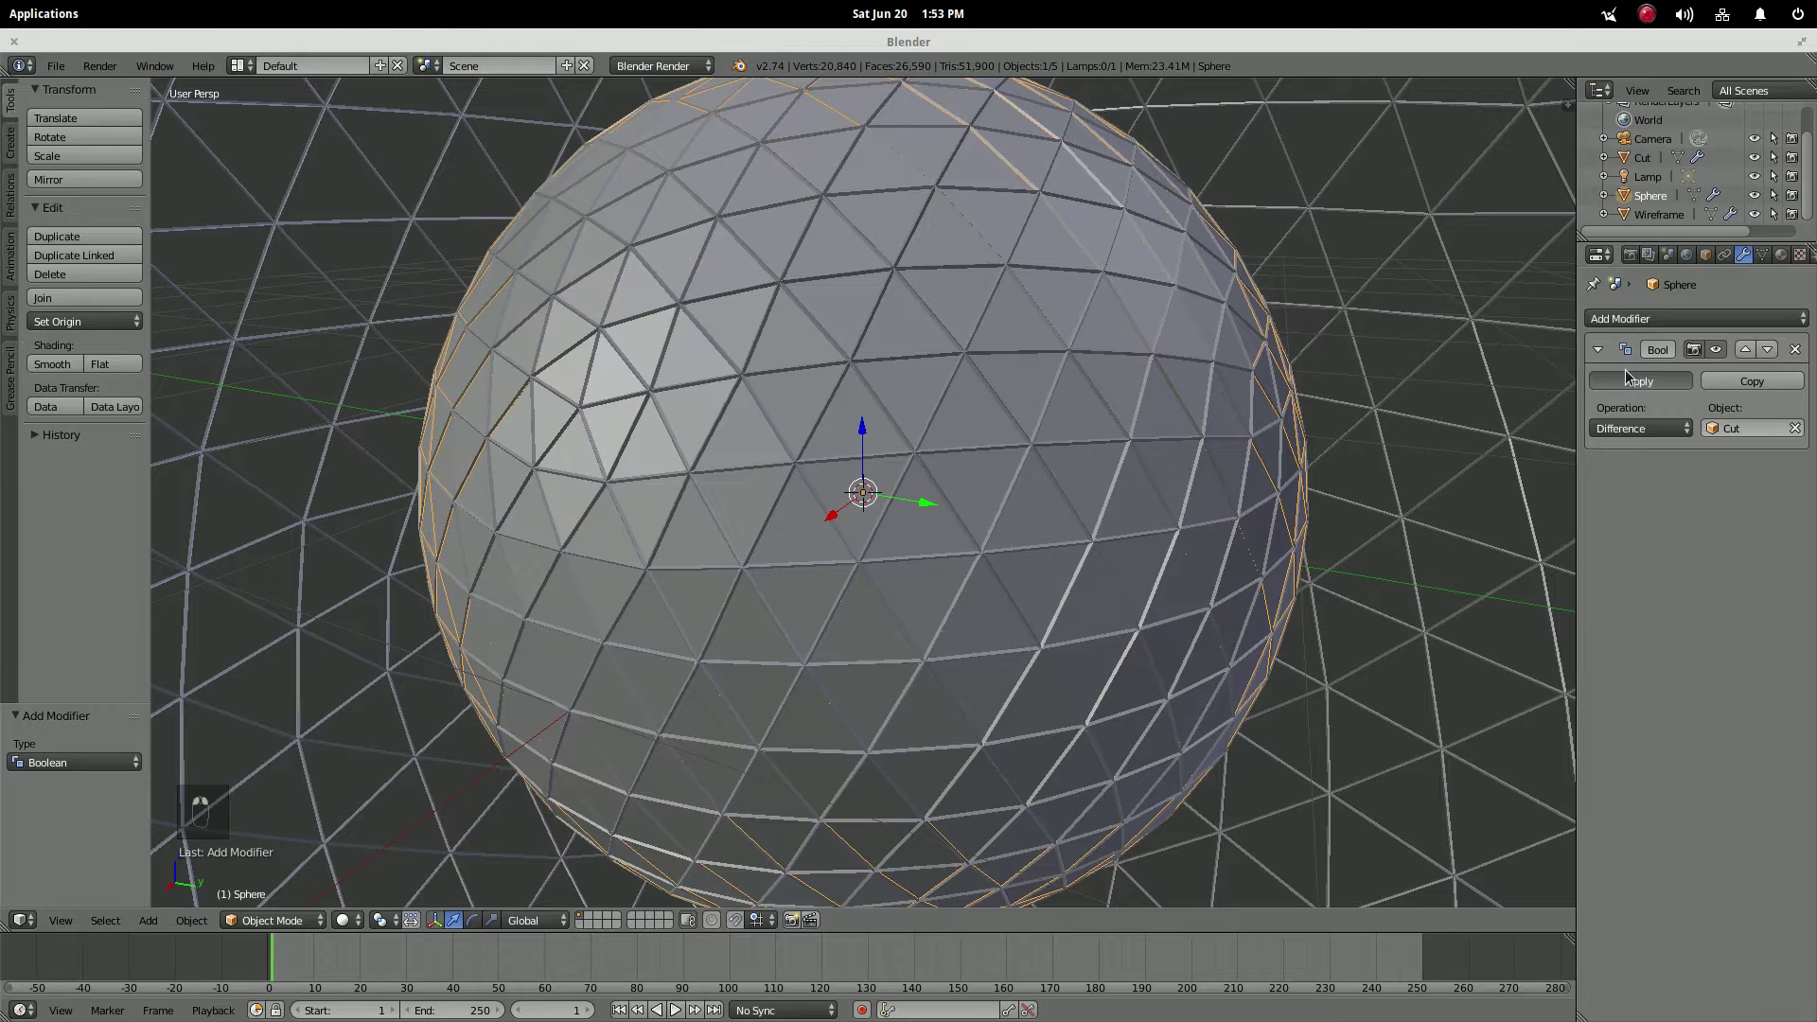
- Select the small wireframe sphere Cut and delete it
right_click(1015, 261)
key(x)
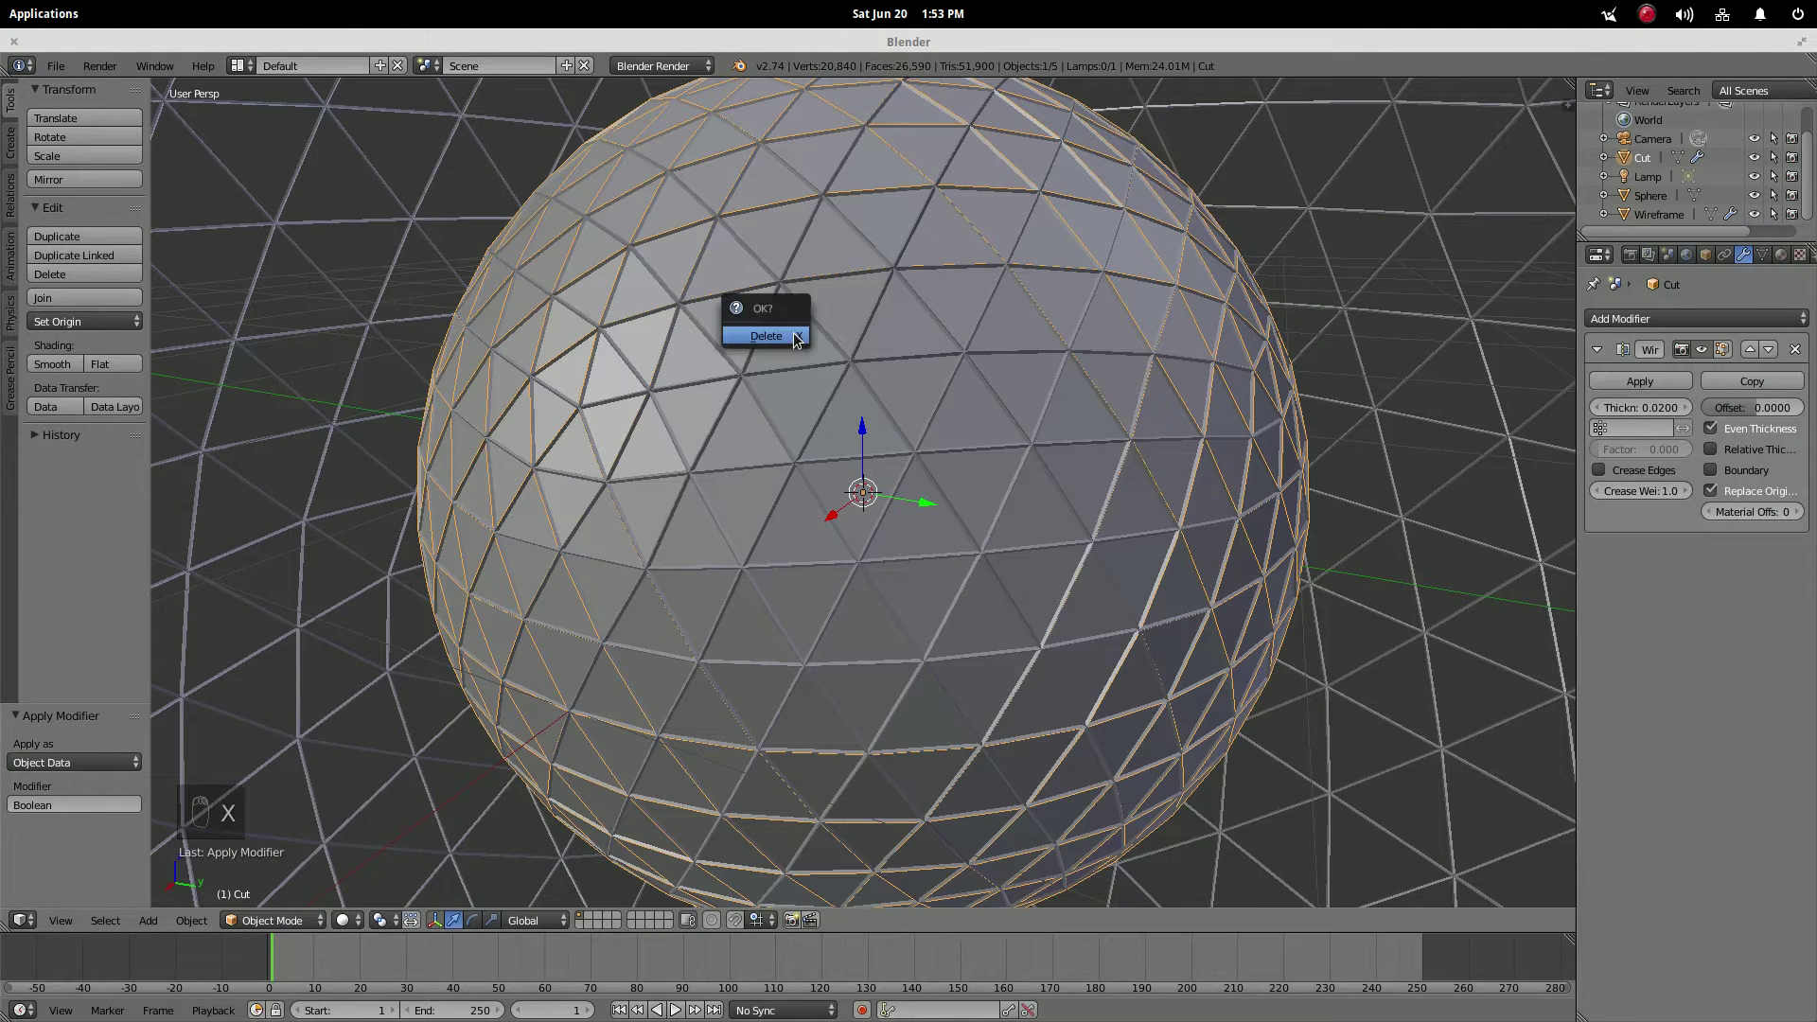
click(793, 338)
- Scale the grooved Sphere up by a factor of 1.845, and again by 1.314
middle_drag(929, 342, 1036, 400)
right_click(958, 401)
key(s)
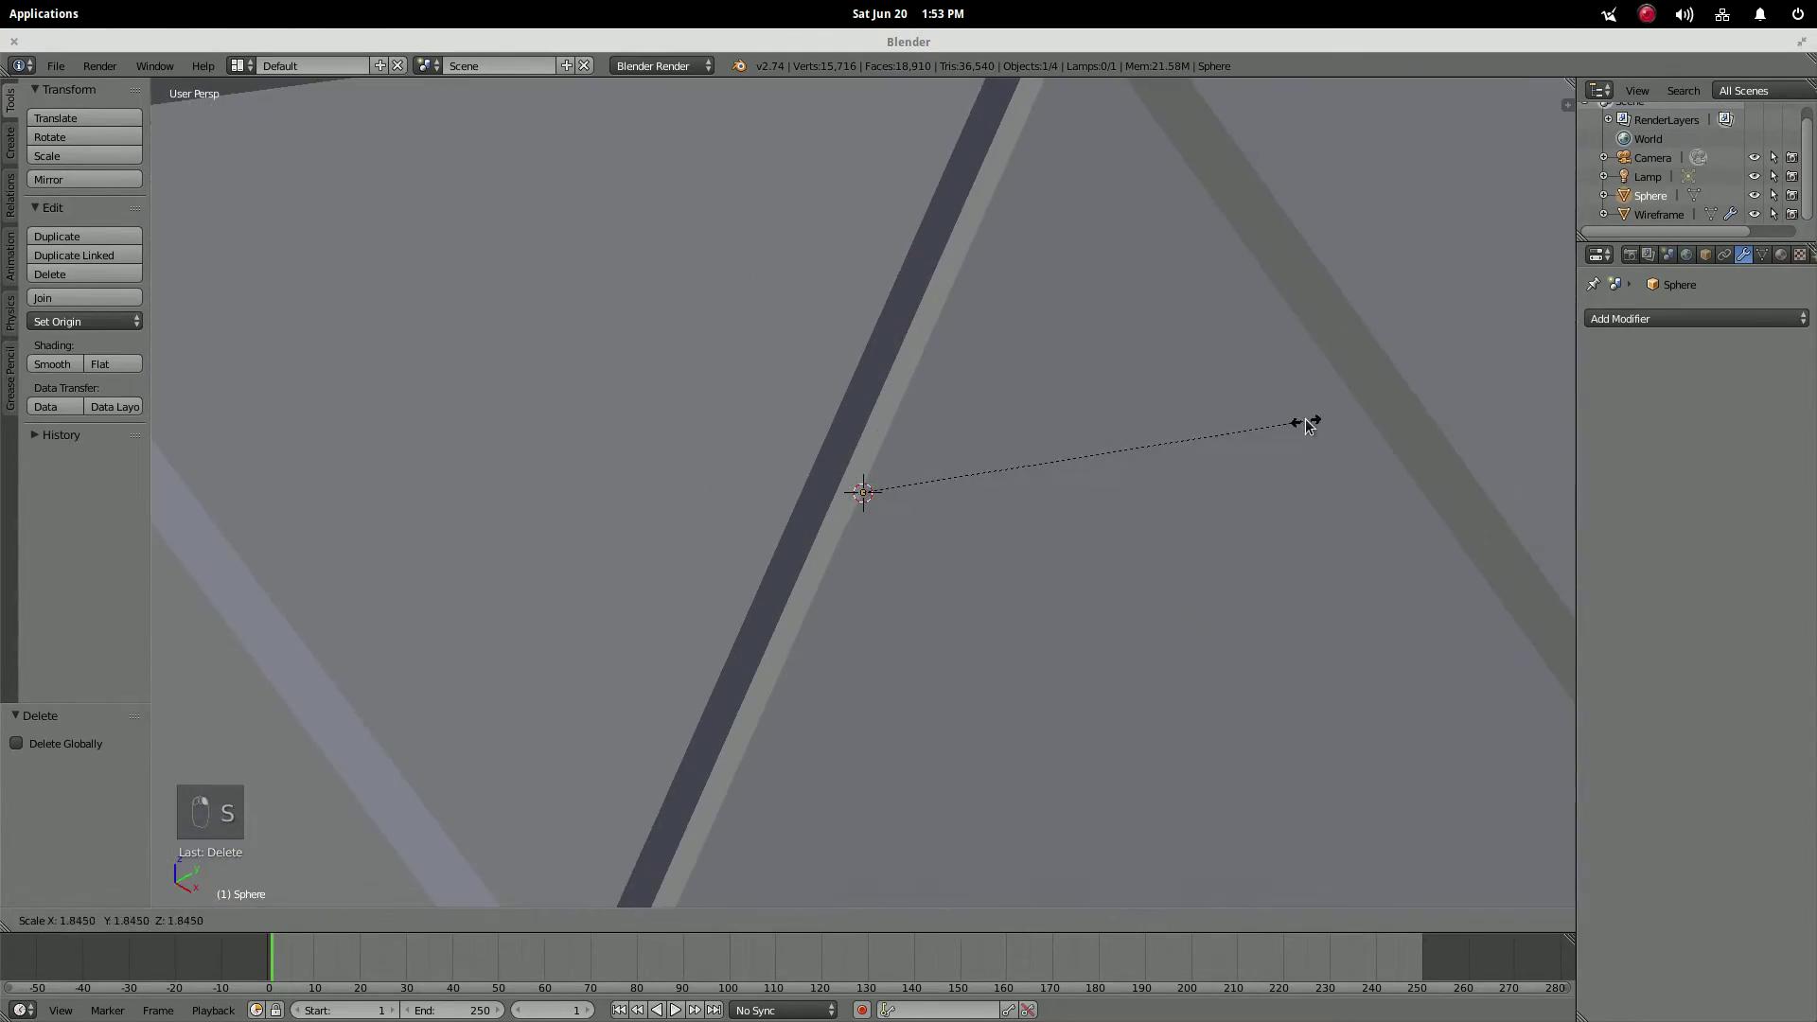
click(1028, 485)
scroll(952, 476, down, 6)
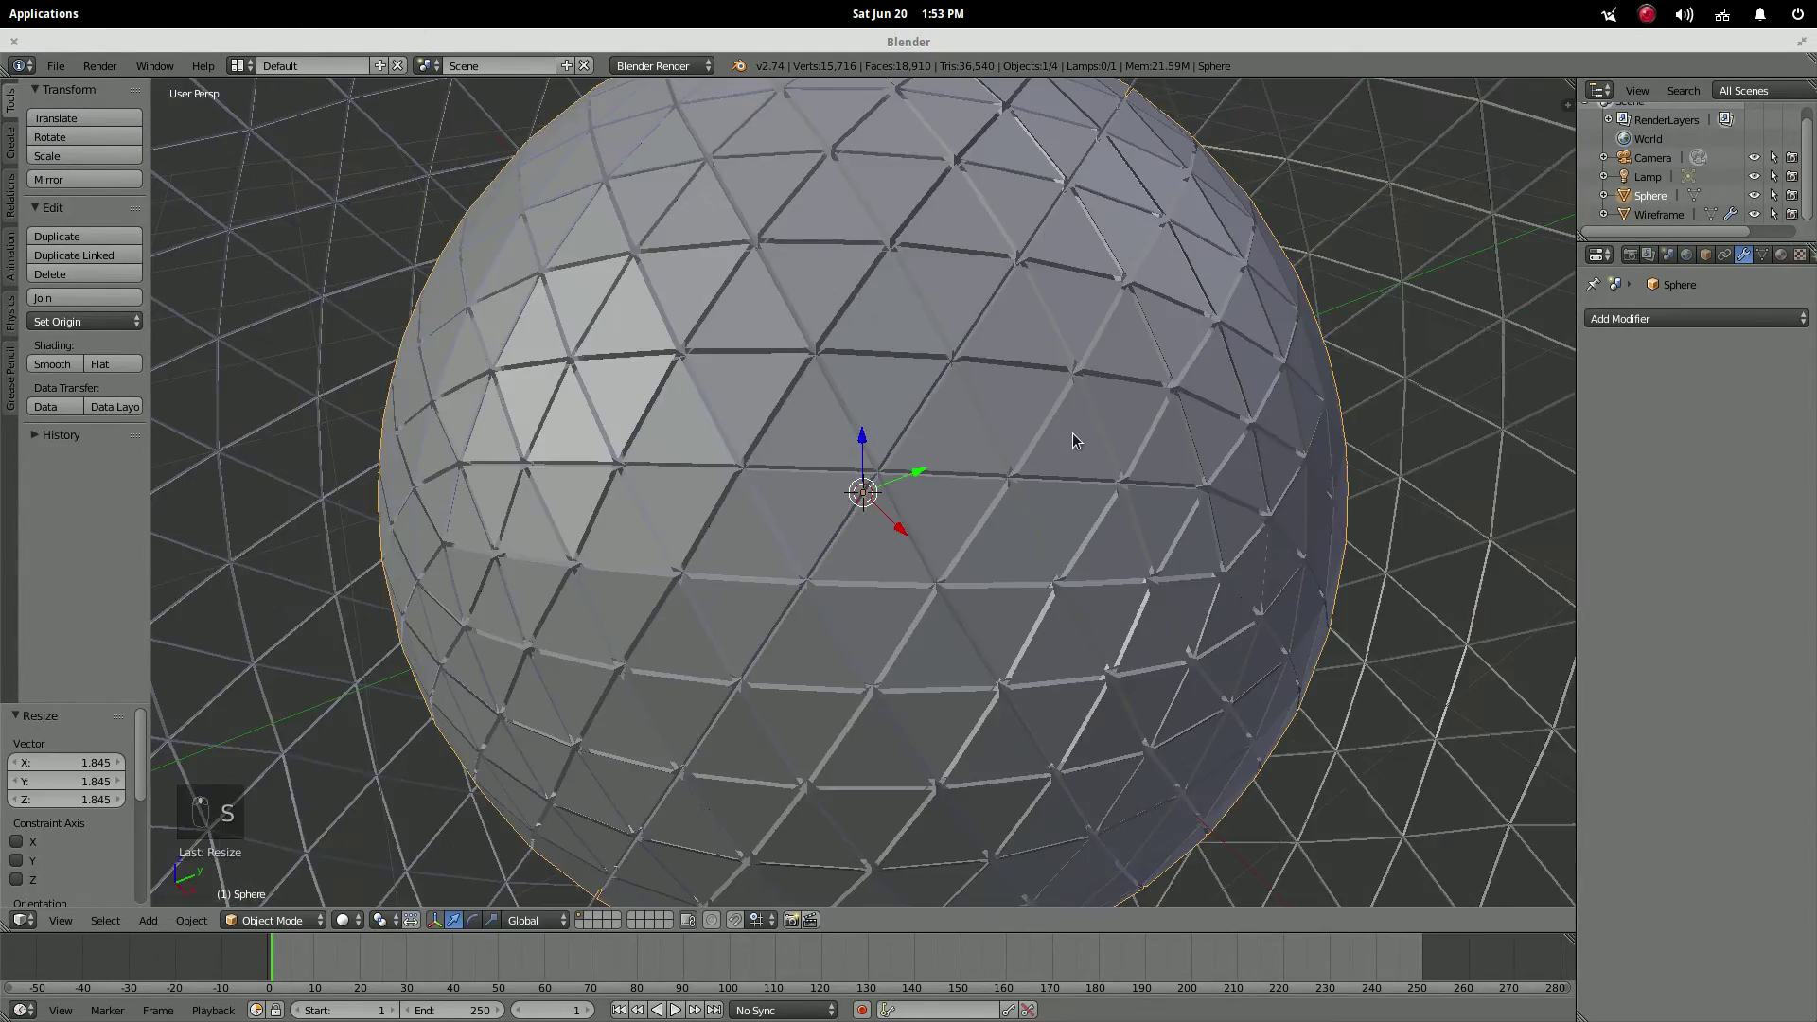
scroll(1001, 444, down, 5)
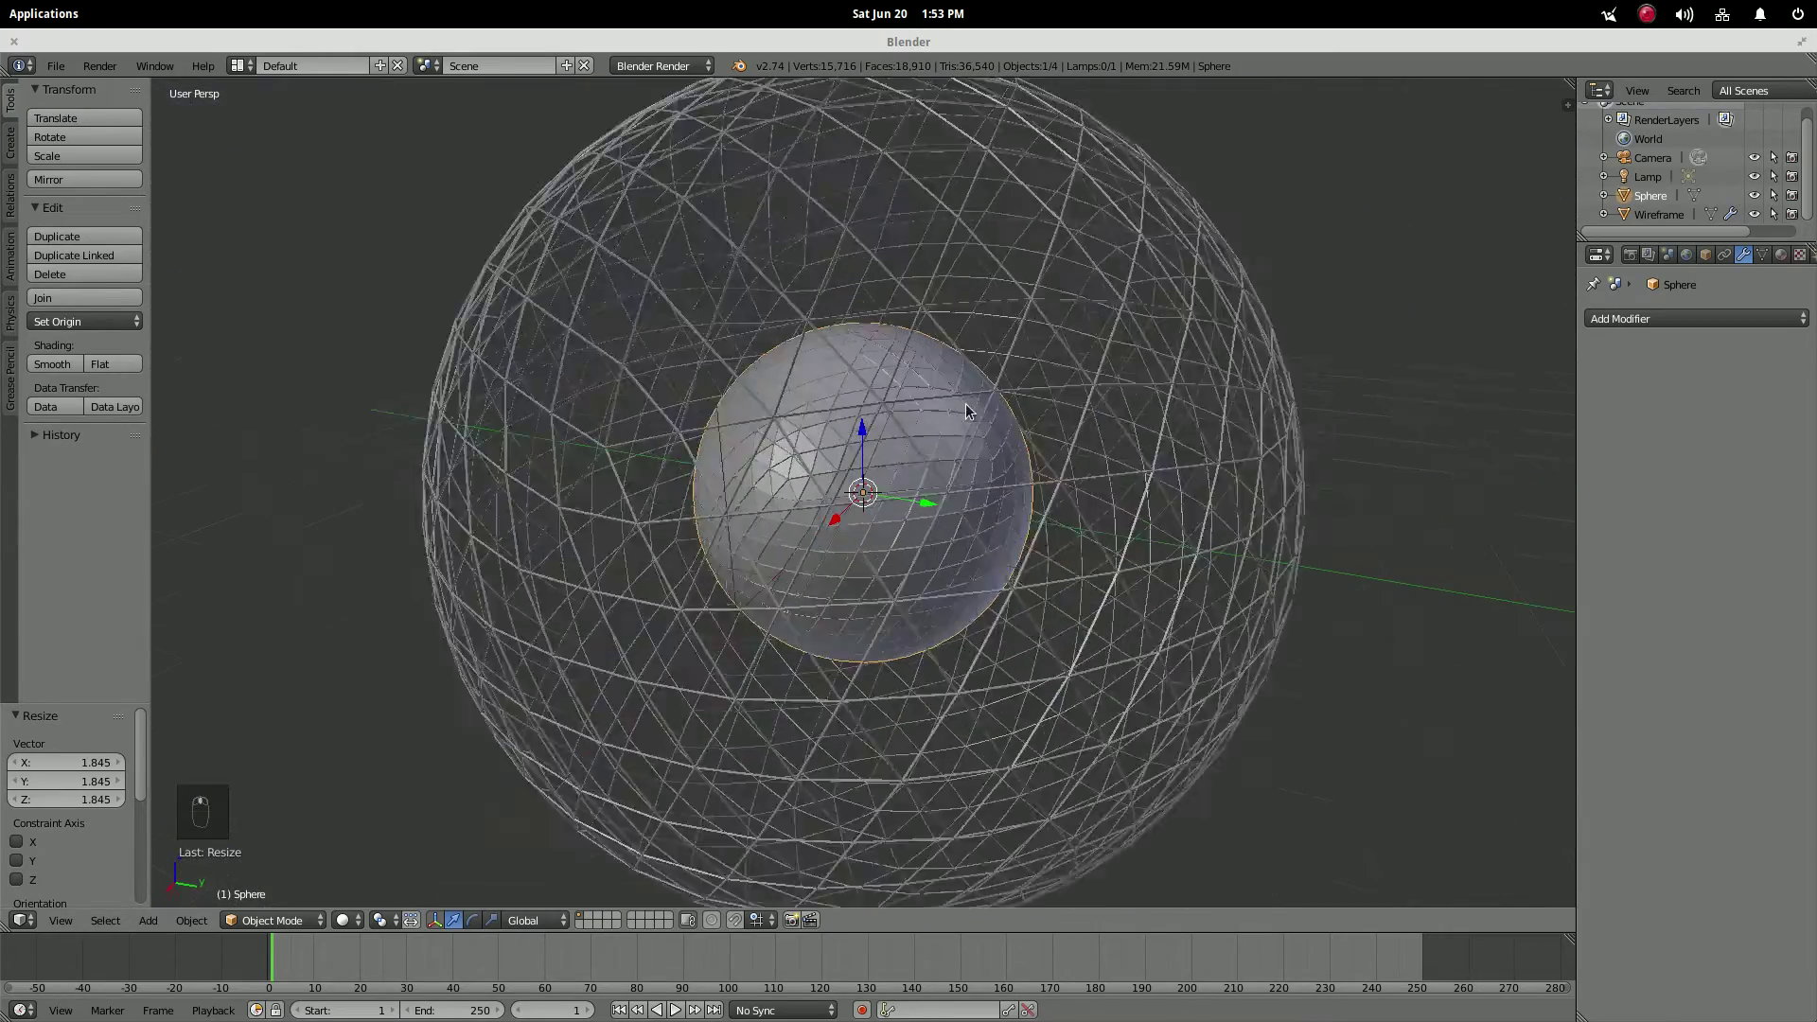
key(s)
click(1220, 520)
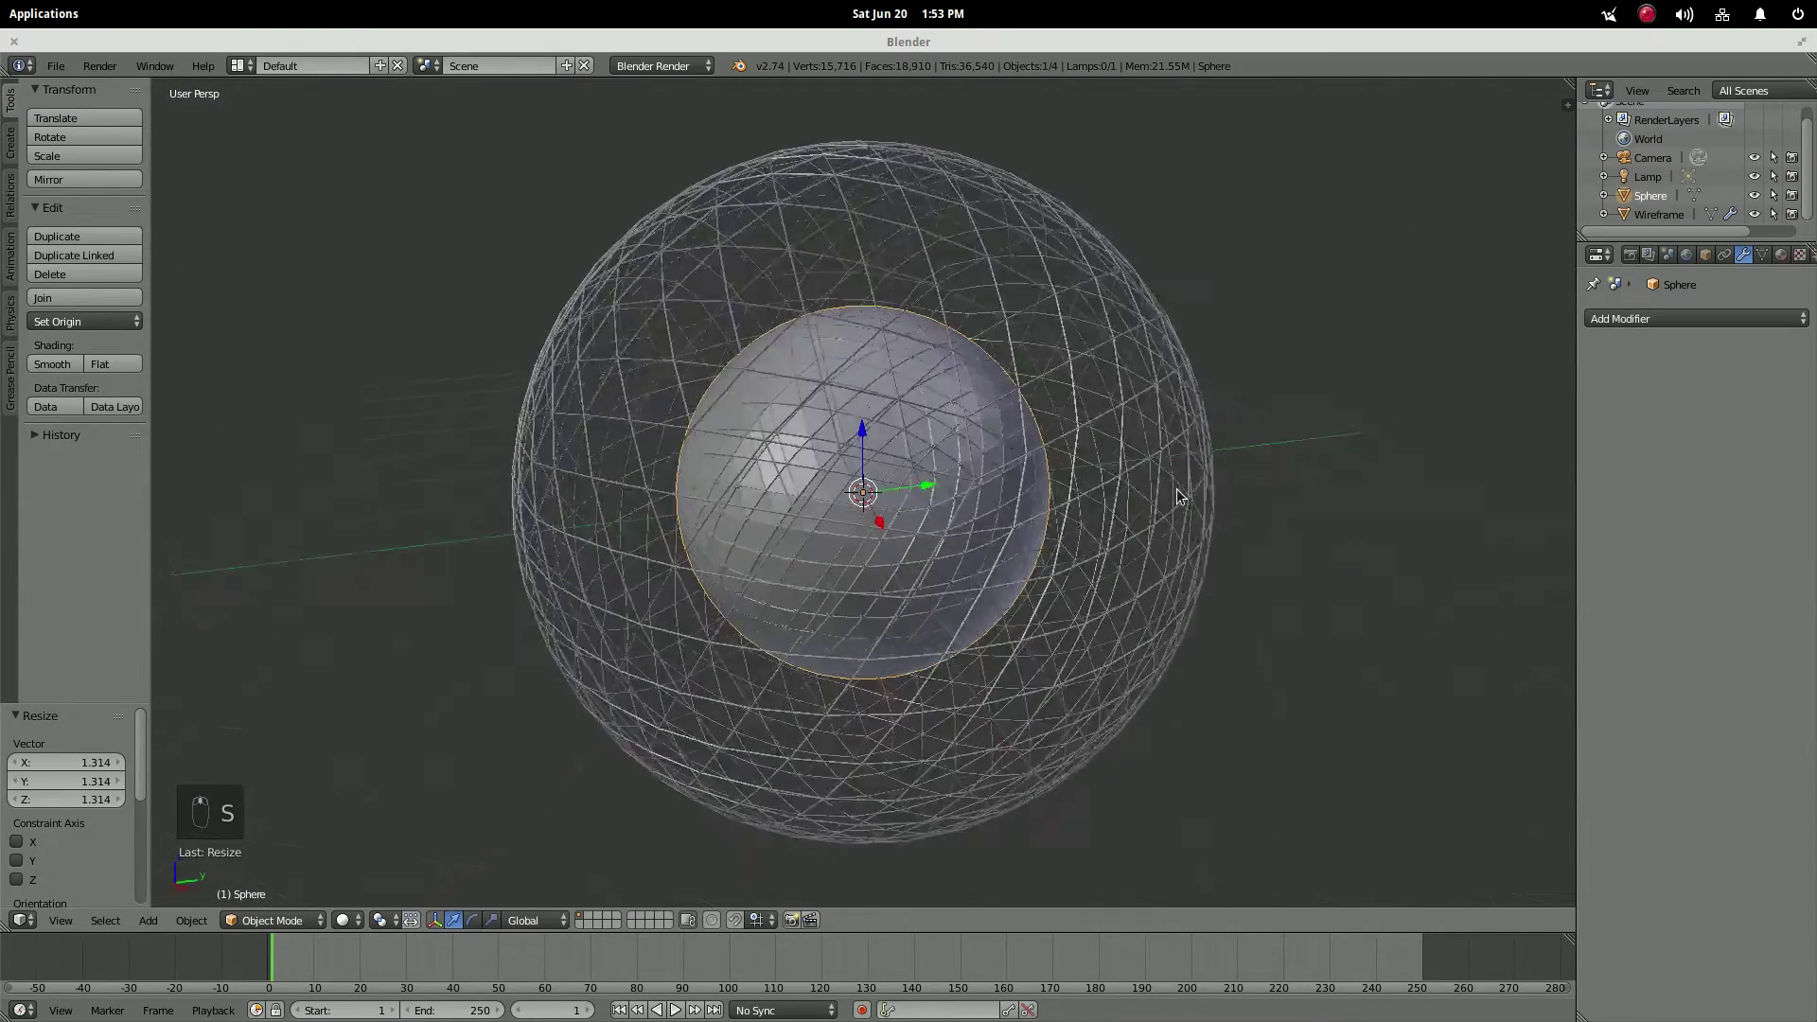
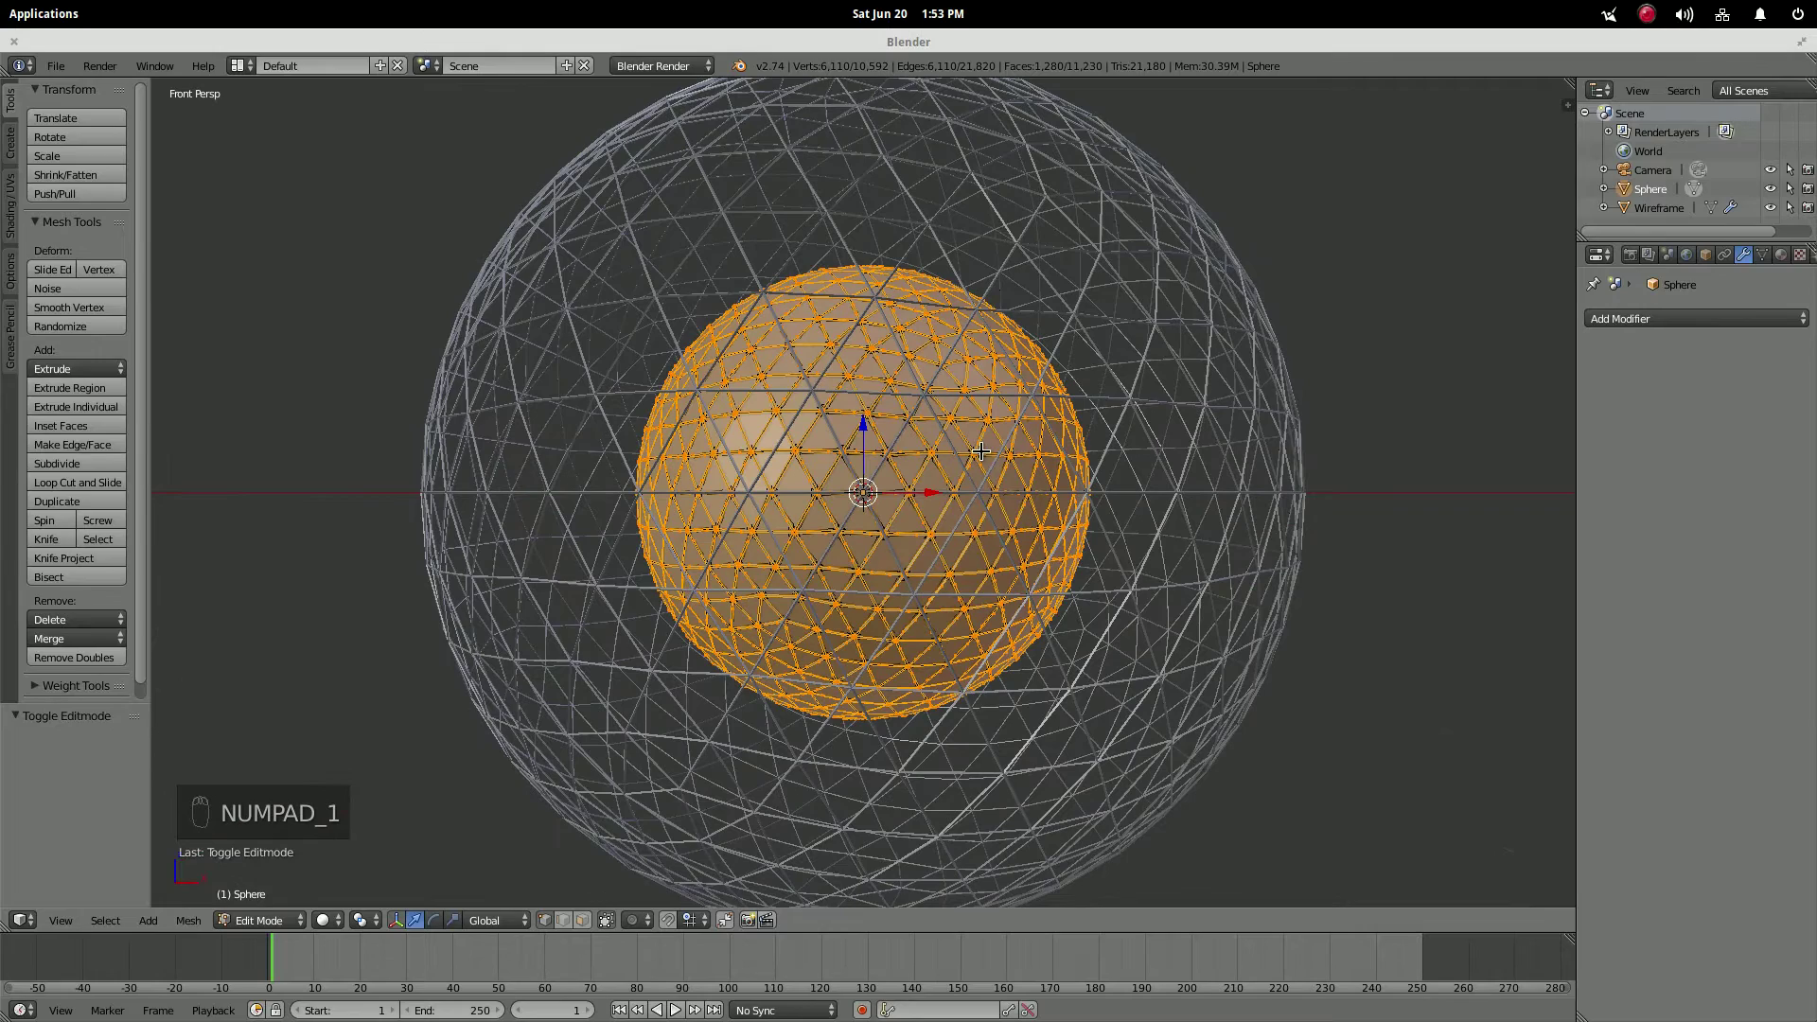
- Switch the Sphere's mesh editing to face selection
scroll(872, 465, up, 5)
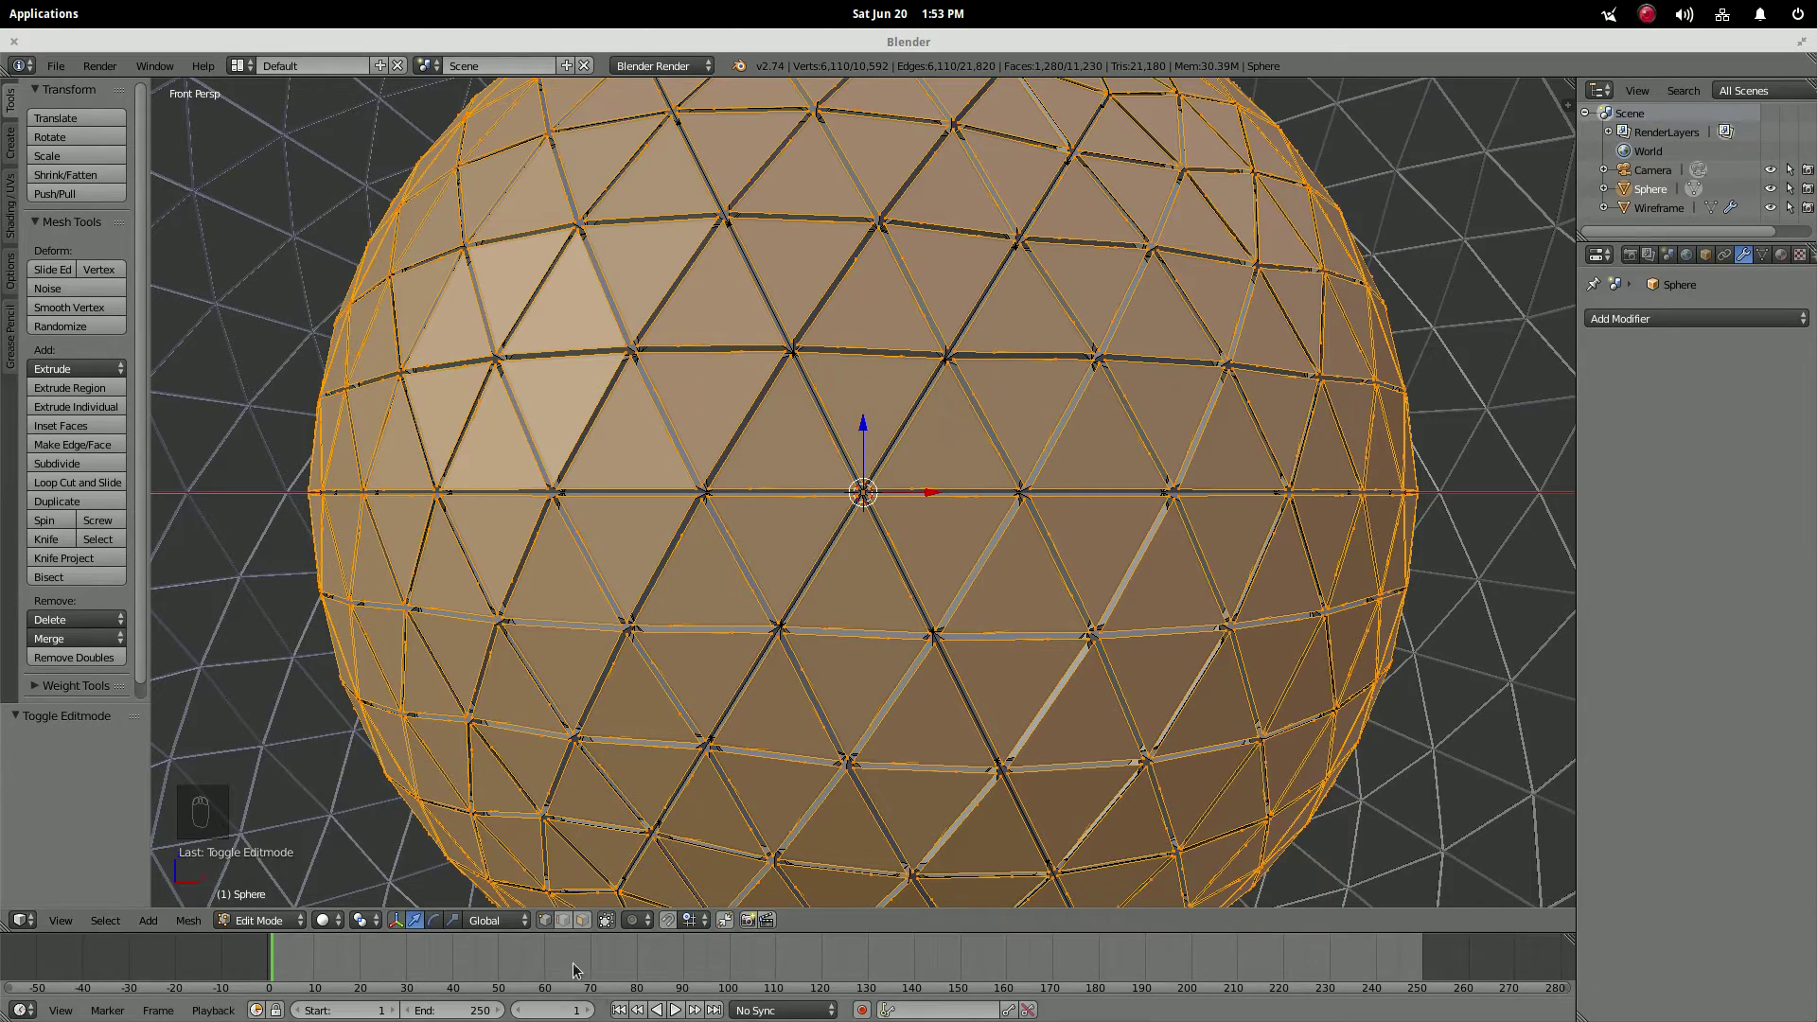
click(584, 920)
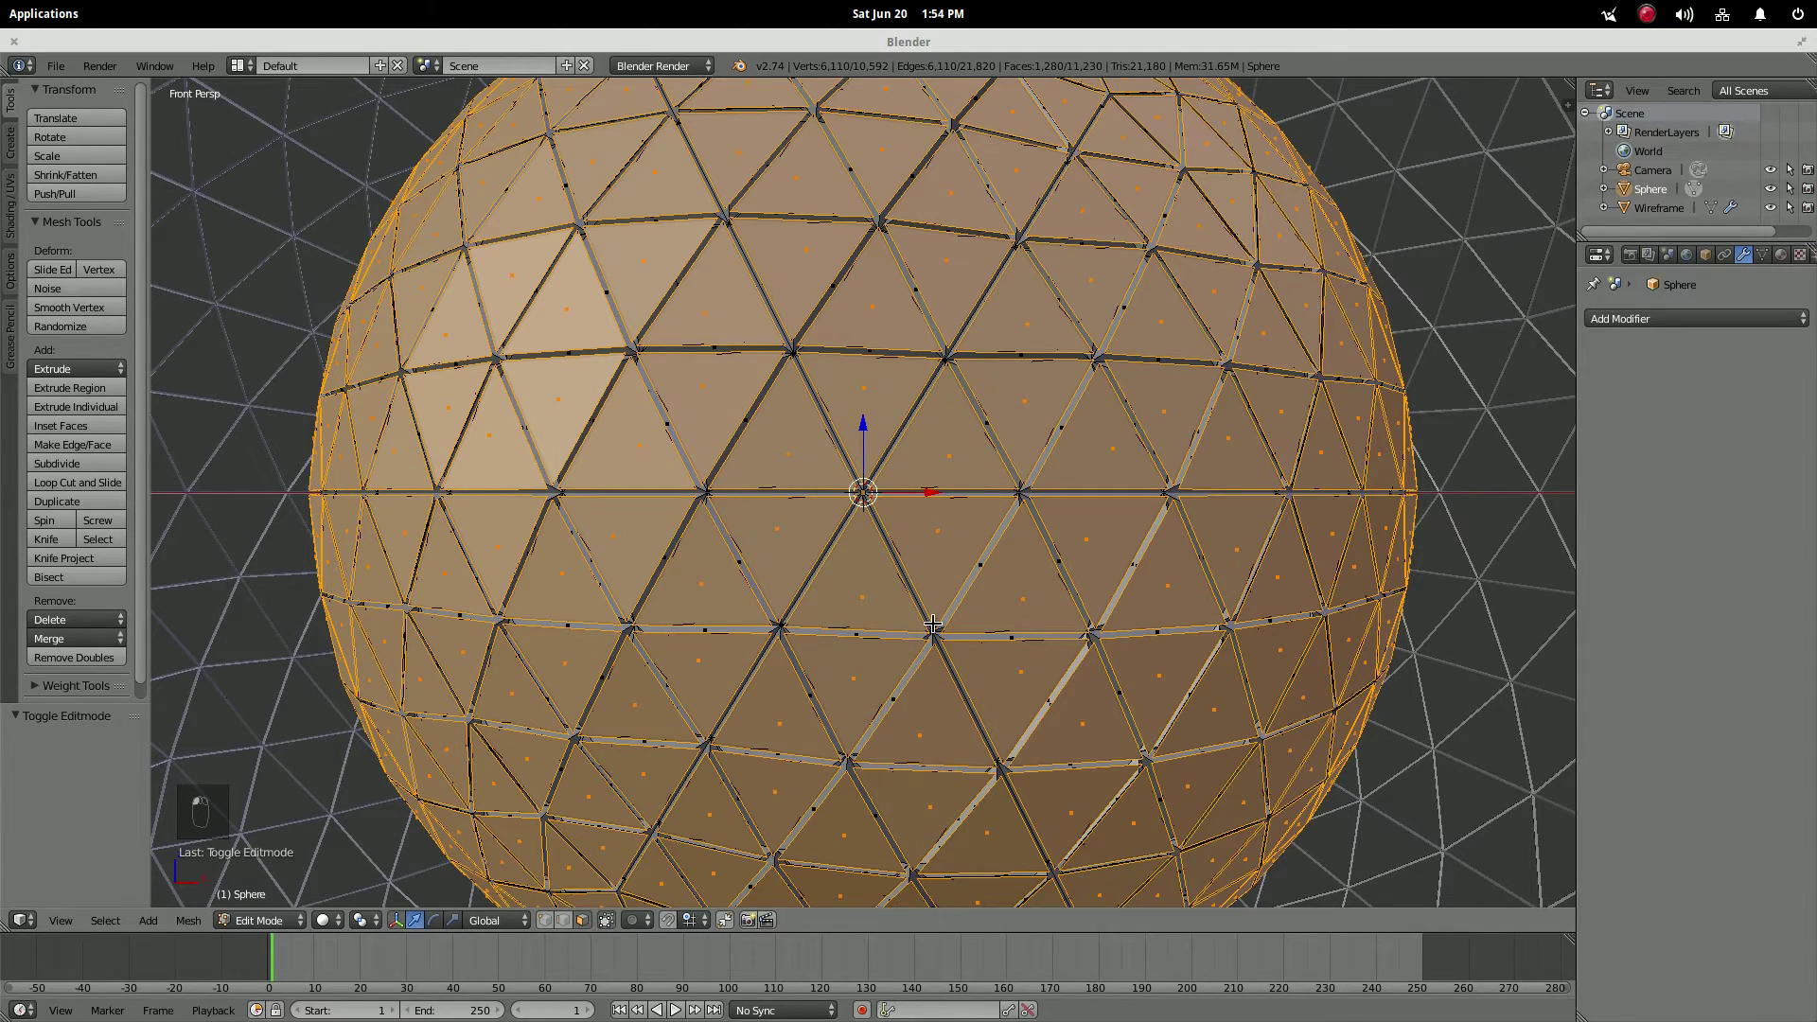
scroll(829, 460, down, 4)
scroll(810, 419, up, 7)
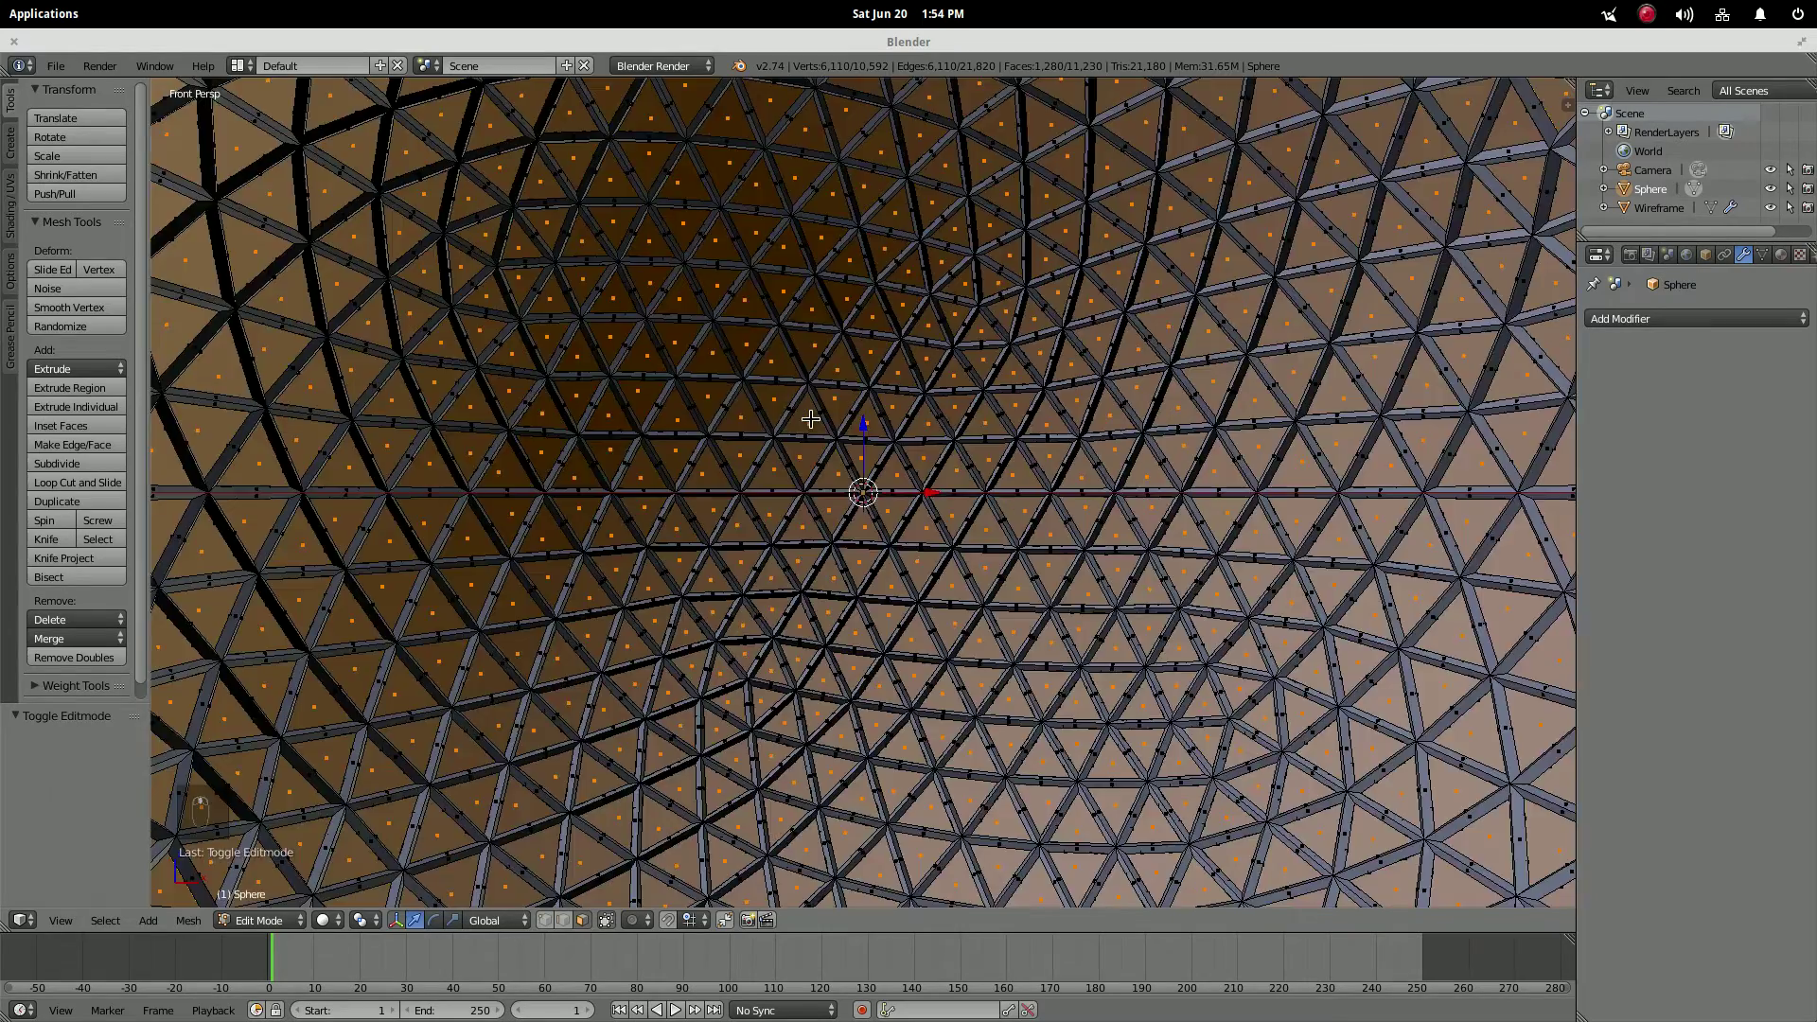
scroll(810, 419, up, 2)
scroll(810, 419, down, 6)
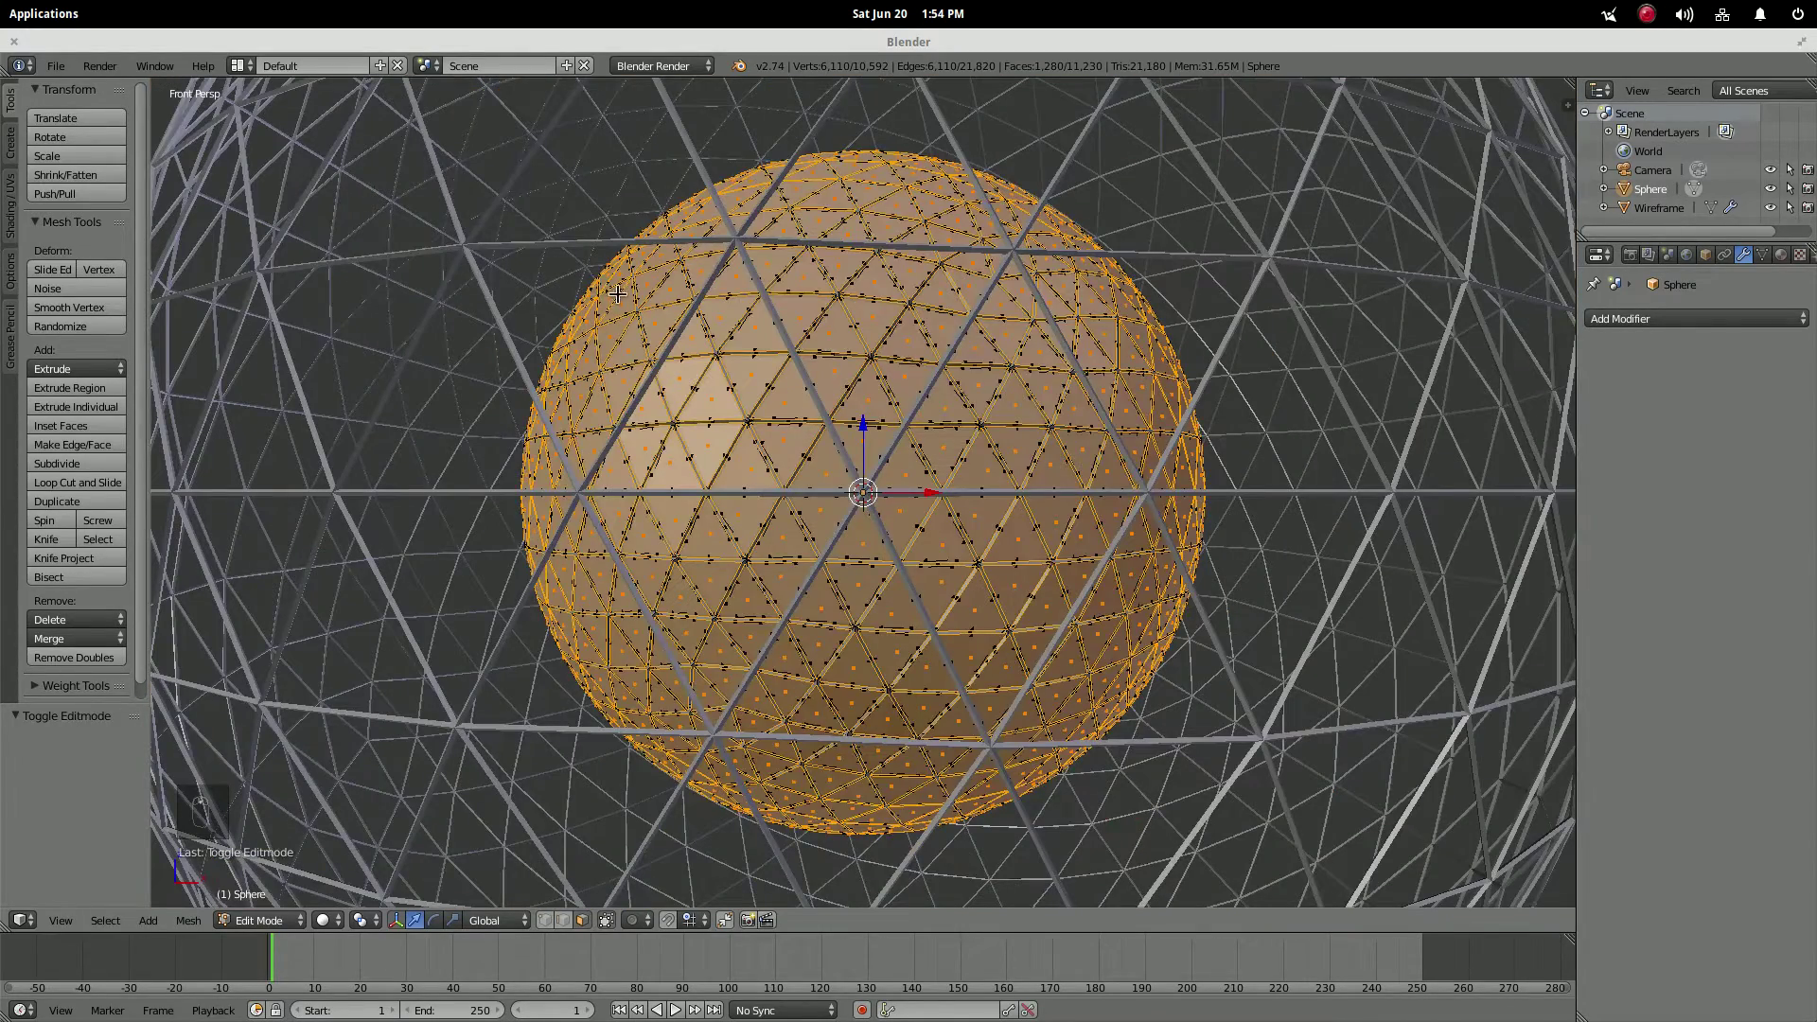
- Select twelve single triangular faces scattered around the Sphere's front side and rim
right_click(622, 330)
shift+right_click(1177, 577)
shift+right_click(1154, 357)
shift+right_click(844, 169)
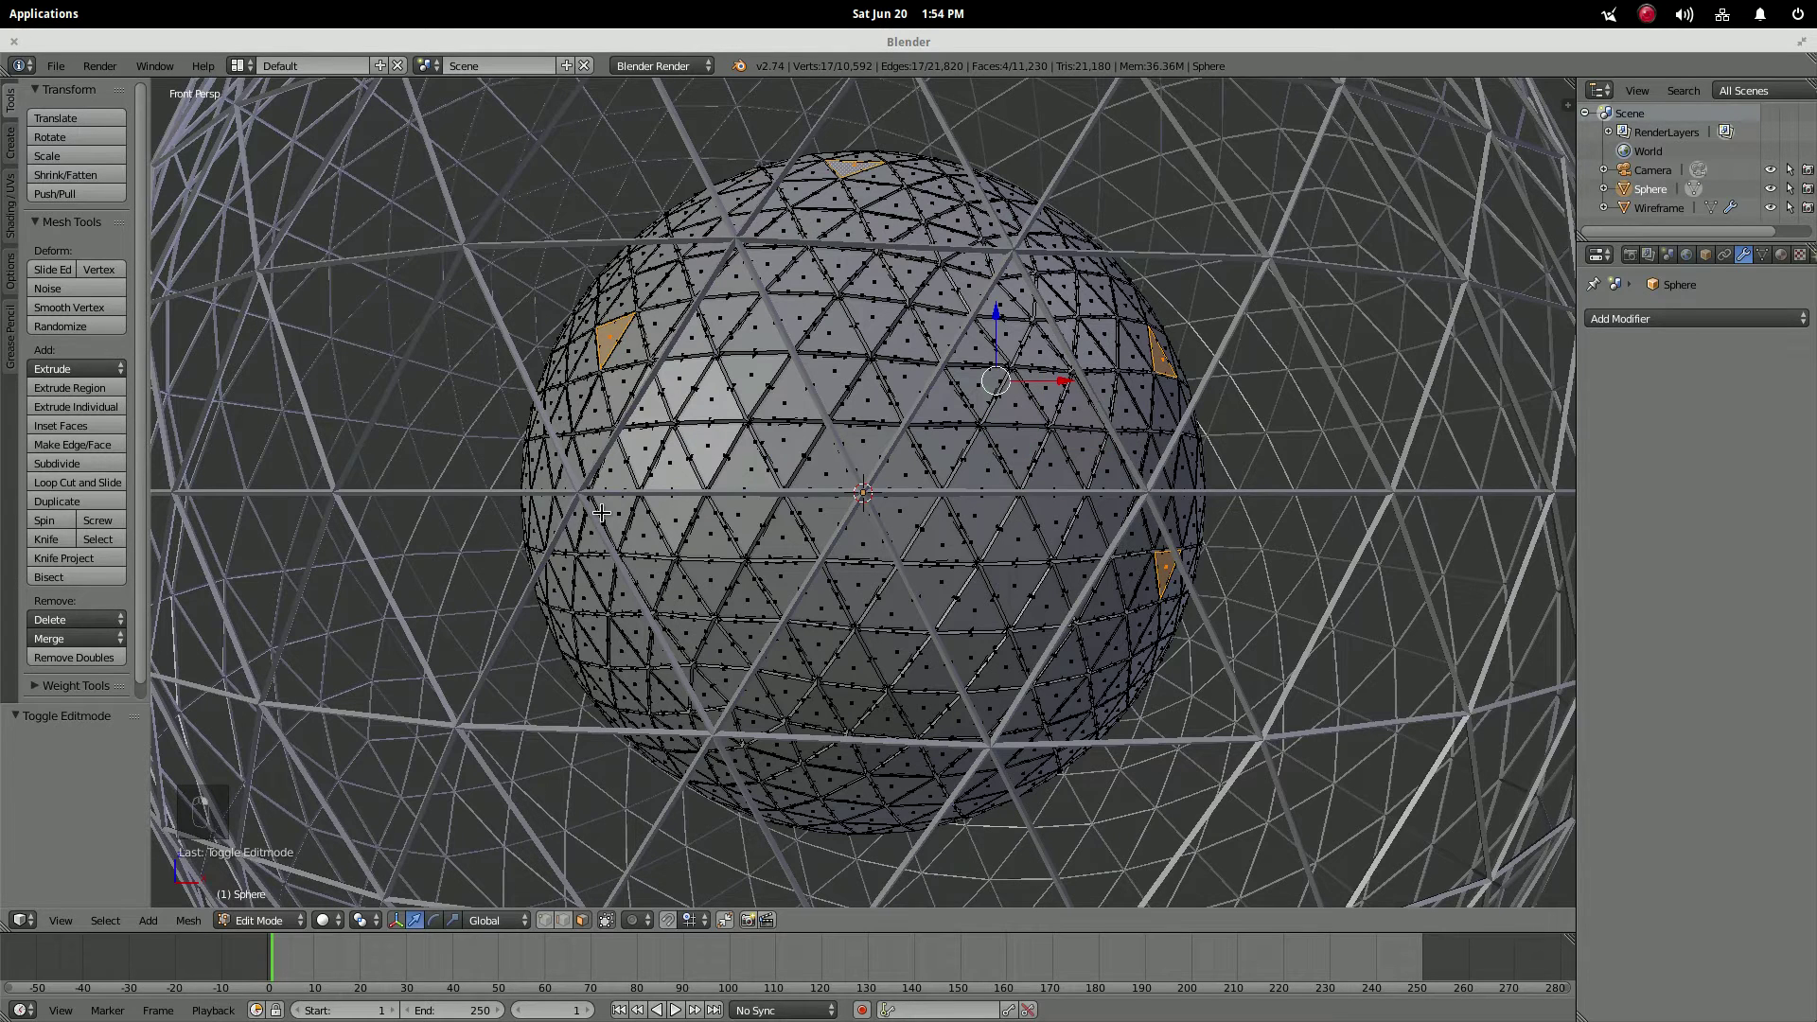
shift+right_click(536, 539)
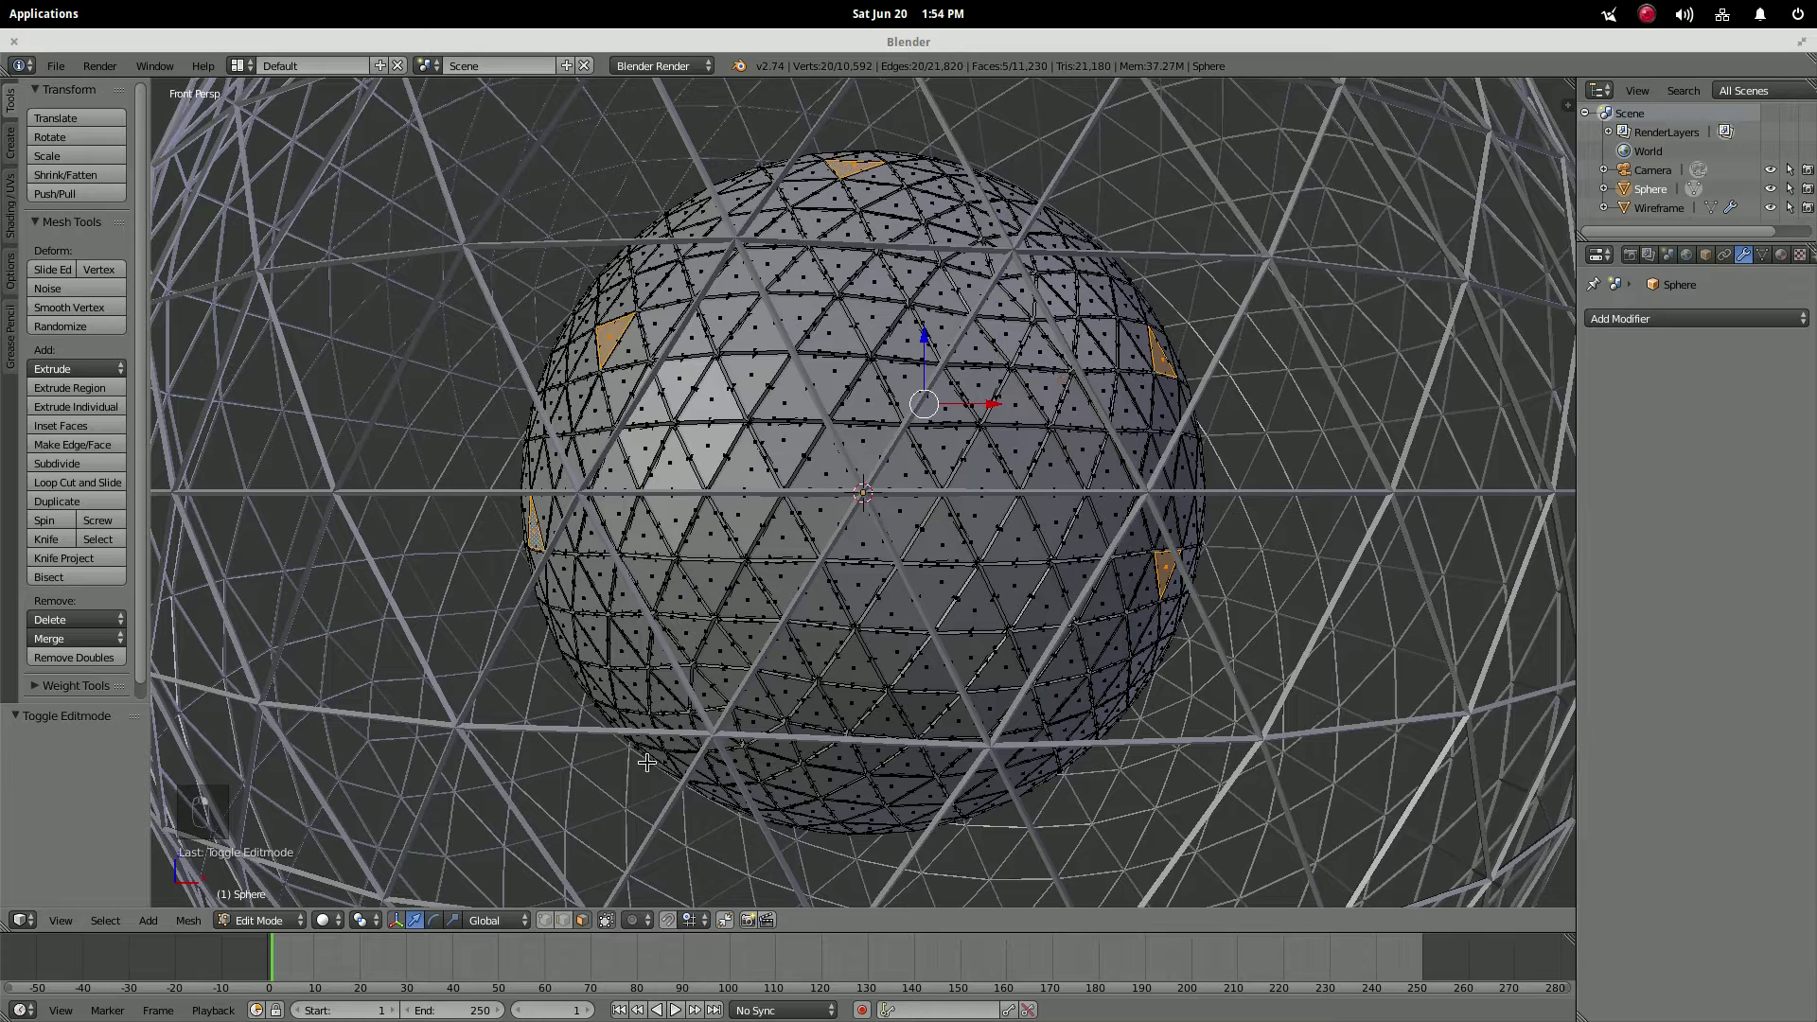
shift+right_click(677, 742)
shift+right_click(904, 819)
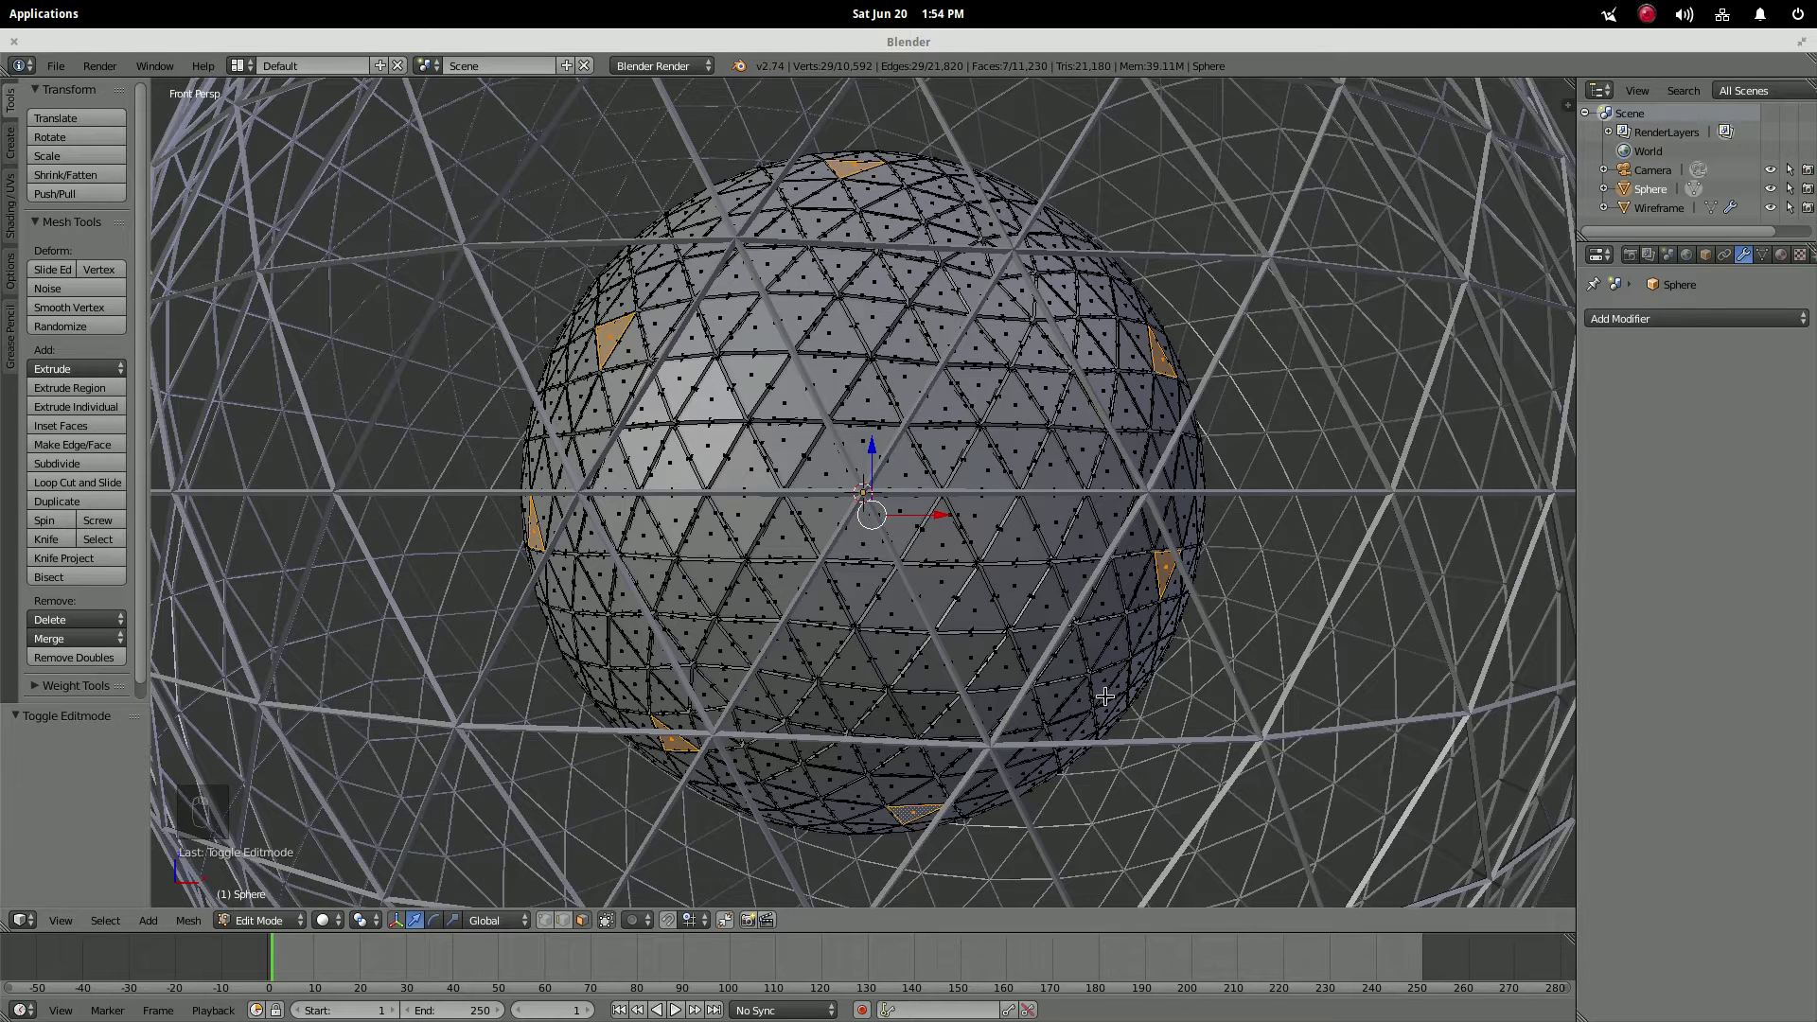
shift+right_click(1084, 727)
shift+right_click(701, 218)
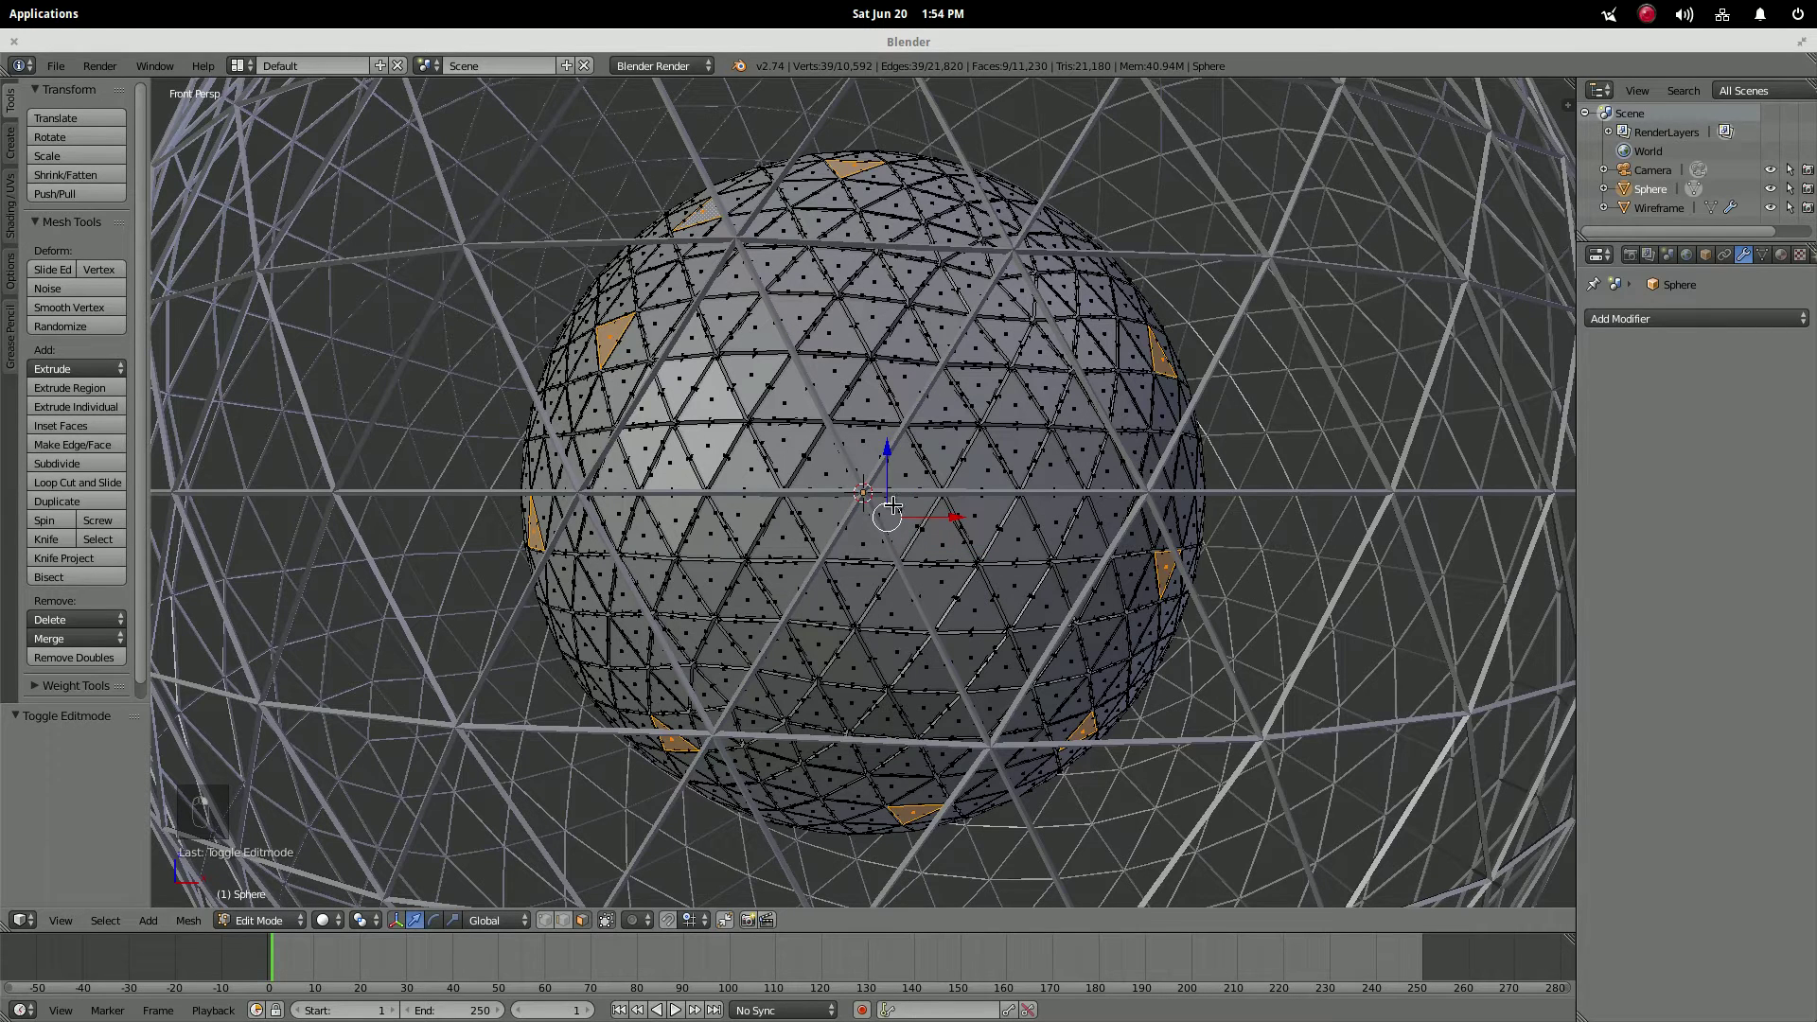
shift+right_click(677, 522)
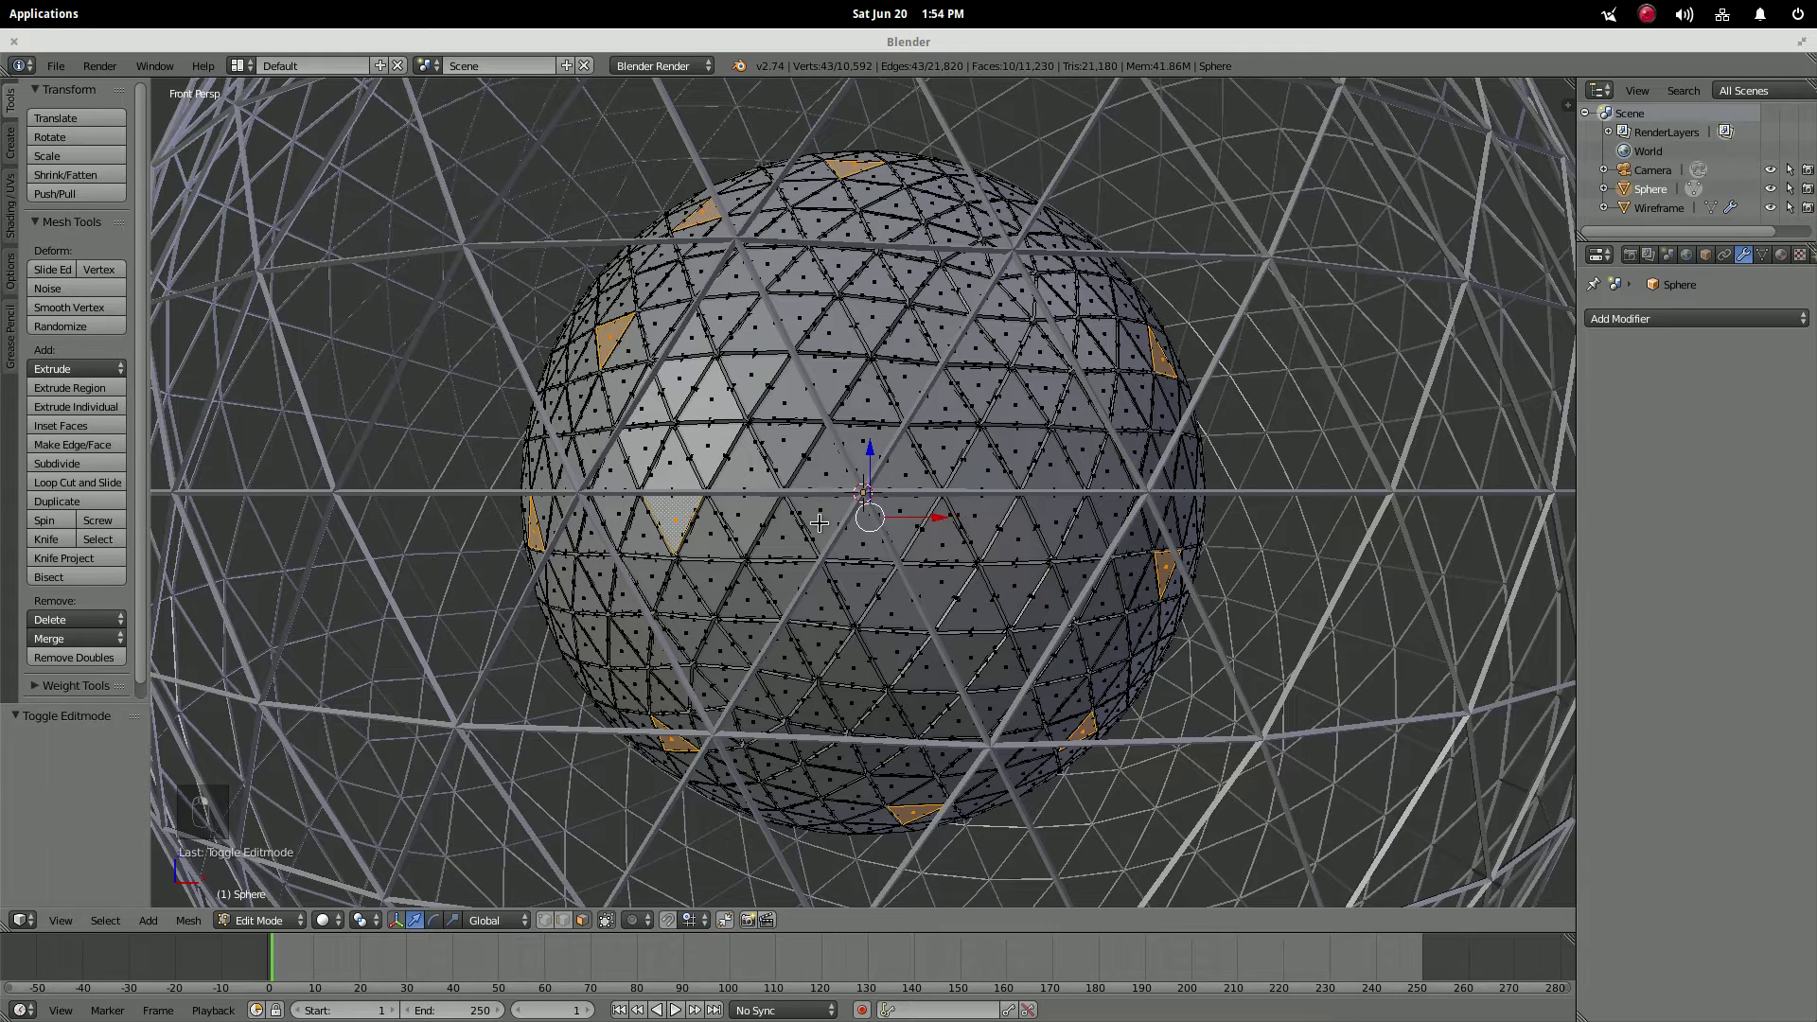
shift+right_click(1066, 225)
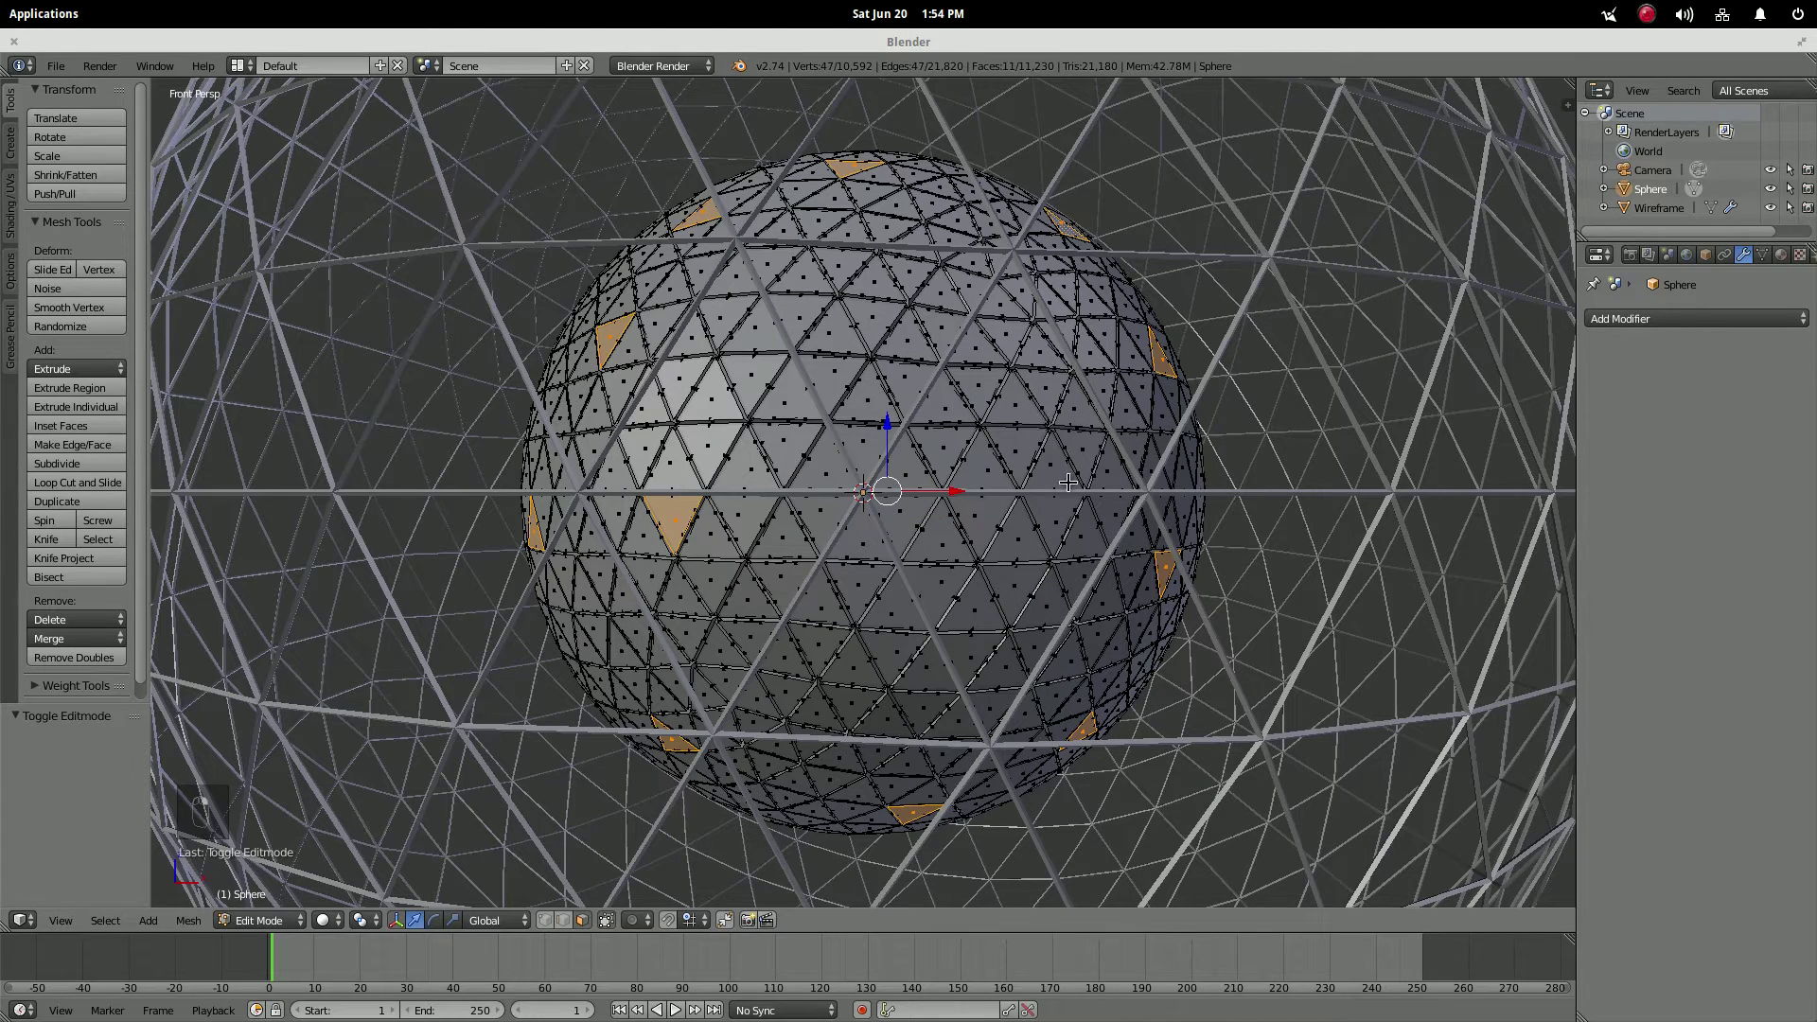
shift+right_click(1113, 467)
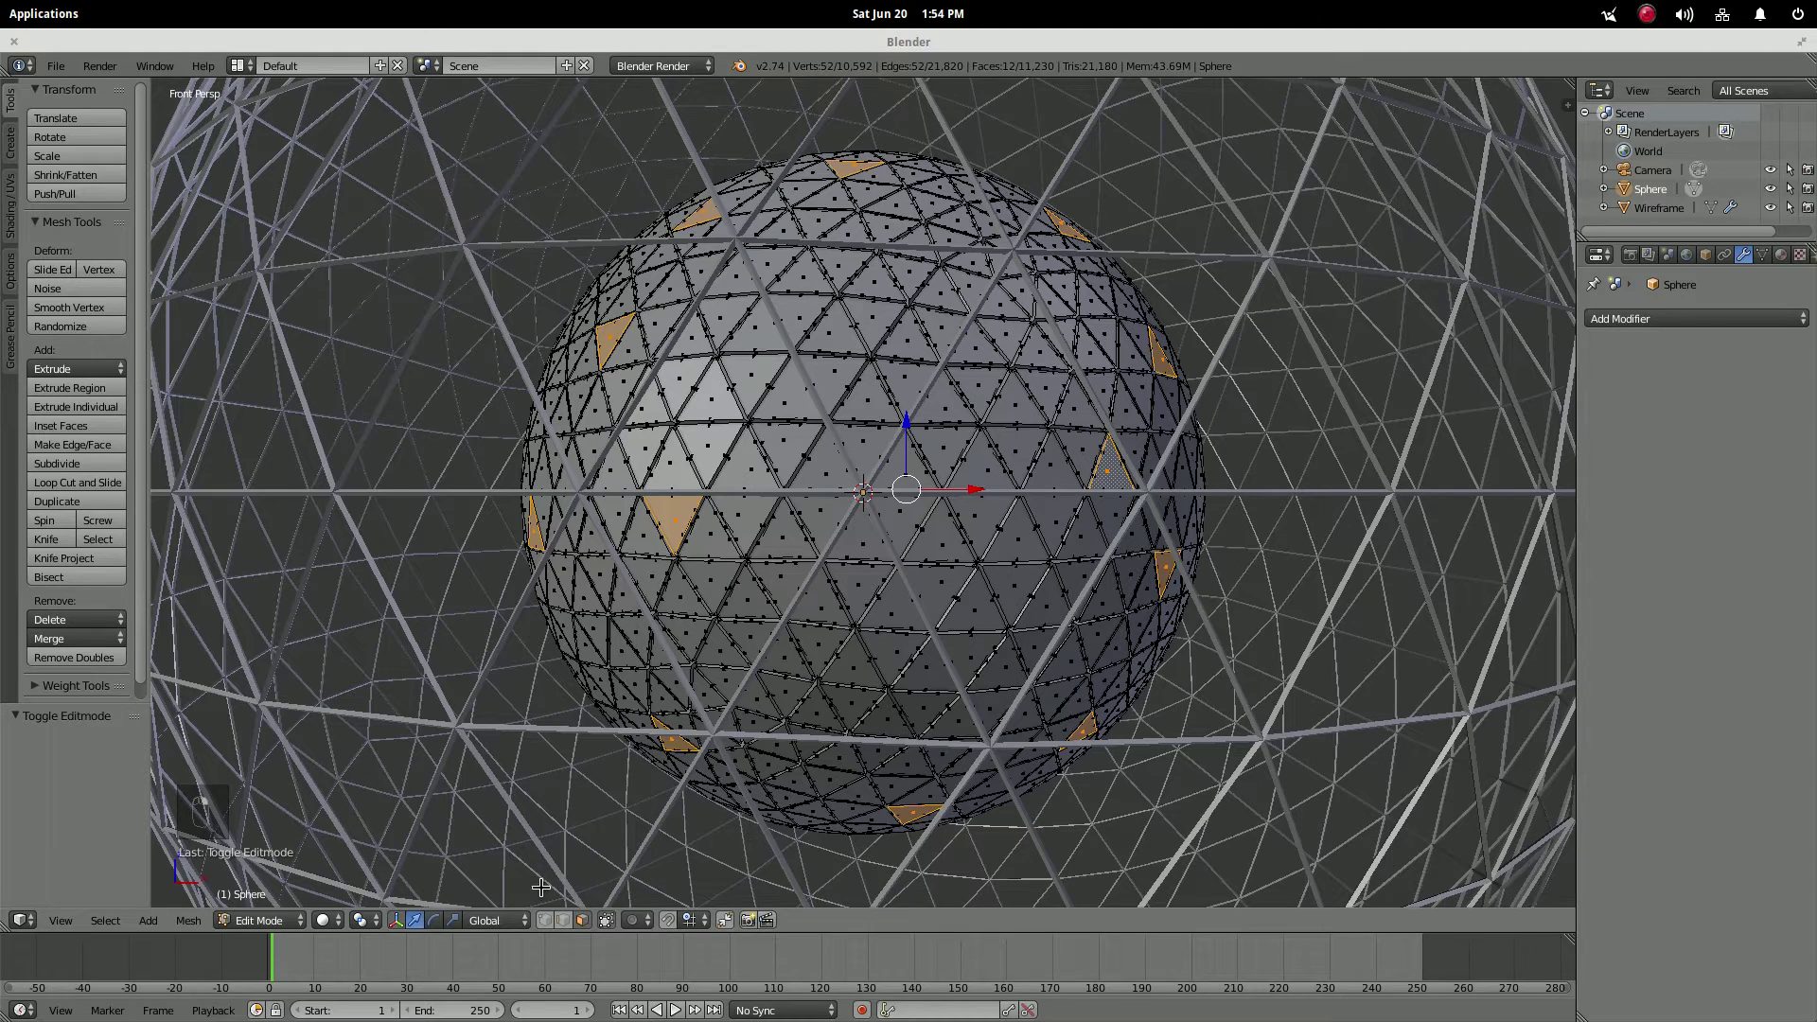
- Set the pivot point to the 3D Cursor and scale the selected faces outward by 1.074
click(360, 920)
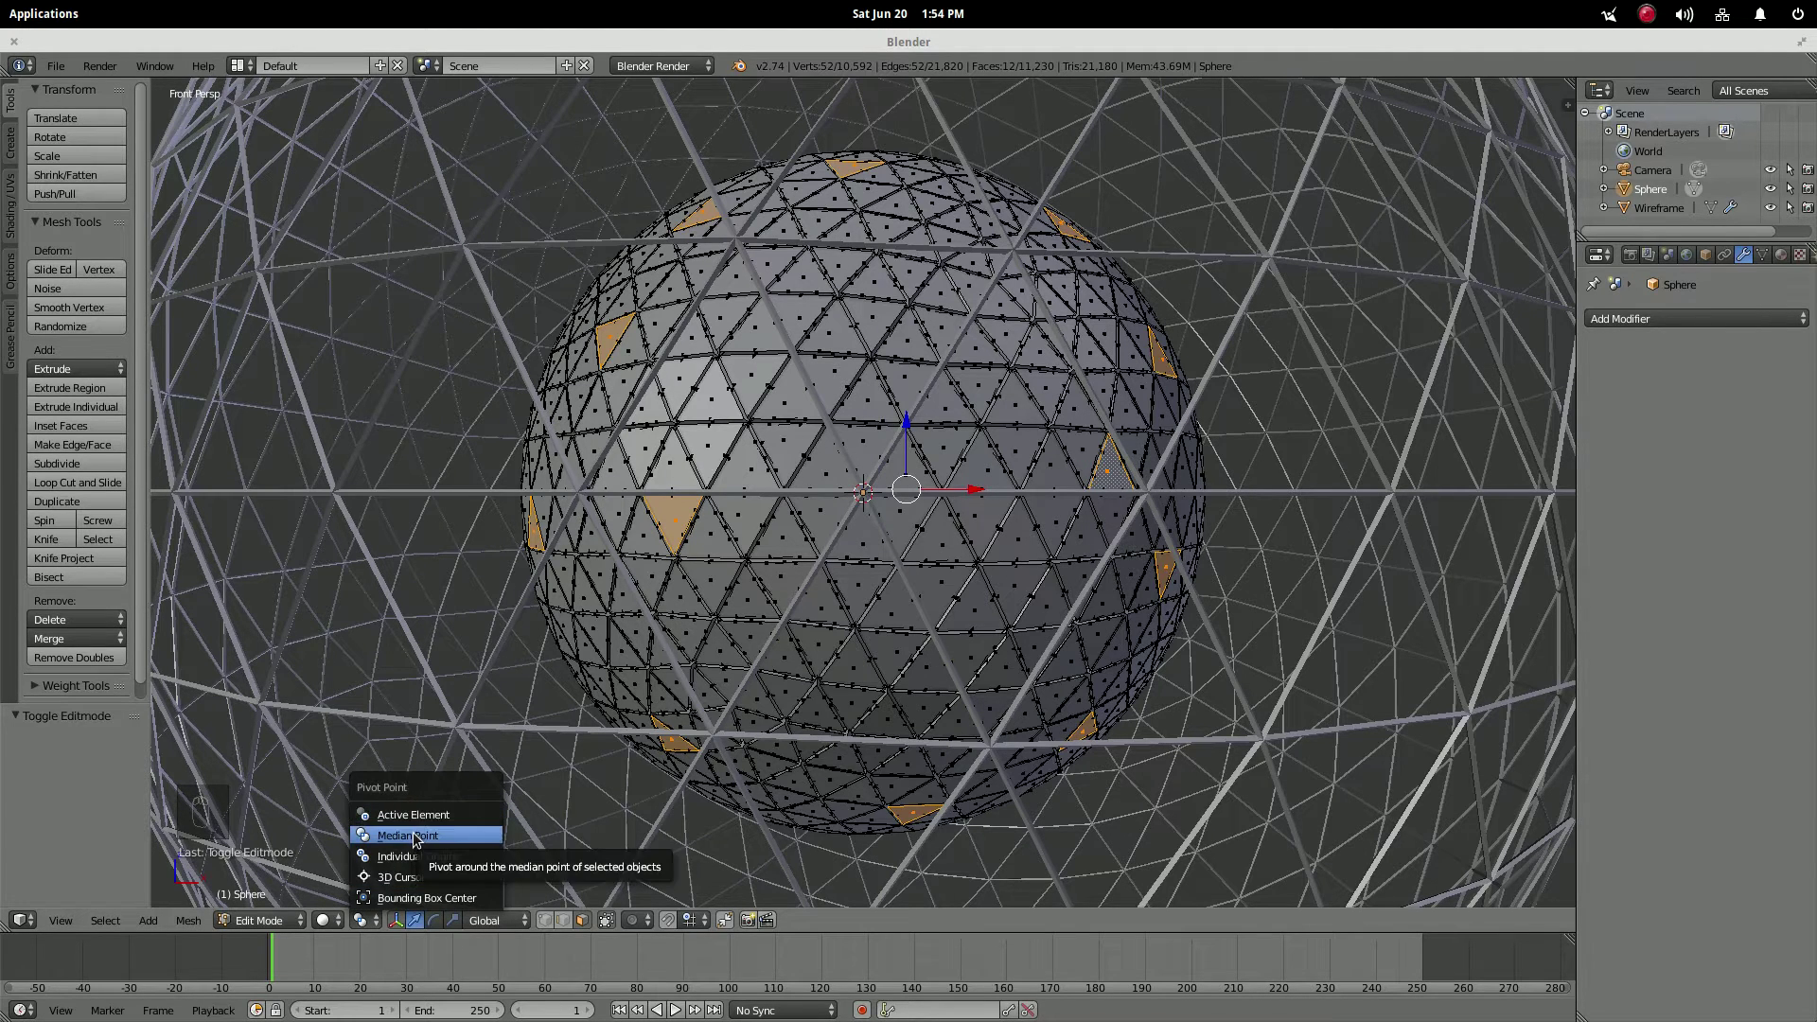
click(414, 880)
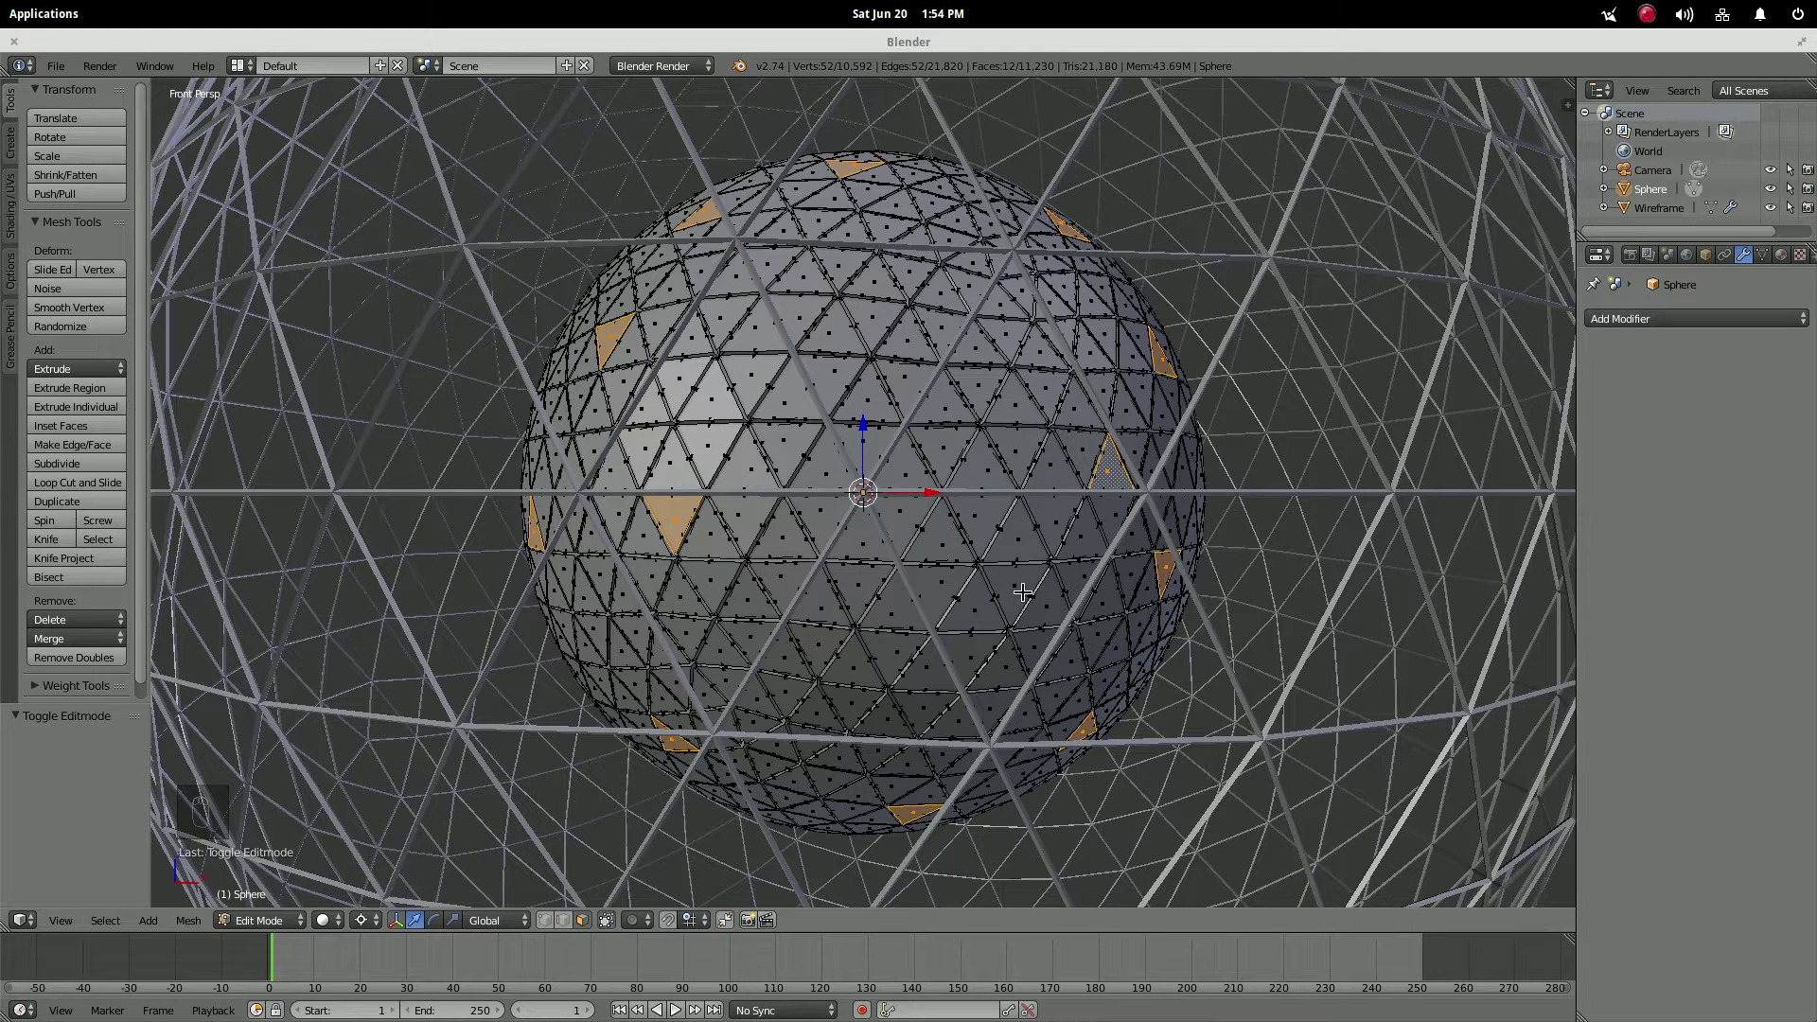
key(s)
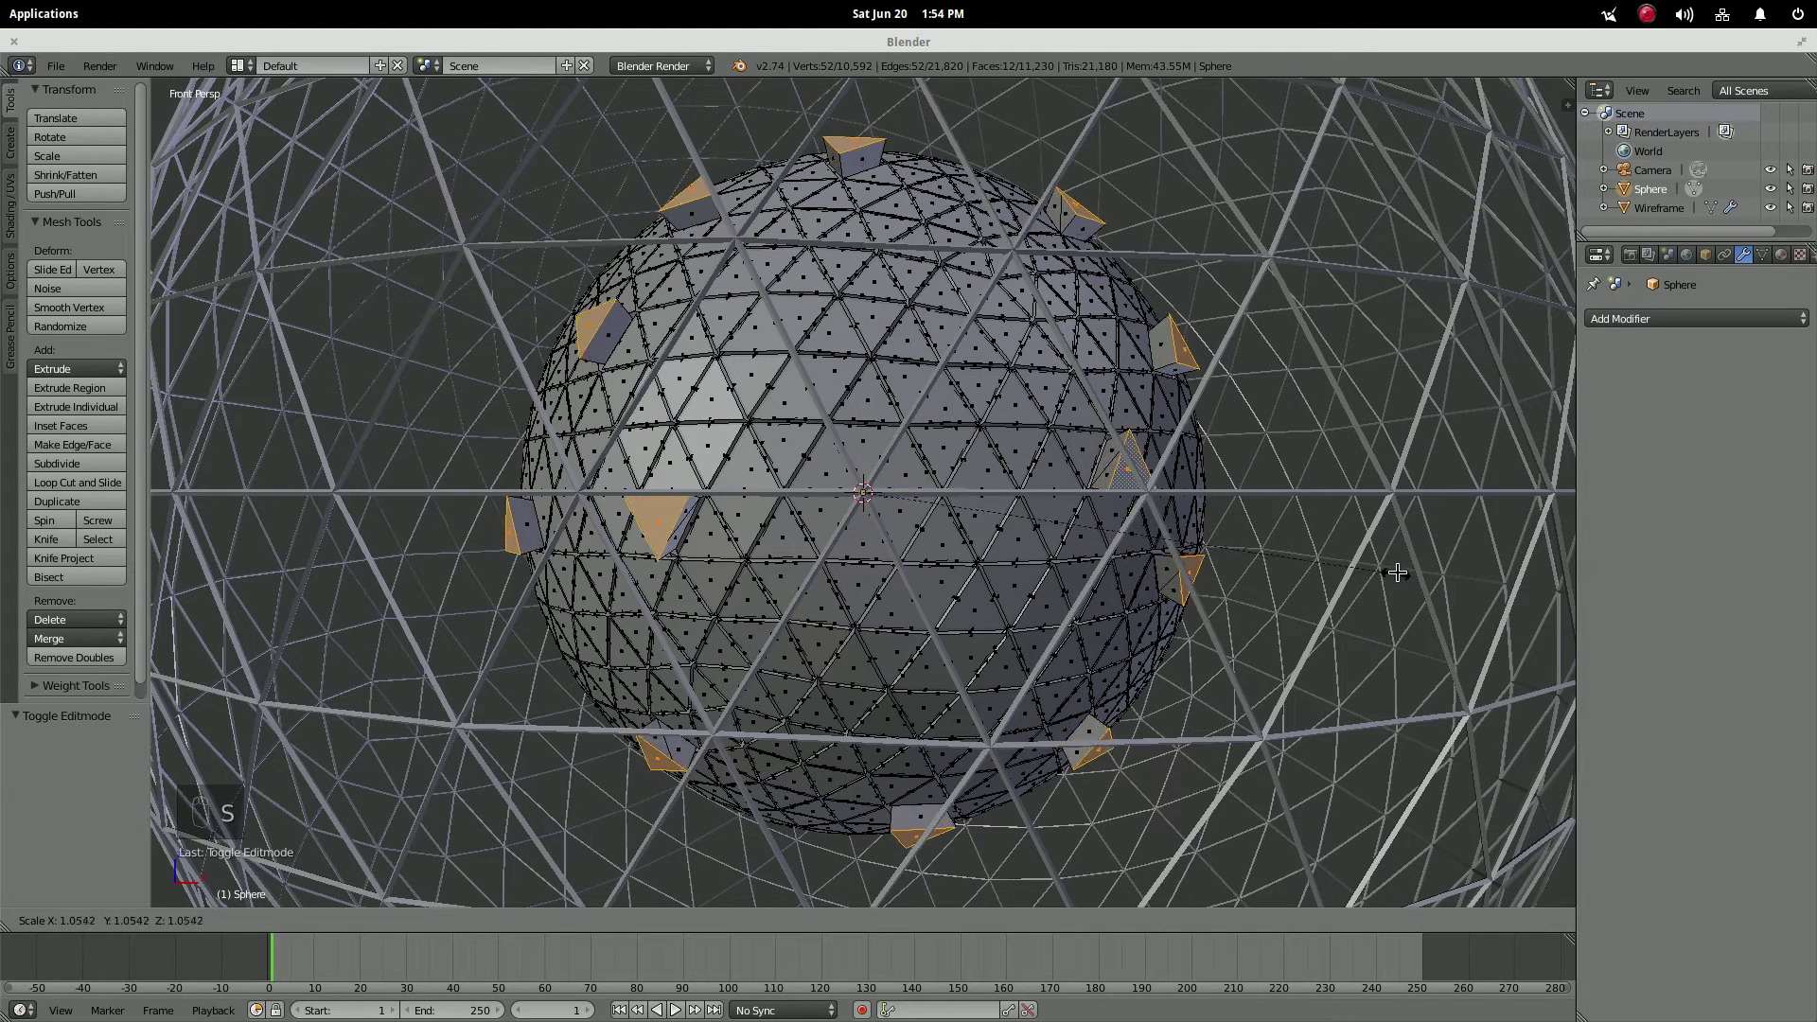
click(1388, 575)
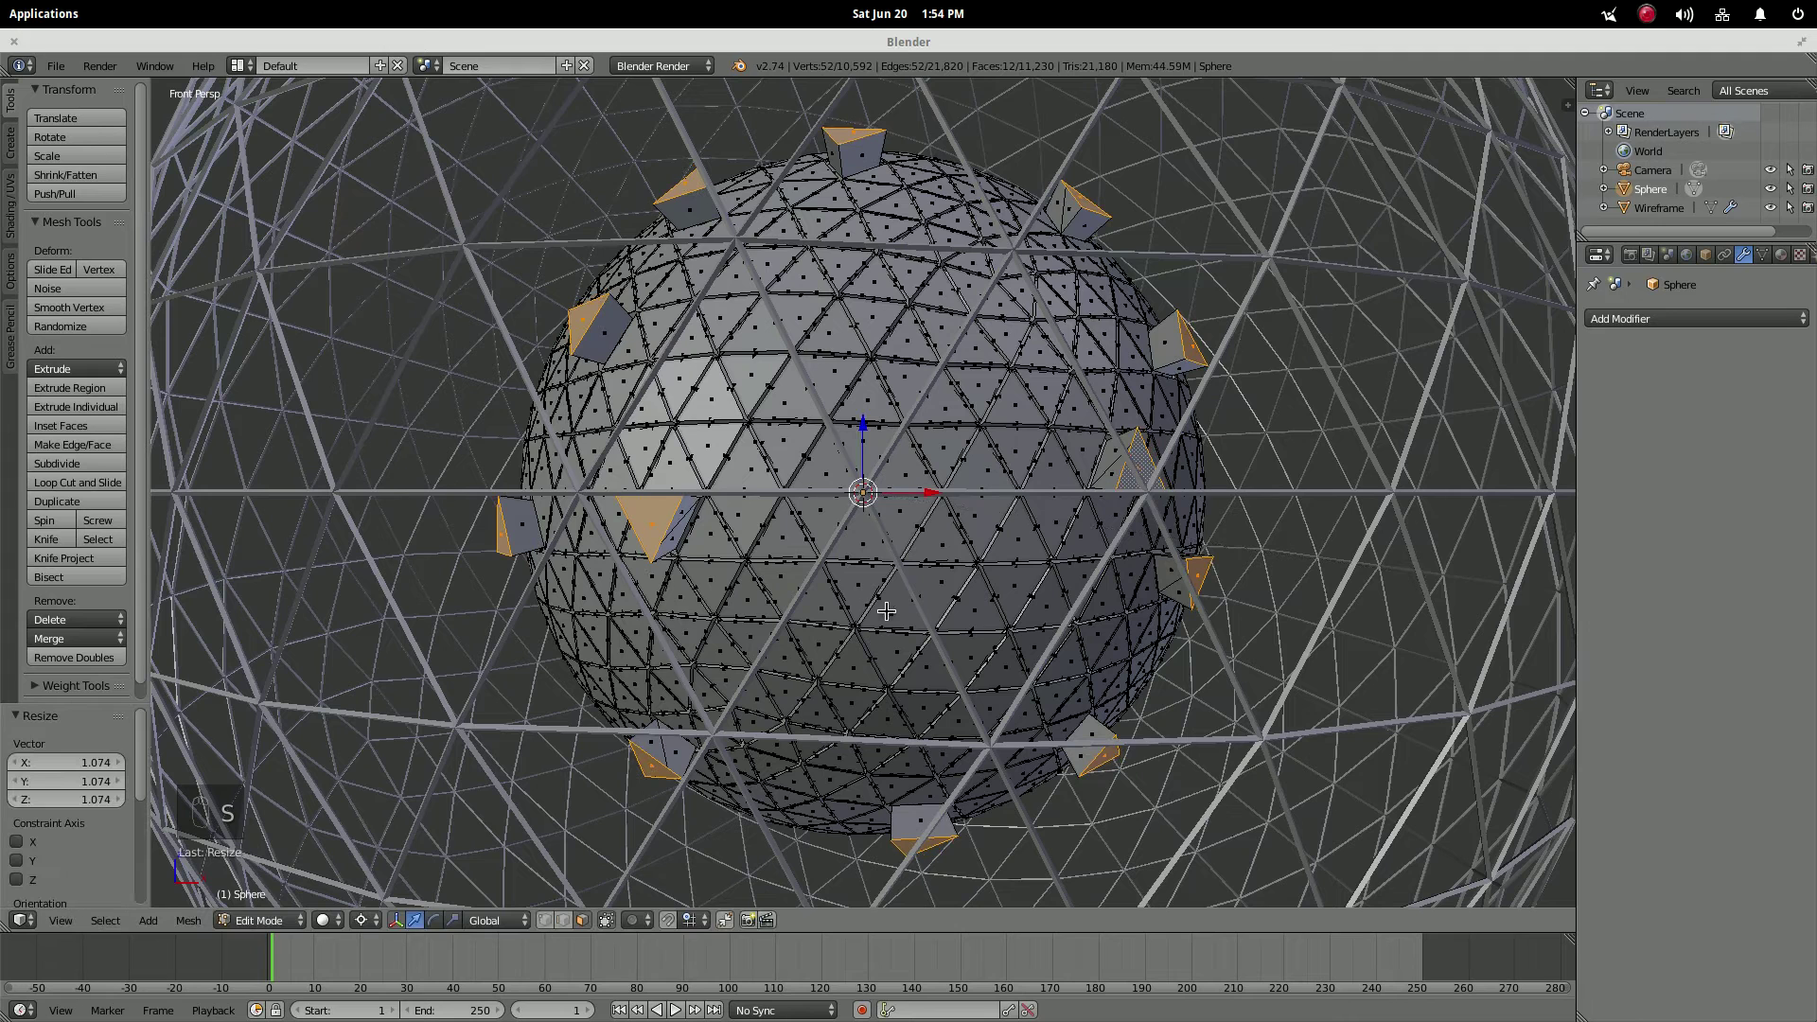
- Select five single triangular faces spread across the Sphere's front and scale them inward by 0.948 to sink them
right_click(568, 440)
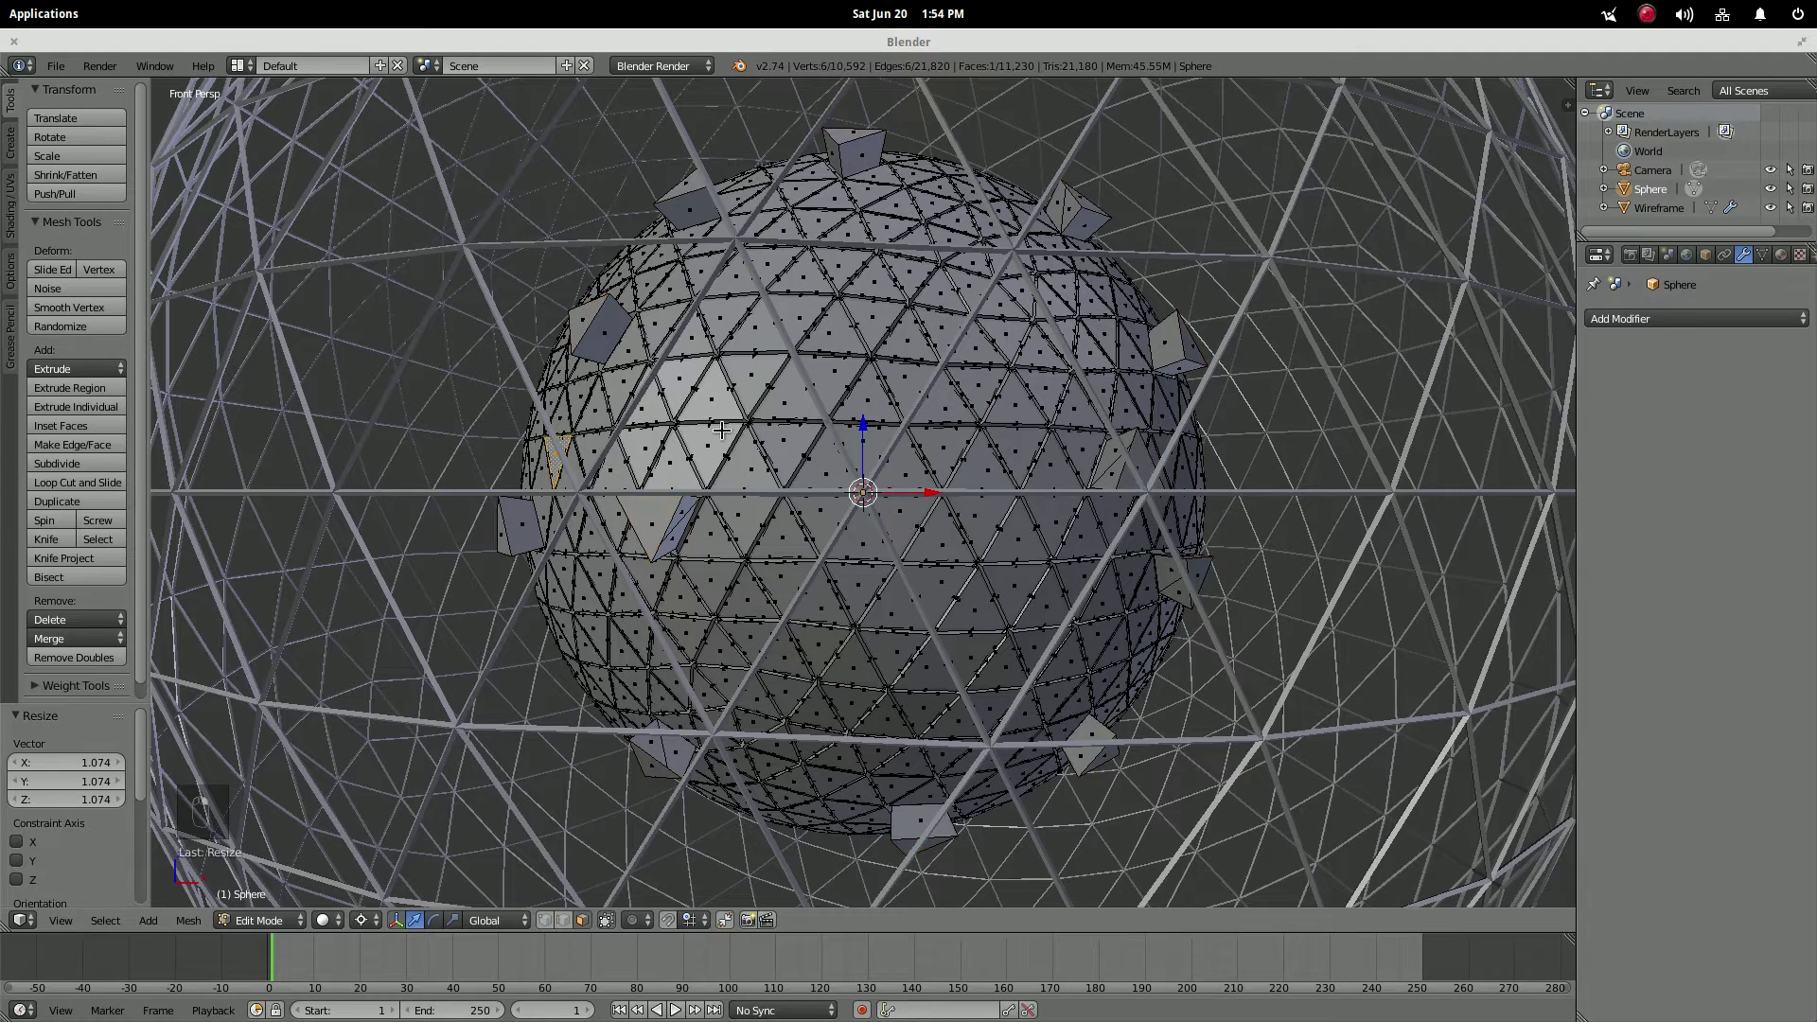
right_click(1003, 259)
shift+right_click(596, 407)
shift+right_click(785, 644)
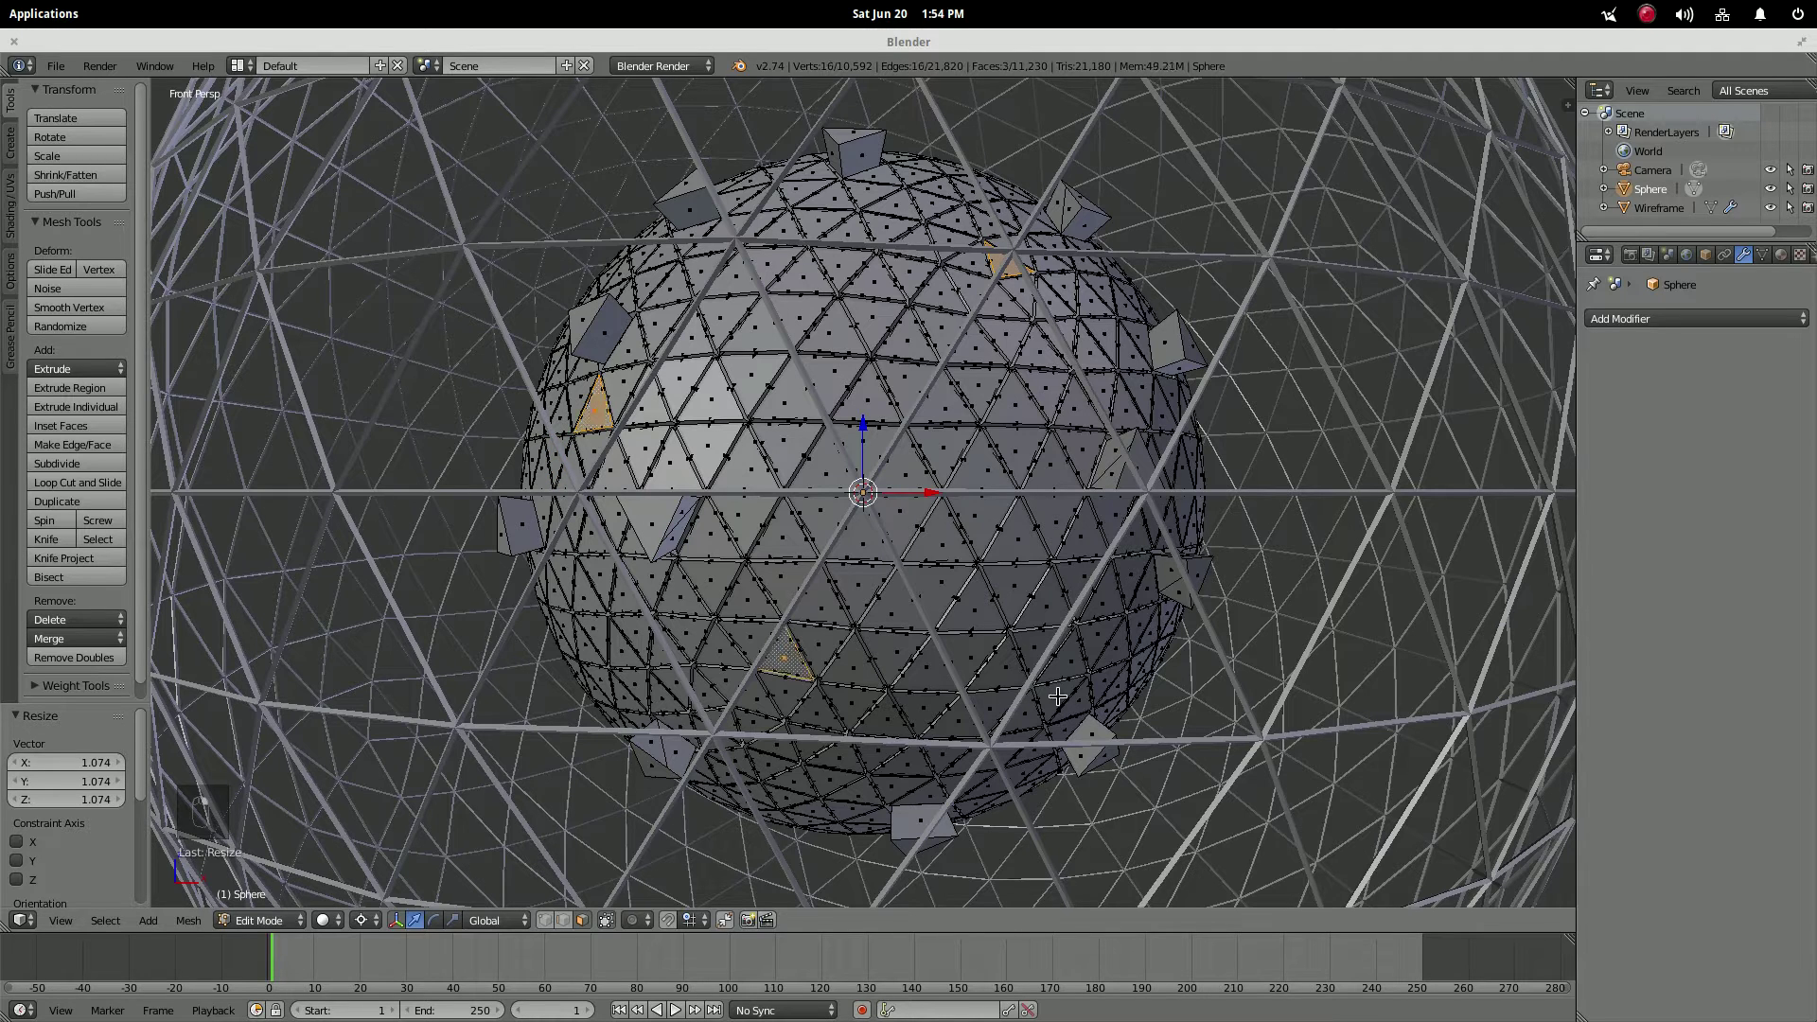
shift+right_click(1044, 696)
shift+right_click(917, 340)
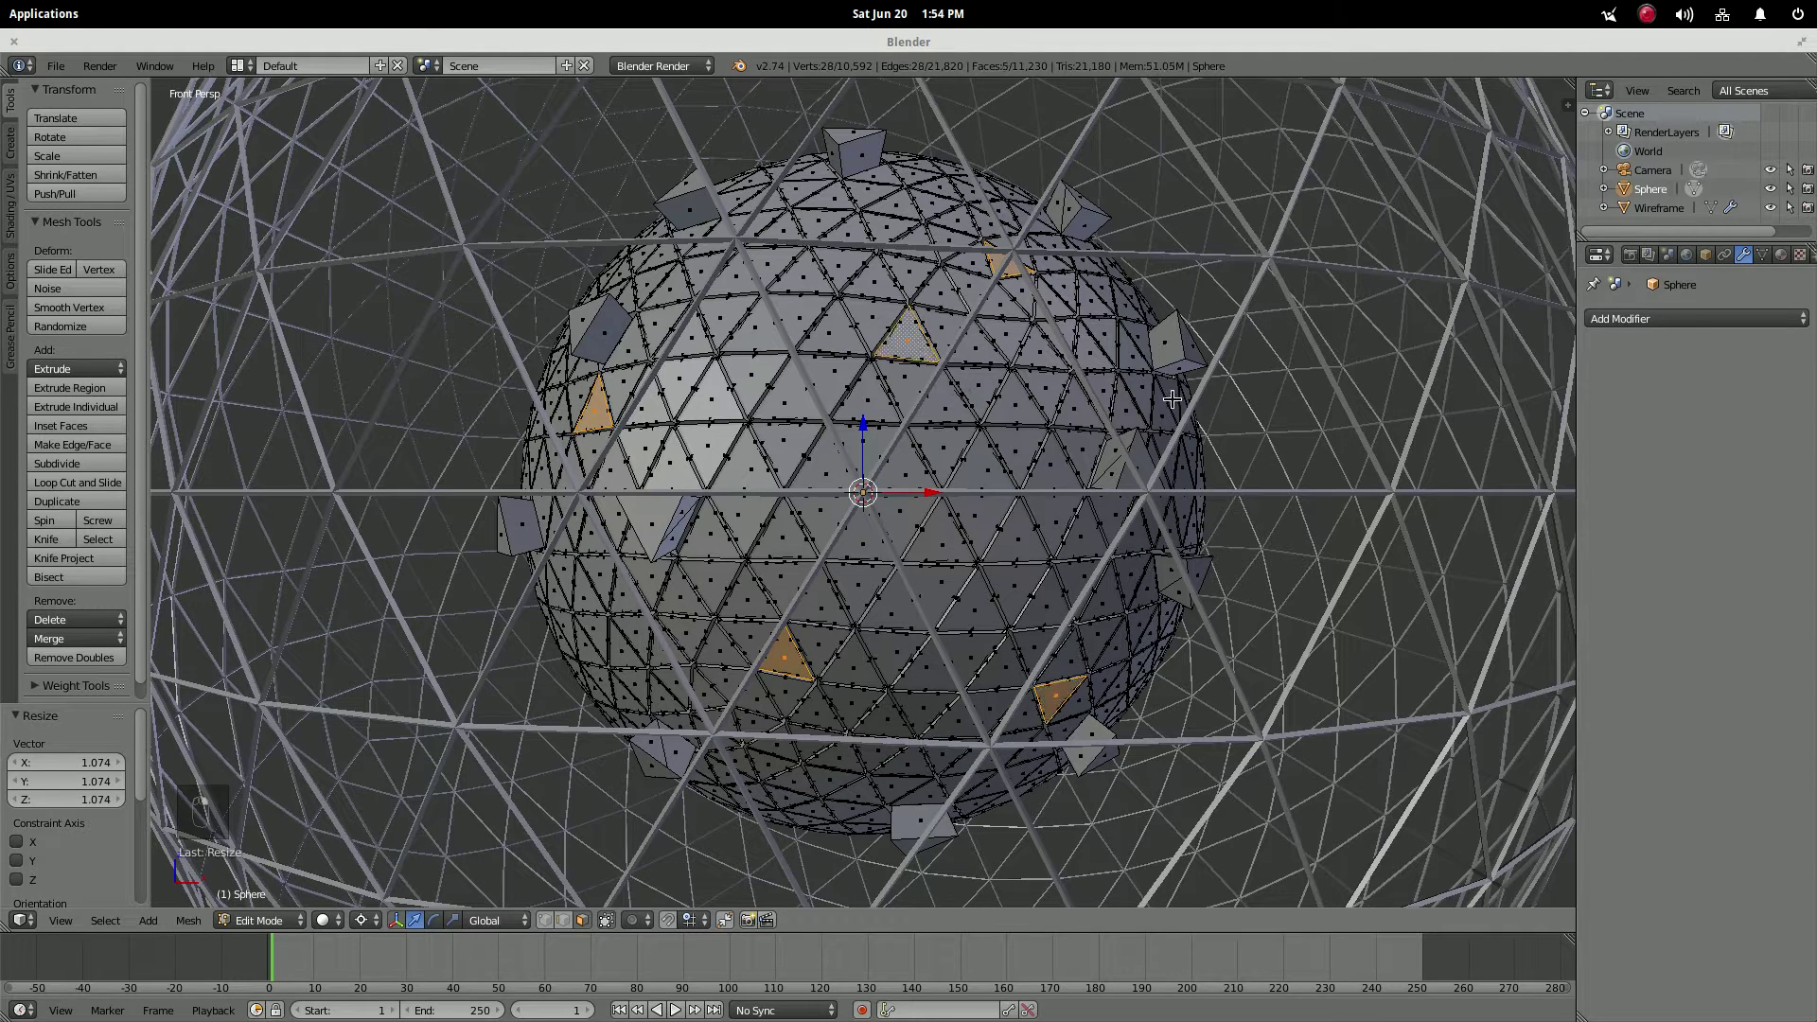
key(s)
click(1221, 412)
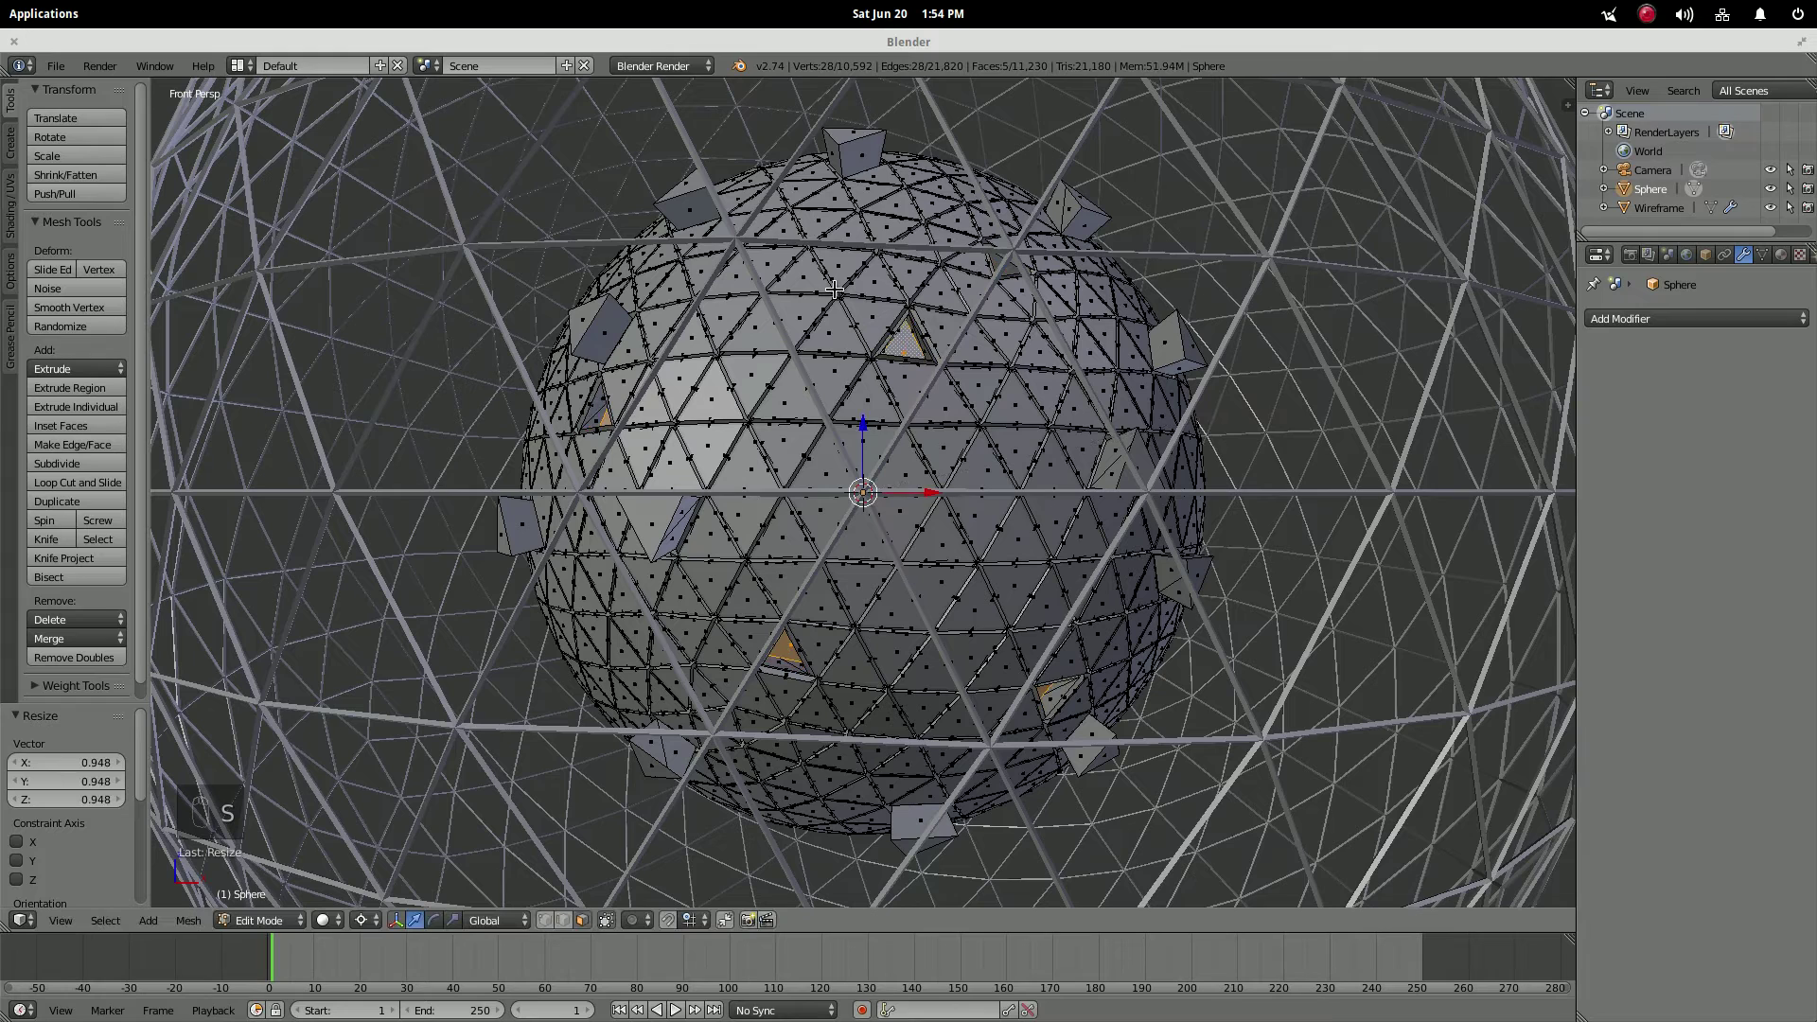
- Select further scattered triangular faces on the Sphere's front, scale them outward to raise them, and clear the selection
right_click(814, 187)
shift+right_click(620, 651)
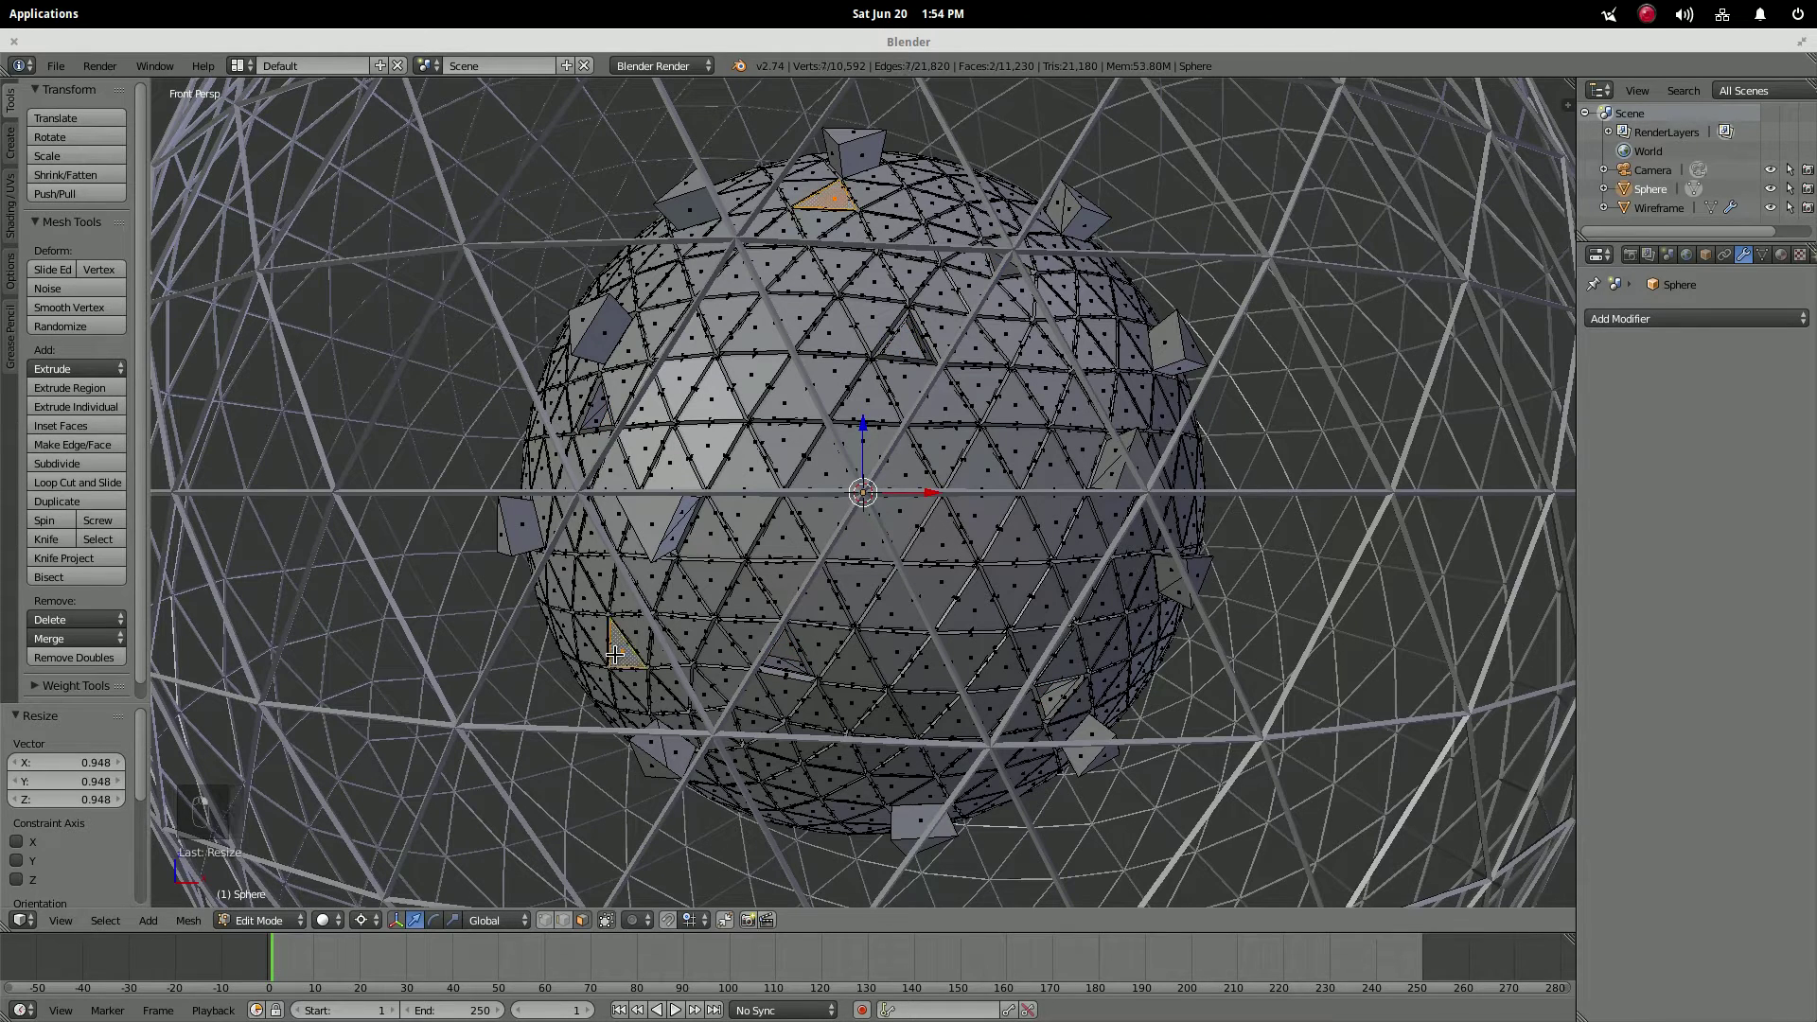
shift+right_click(1022, 738)
shift+right_click(710, 452)
shift+right_click(1012, 596)
key(a)
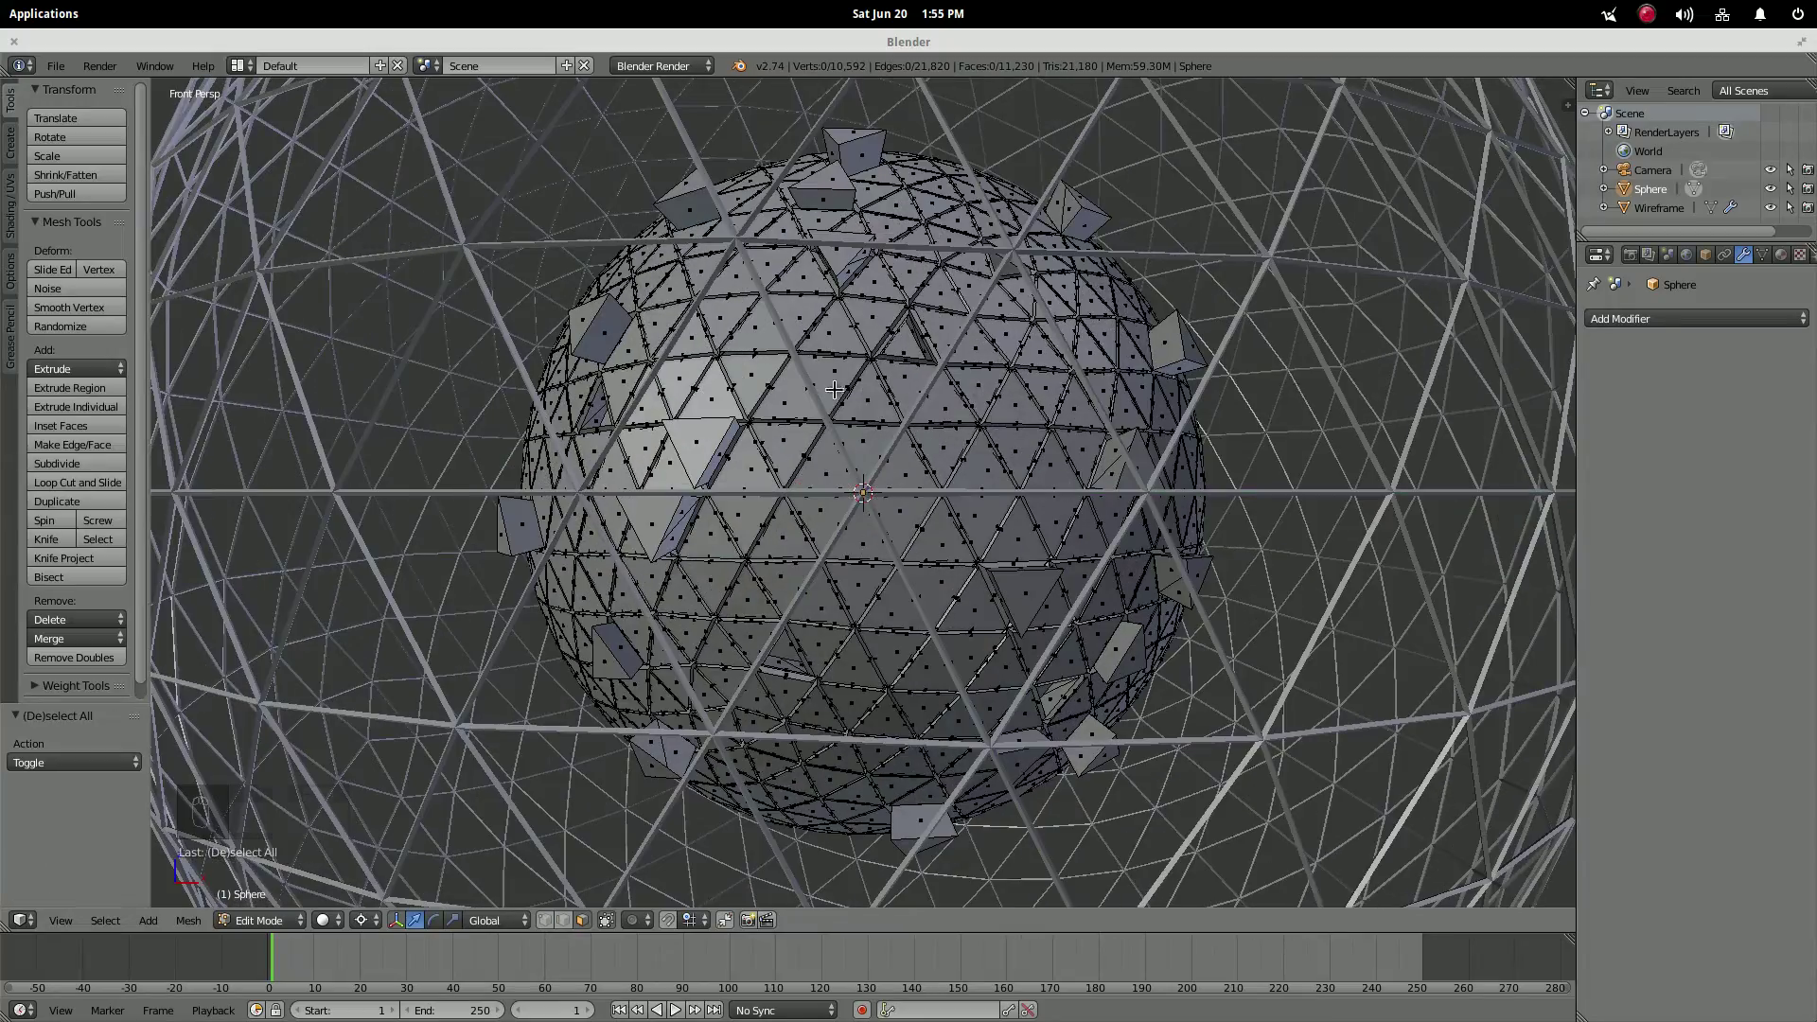
- Raise more single faces around the Sphere, scaling them outward by 1.024 about the 3D Cursor
click(105, 920)
click(162, 798)
key(s)
click(544, 563)
scroll(544, 562, up, 10)
scroll(544, 563, down, 10)
key(ctrl+z)
key(s)
key(s)
key(s)
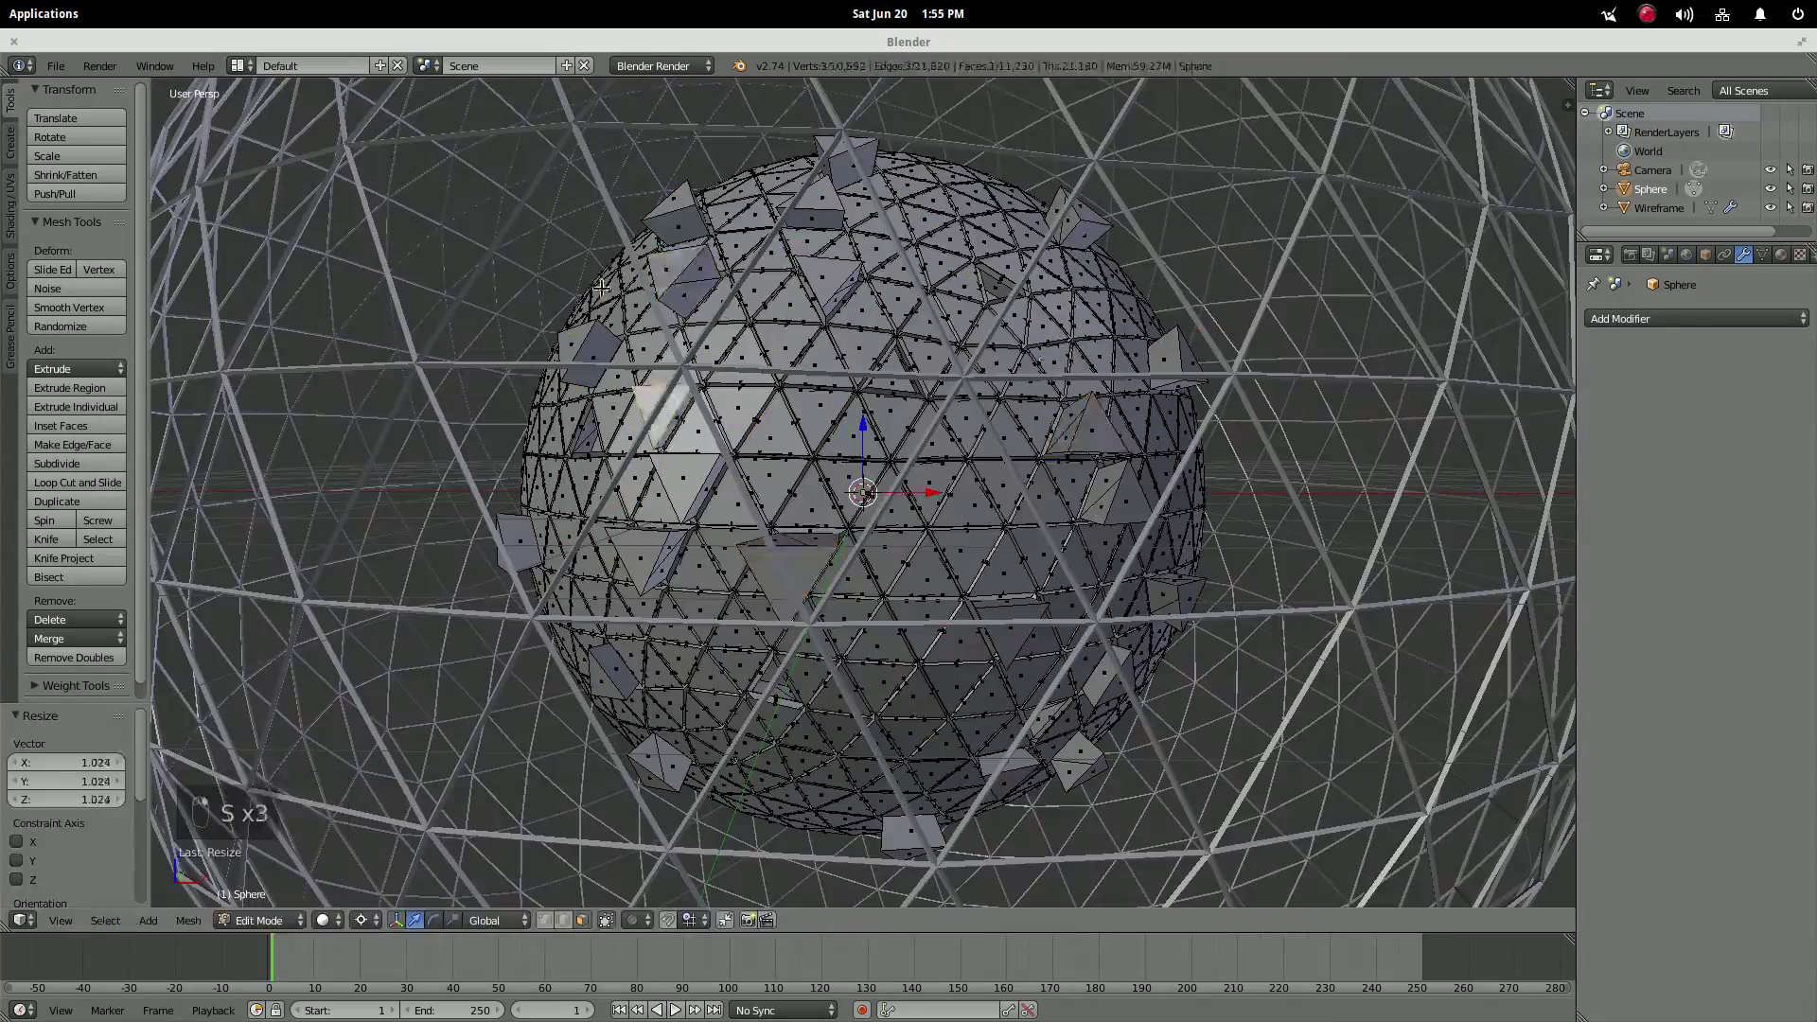
- Continue raising and sinking single faces across the Sphere's front, scaling the last one inward by 0.949
key(s)
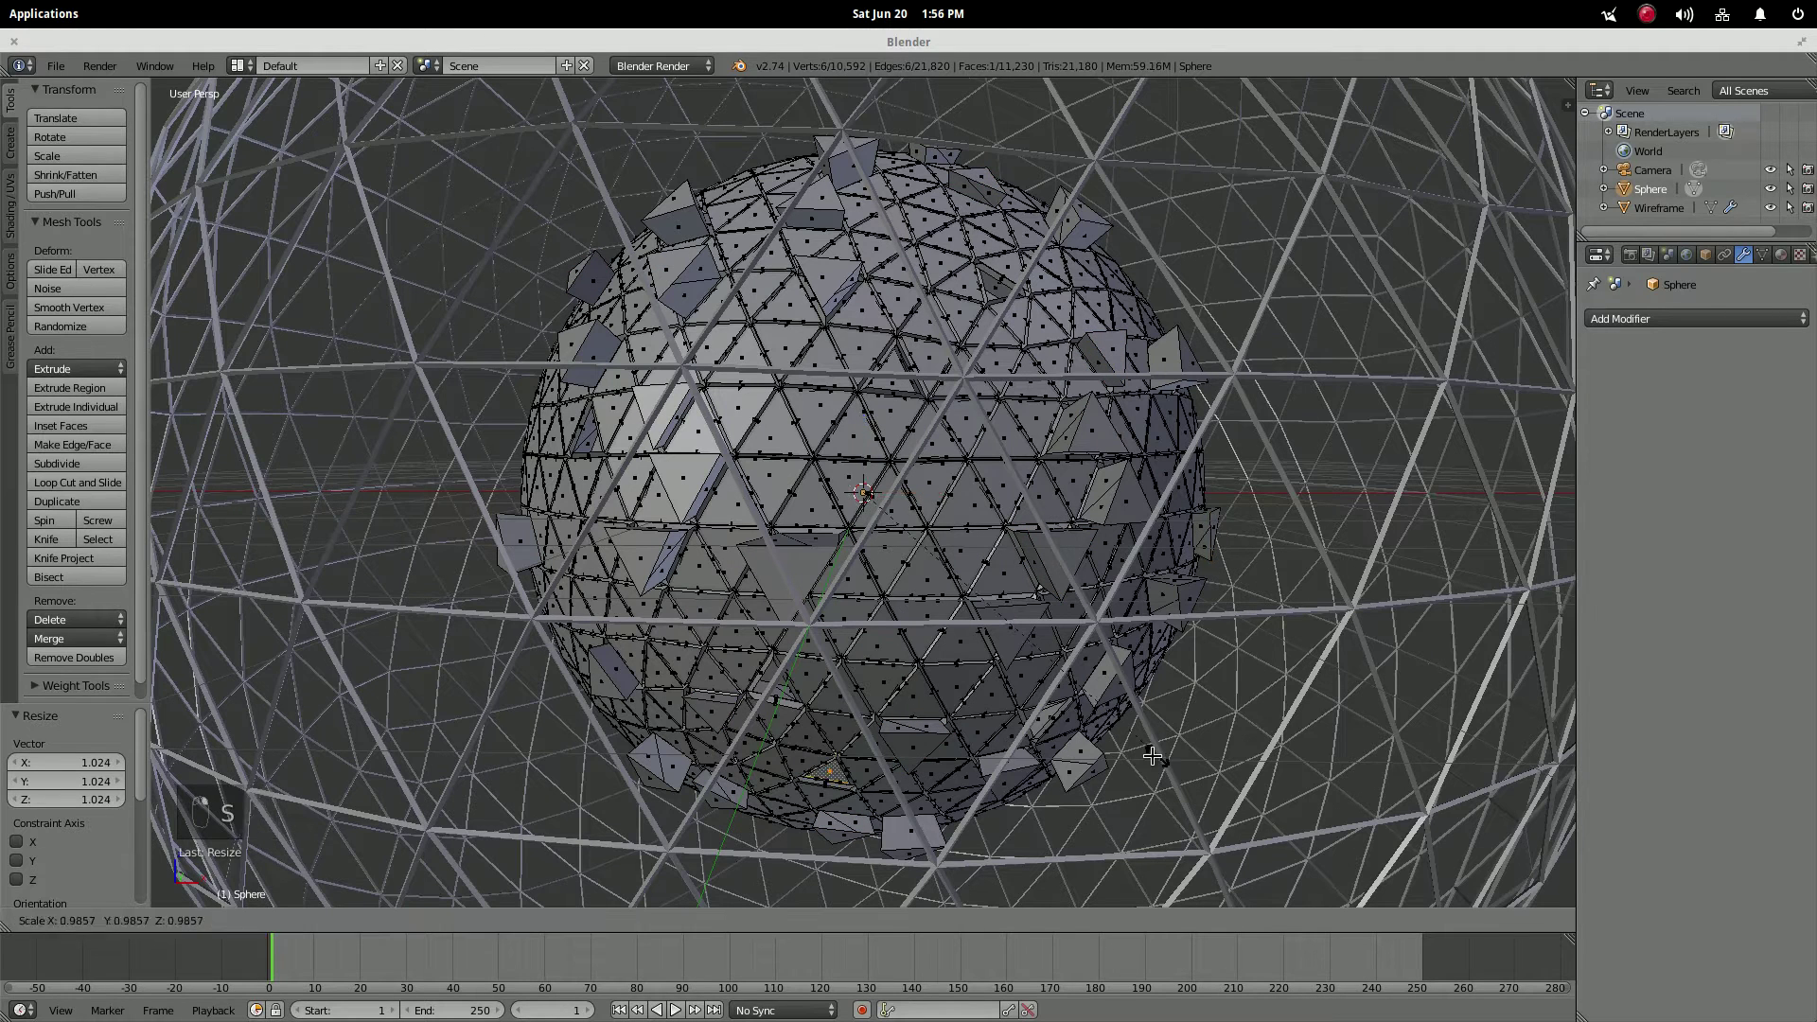
key(s)
key(s)
click(1136, 380)
shift+right_drag(1137, 380, 947, 445)
key(s)
click(1171, 293)
right_click(1171, 293)
key(s)
click(1315, 431)
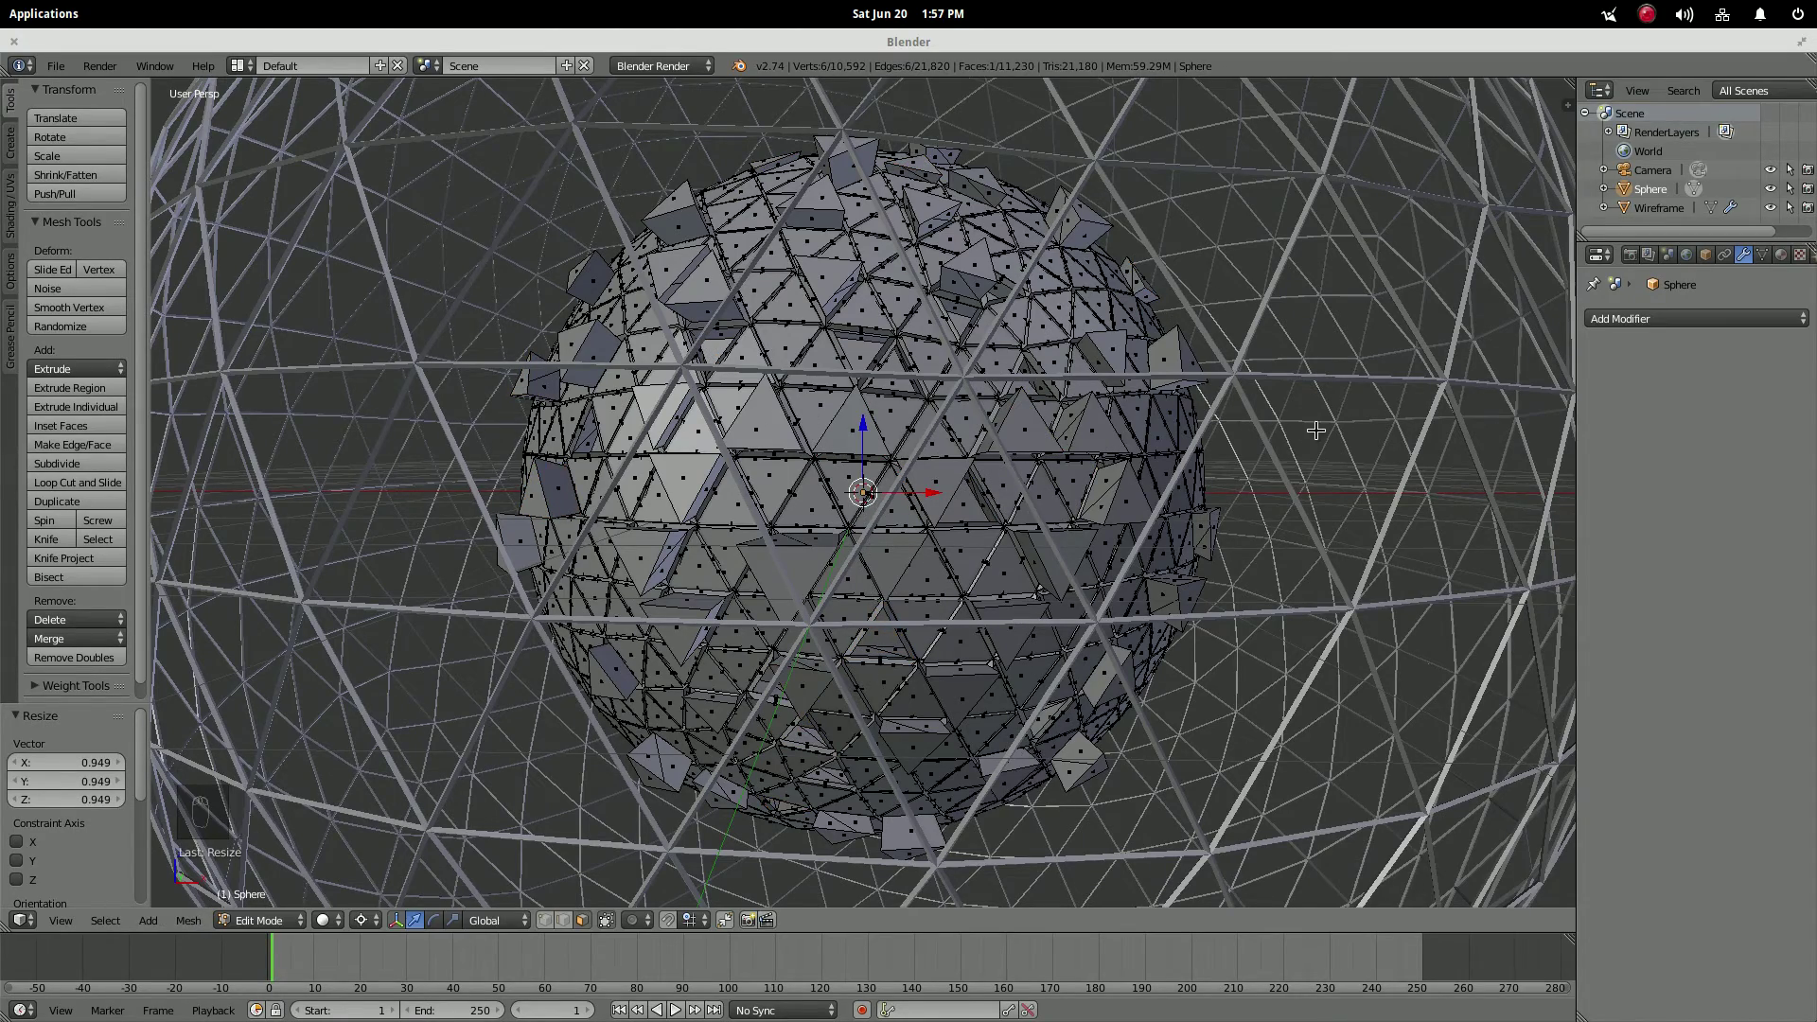
- Align the camera to a front view that shows the whole outer wireframe sphere
middle_drag(1125, 454, 1103, 454)
key(KP_0)
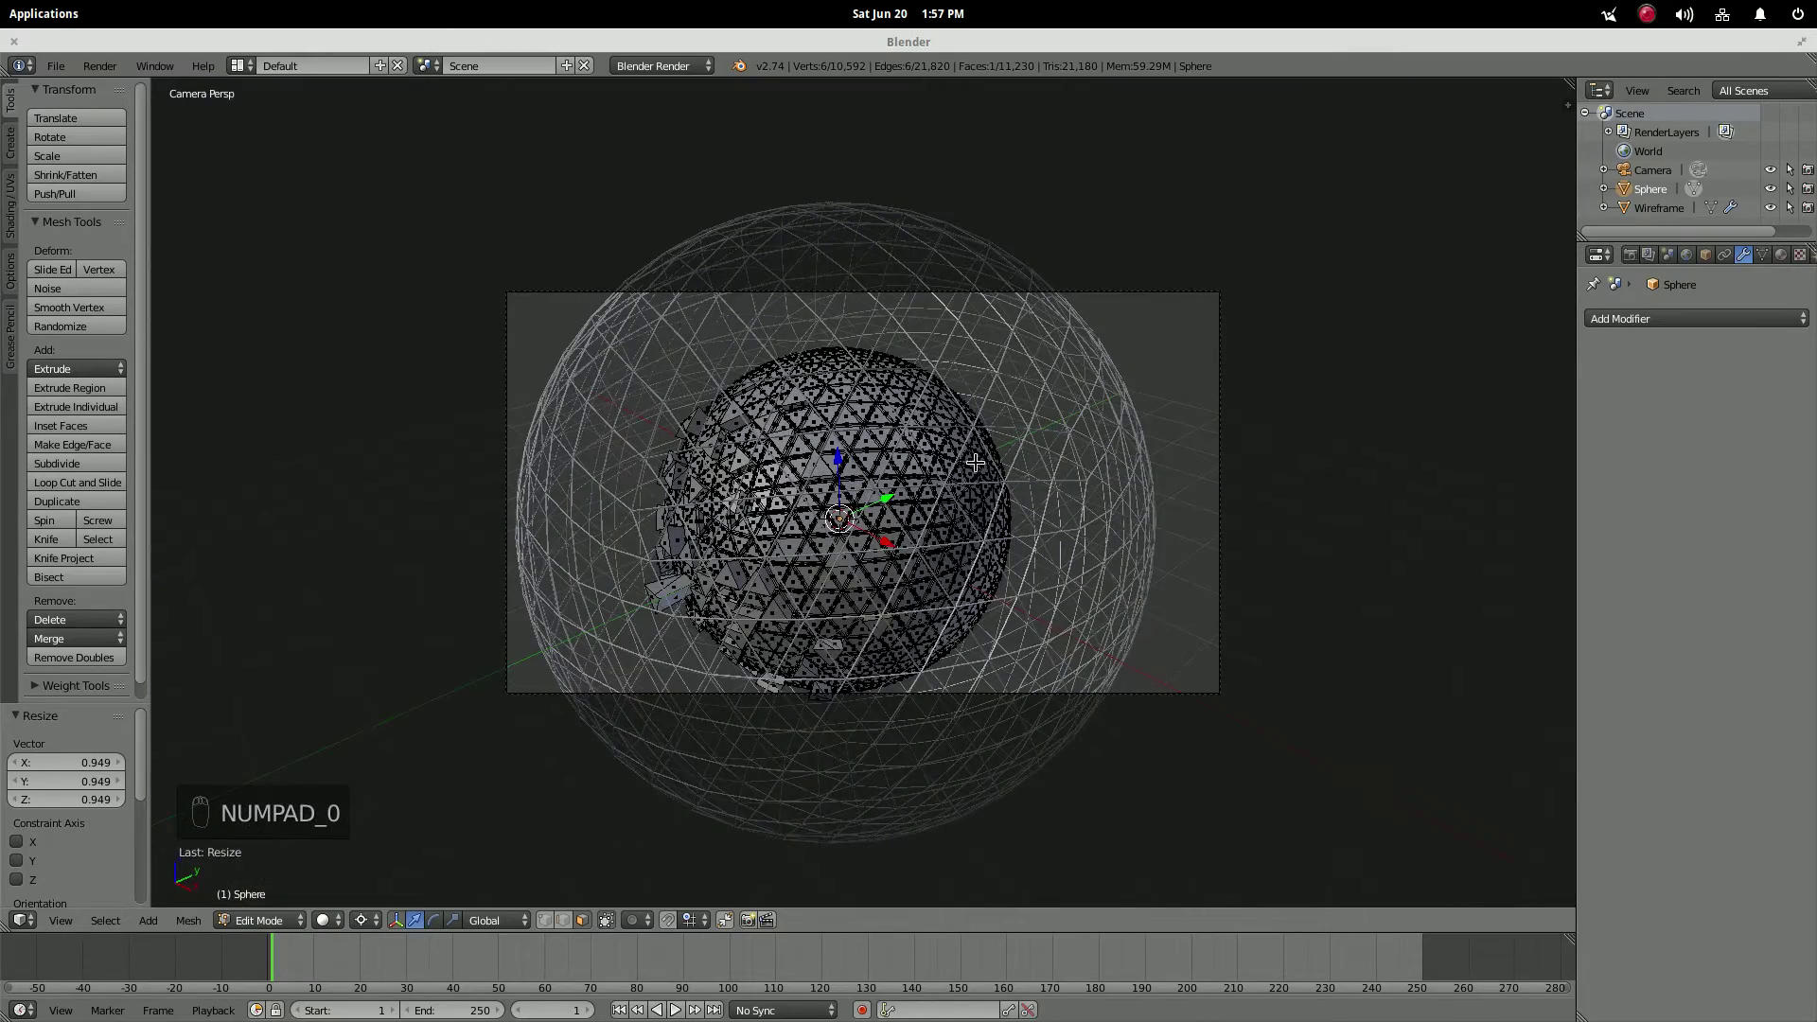
key(KP_1)
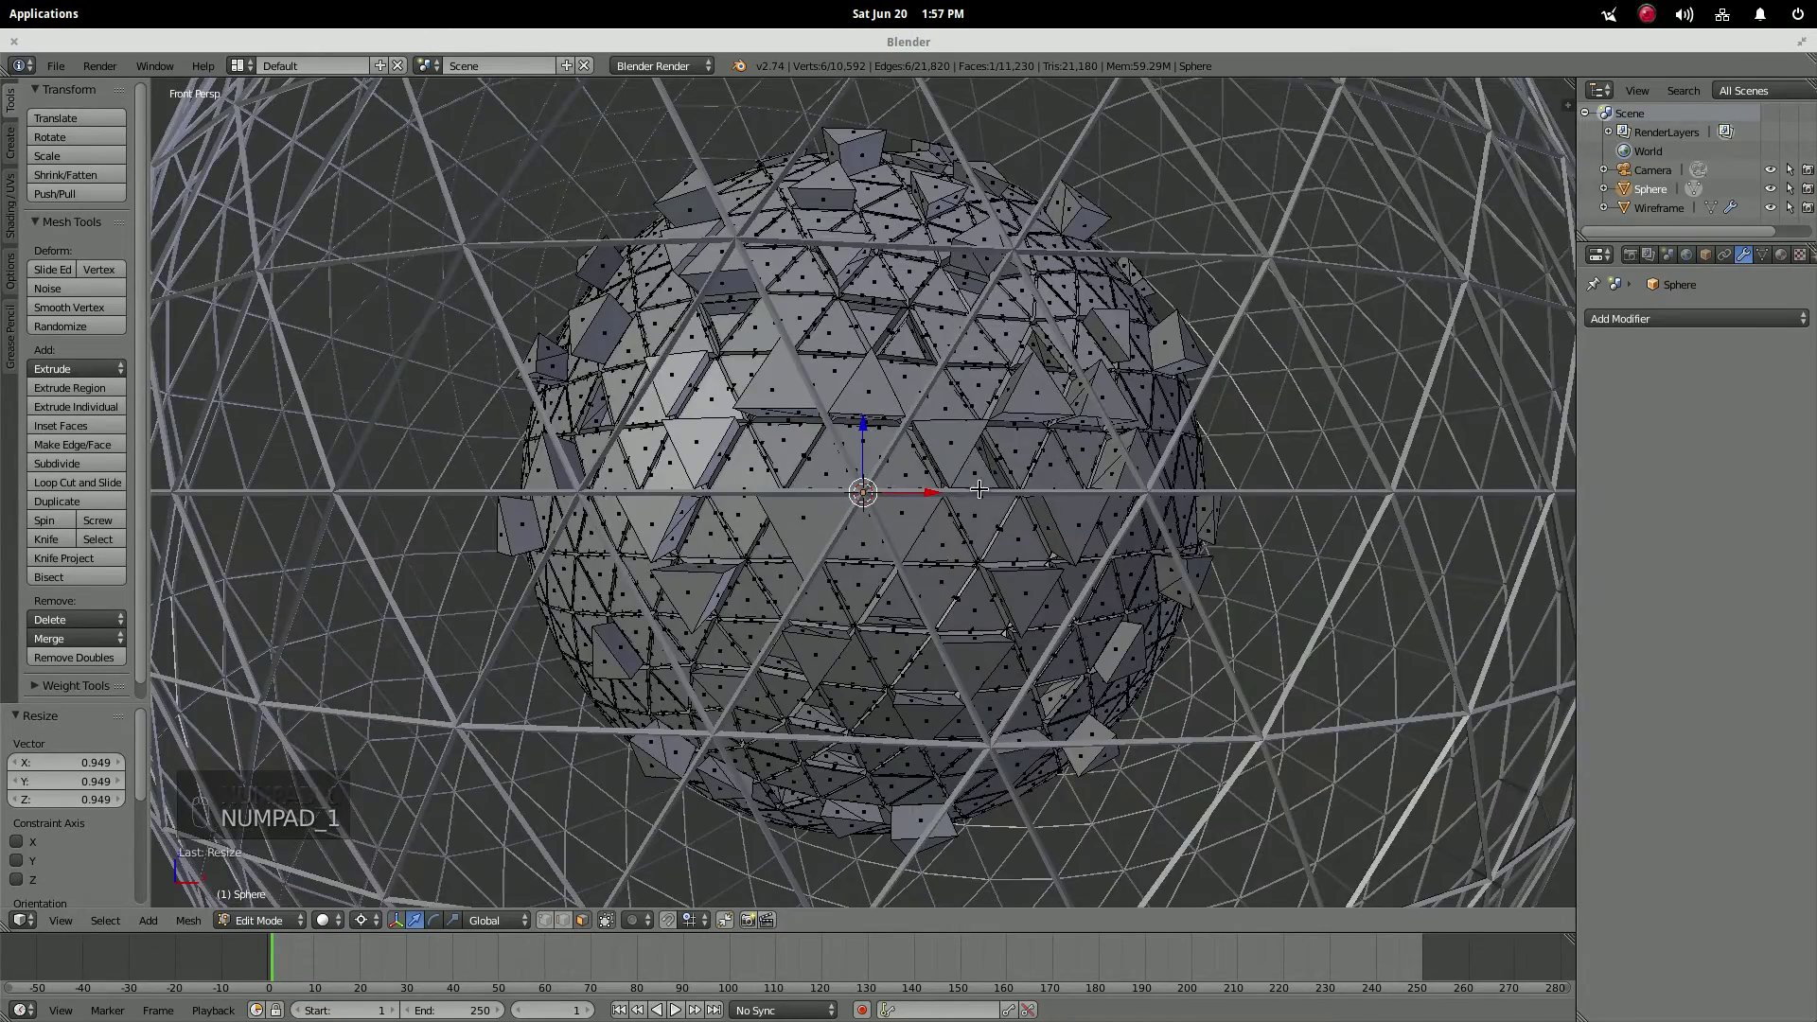
scroll(977, 473, down, 4)
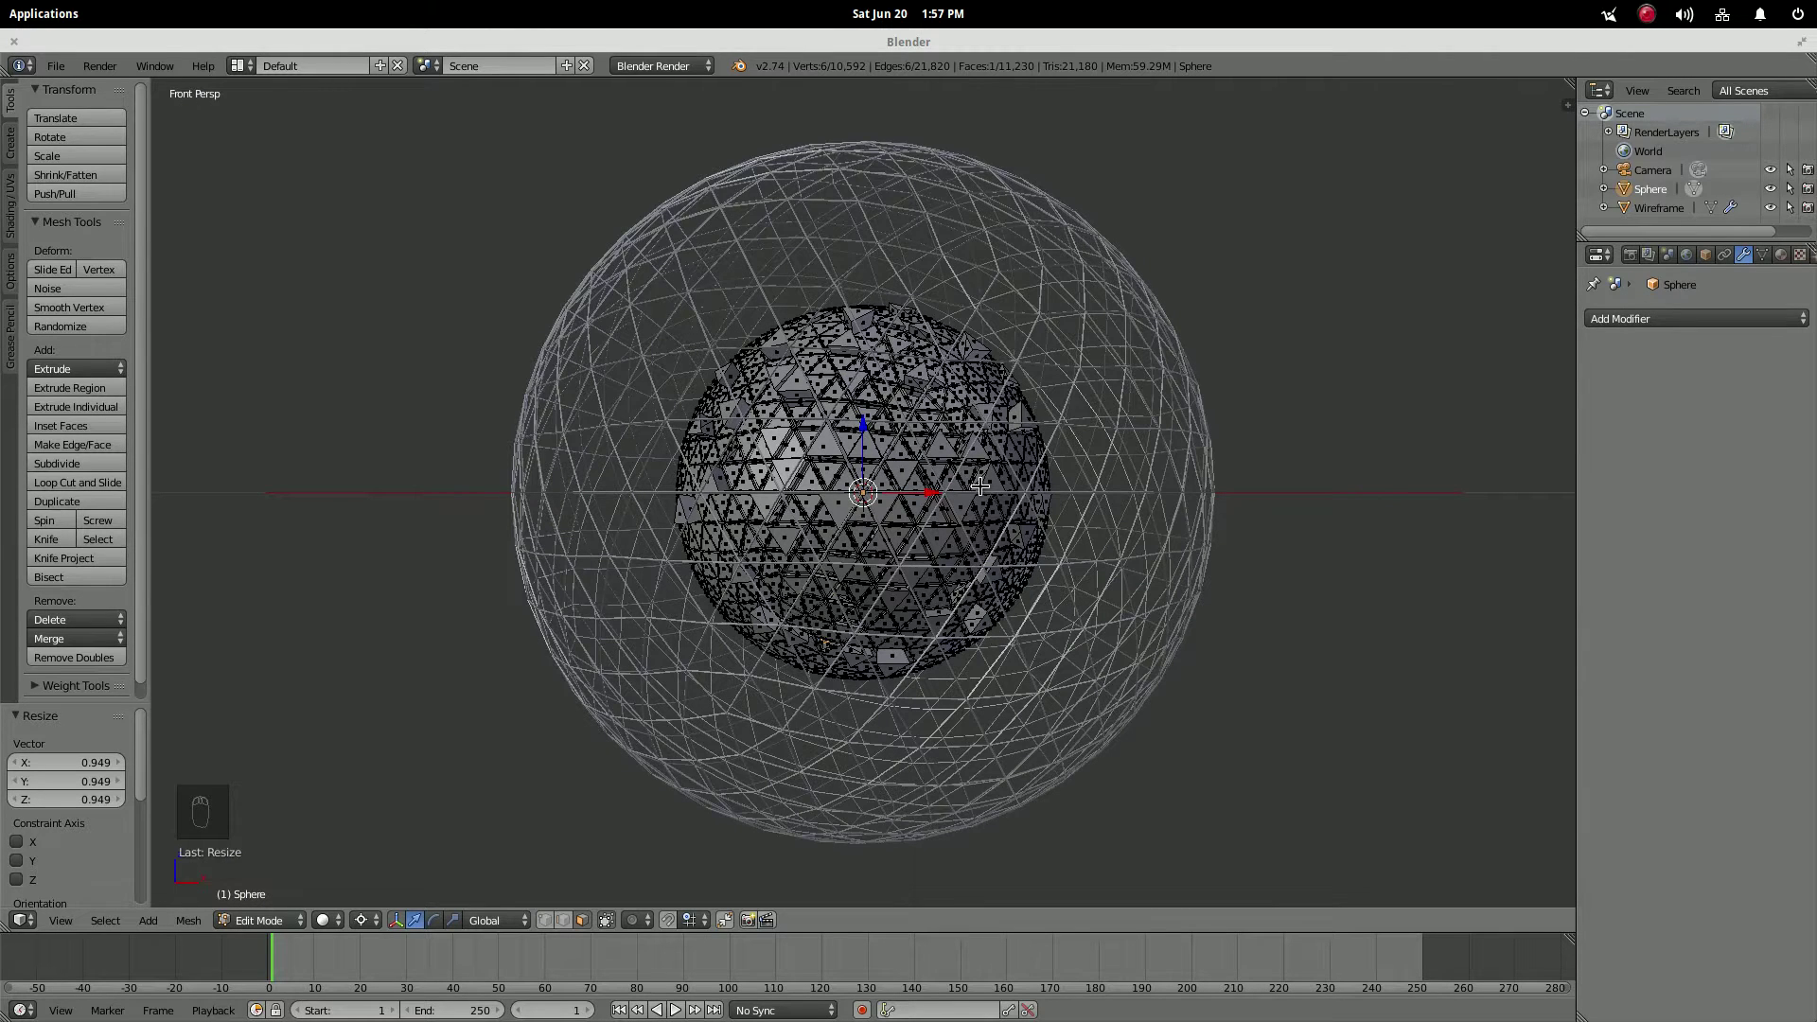
key(ctrl+alt+KP_0)
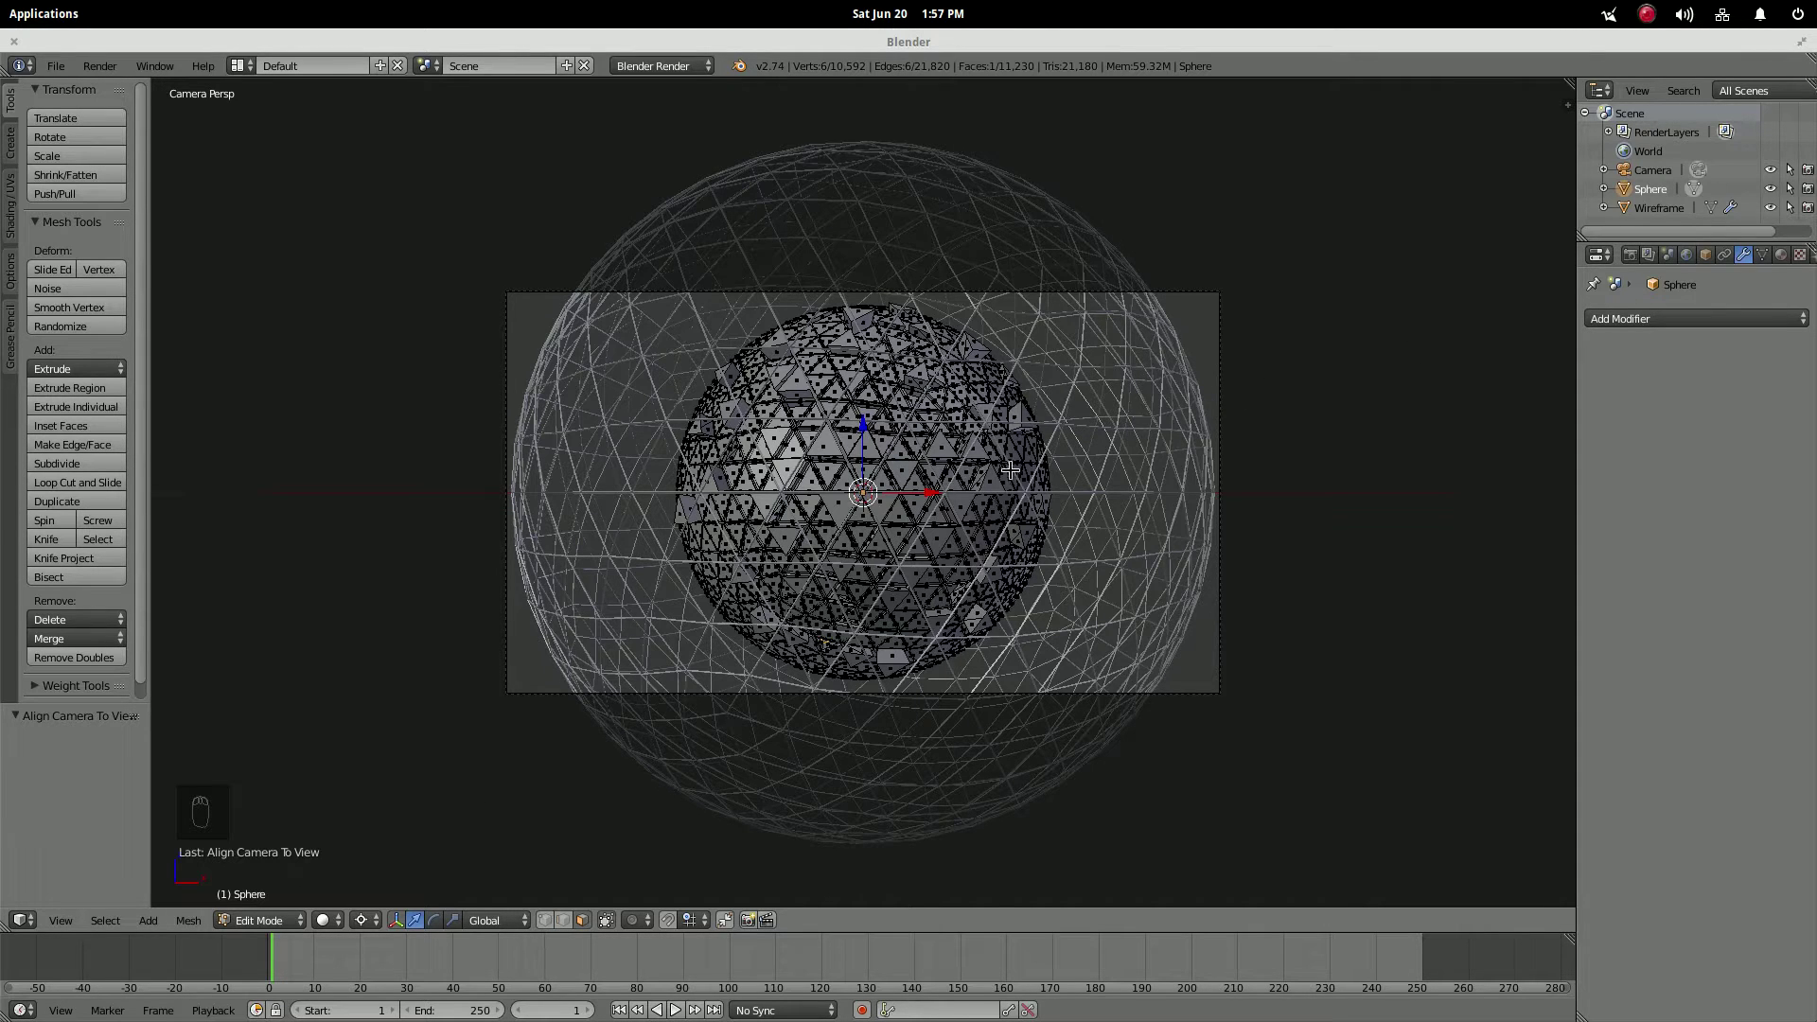
- Use Lock Camera to View to pull the camera back until the outer sphere fits the frame, unlock it, and leave Edit Mode
key(n)
click(1423, 271)
scroll(1007, 380, down, 3)
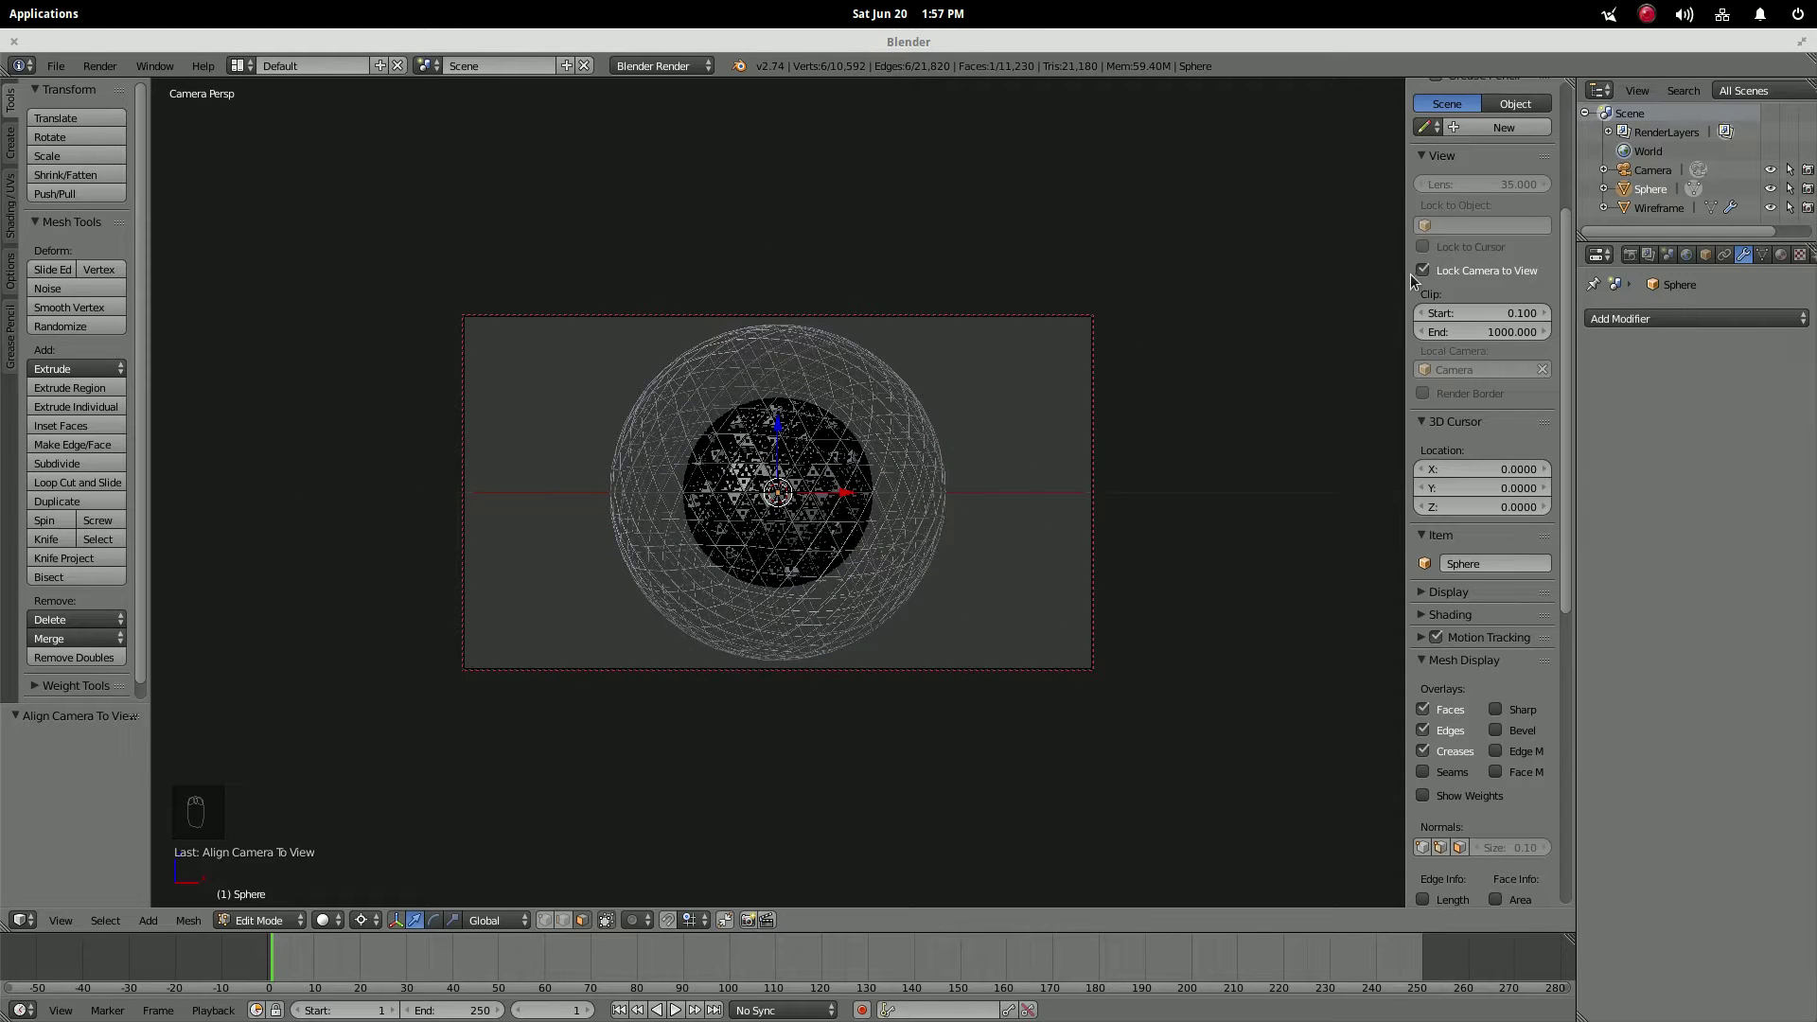
key(Tab)
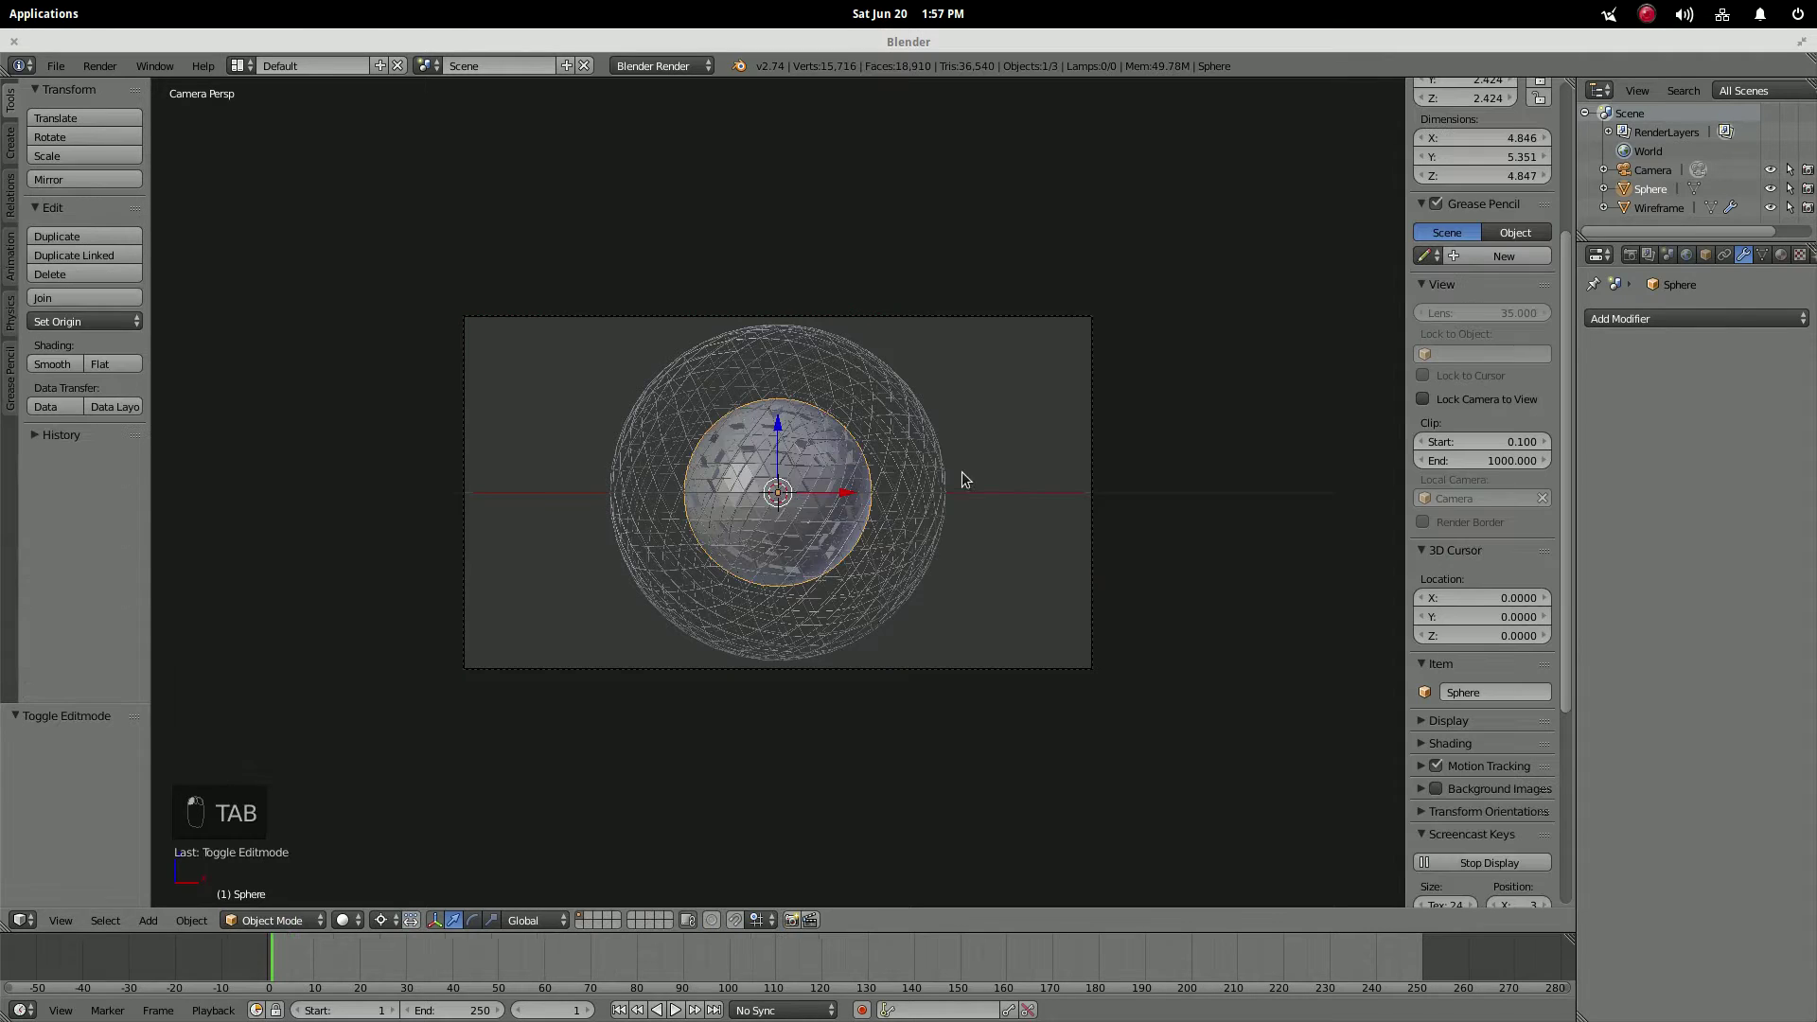
middle_drag(913, 473, 927, 471)
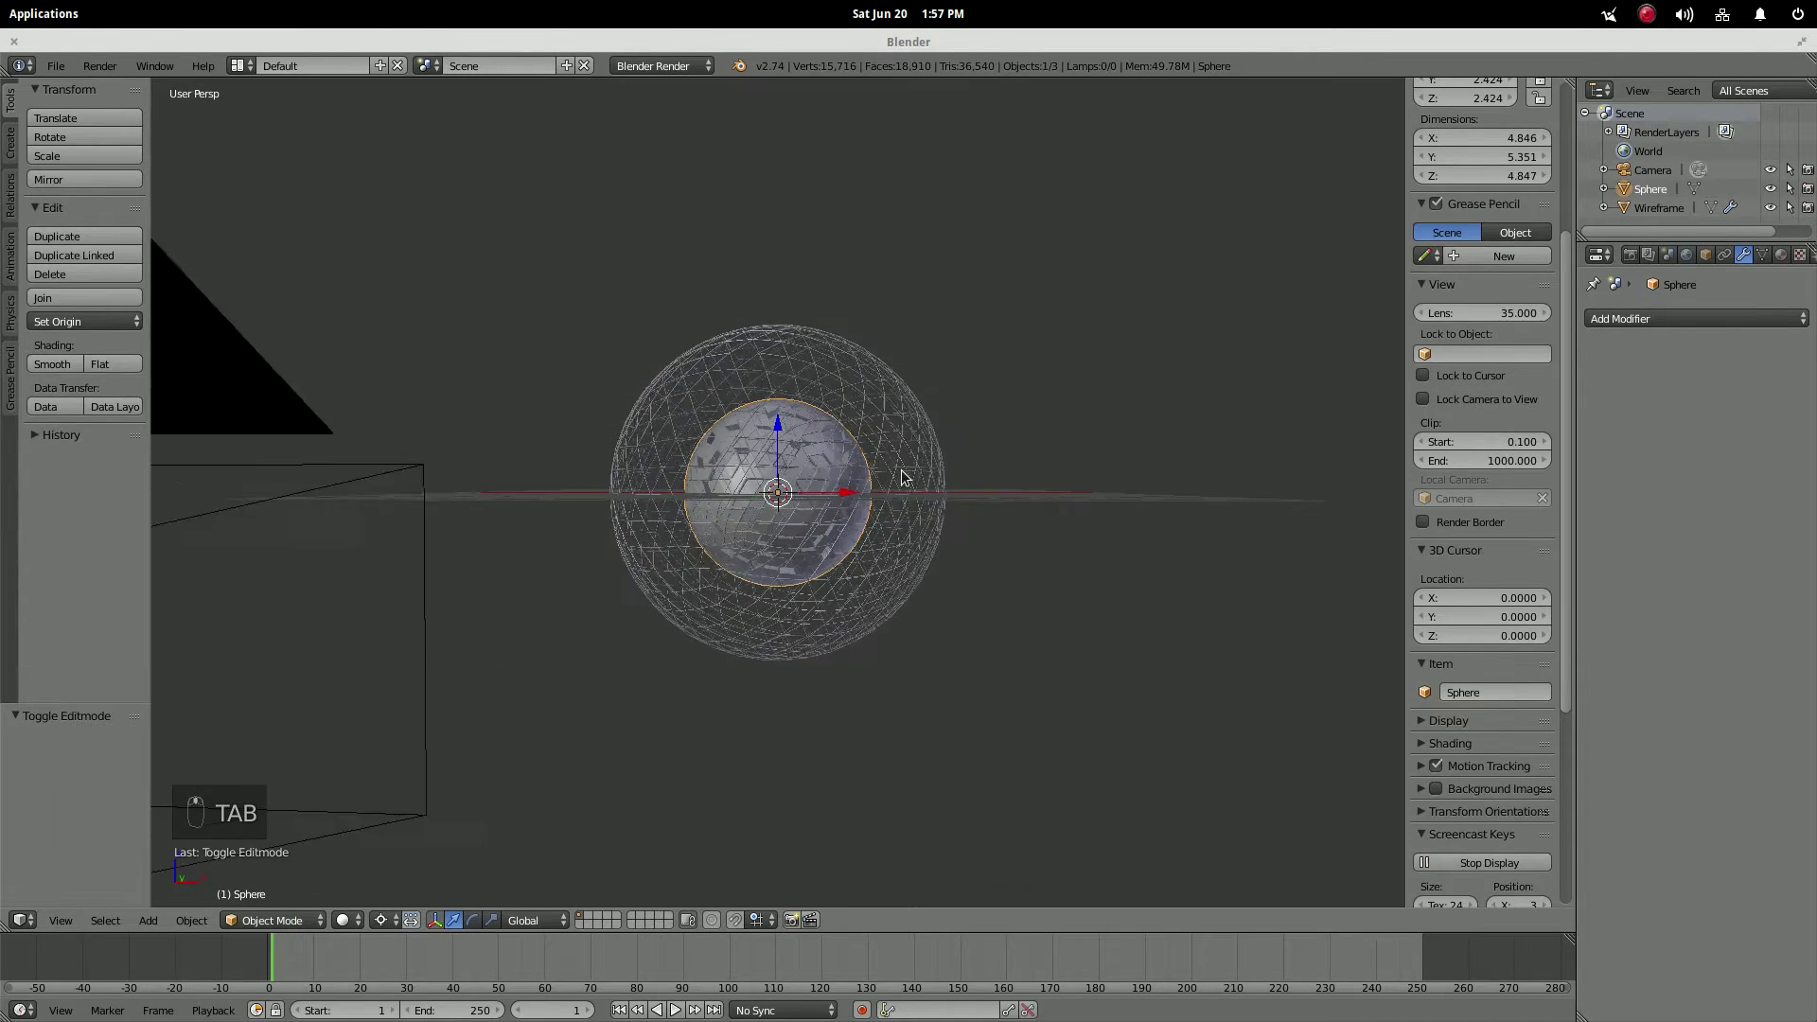
scroll(937, 470, up, 6)
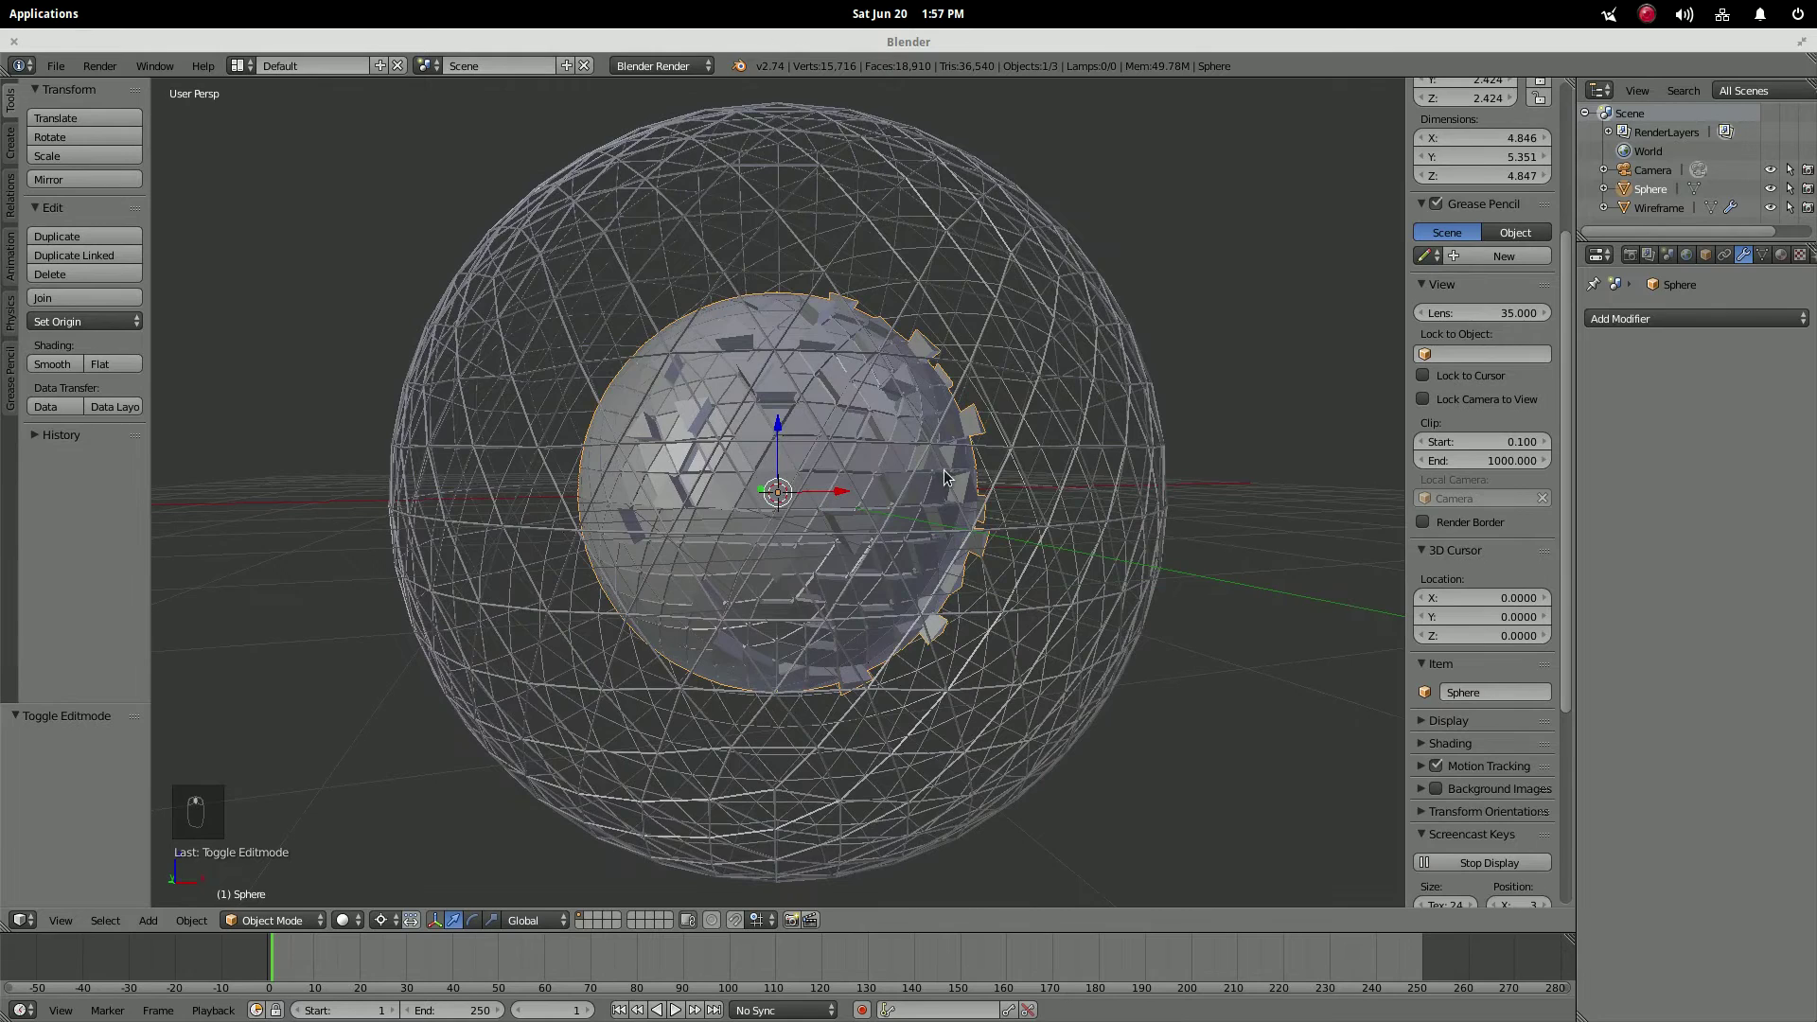
key(KP_0)
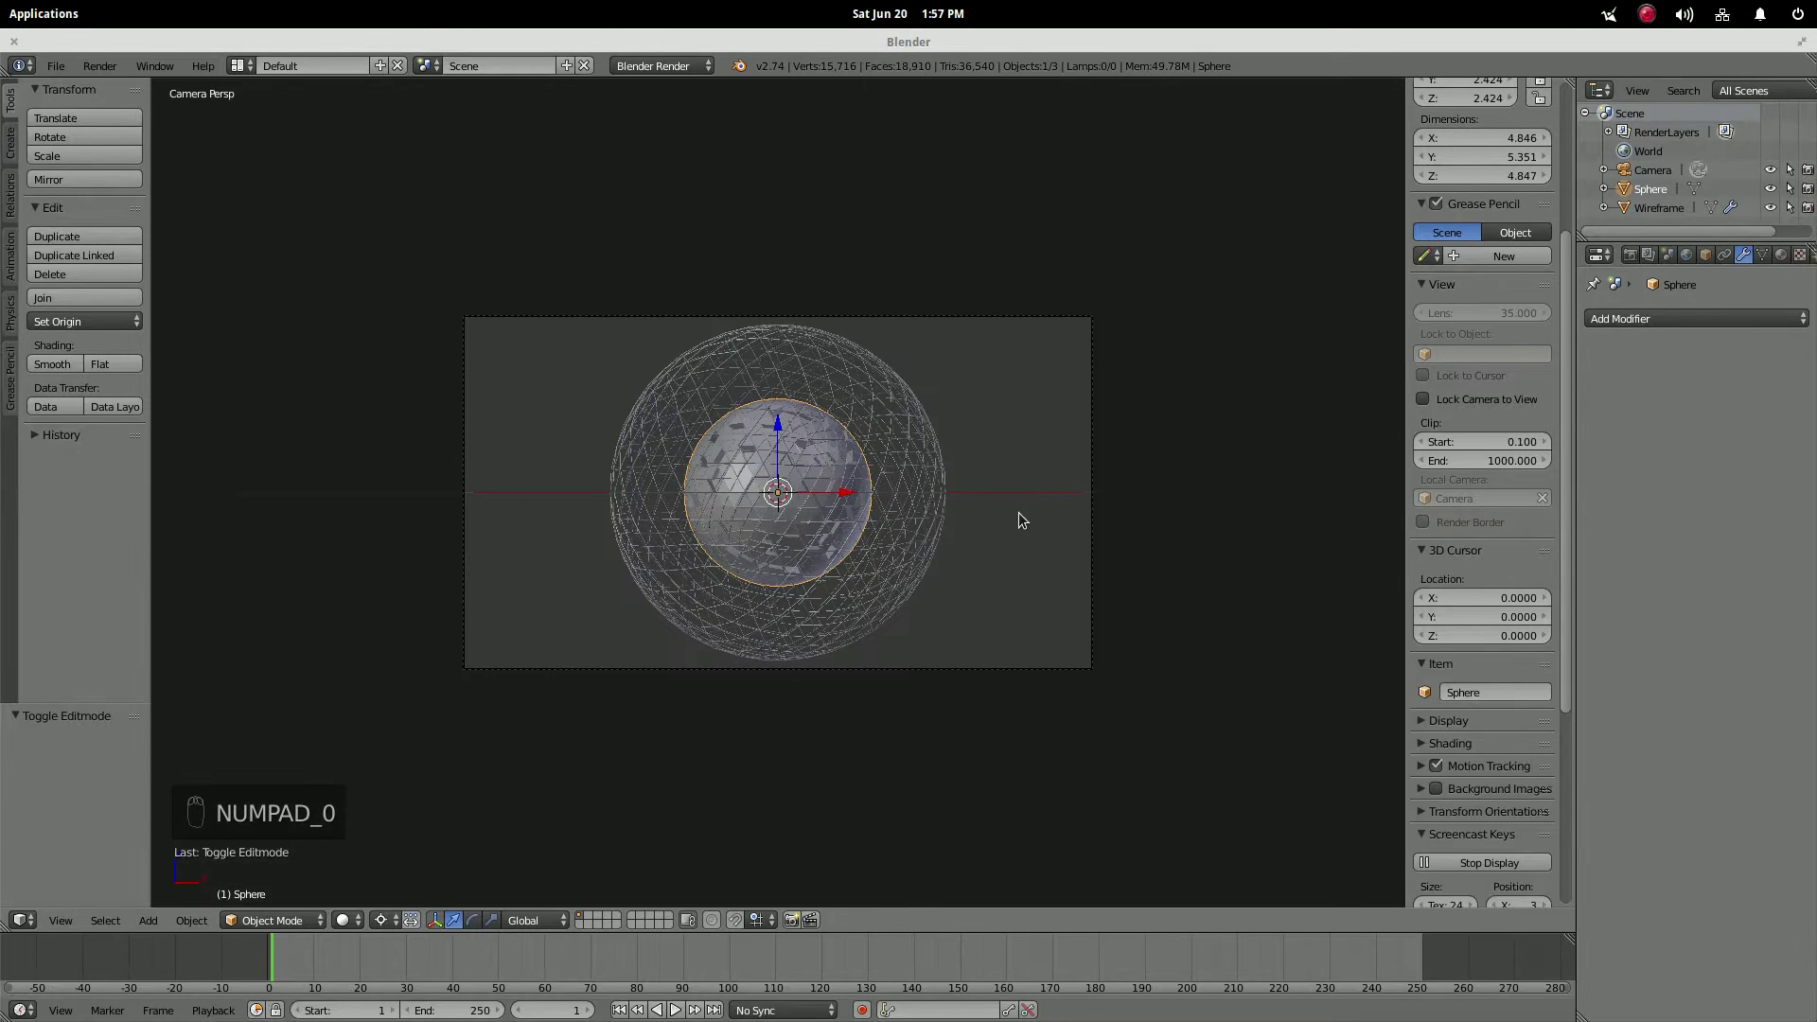
- Add a plane at the scene centre and move it -5.059 along Z, below the outer wireframe sphere
key(shift+a)
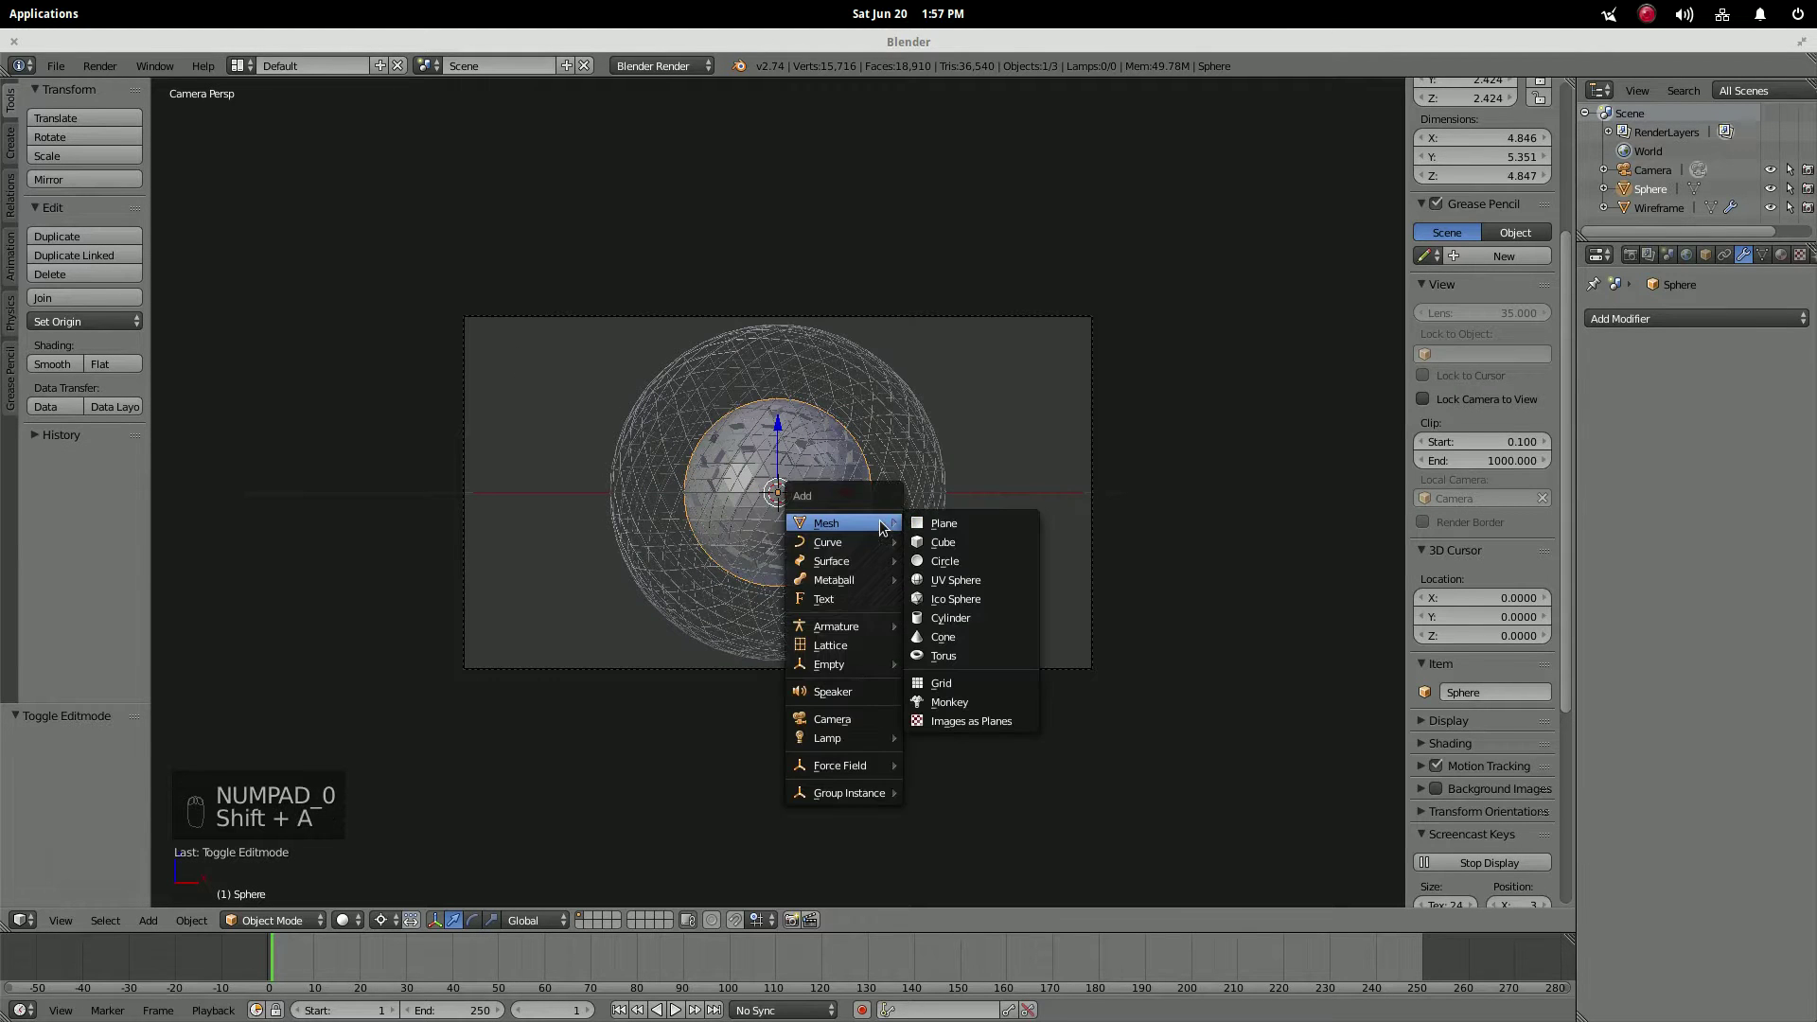
click(1021, 523)
drag(776, 426, 793, 616)
key(KP_3)
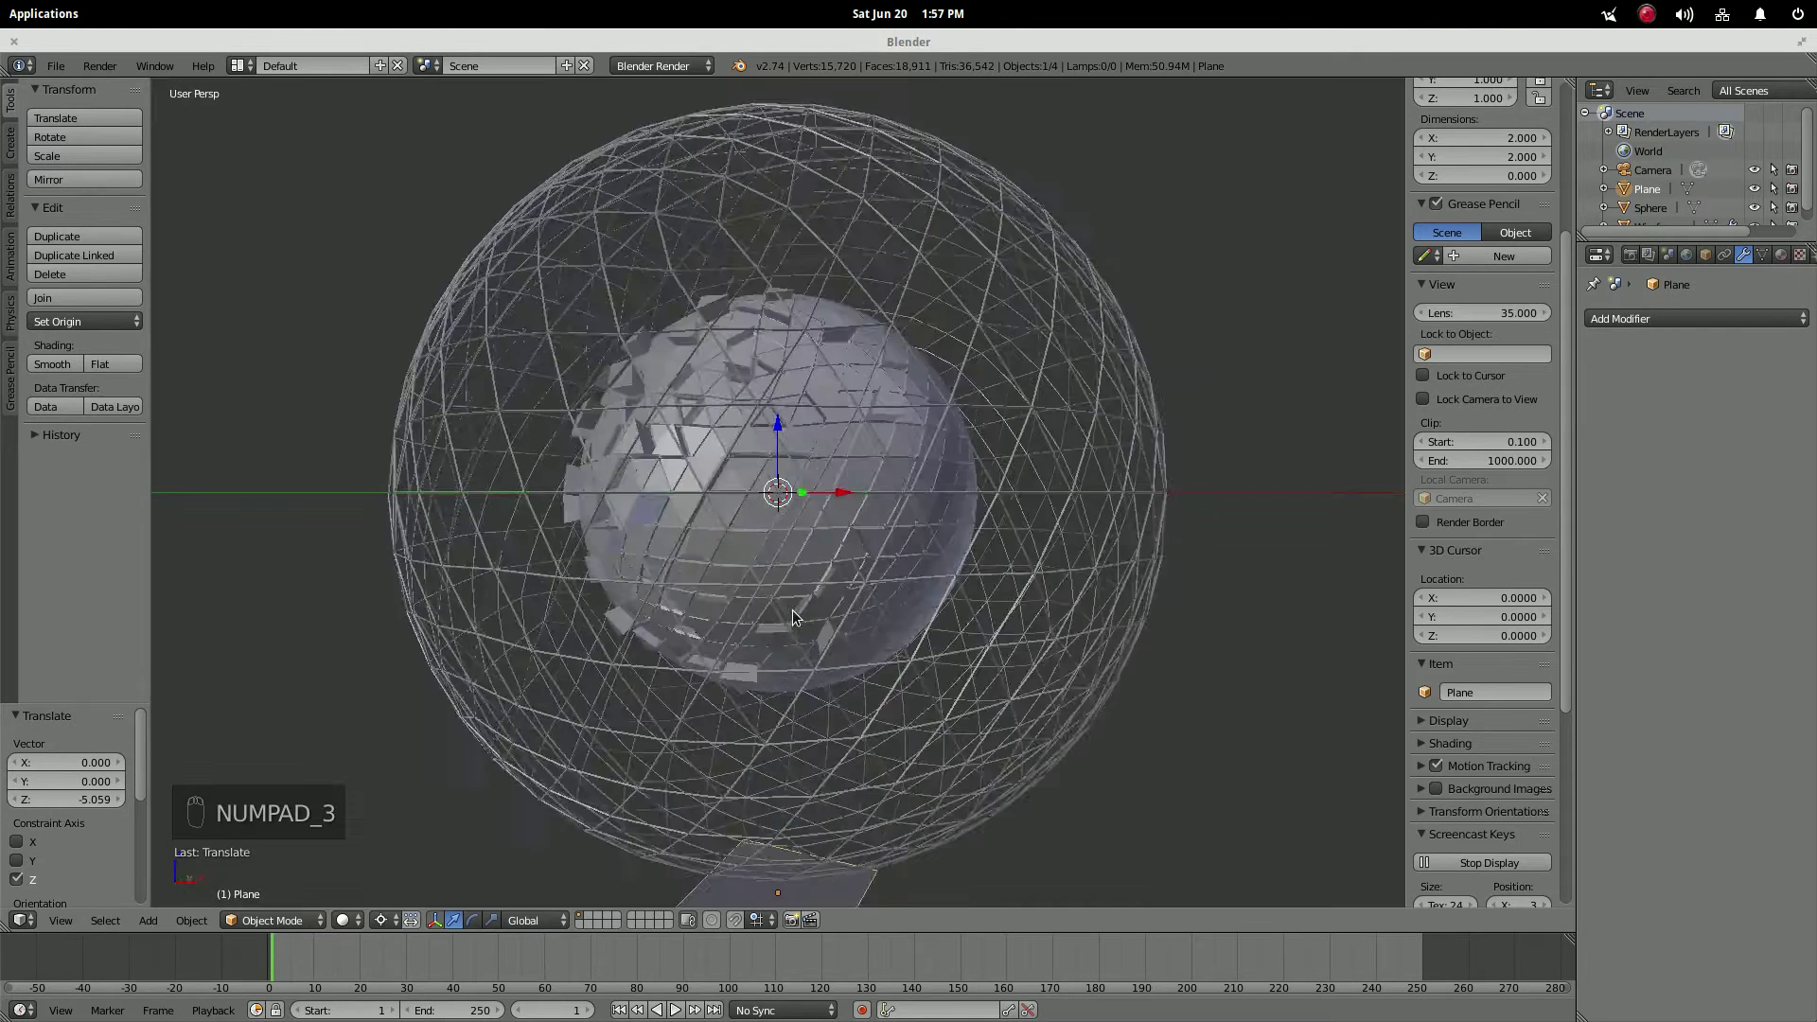
scroll(795, 618, down, 7)
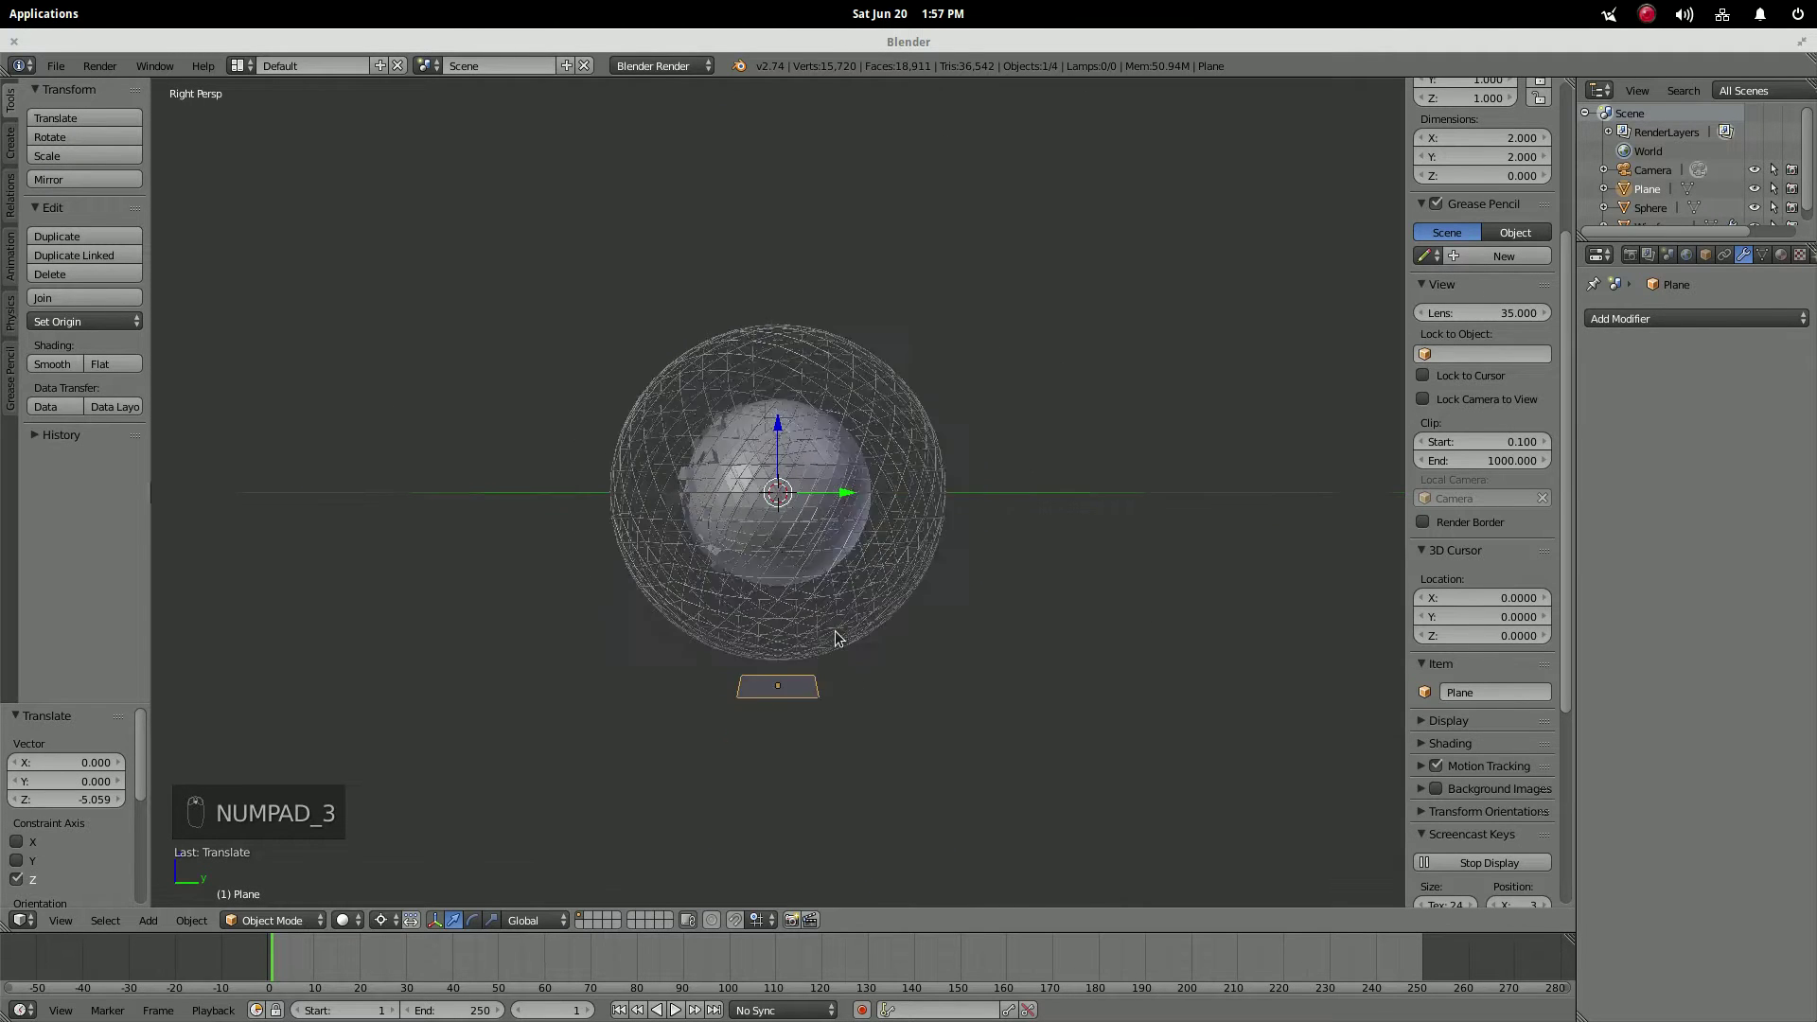
- Switch the pivot point from the 3D Cursor to the plane's own centre and scale the plane up by 42.829
key(s)
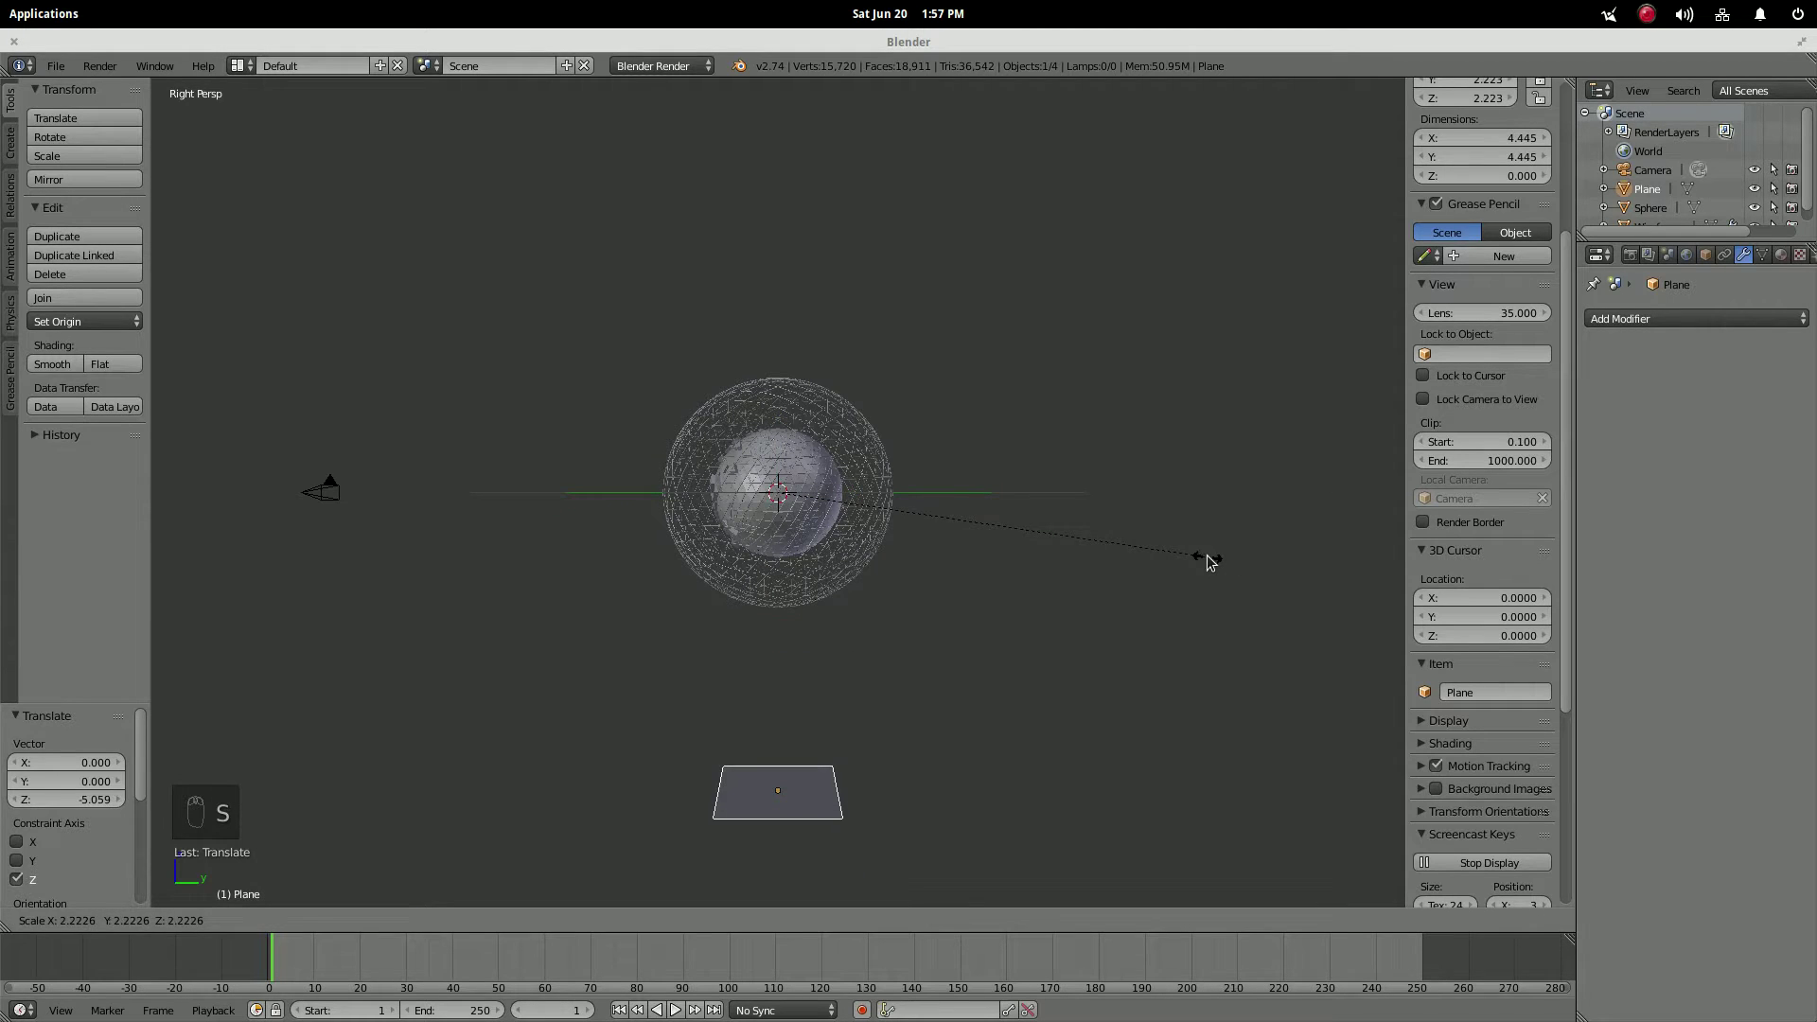
key(ctrl+z)
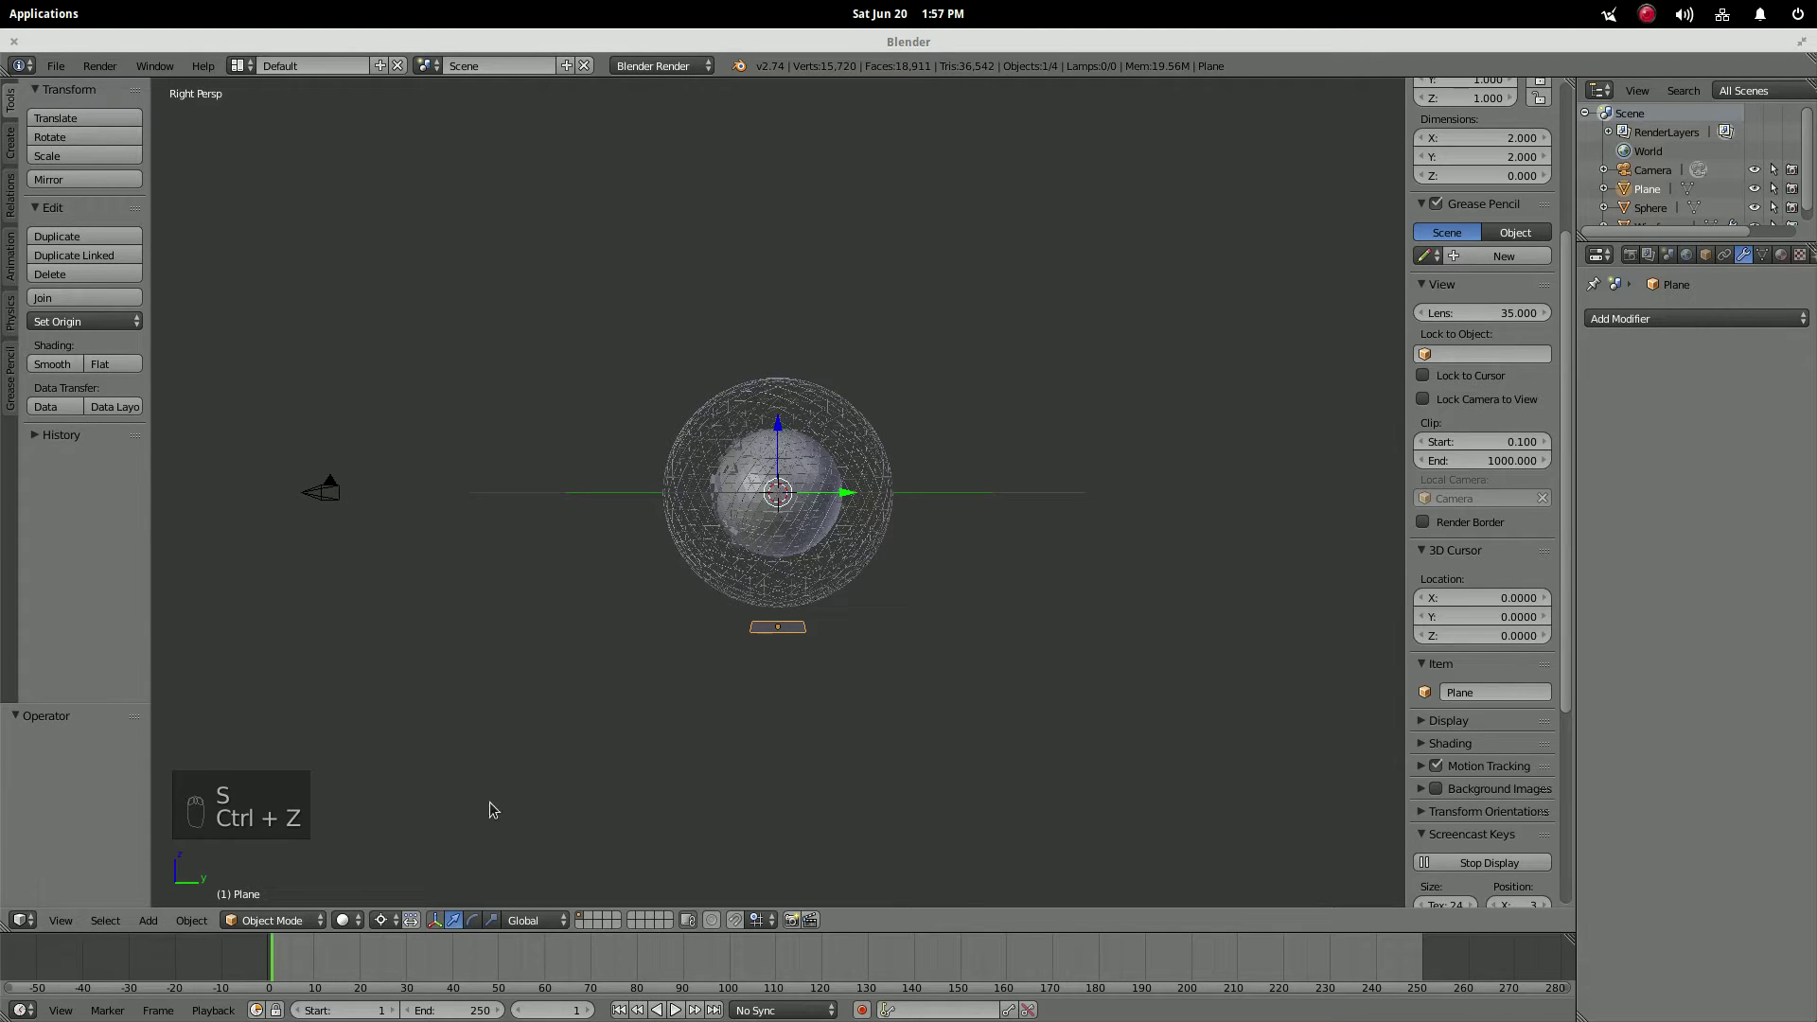
click(381, 919)
click(433, 833)
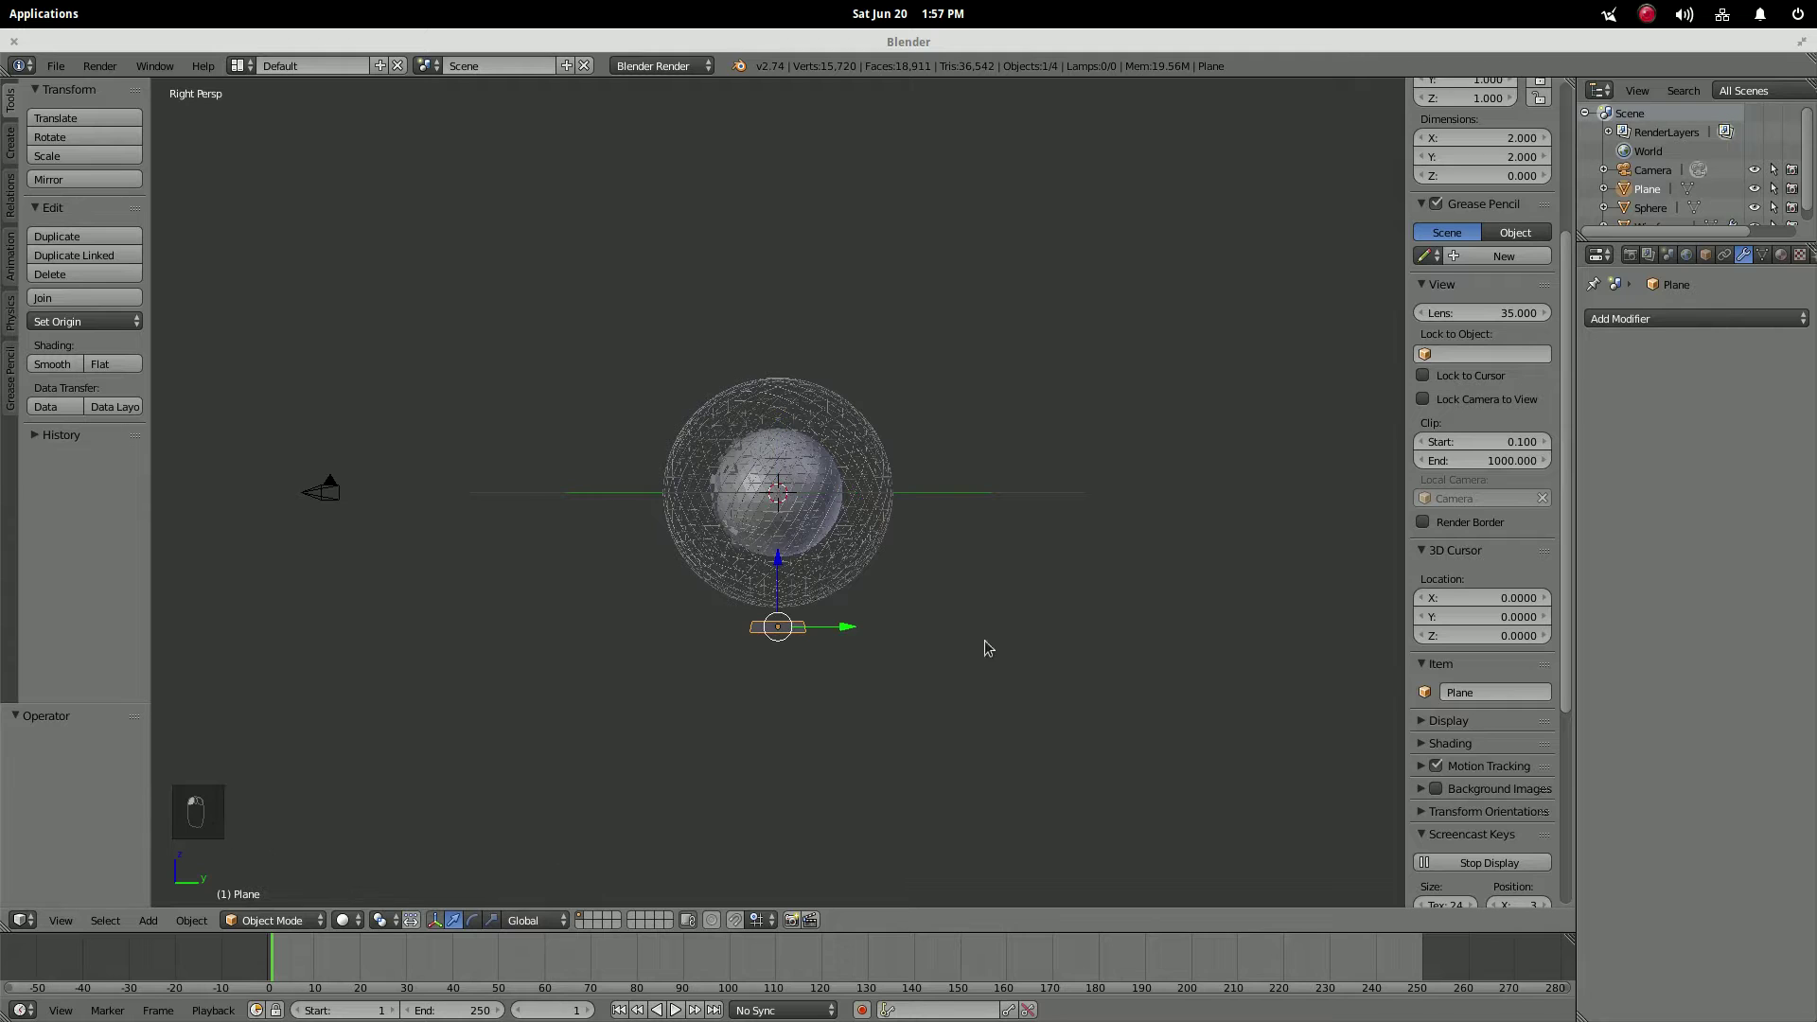
key(s)
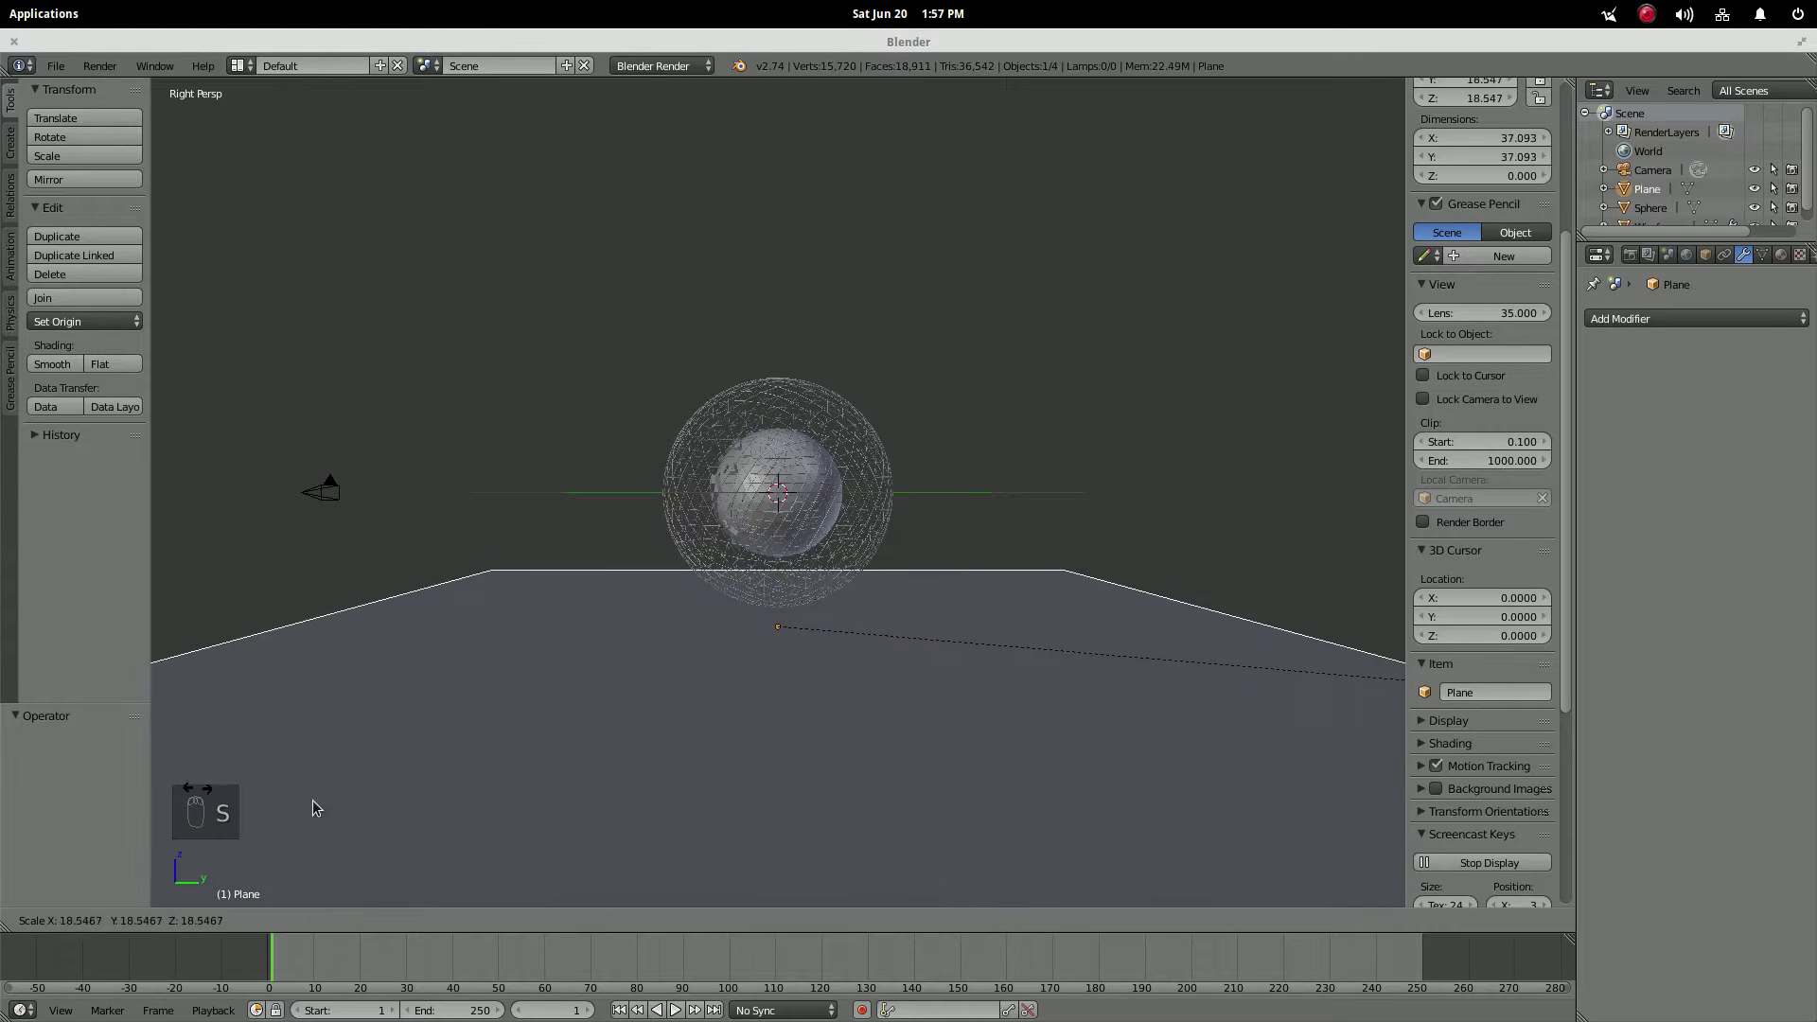
click(1126, 832)
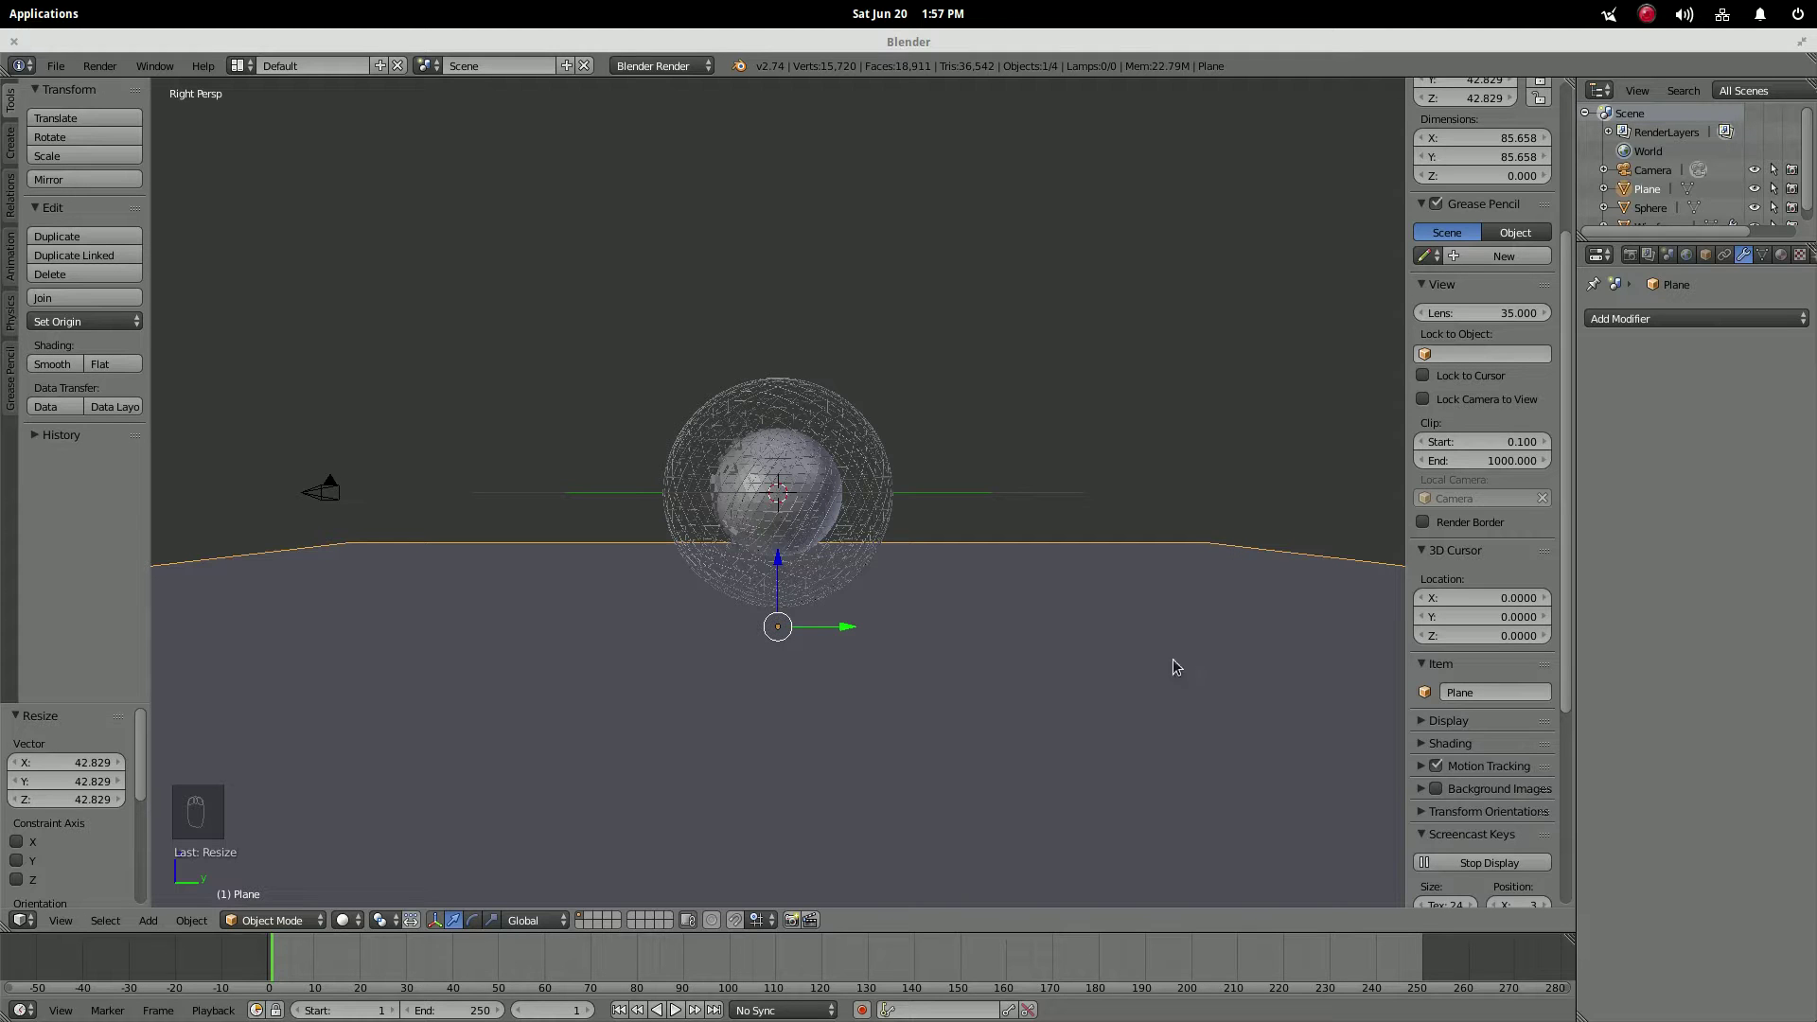
- Tilt the floor plane by -7.422° in the right view and return to the camera view
key(r)
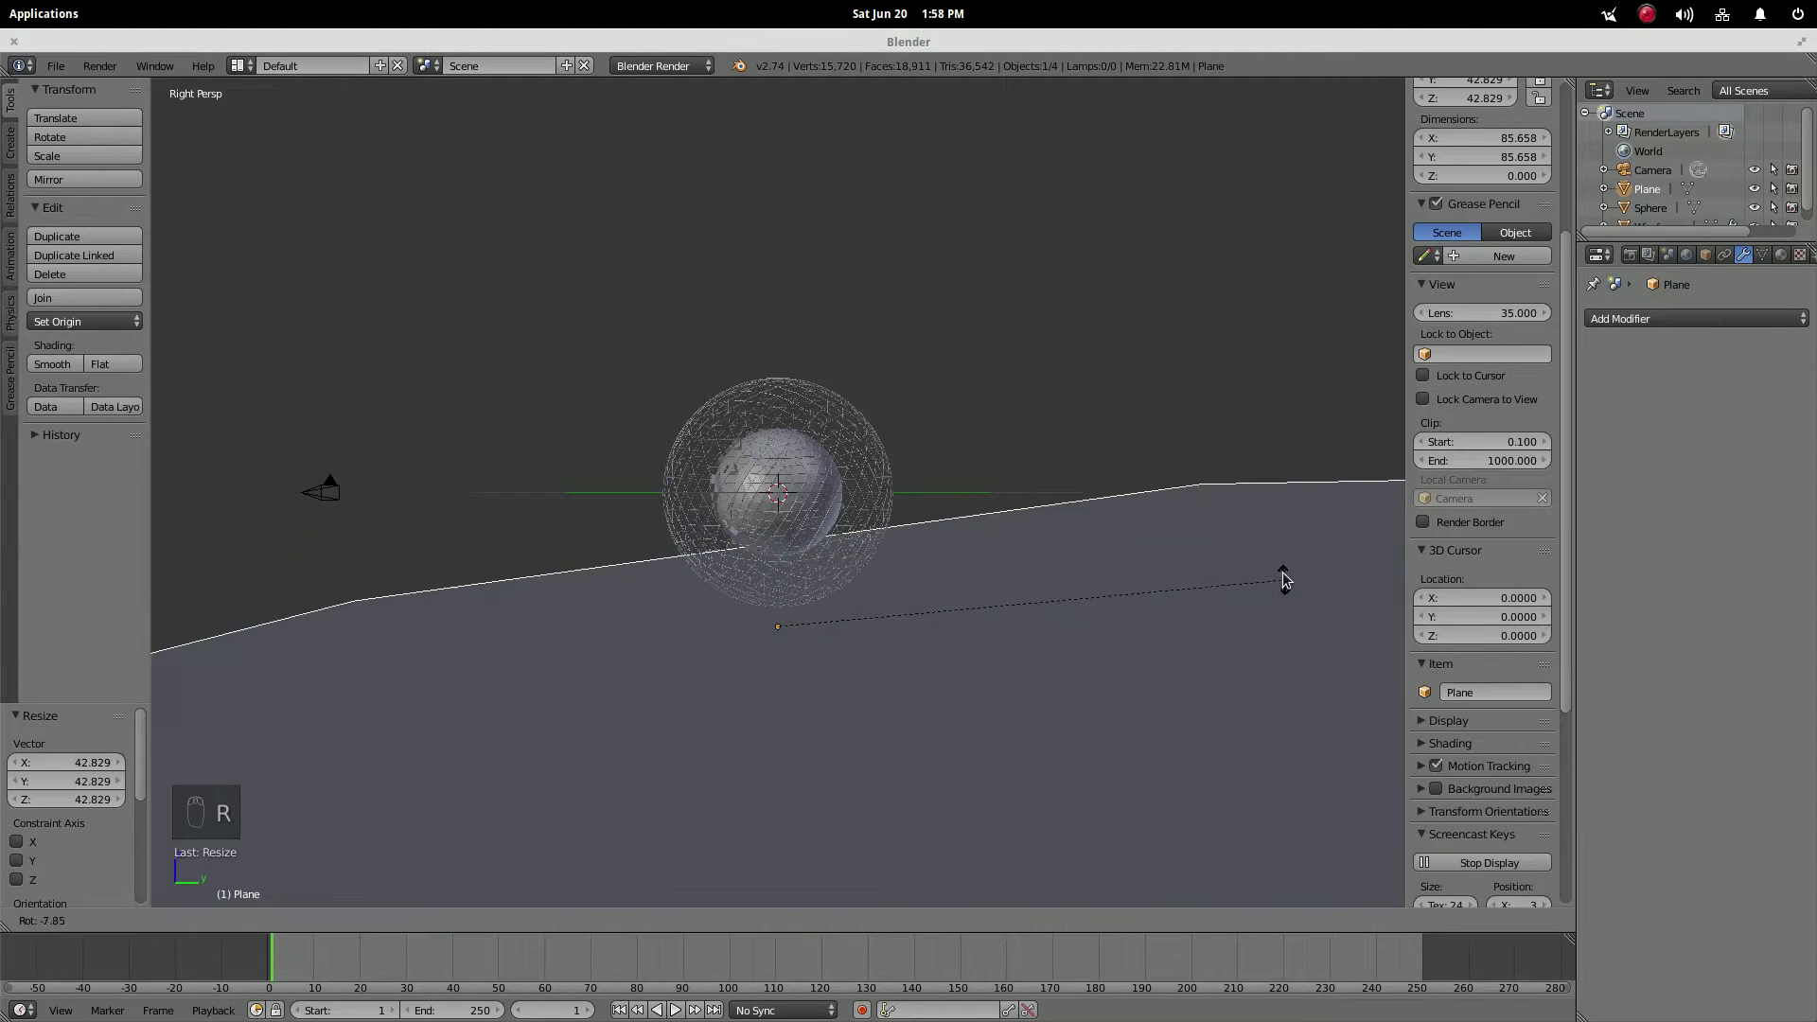
click(1268, 590)
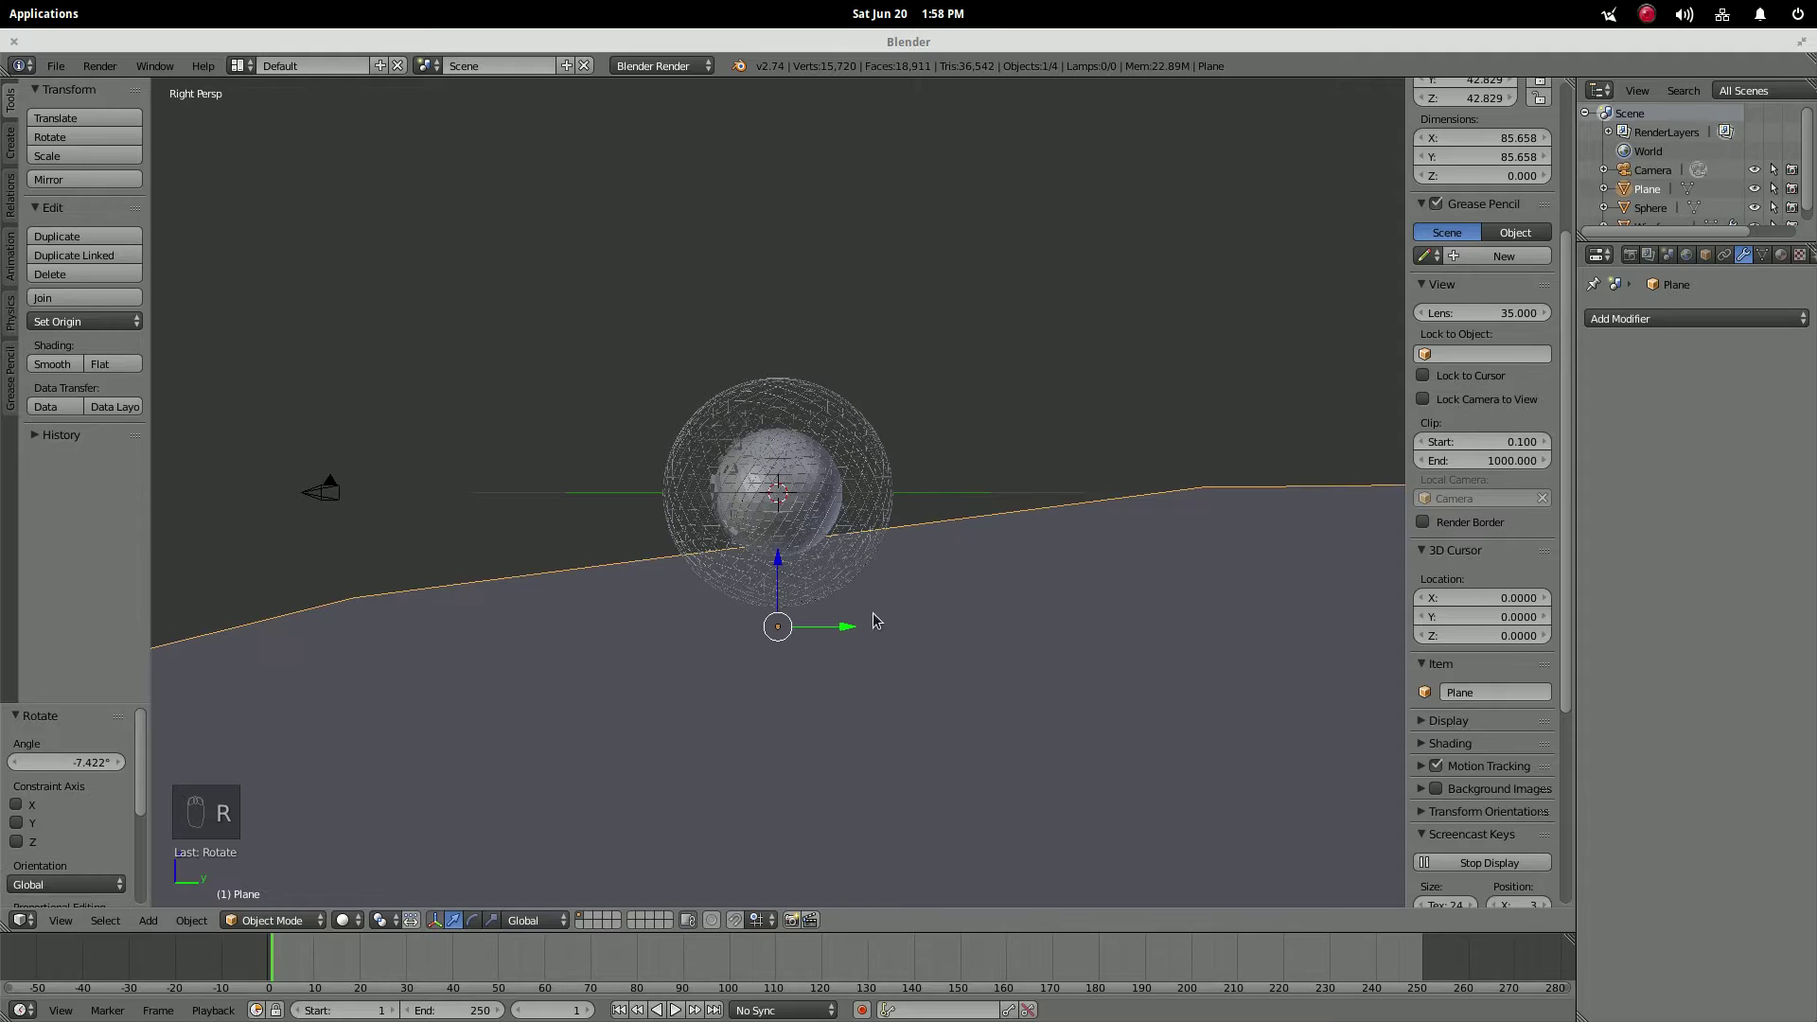
key(KP_0)
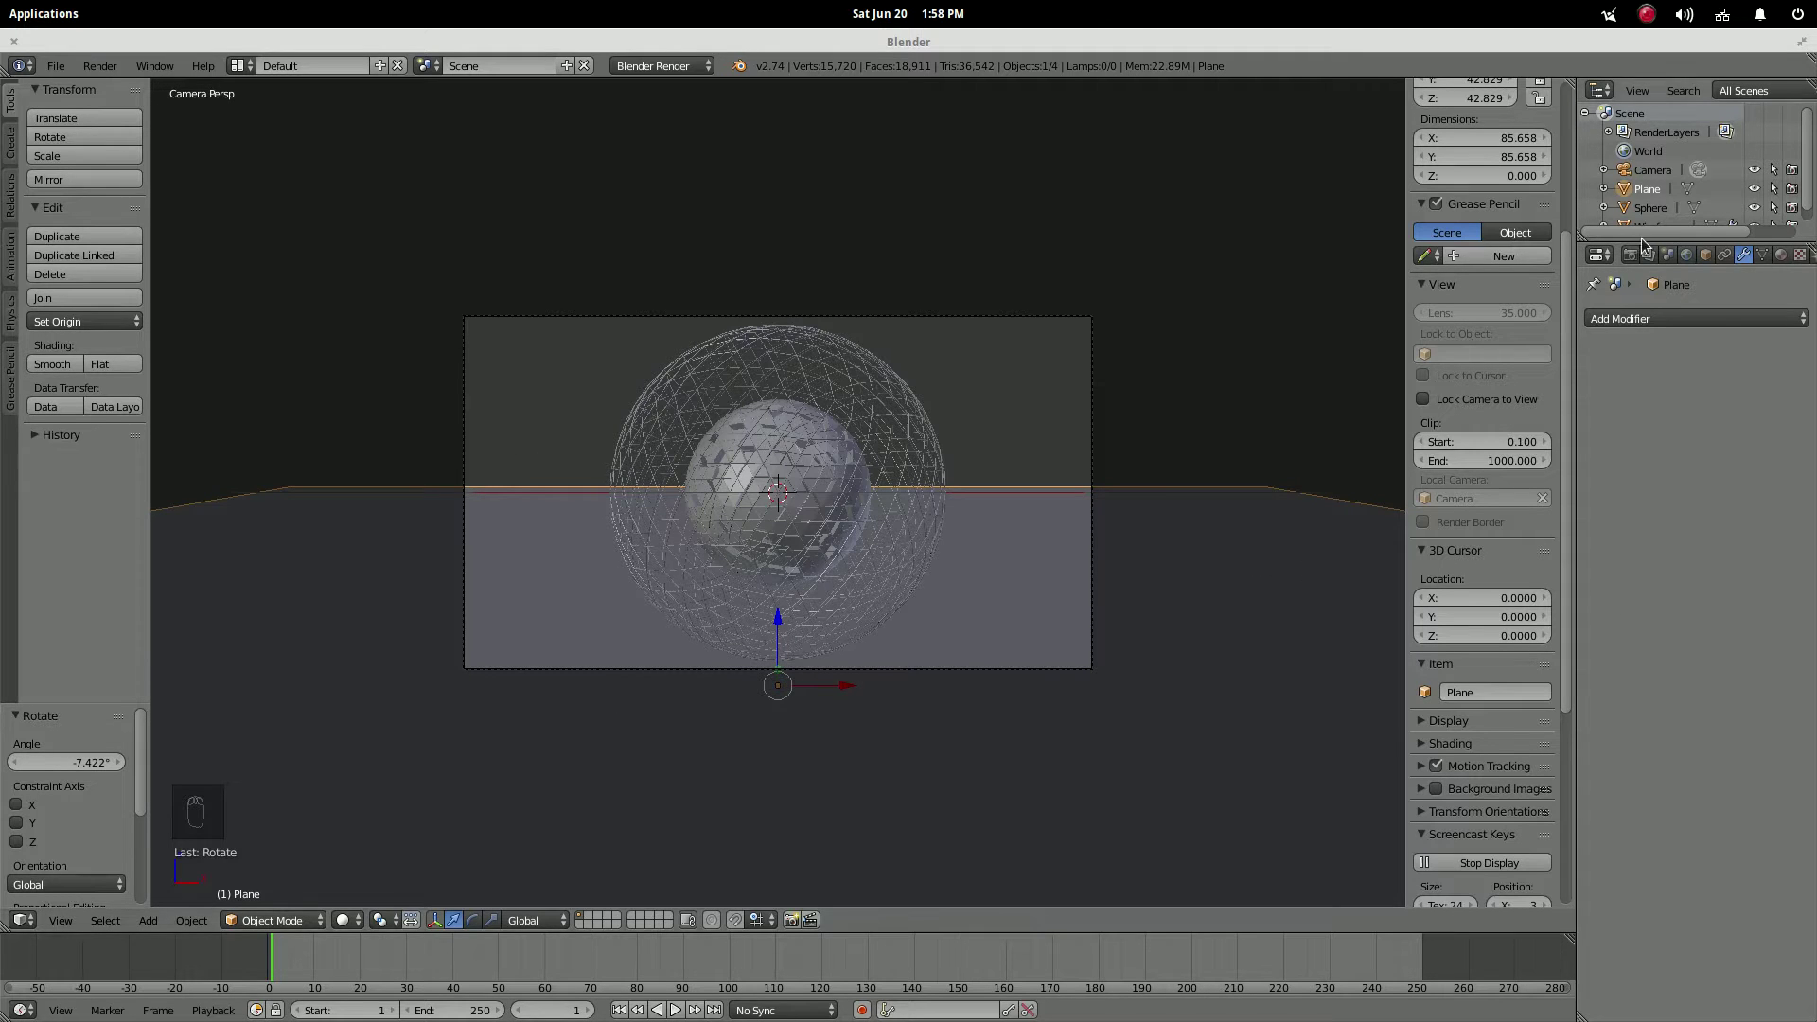
- Switch the render engine to Cycles Render and give the World a node-based Background surface coloured black
click(1685, 255)
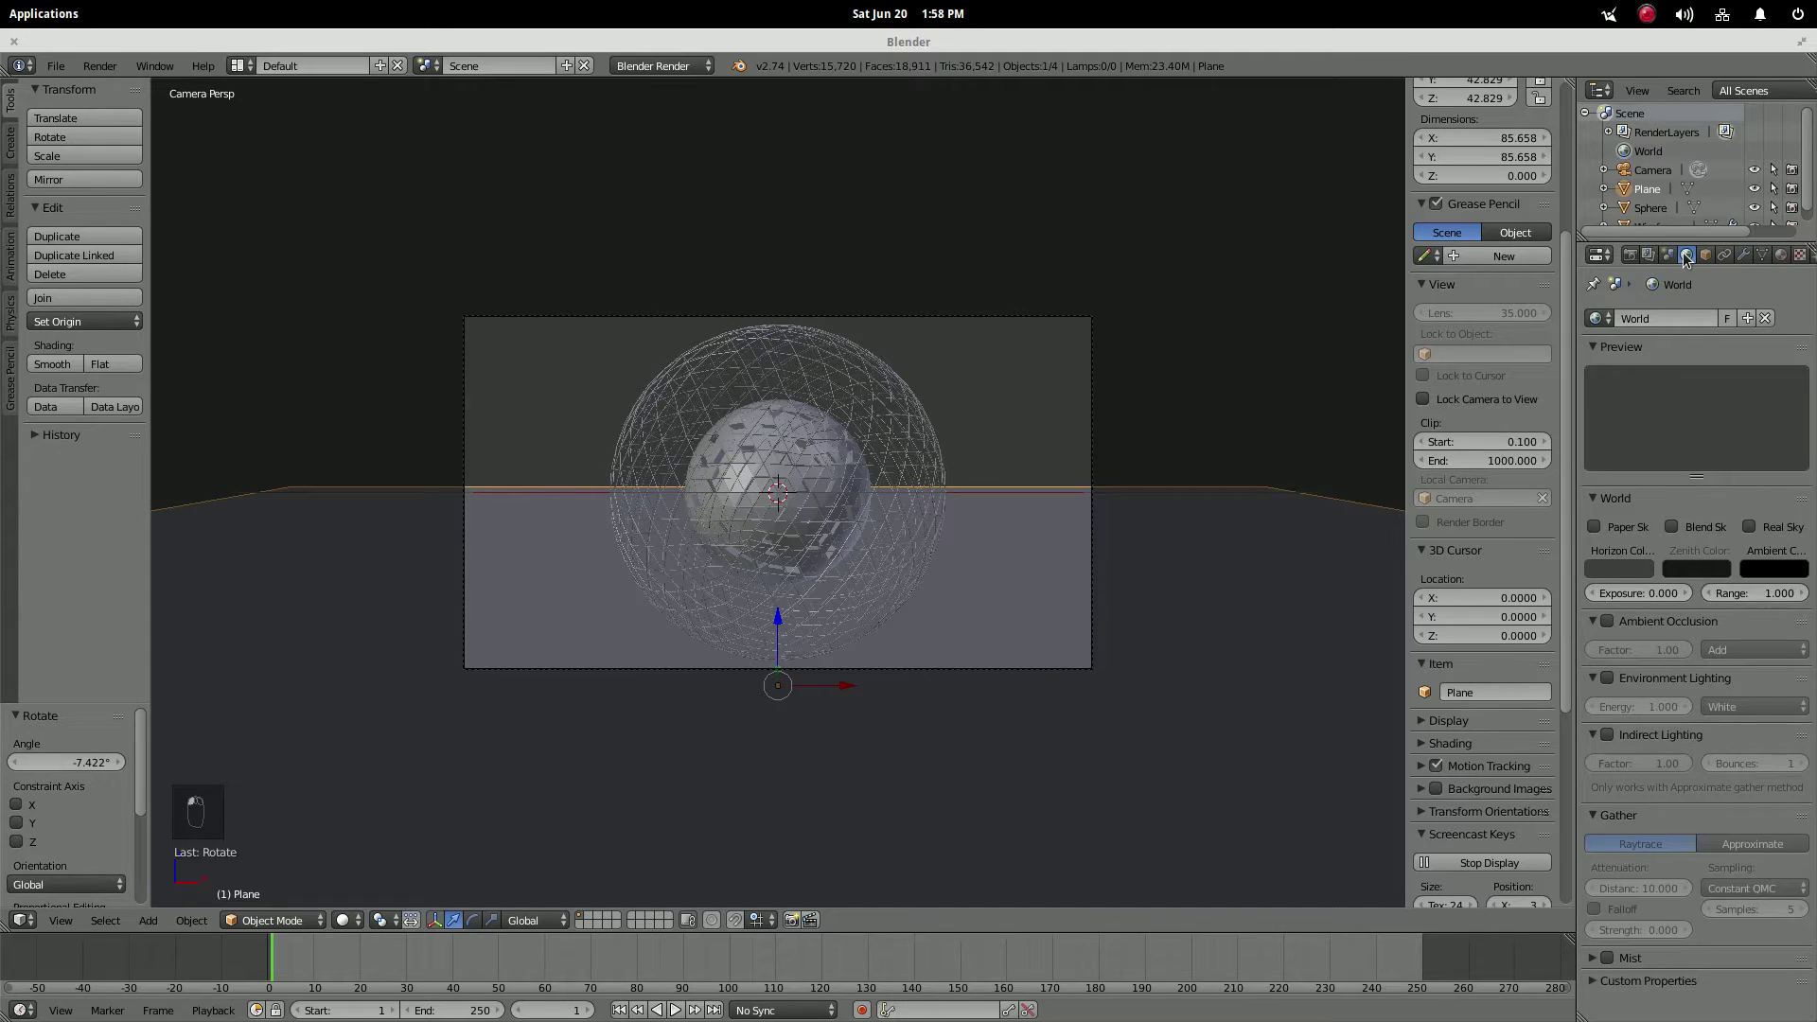
click(651, 66)
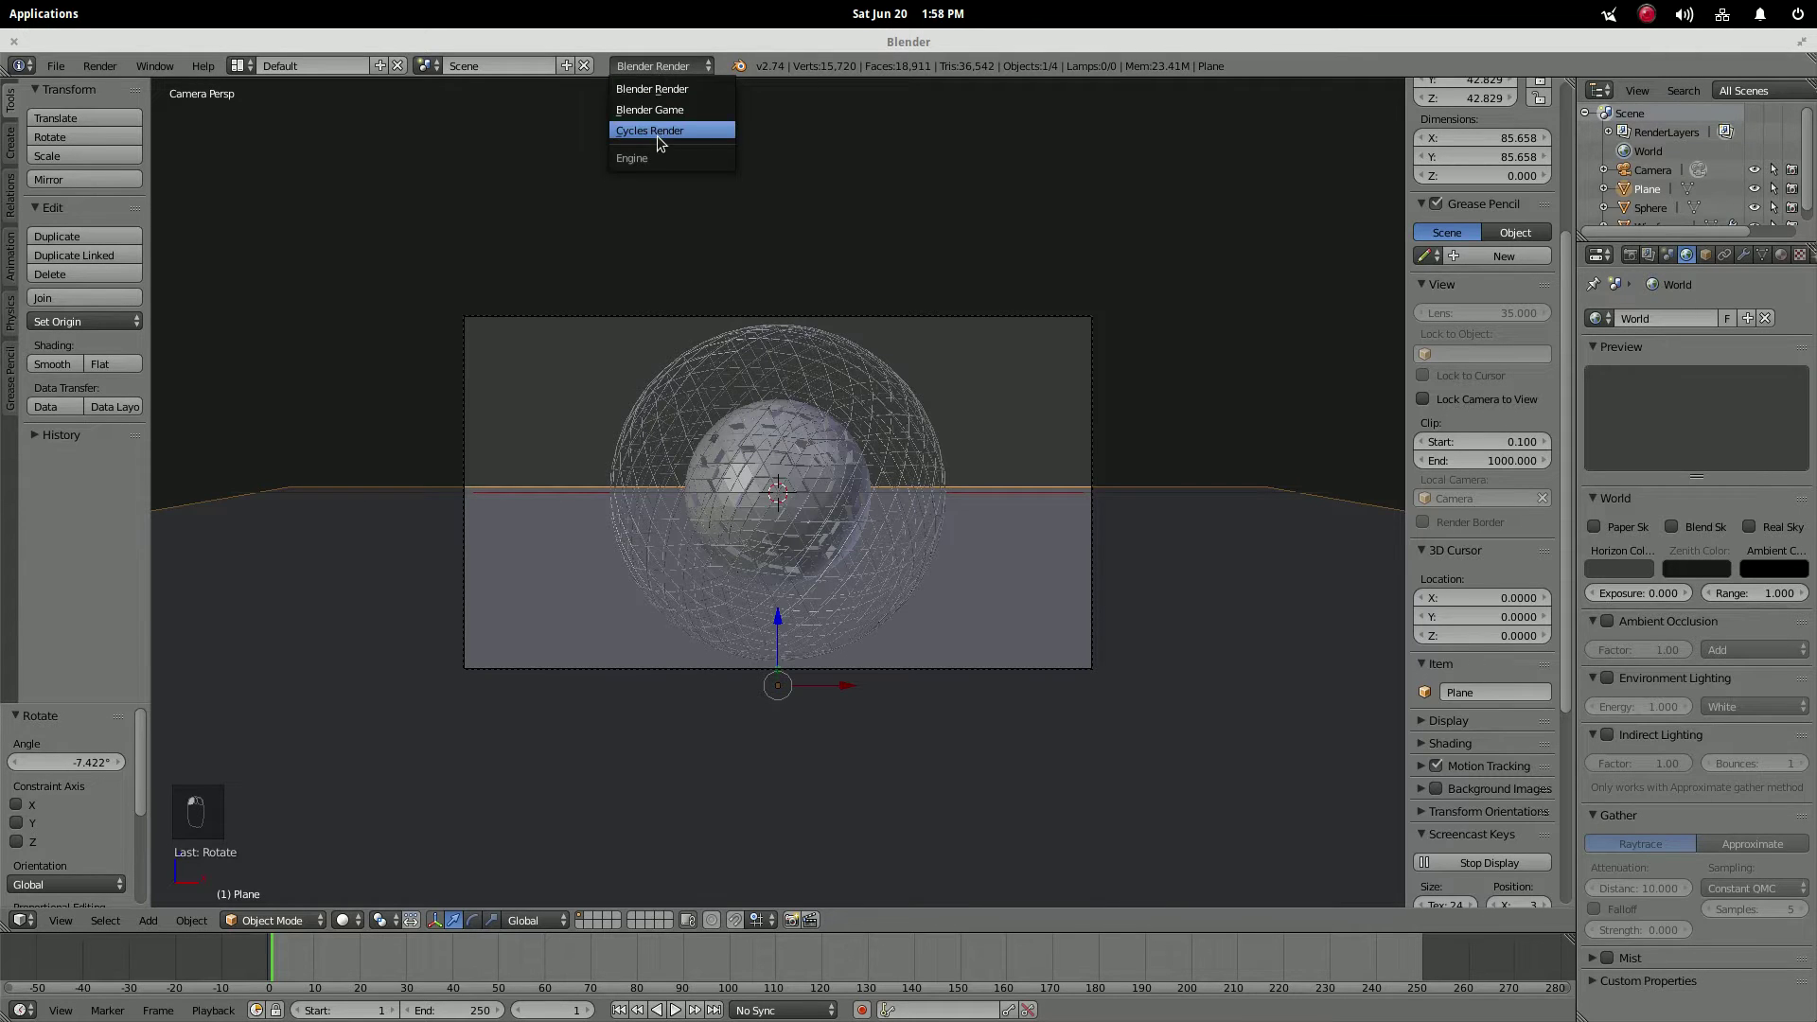
click(656, 133)
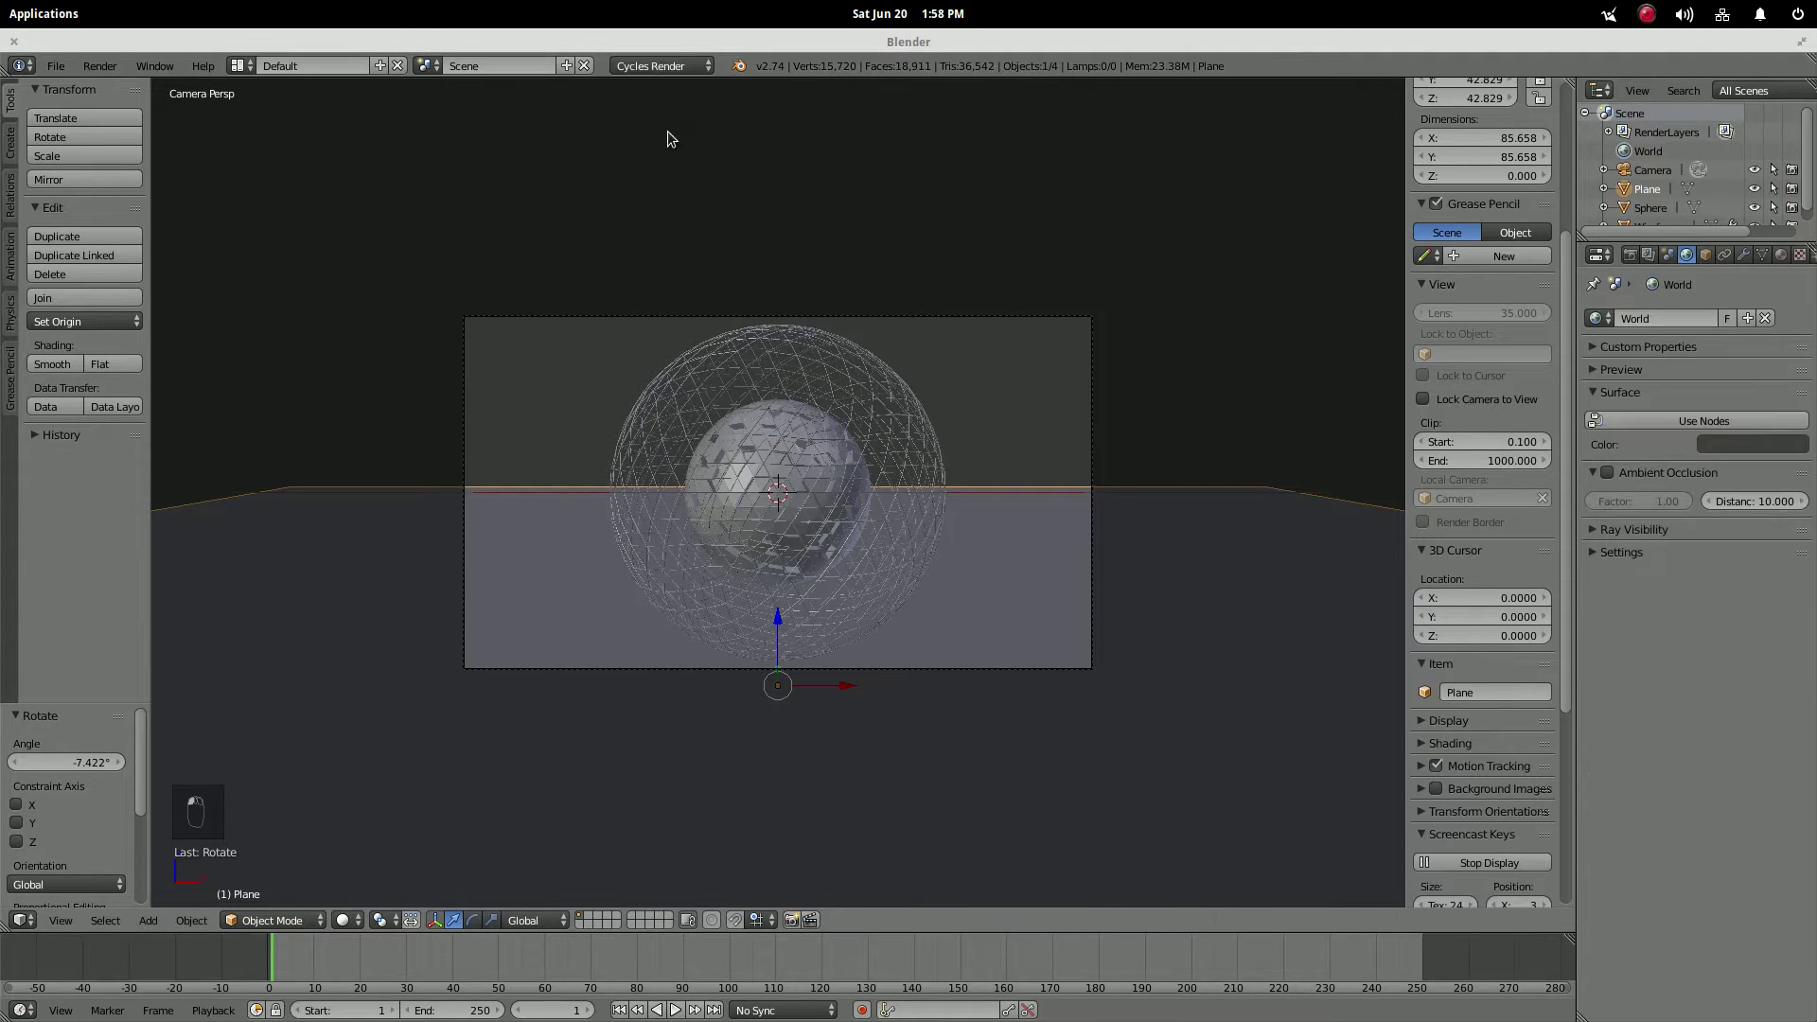
click(1661, 418)
click(1716, 455)
drag(1775, 287, 1774, 319)
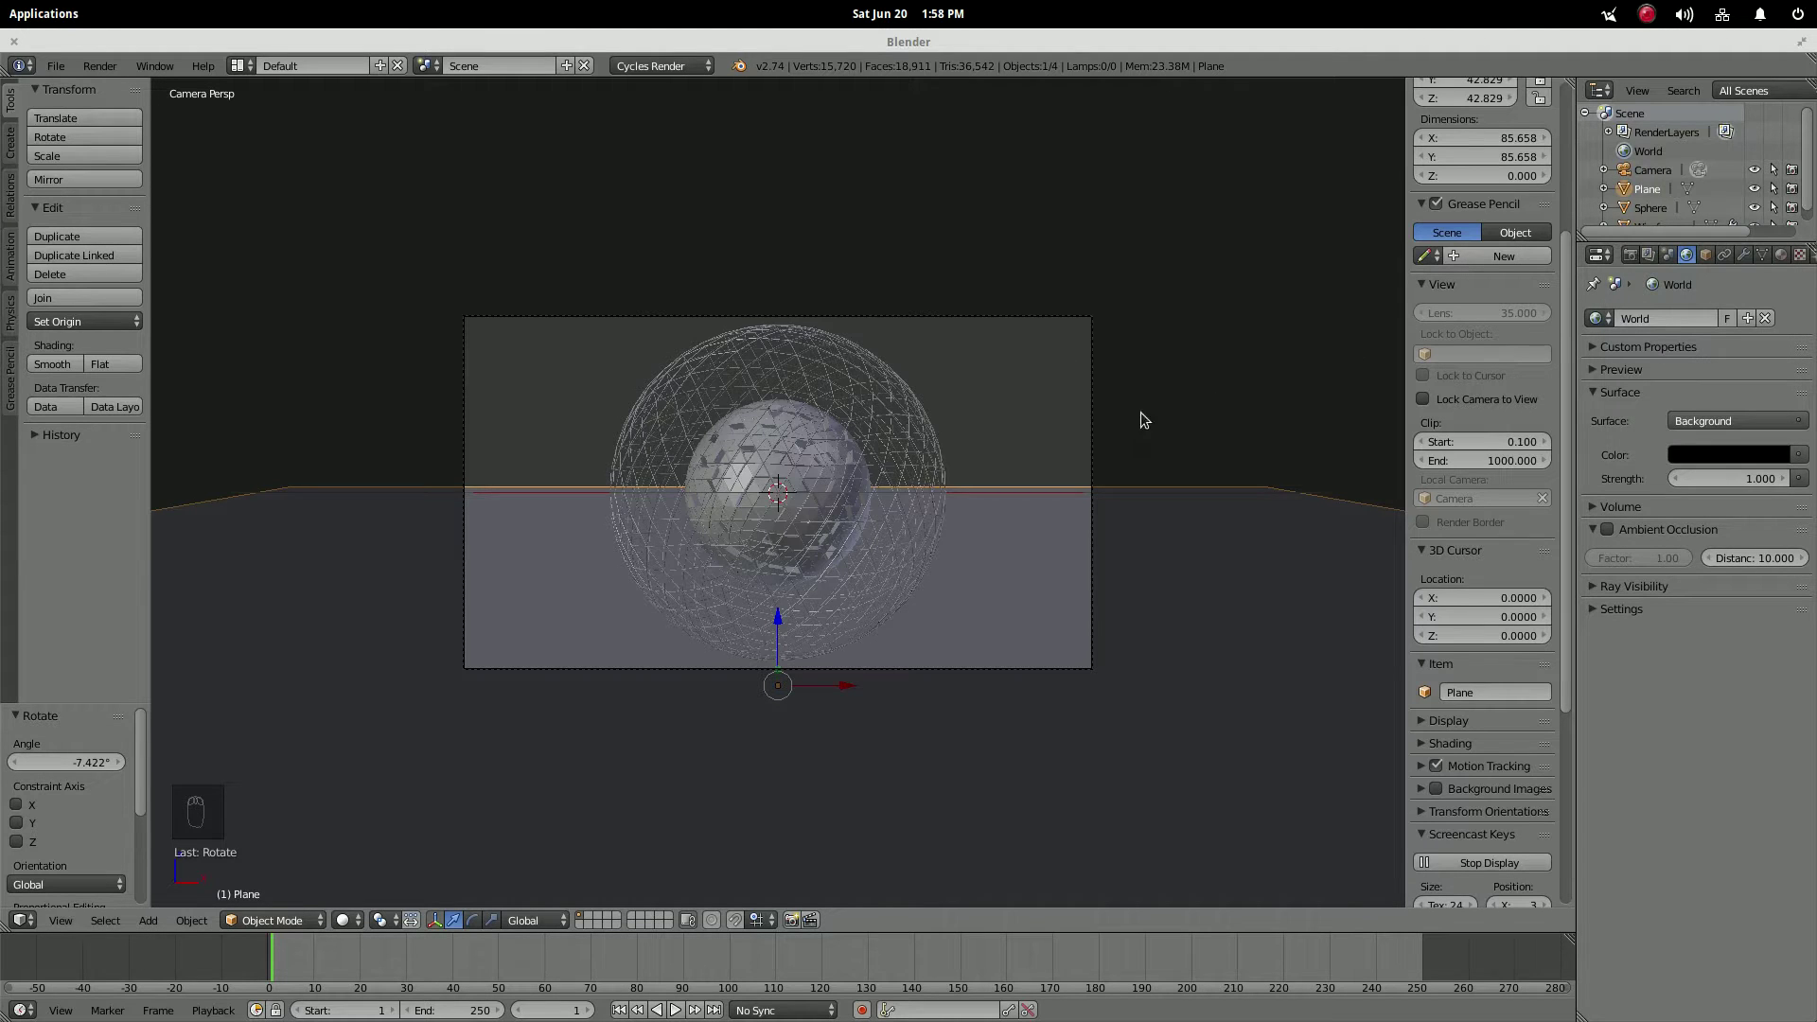
- Select the outer wireframe sphere and give it a new material with an Anisotropic BSDF surface
right_click(888, 431)
scroll(791, 404, up, 3)
right_click(787, 403)
right_click(842, 277)
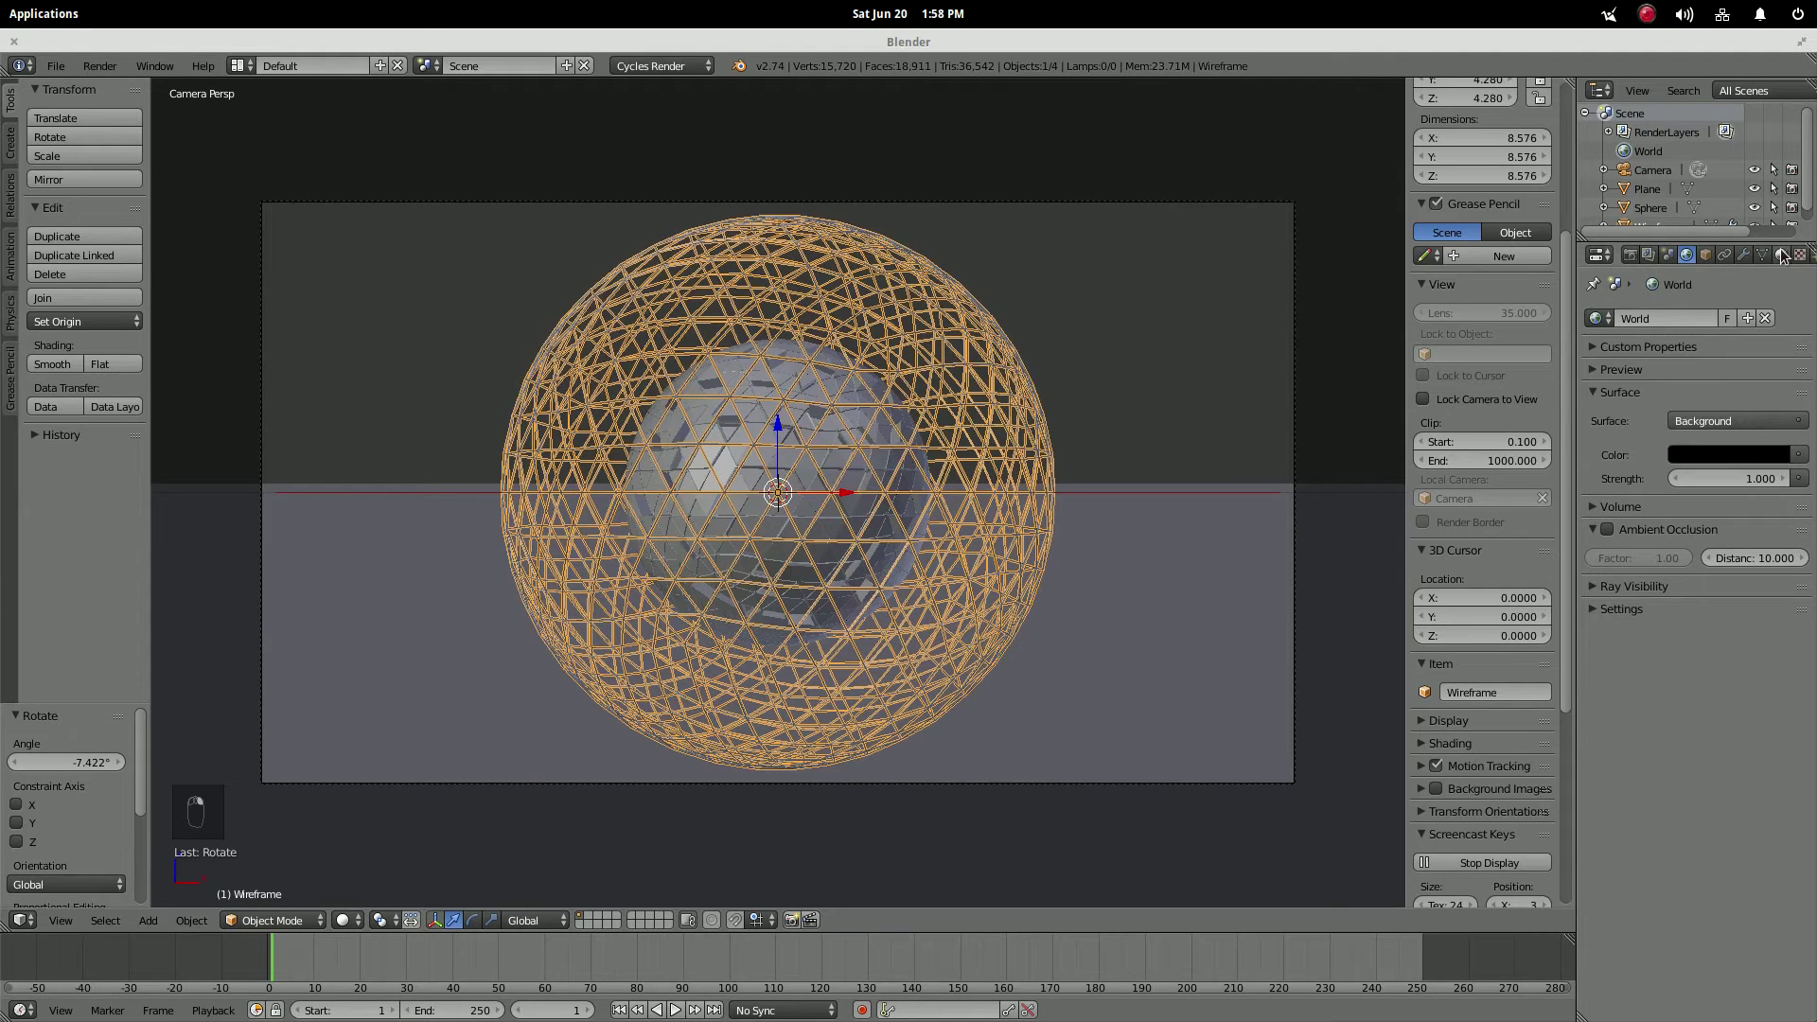
click(1780, 256)
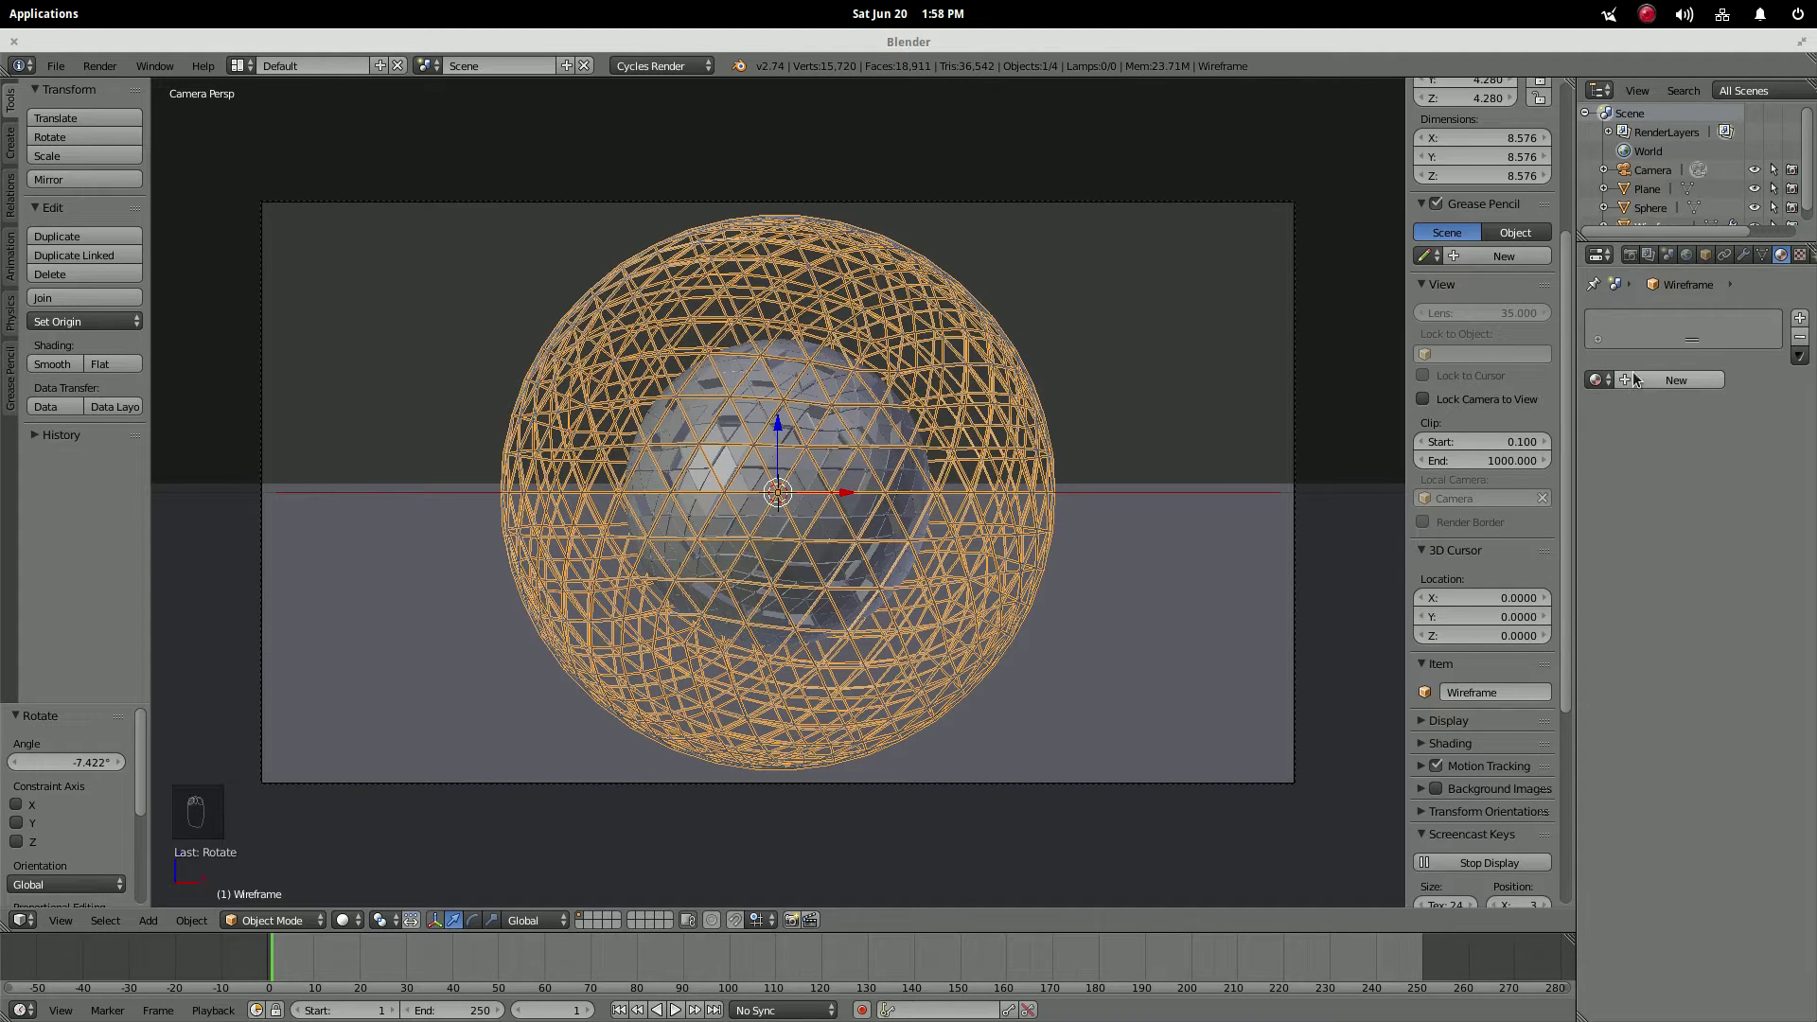
click(1629, 379)
click(1677, 480)
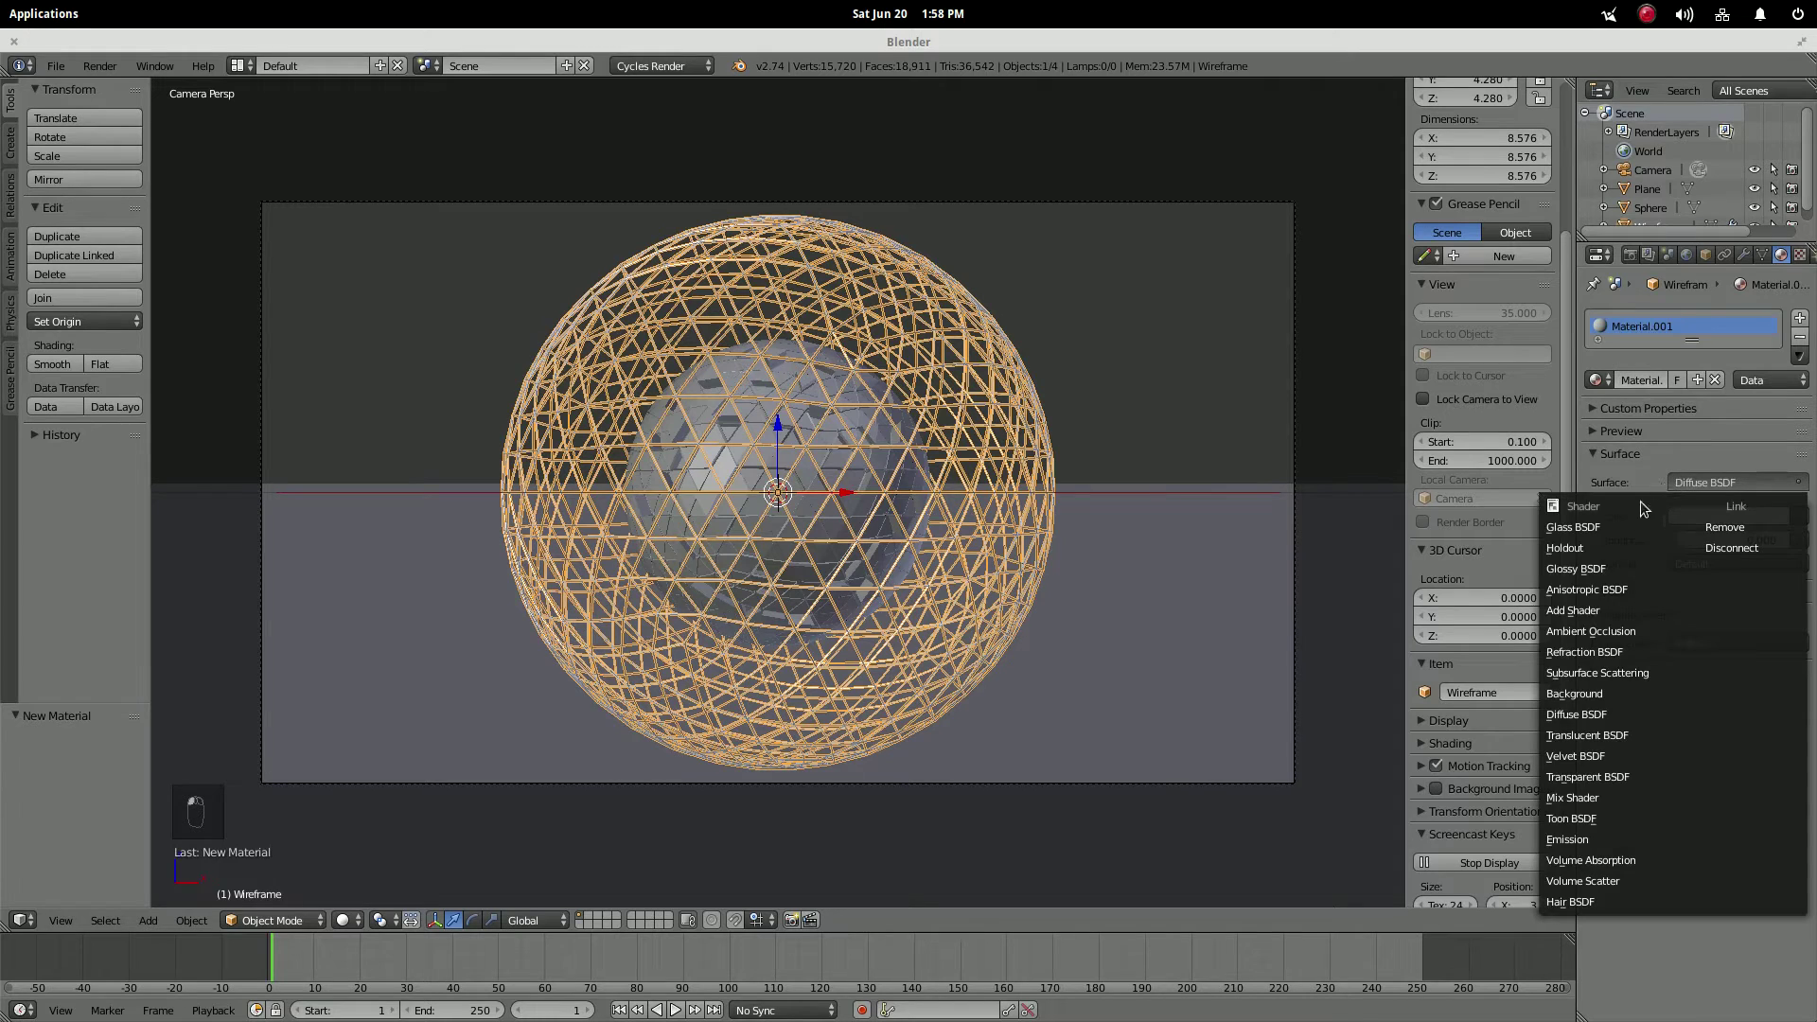
click(1599, 589)
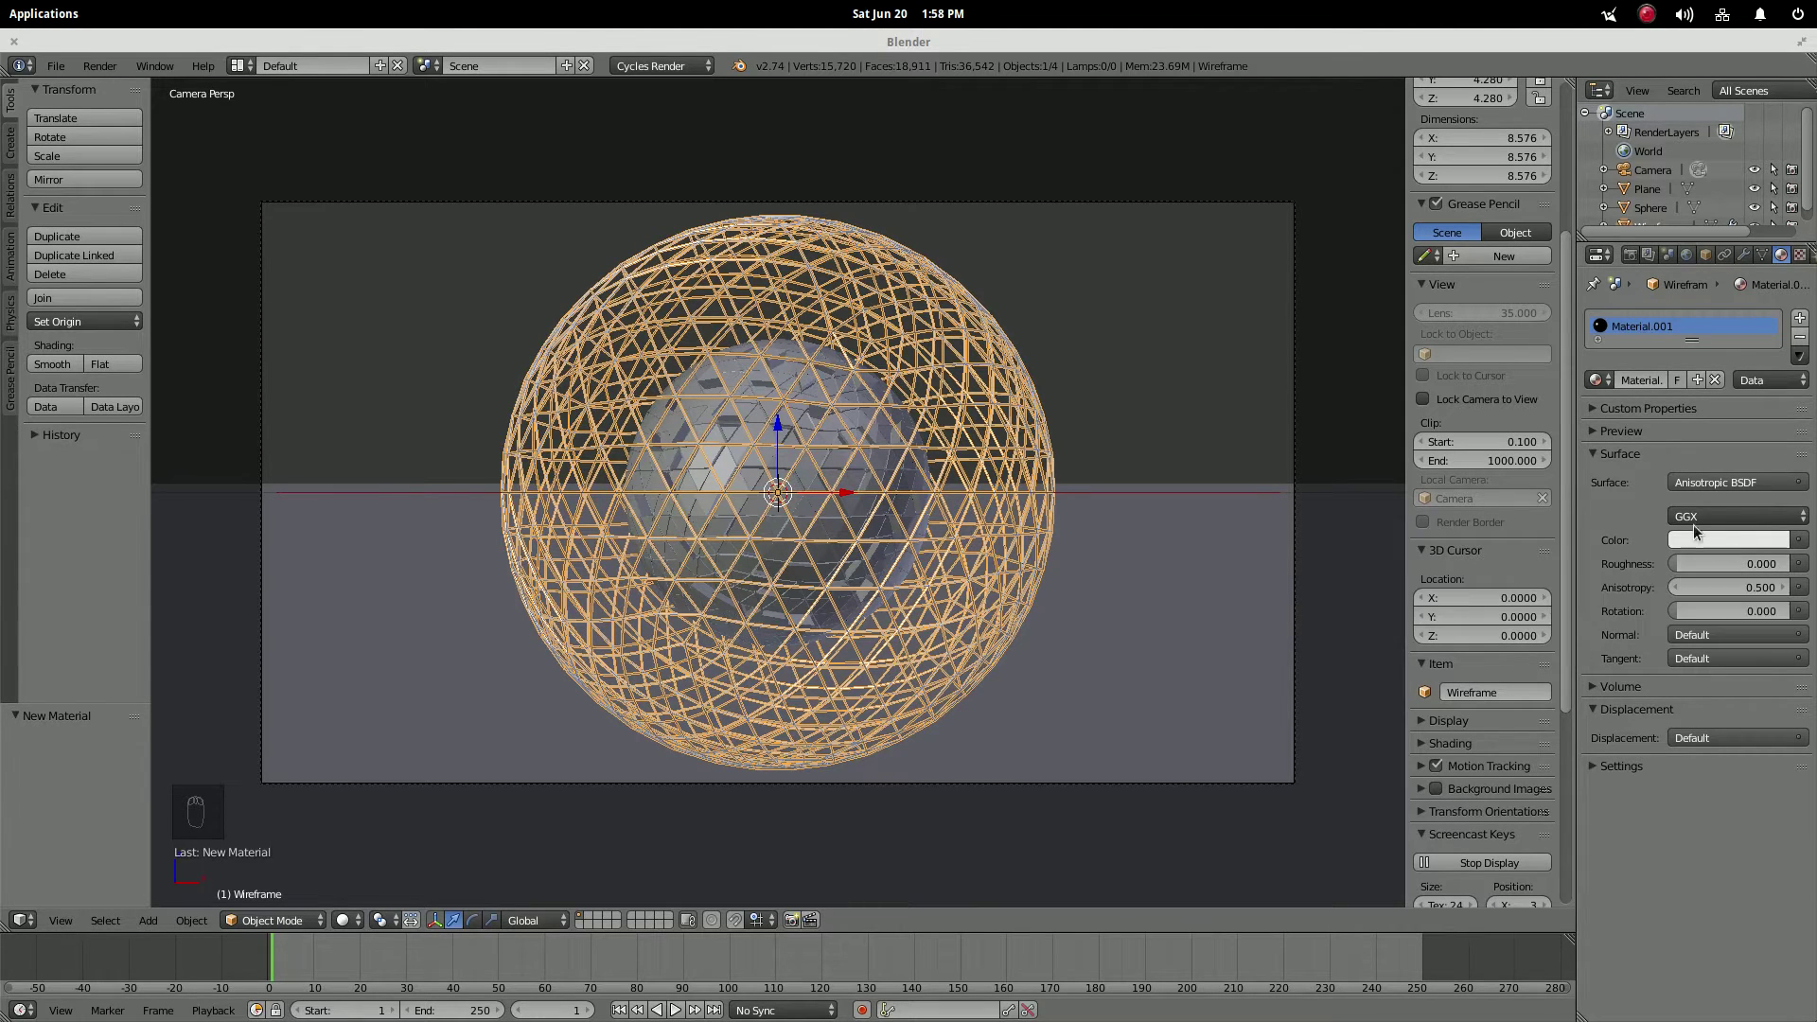
- Show the preview of the wireframe's material and set its roughness to 0.05
click(1599, 433)
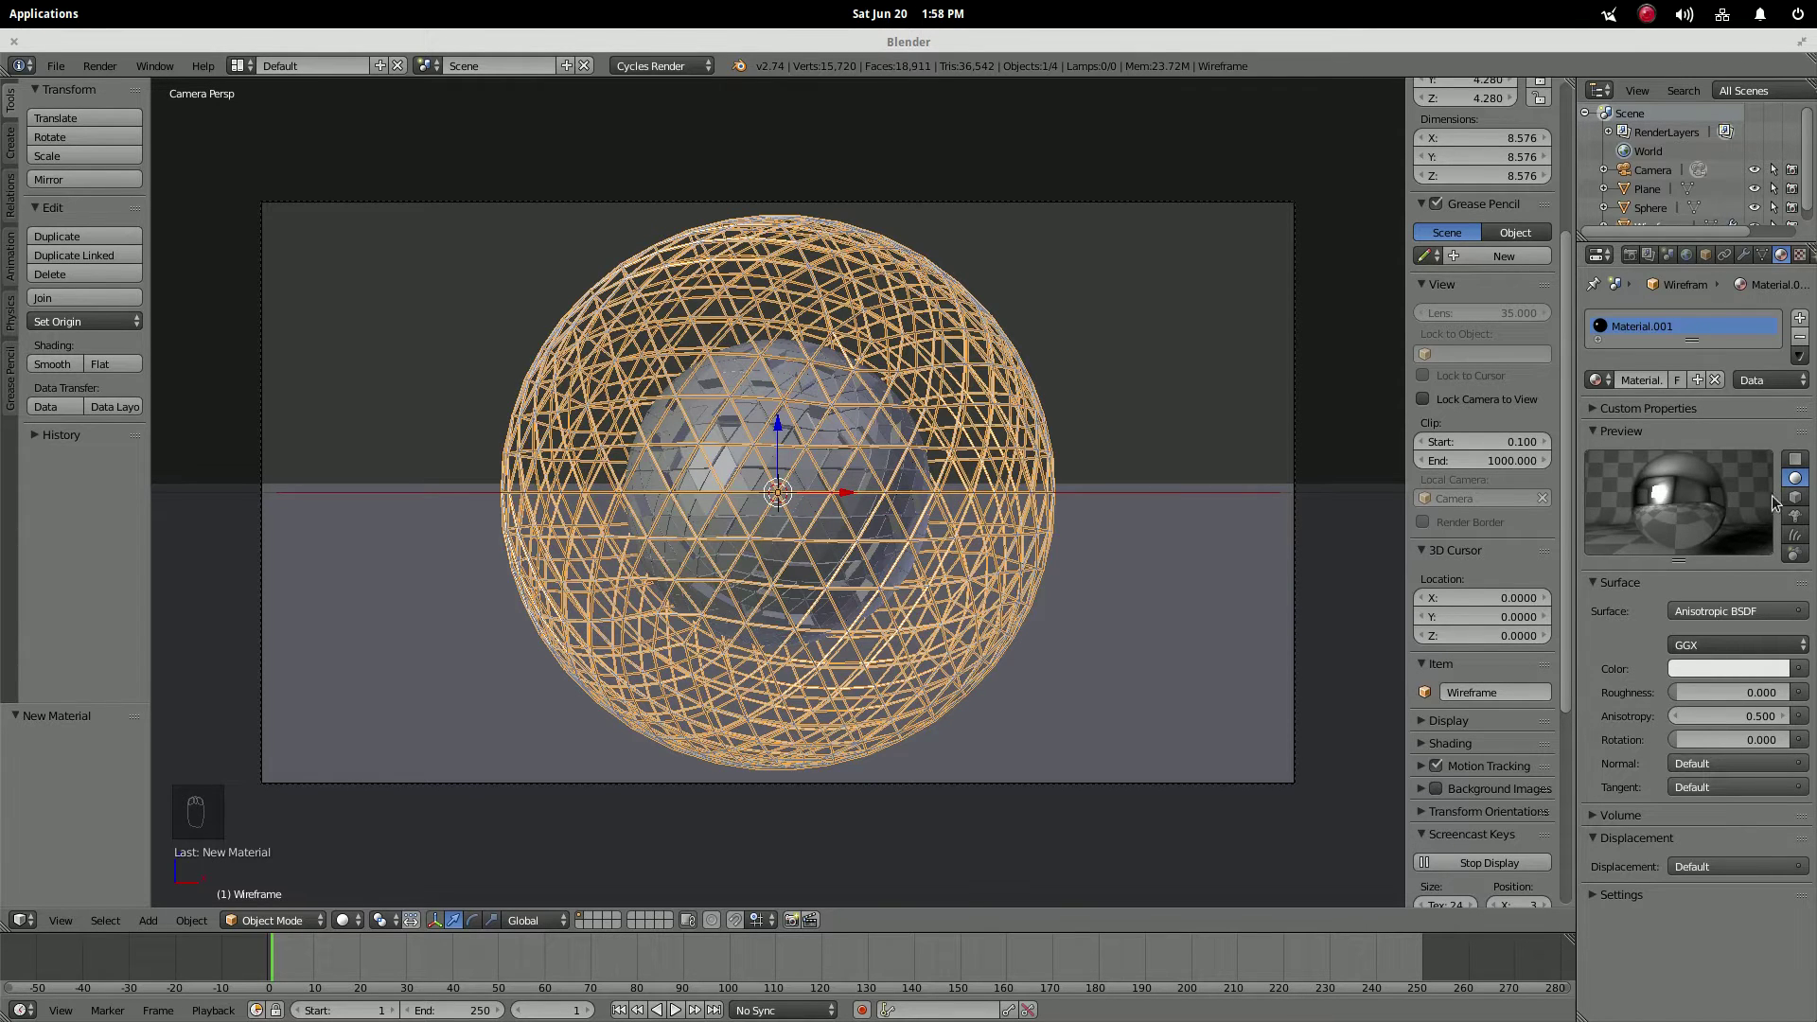
click(1700, 683)
text(.05)
key(Return)
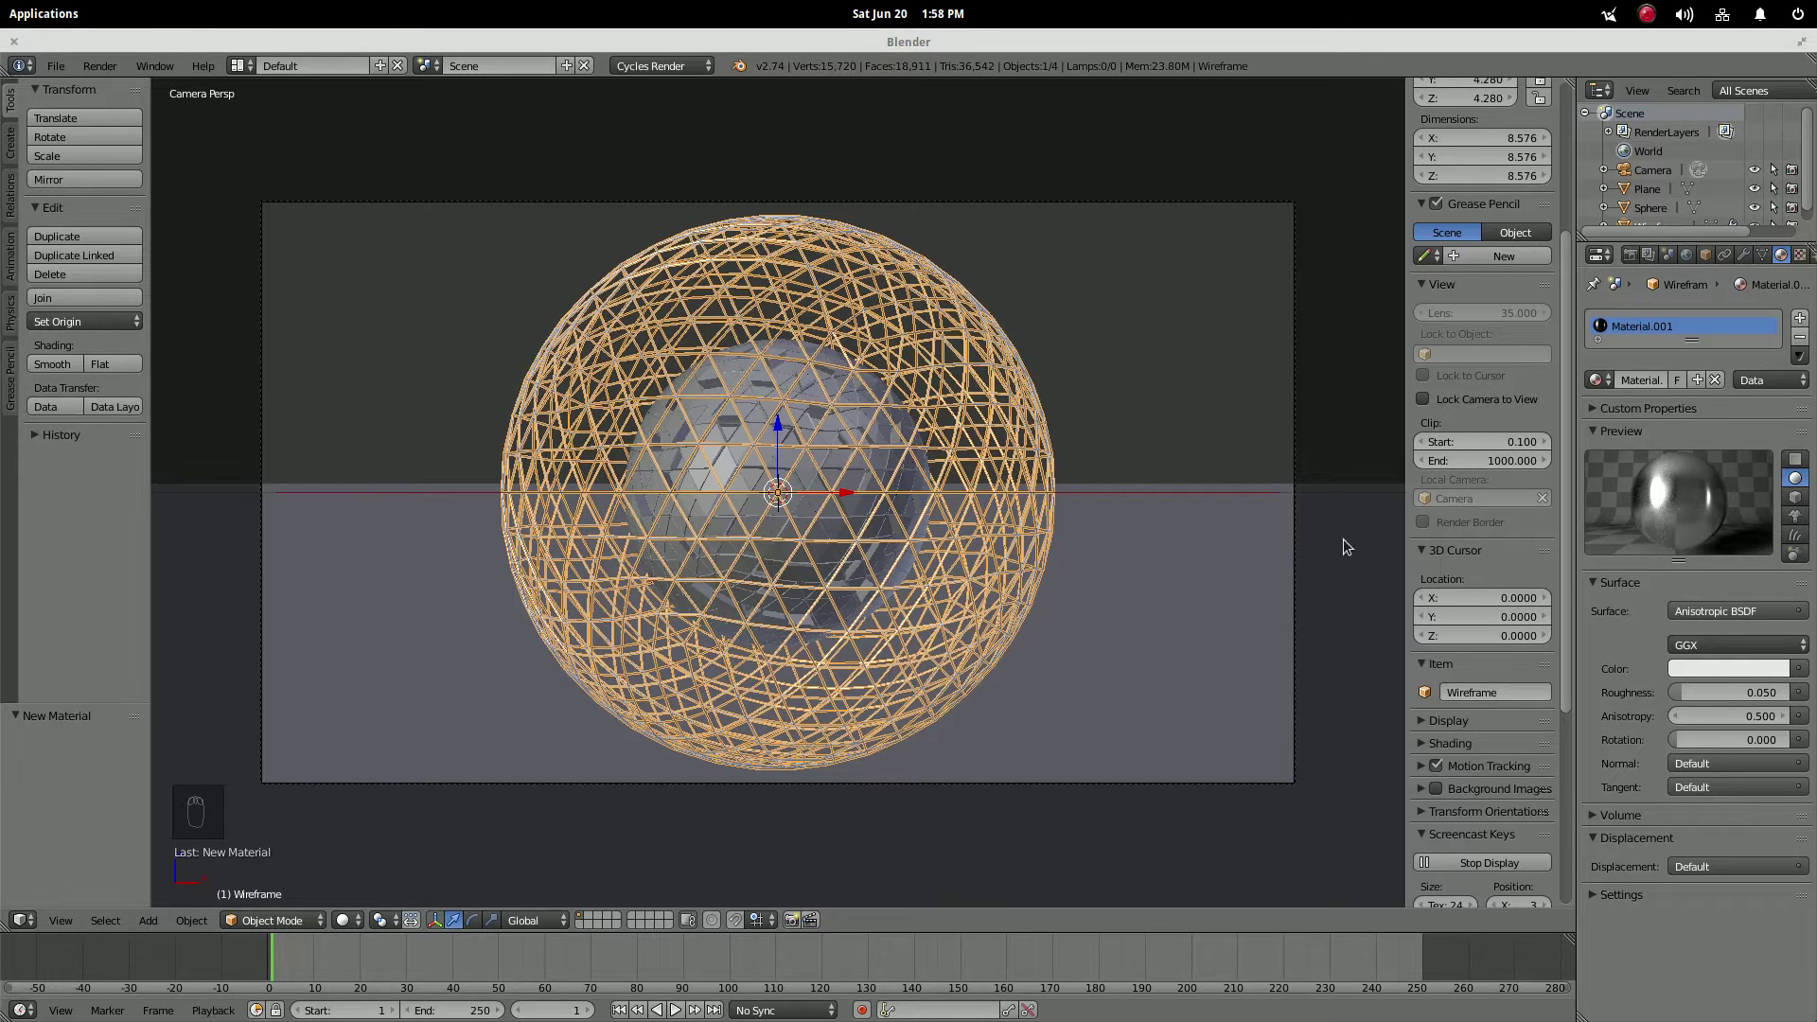
- Assign the wireframe's existing material, Material.001, to the inner panelled sphere
right_click(784, 465)
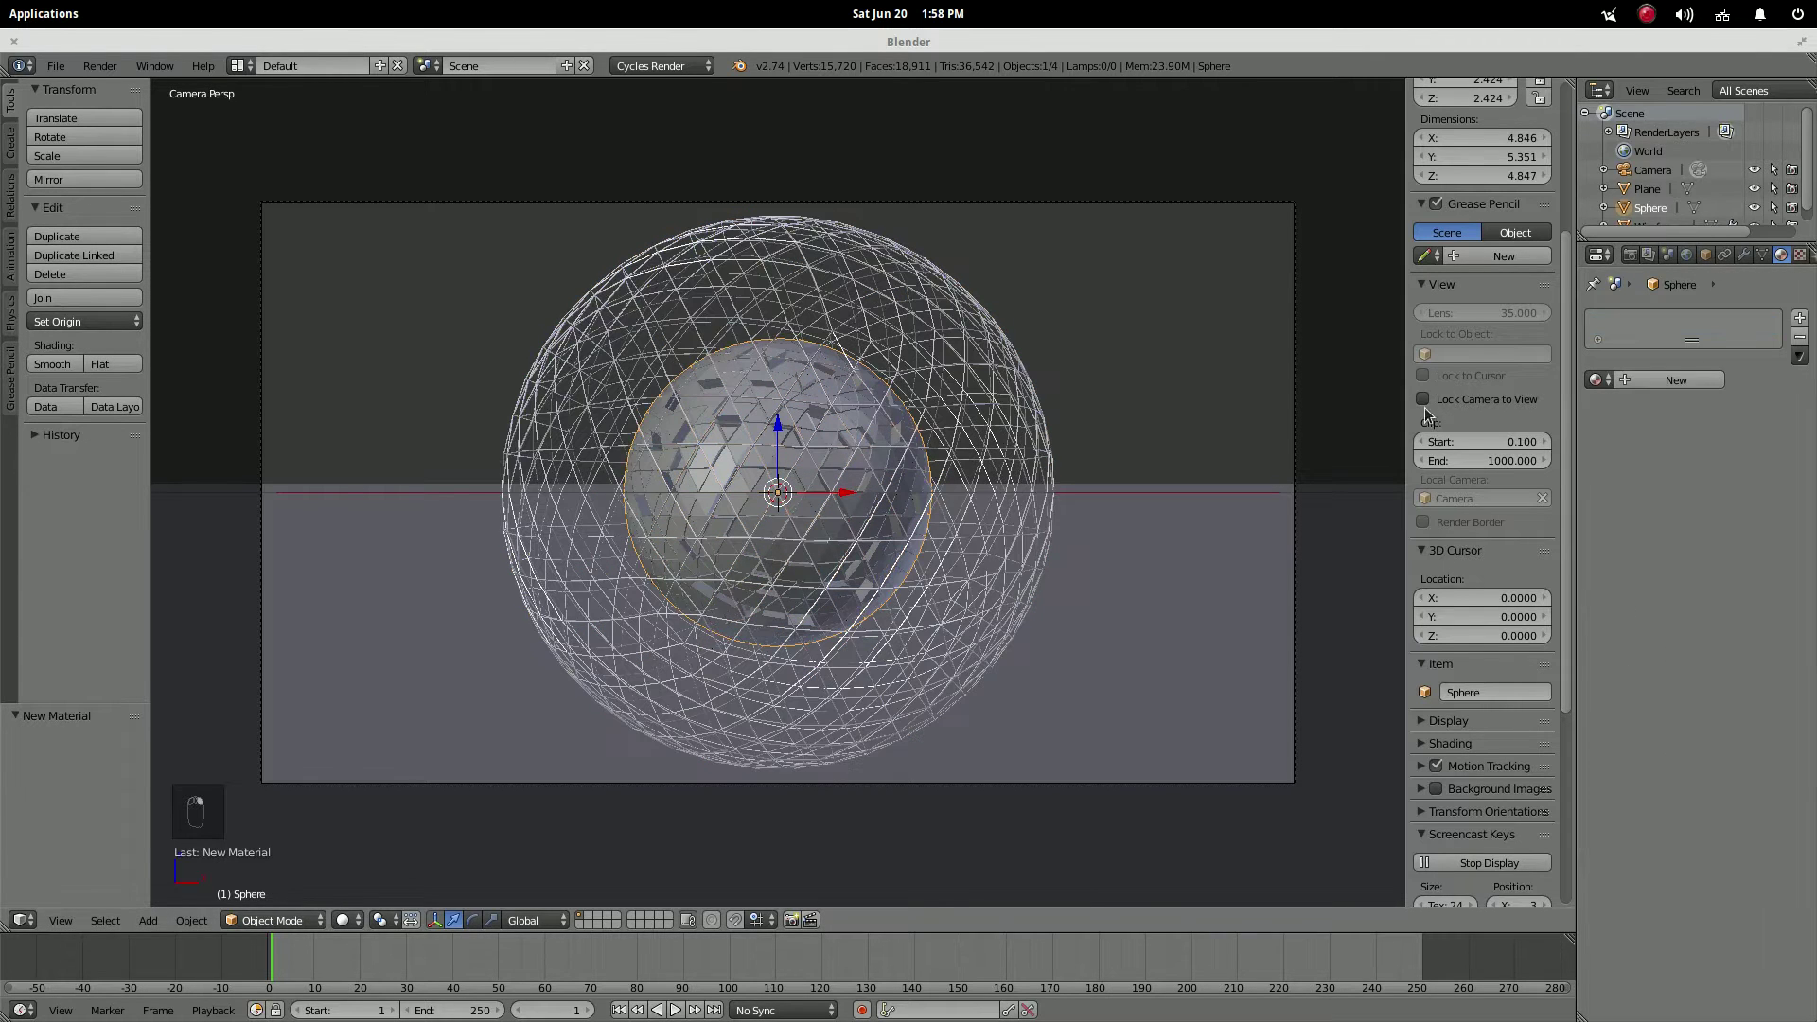
click(1598, 380)
click(1546, 427)
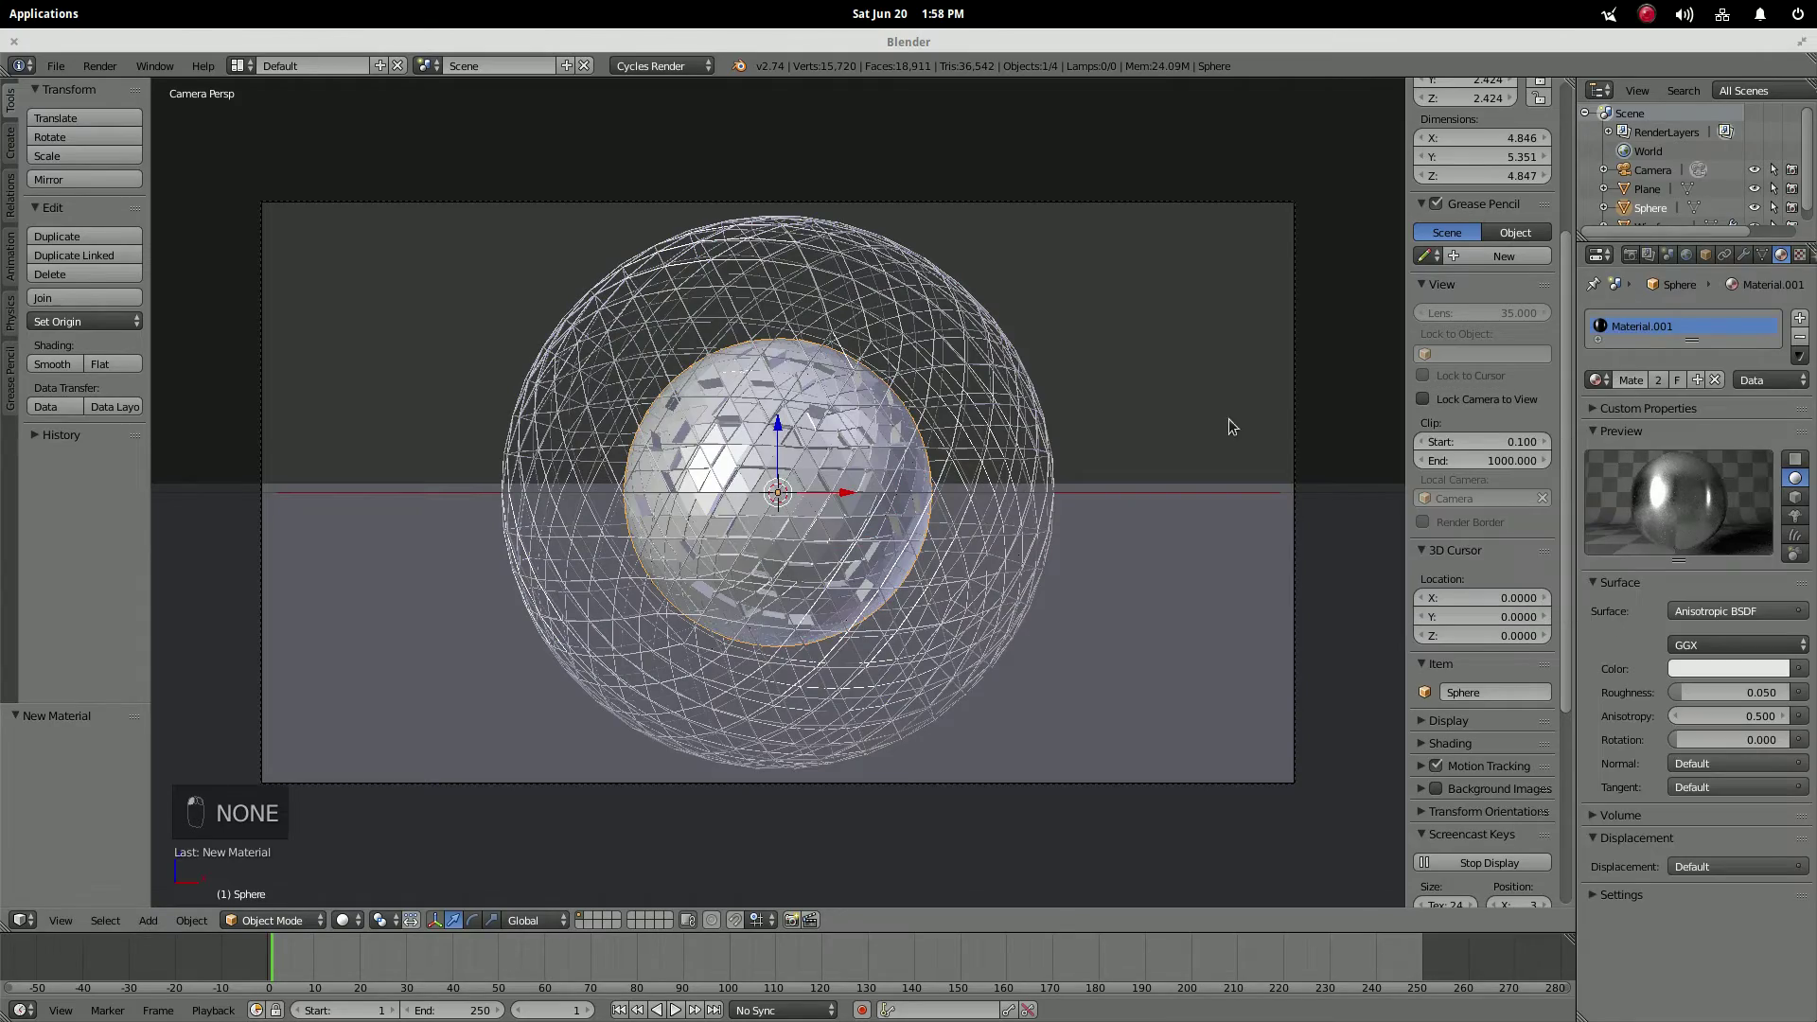
- Render a test image of the scene and return to the 3D view
middle_drag(914, 418, 865, 455)
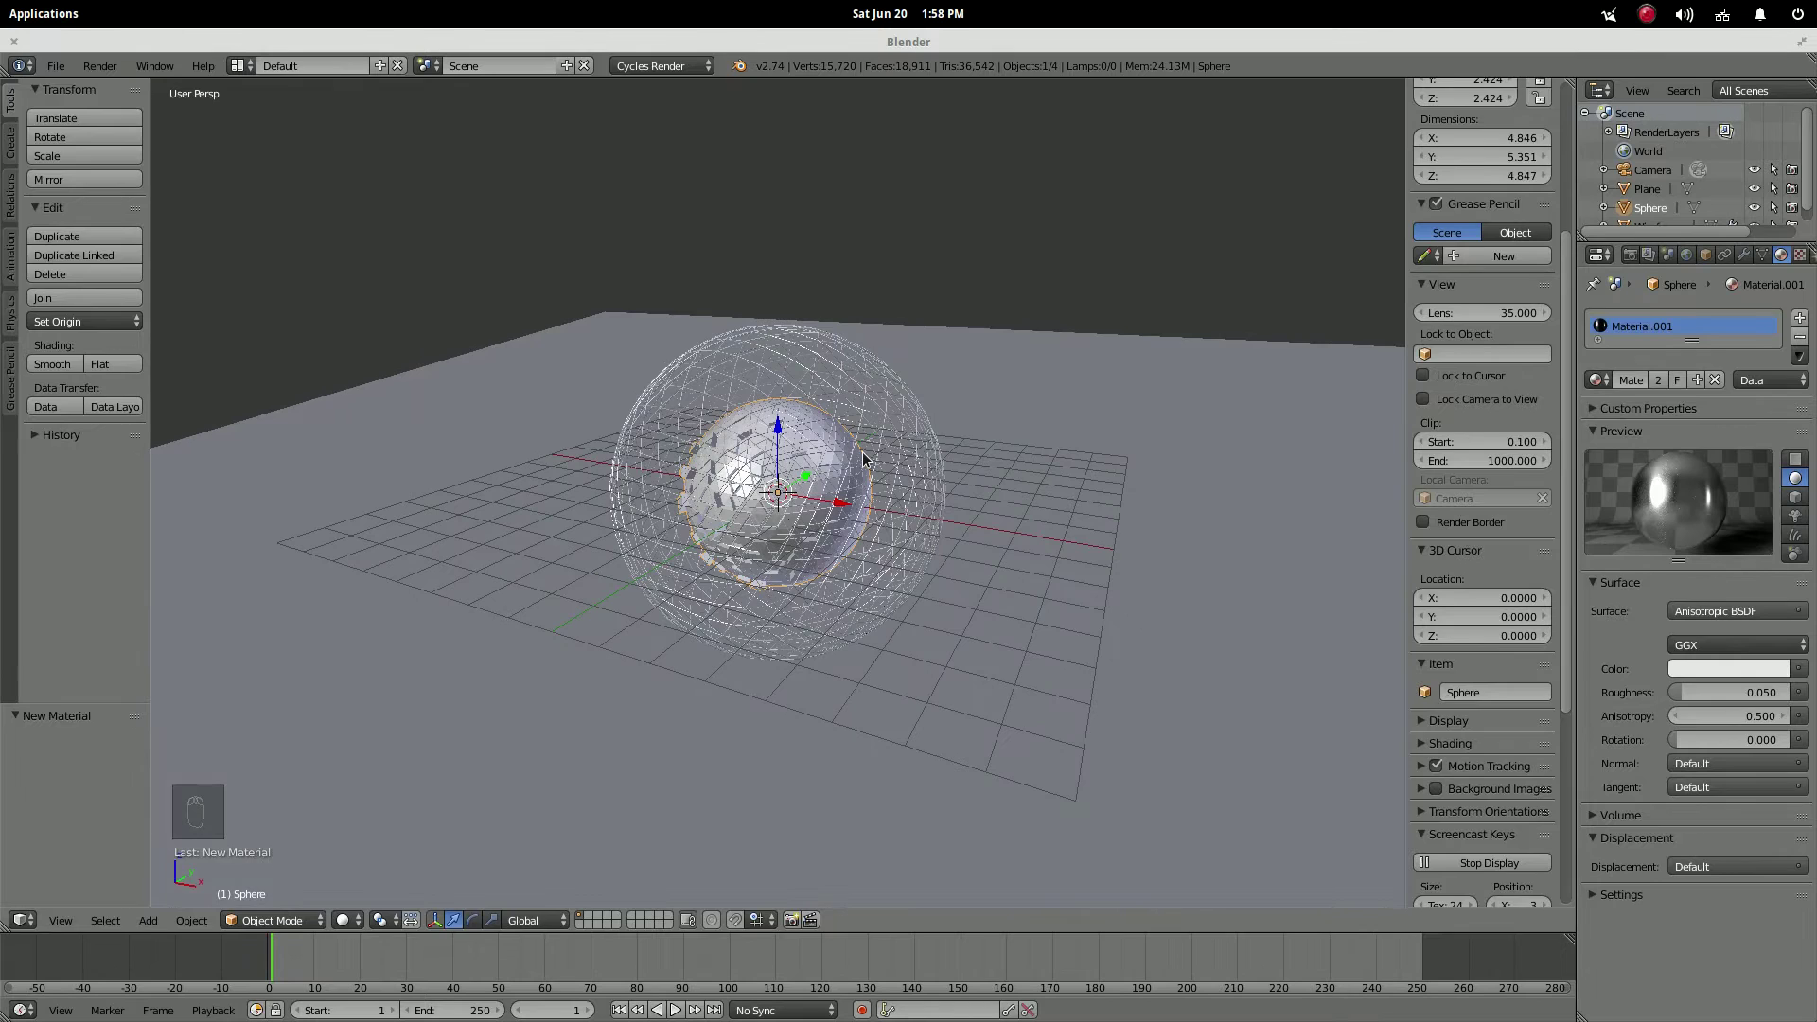
key(F12)
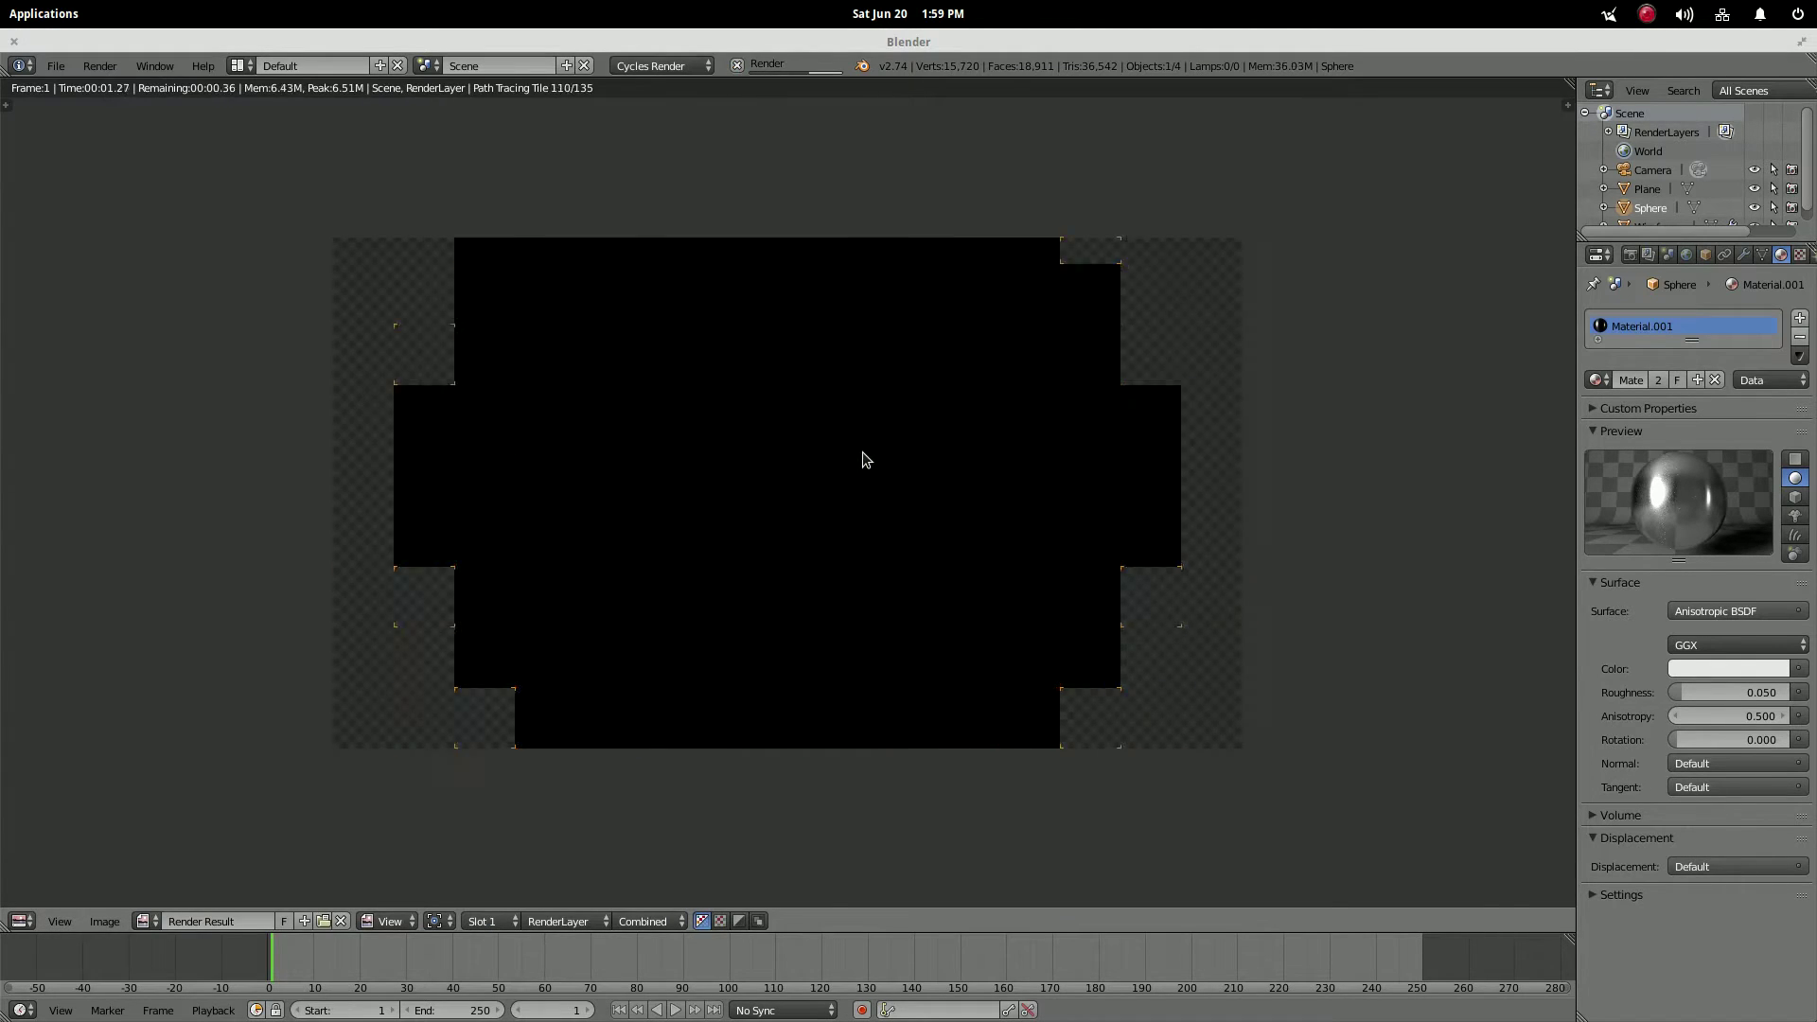
key(Escape)
- Add a second plane at the scene centre and move it 10.278 along X and -5.412 along Y
scroll(861, 452, down, 4)
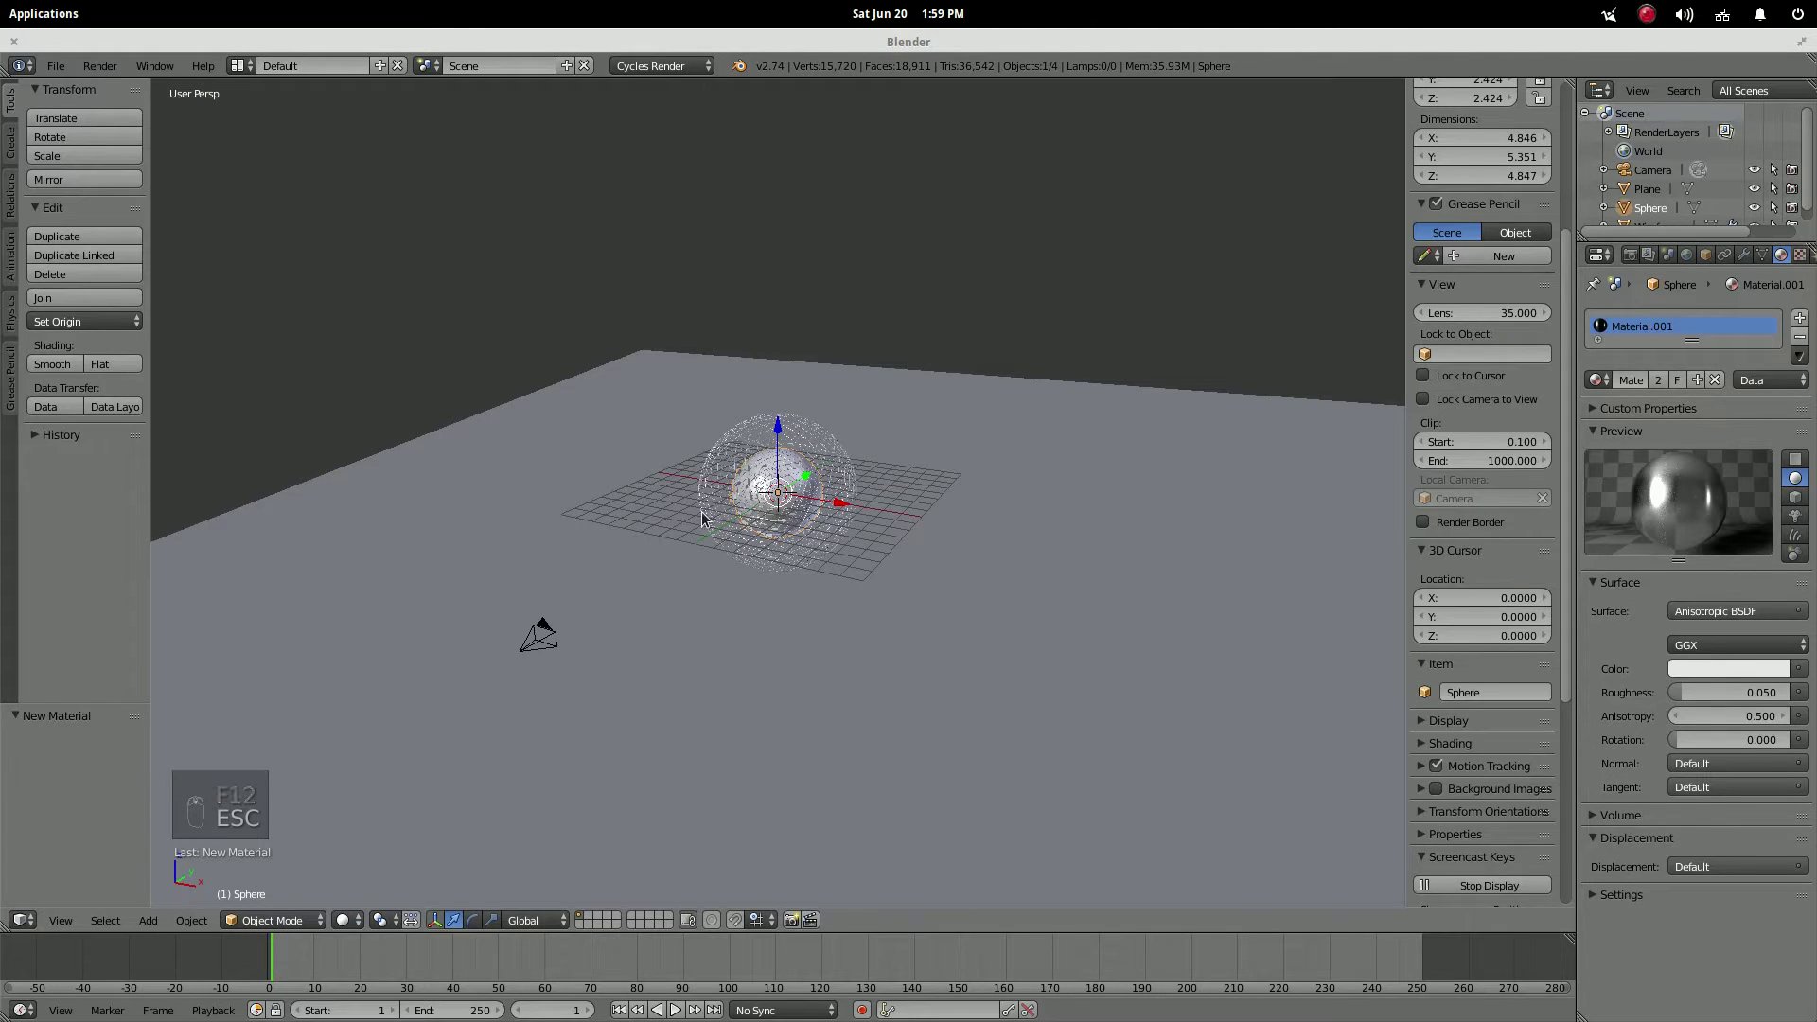
key(shift+a)
mouse_move(748, 509)
click(823, 514)
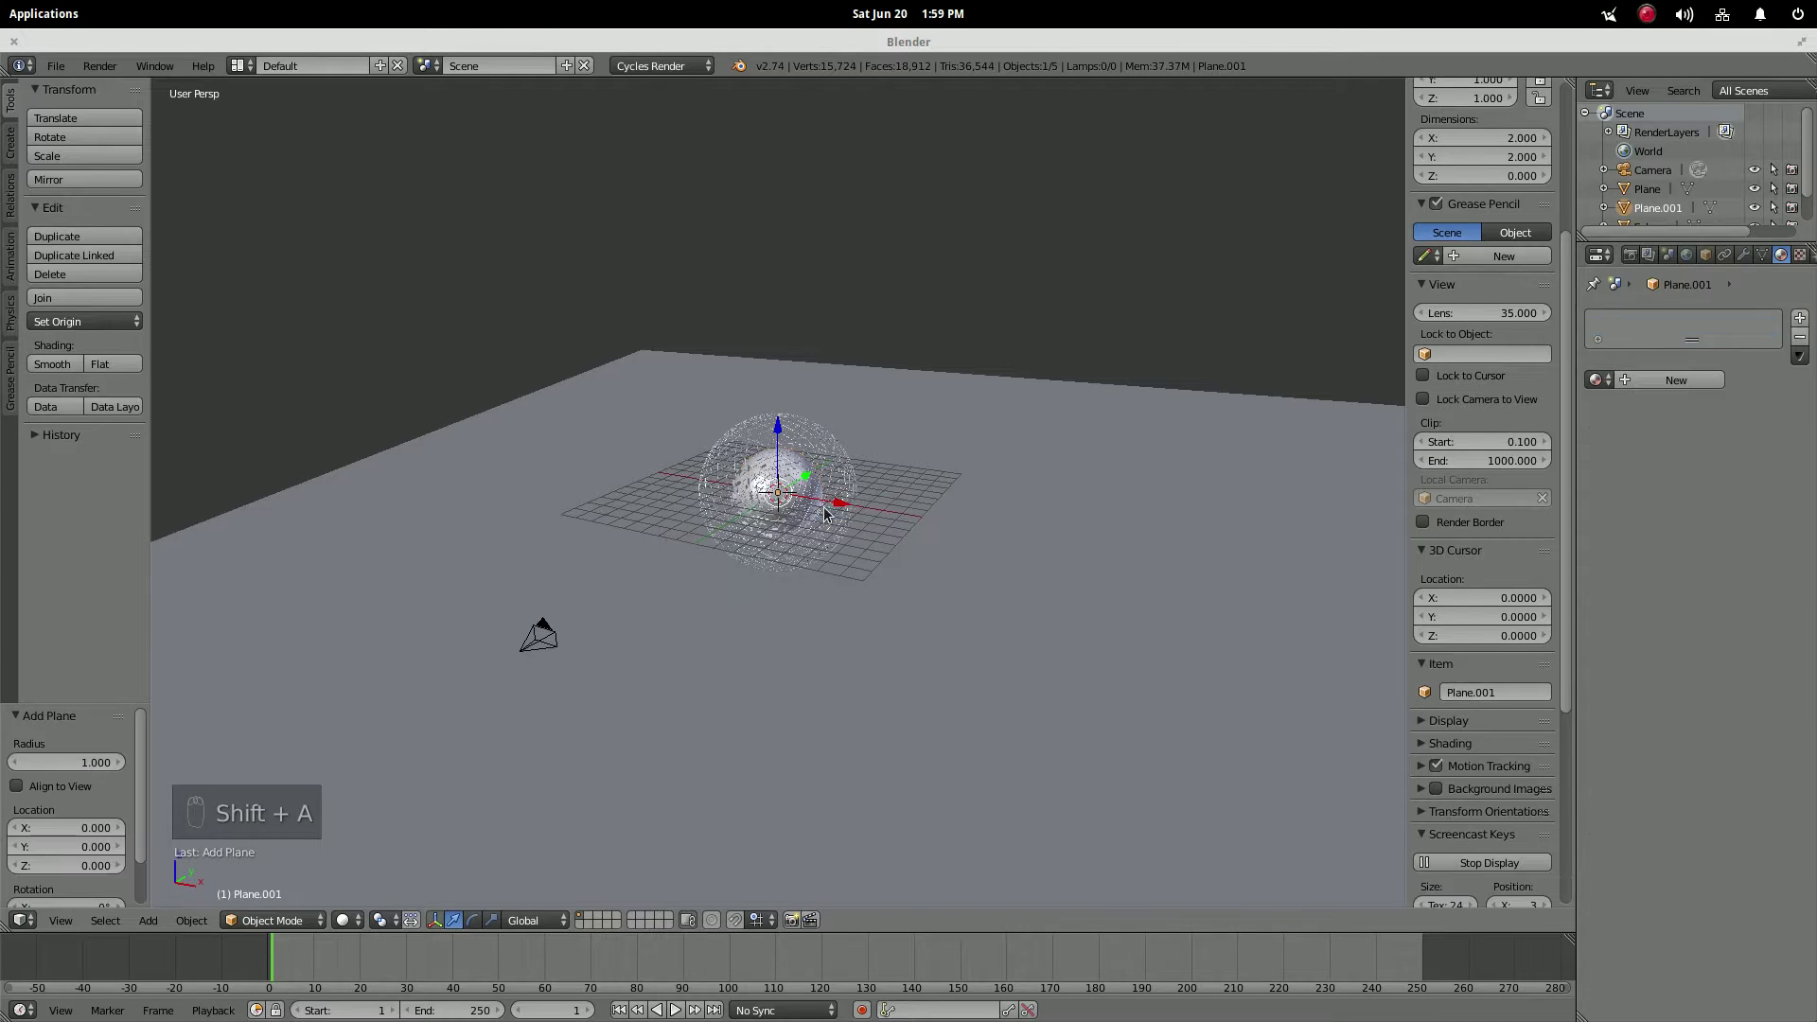
middle_drag(856, 522, 955, 566)
key(KP_0)
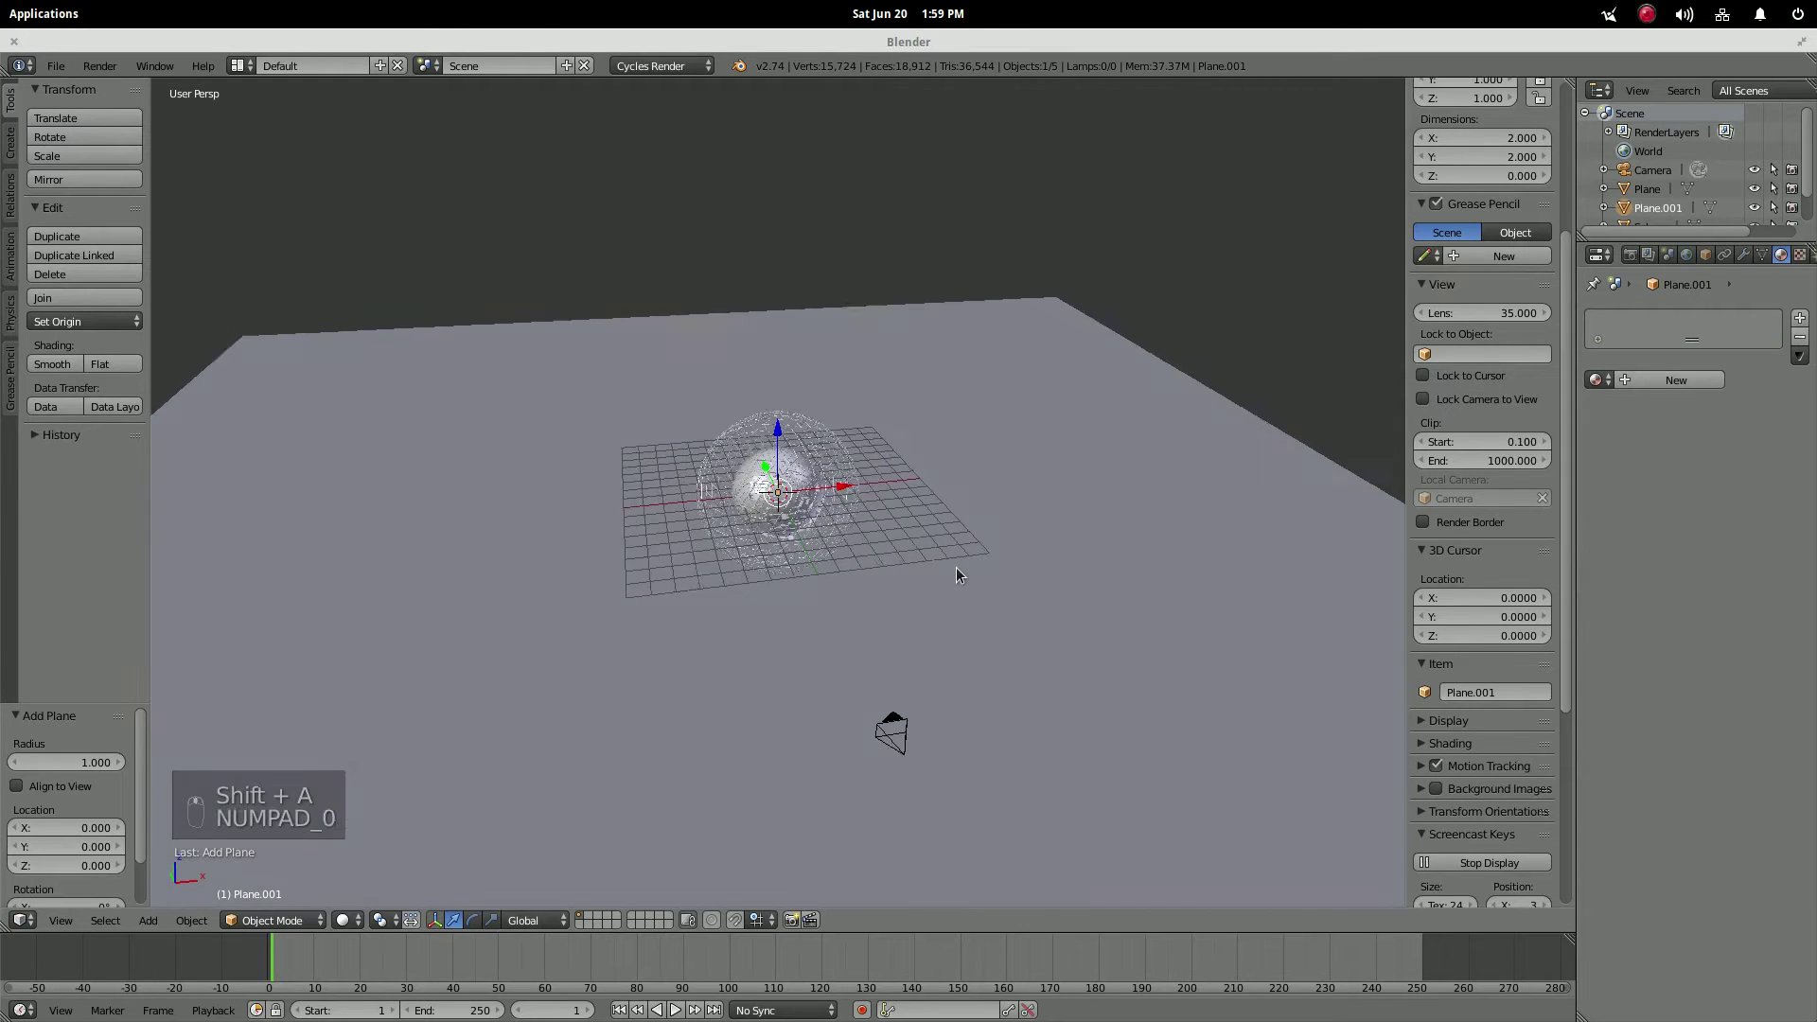
key(g)
key(x)
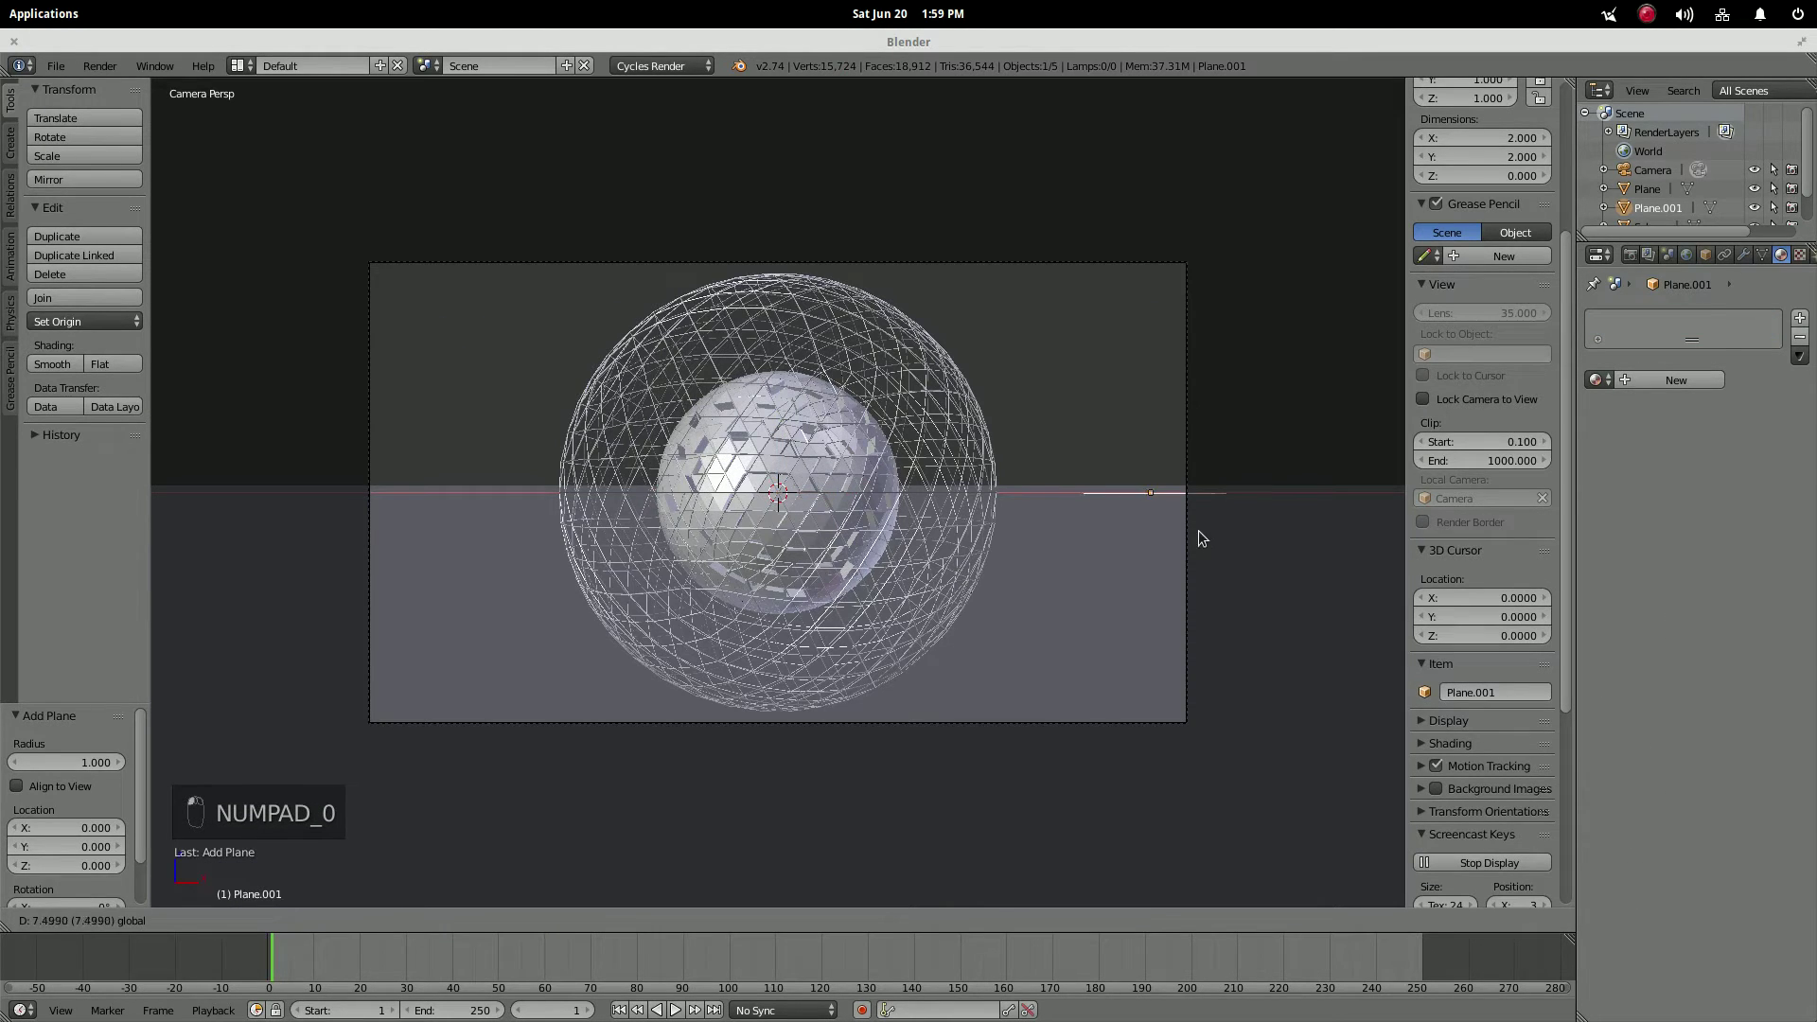
click(1343, 539)
middle_drag(1279, 501, 973, 615)
scroll(1201, 567, down, 3)
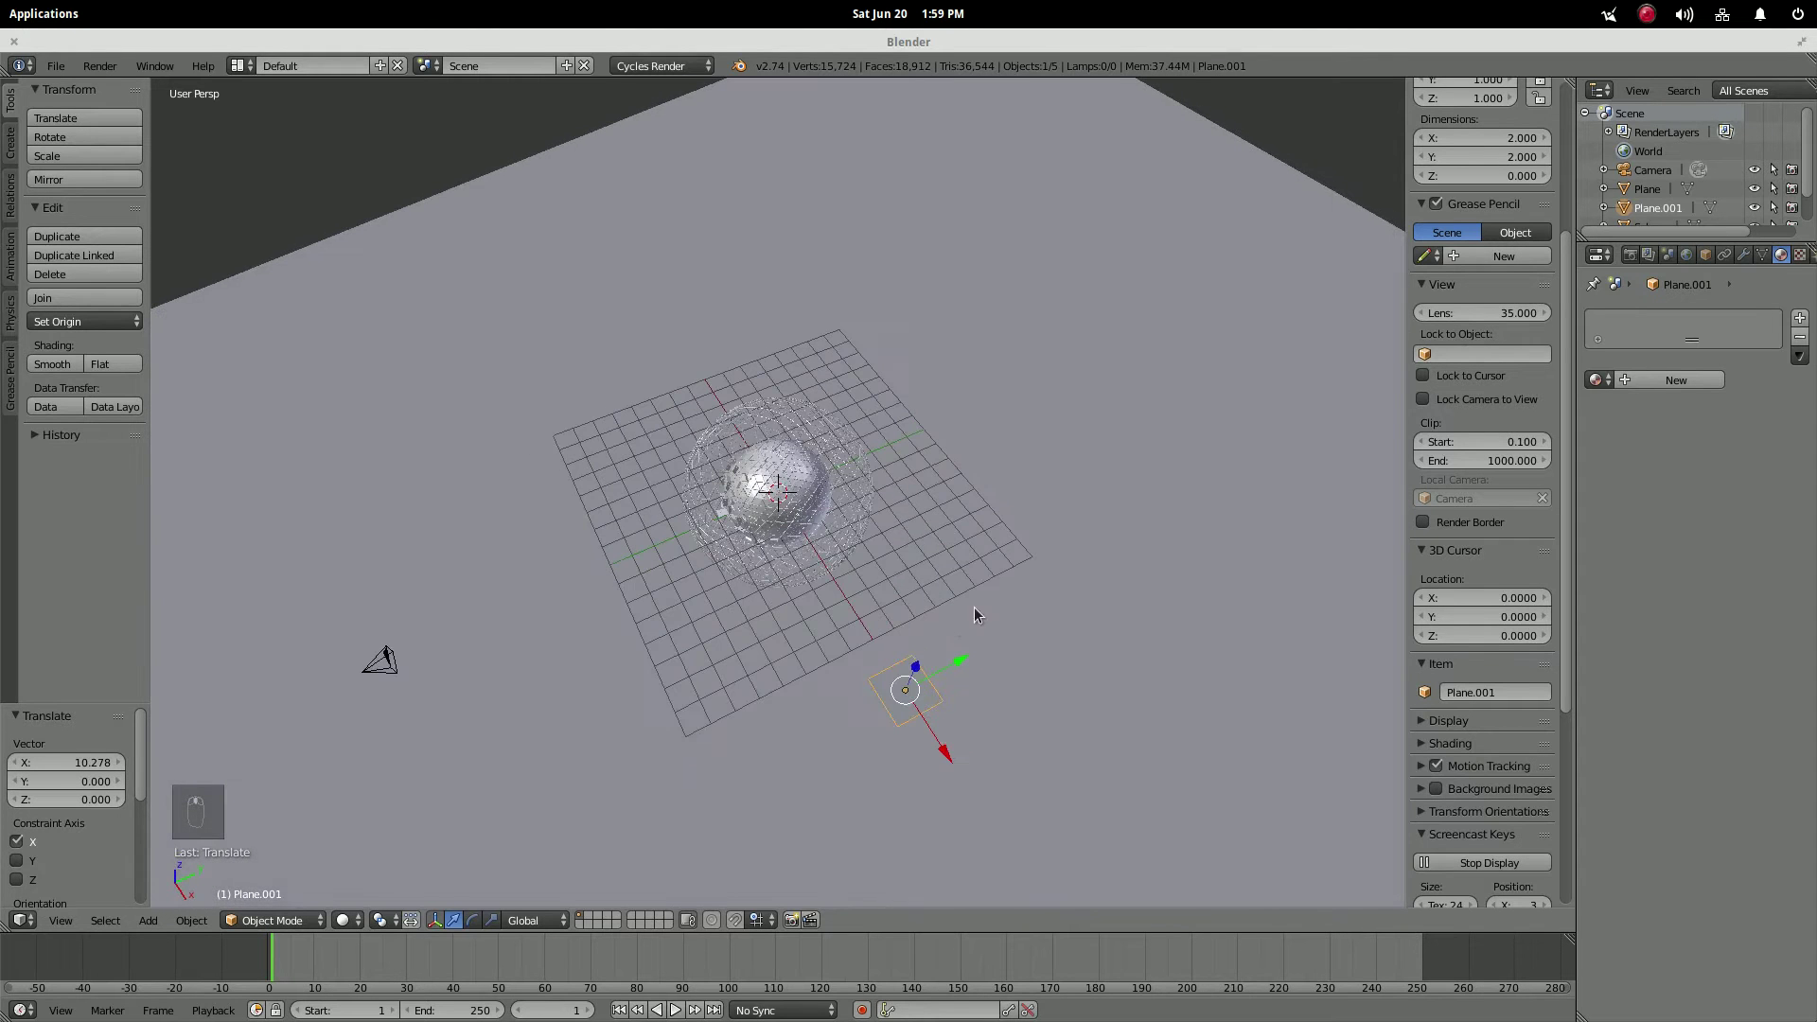
click(855, 722)
- Rotate the new plane 90.094° in the right view and -50.45° in the top view to face the spheres
key(KP_3)
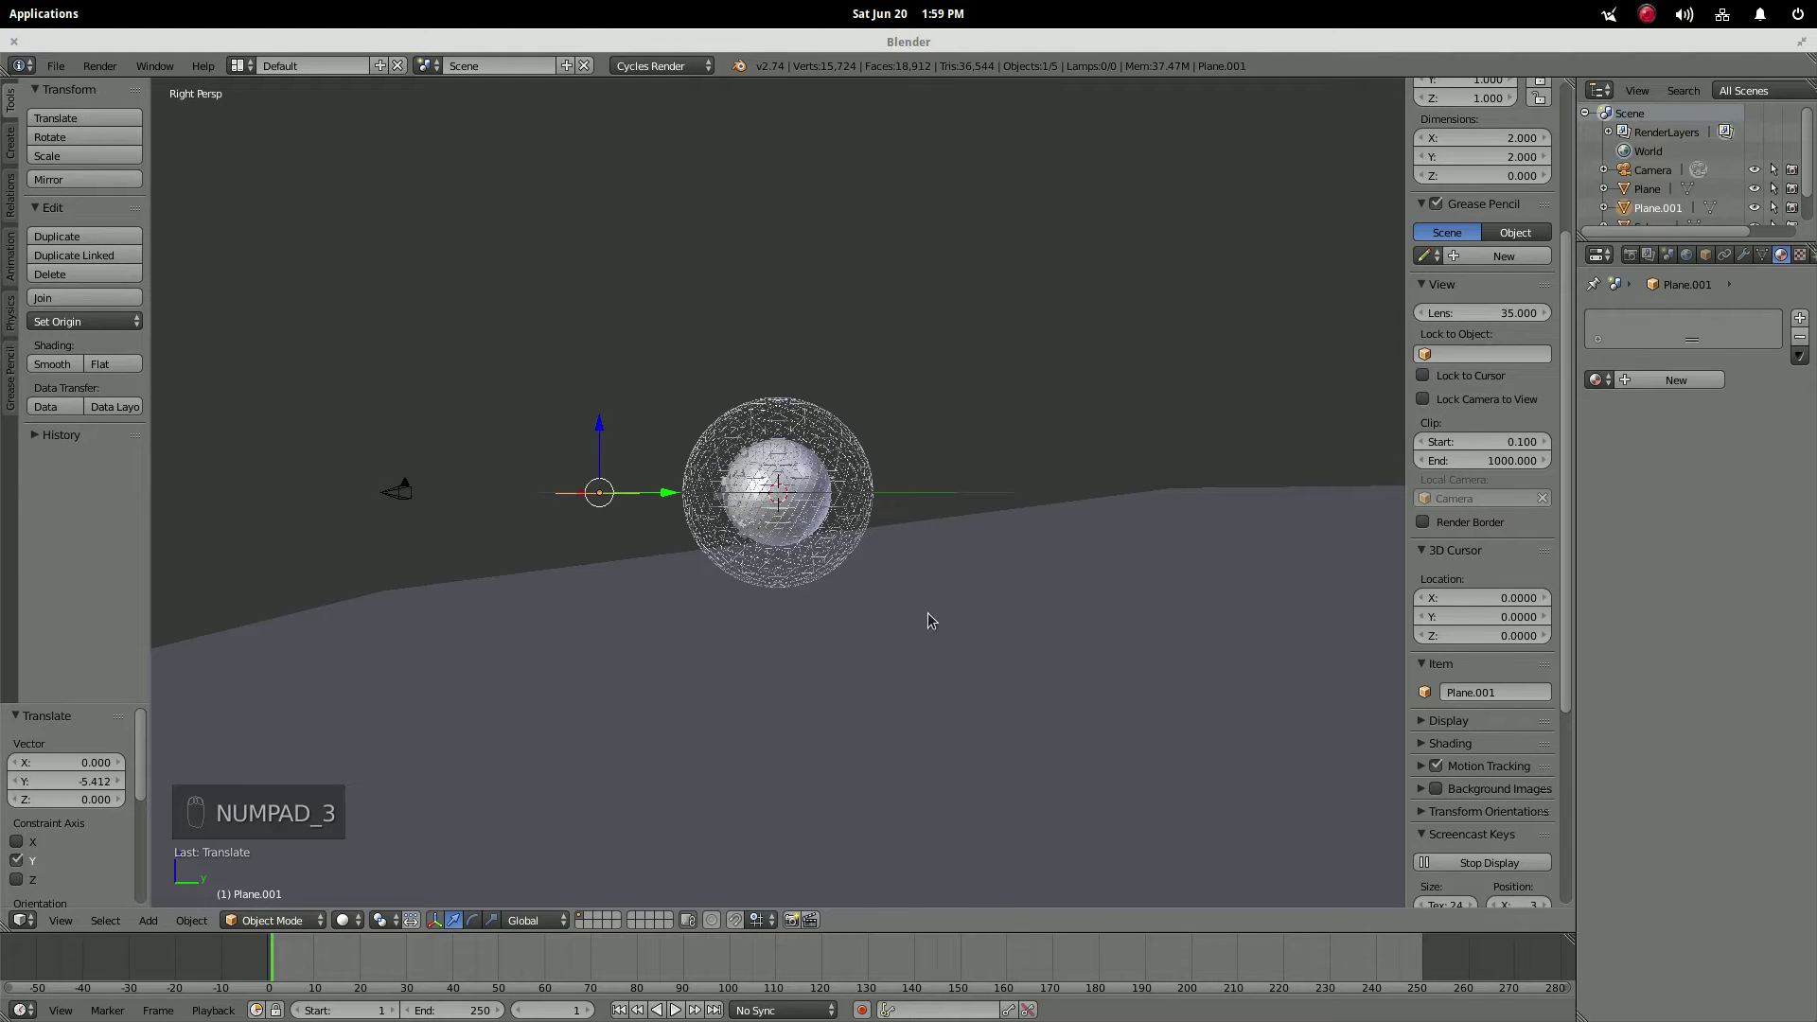
key(r)
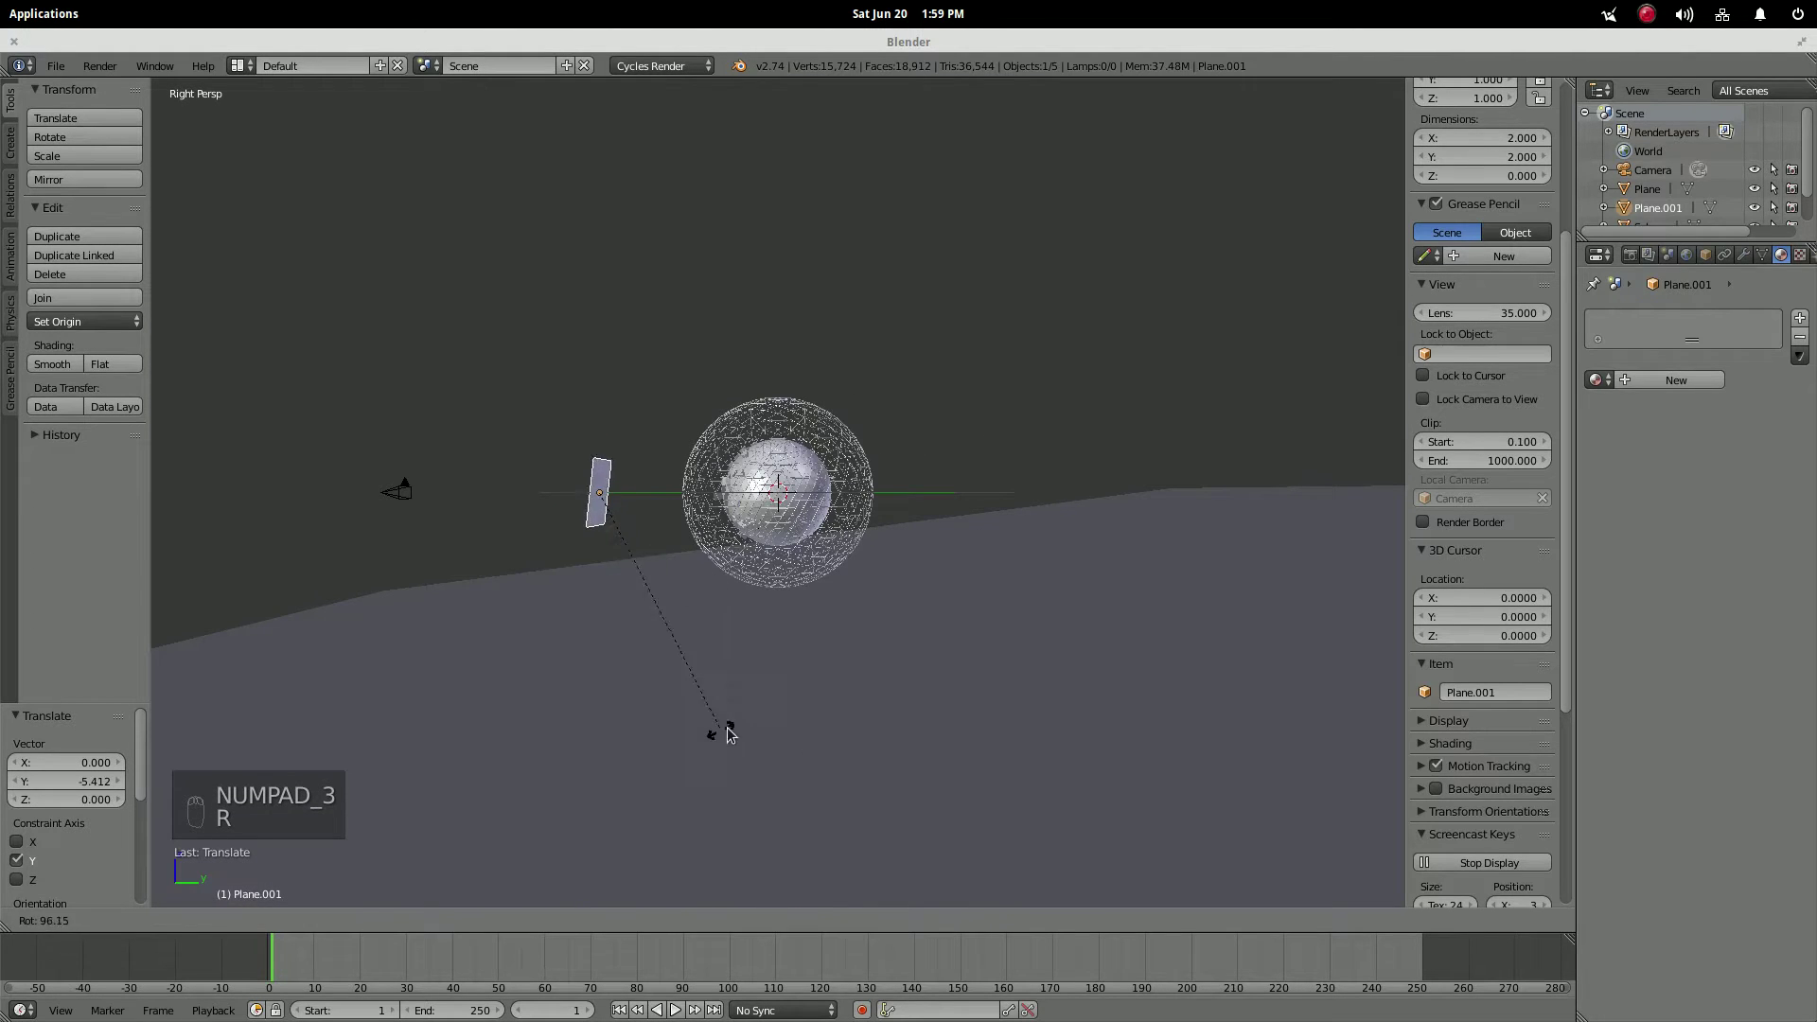
click(754, 730)
key(KP_5)
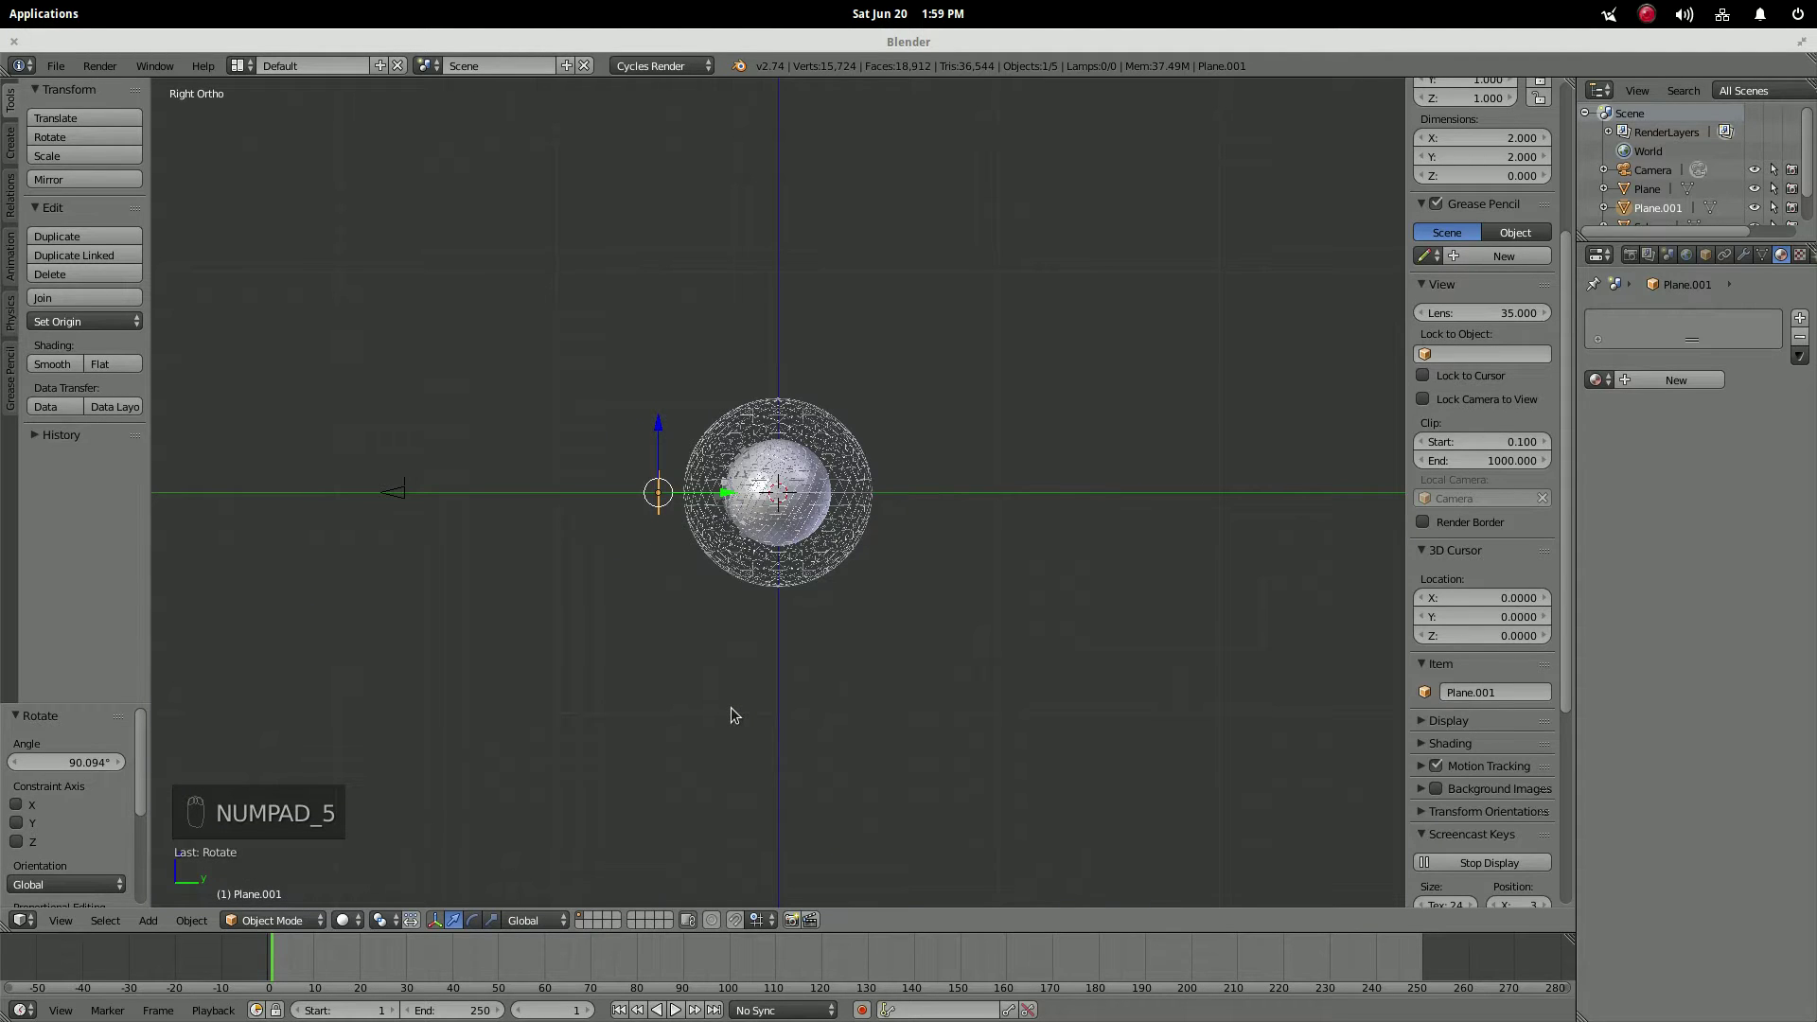
key(KP_7)
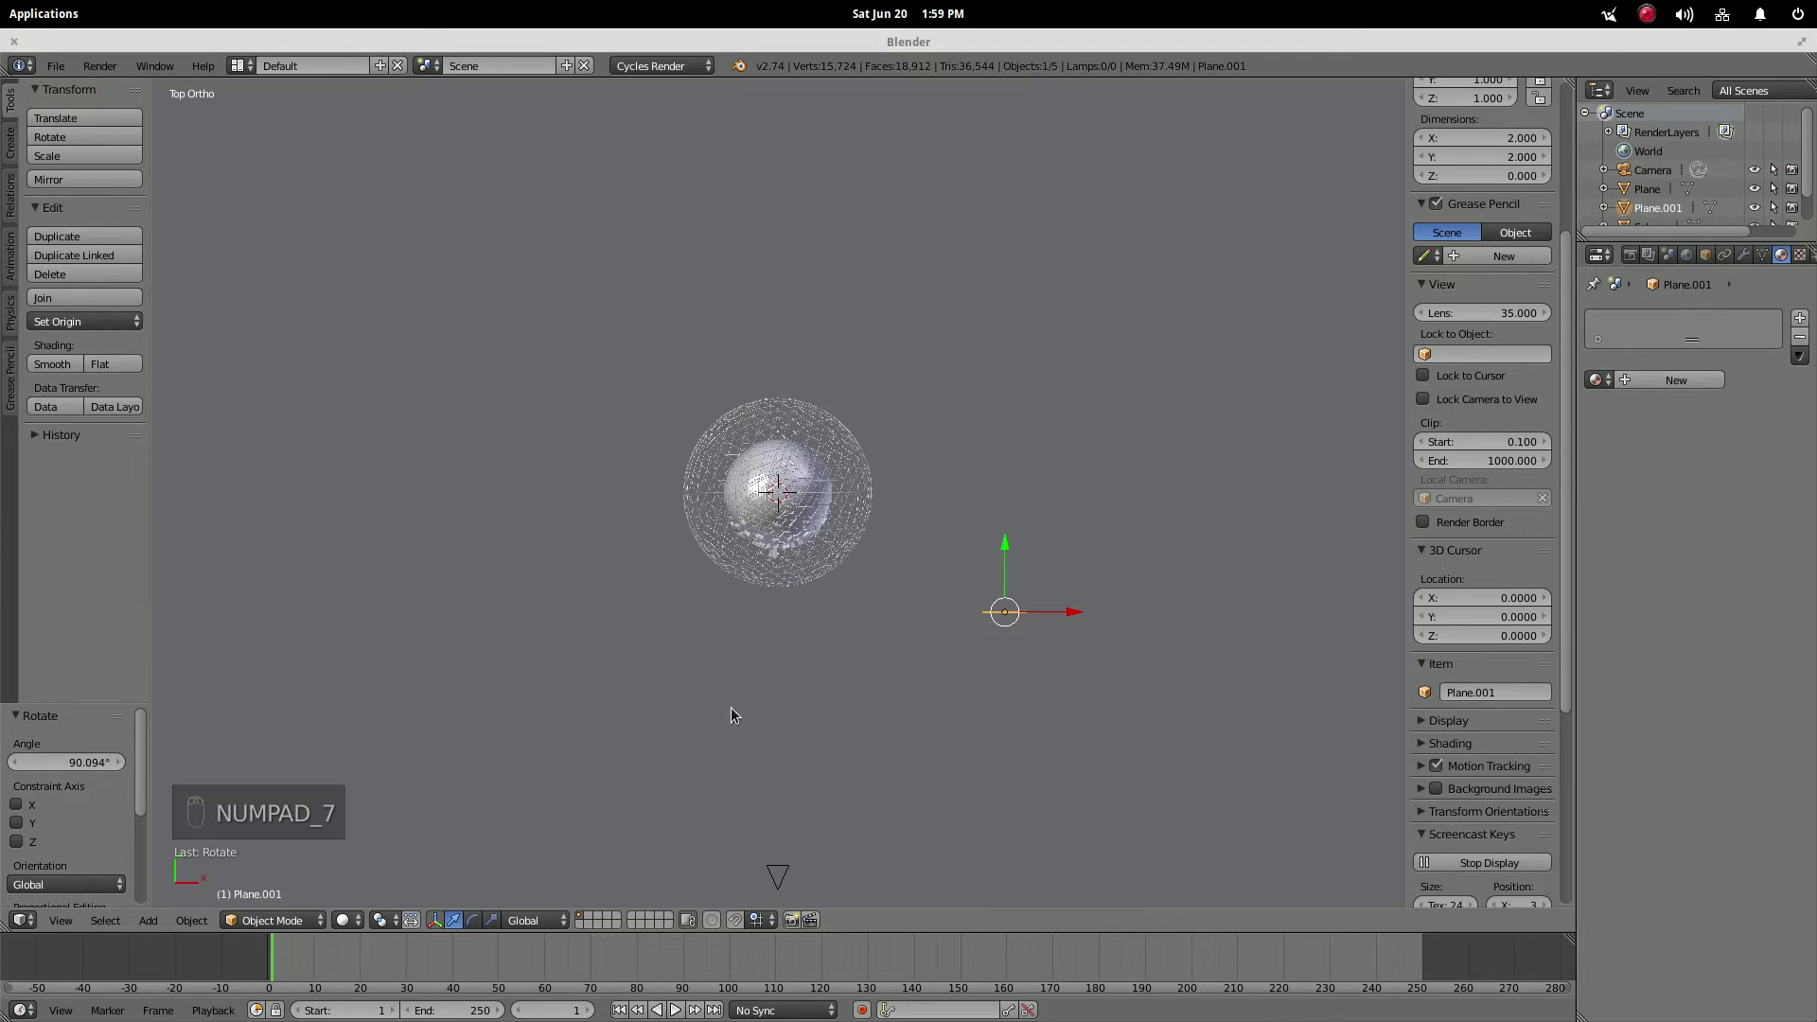
key(r)
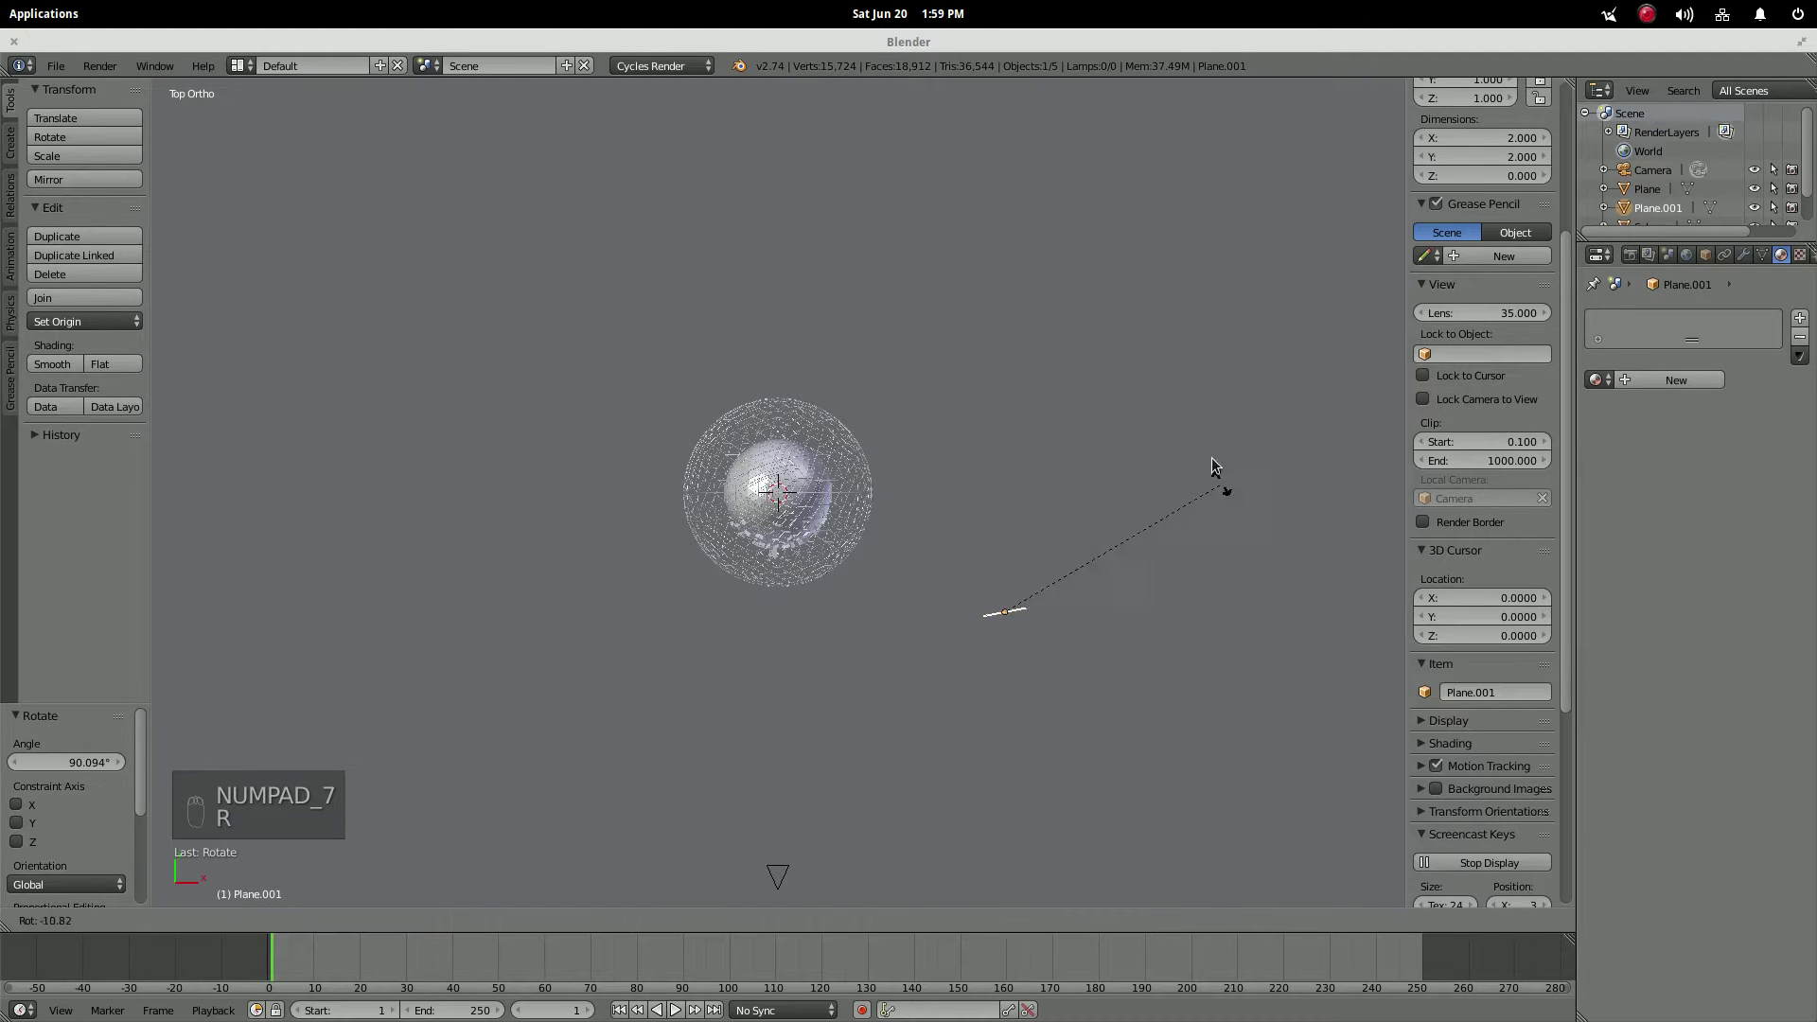
click(1102, 328)
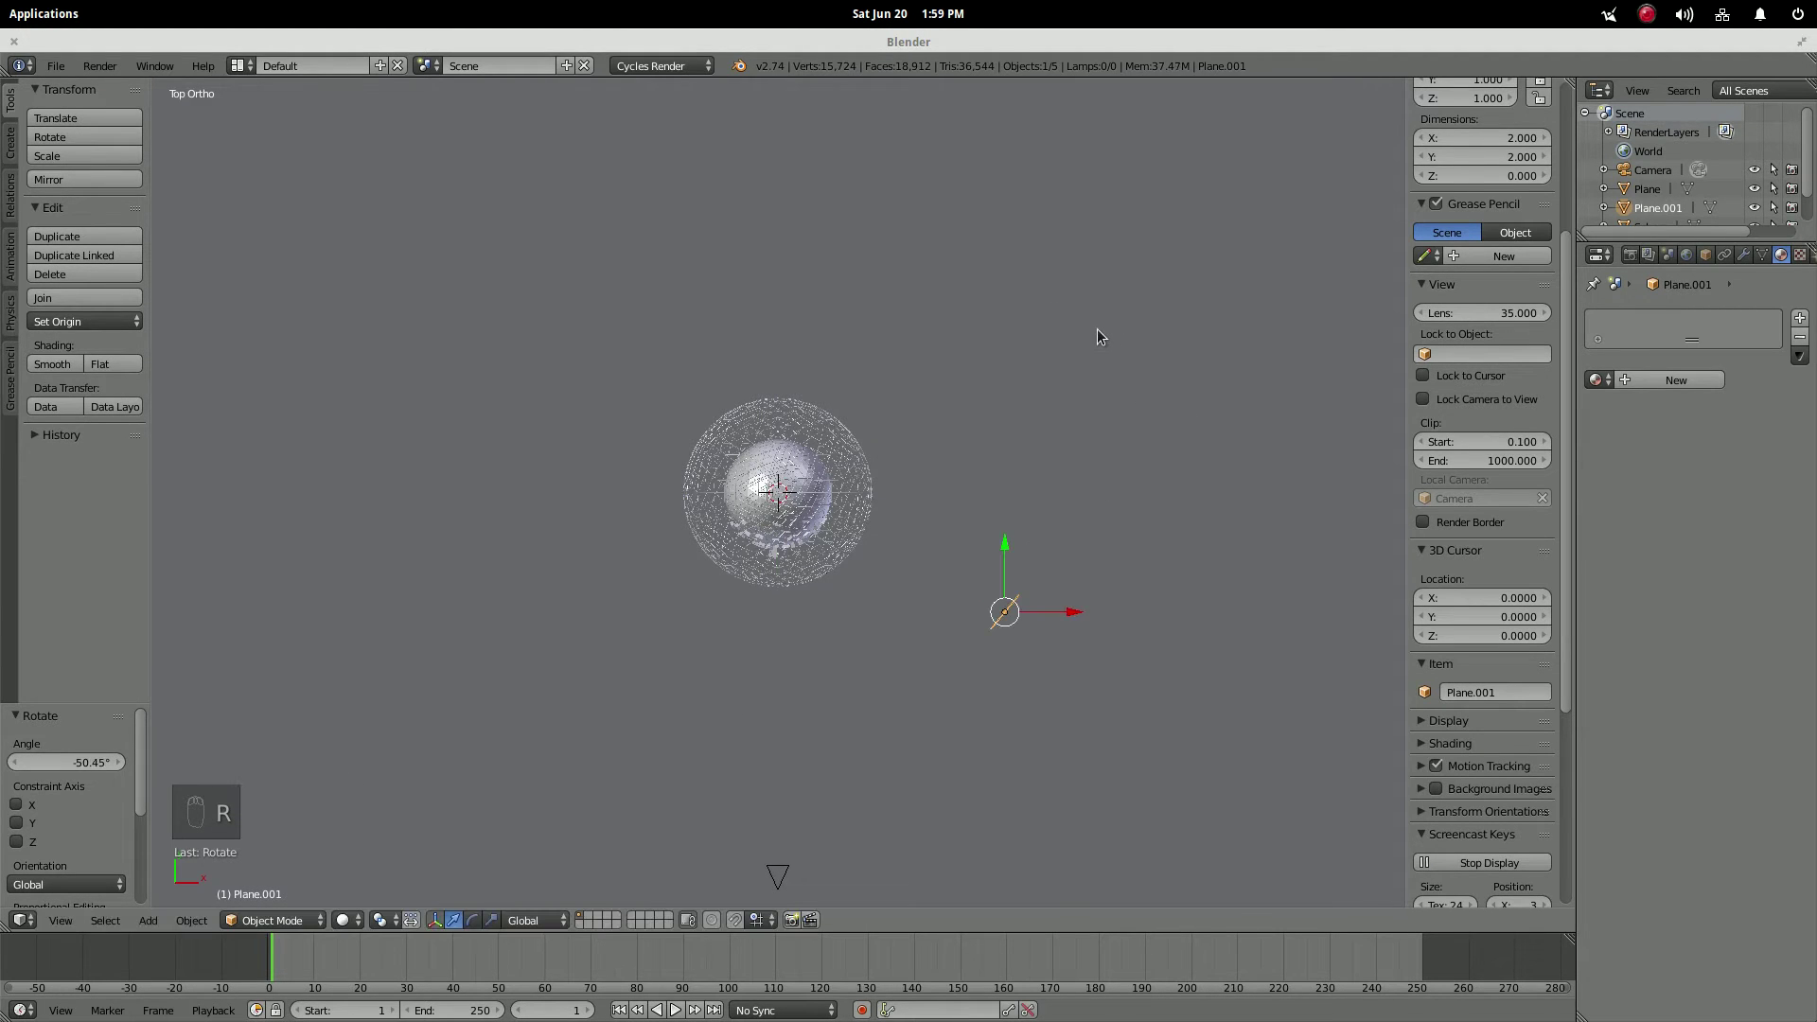
- Scale the upright plane up by 4.368 and tilt it by -10.94° in a side-on view
key(KP_1)
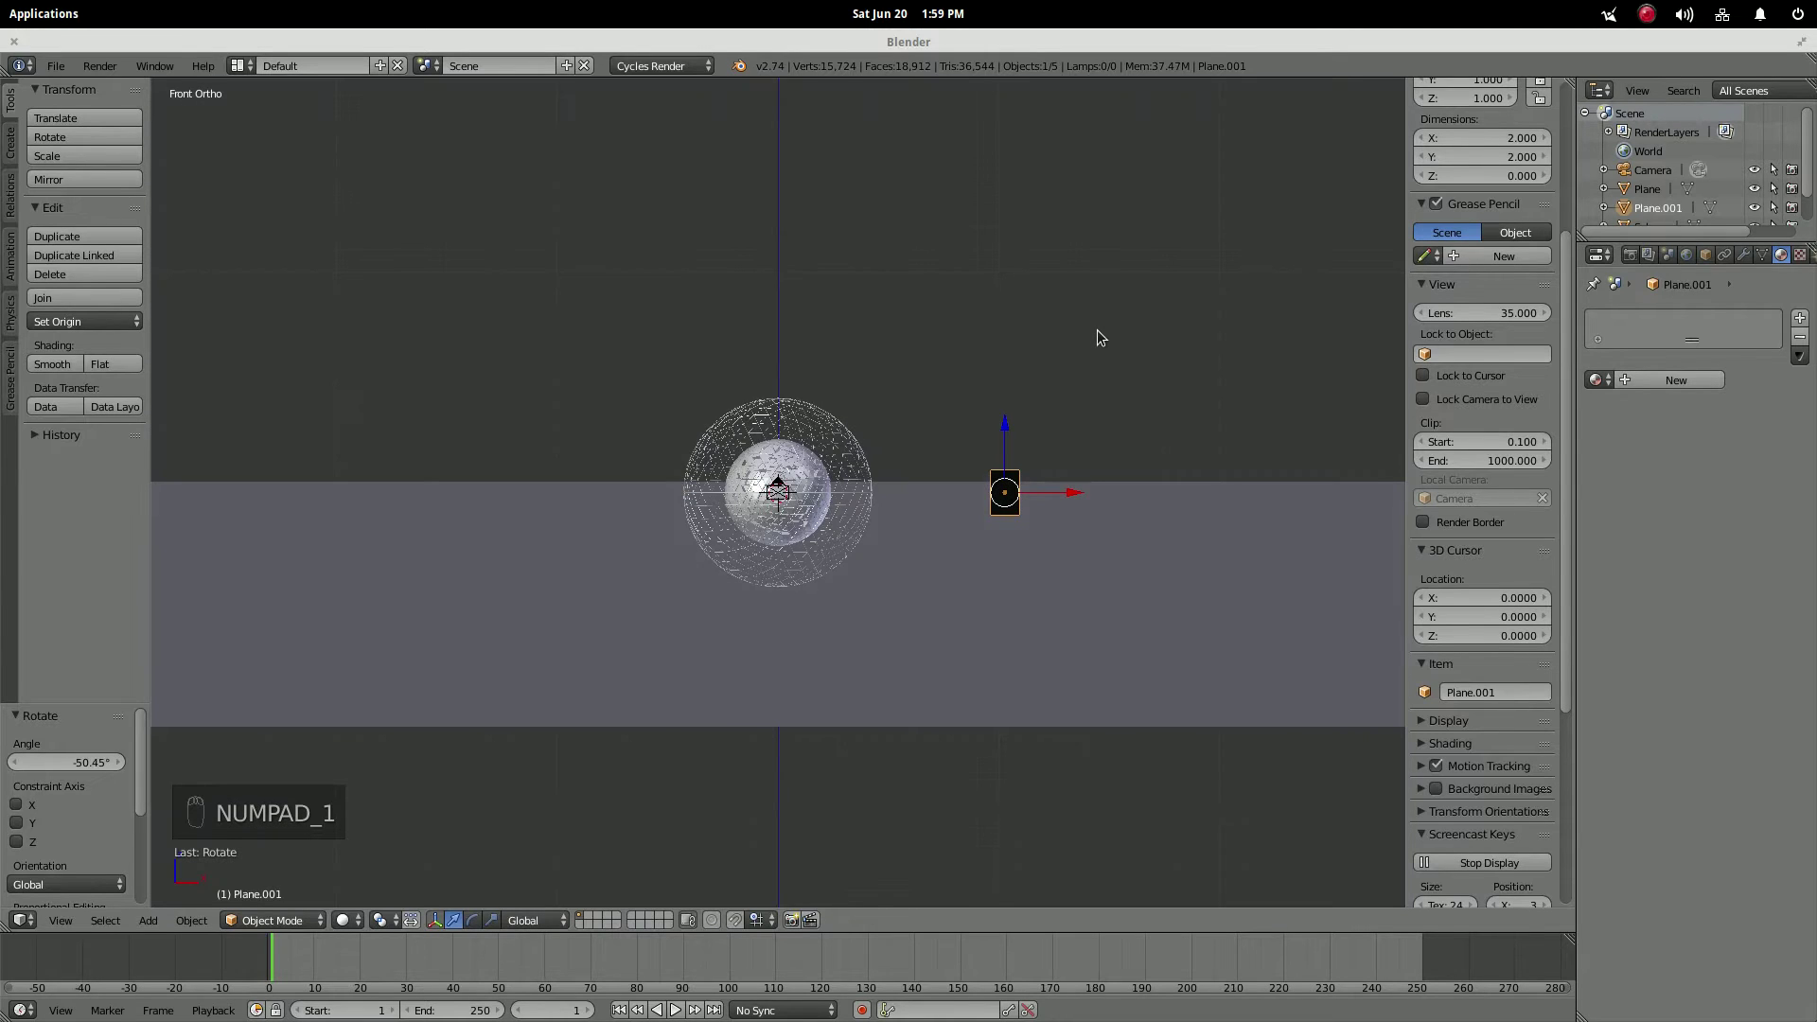
key(s)
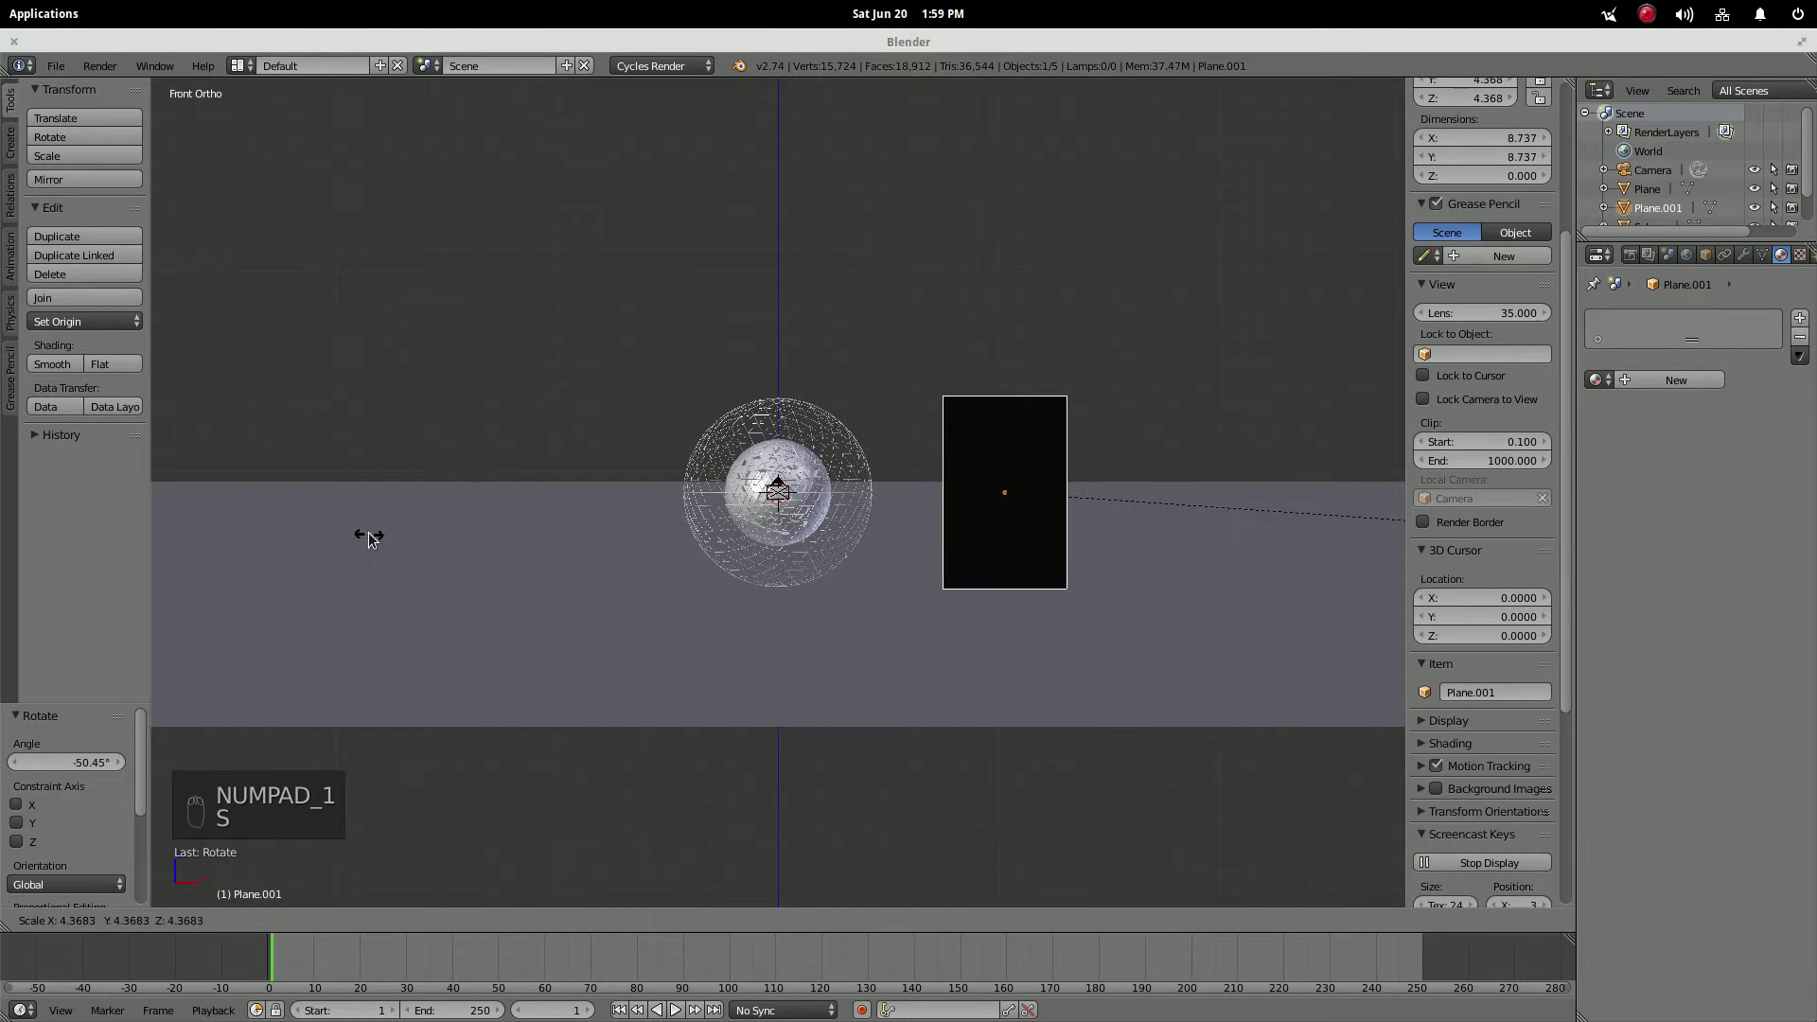
click(369, 536)
middle_drag(771, 587, 997, 609)
key(r)
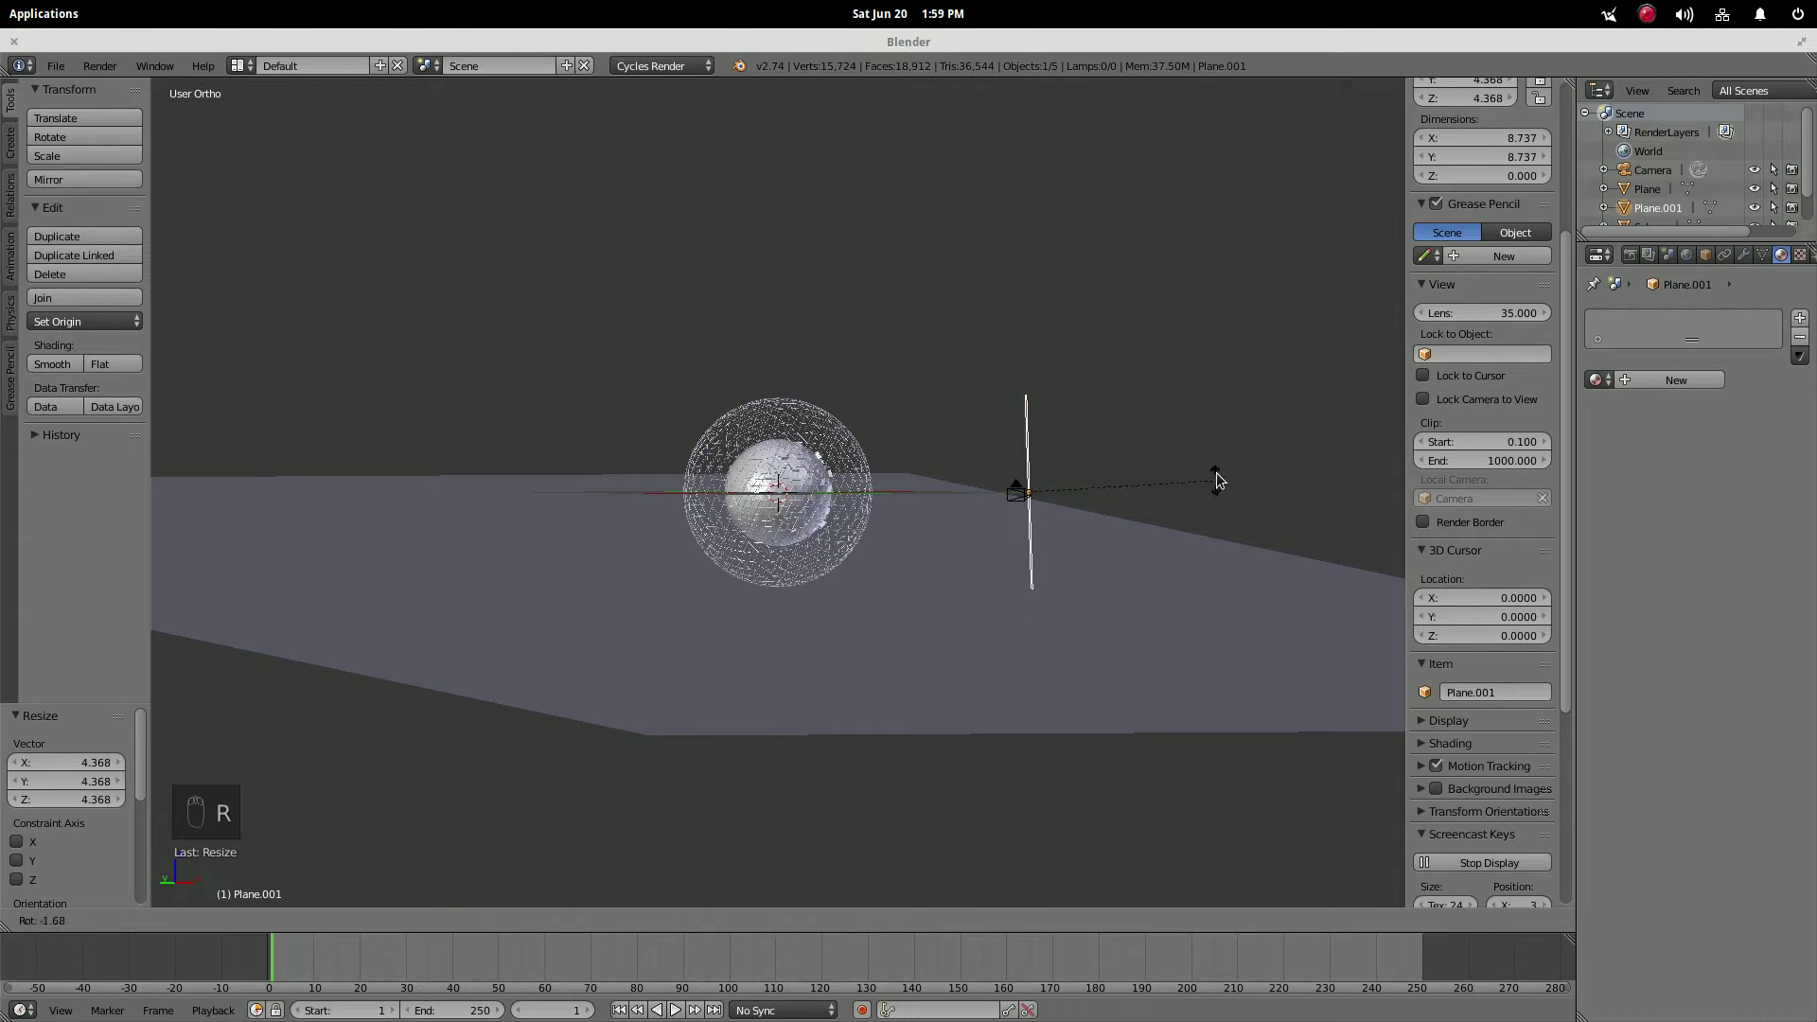
click(1203, 456)
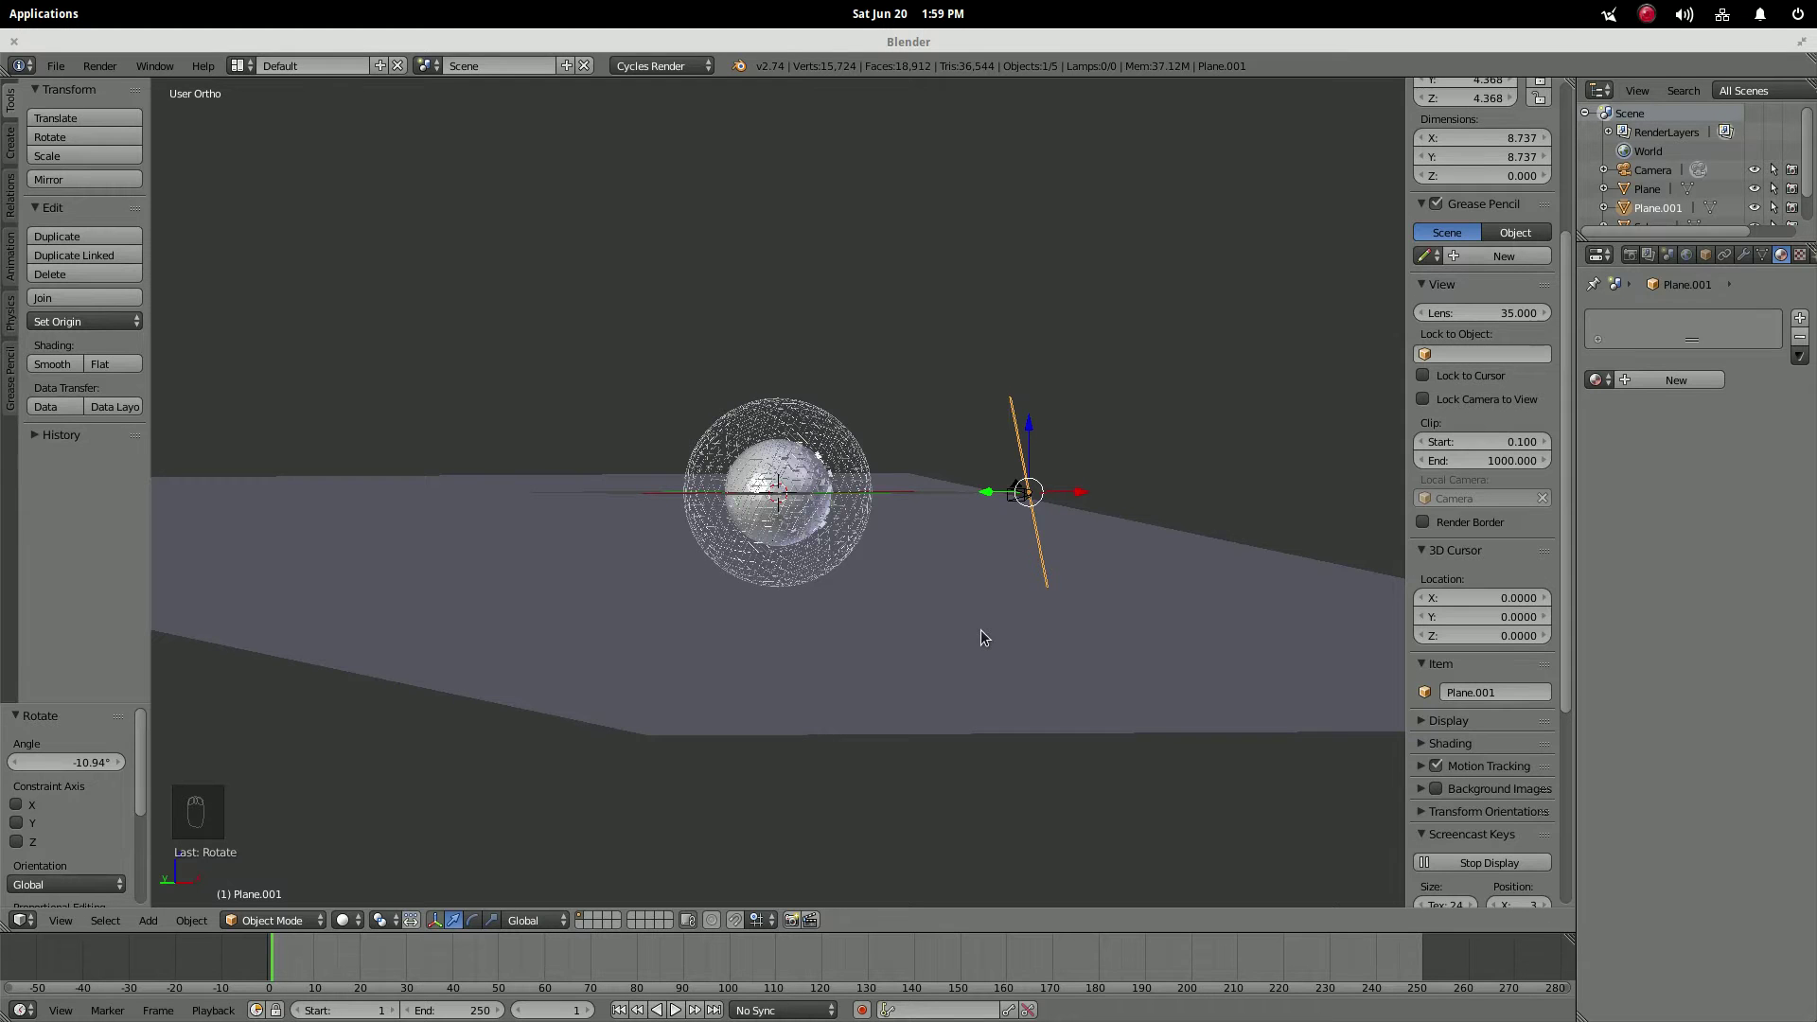
- Duplicate the tilted plane in place and rotate the copy 113.12° around the 3D Cursor in the top view
key(KP_7)
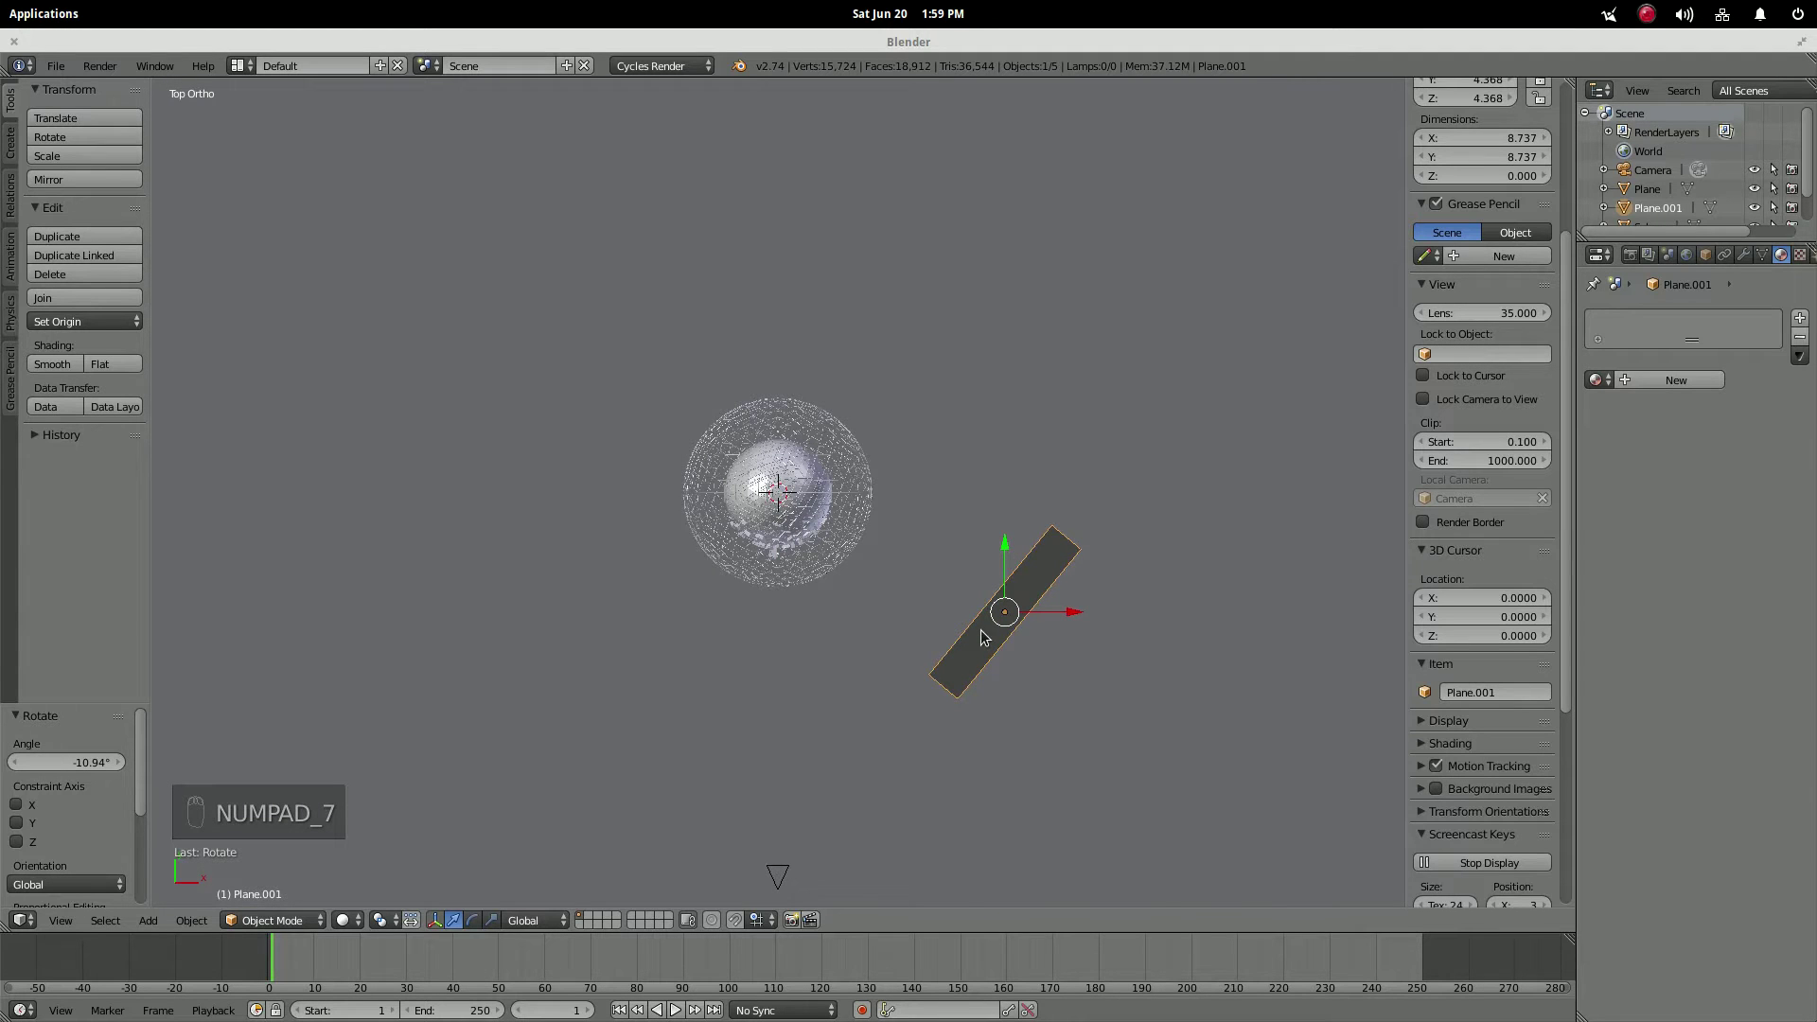
click(383, 923)
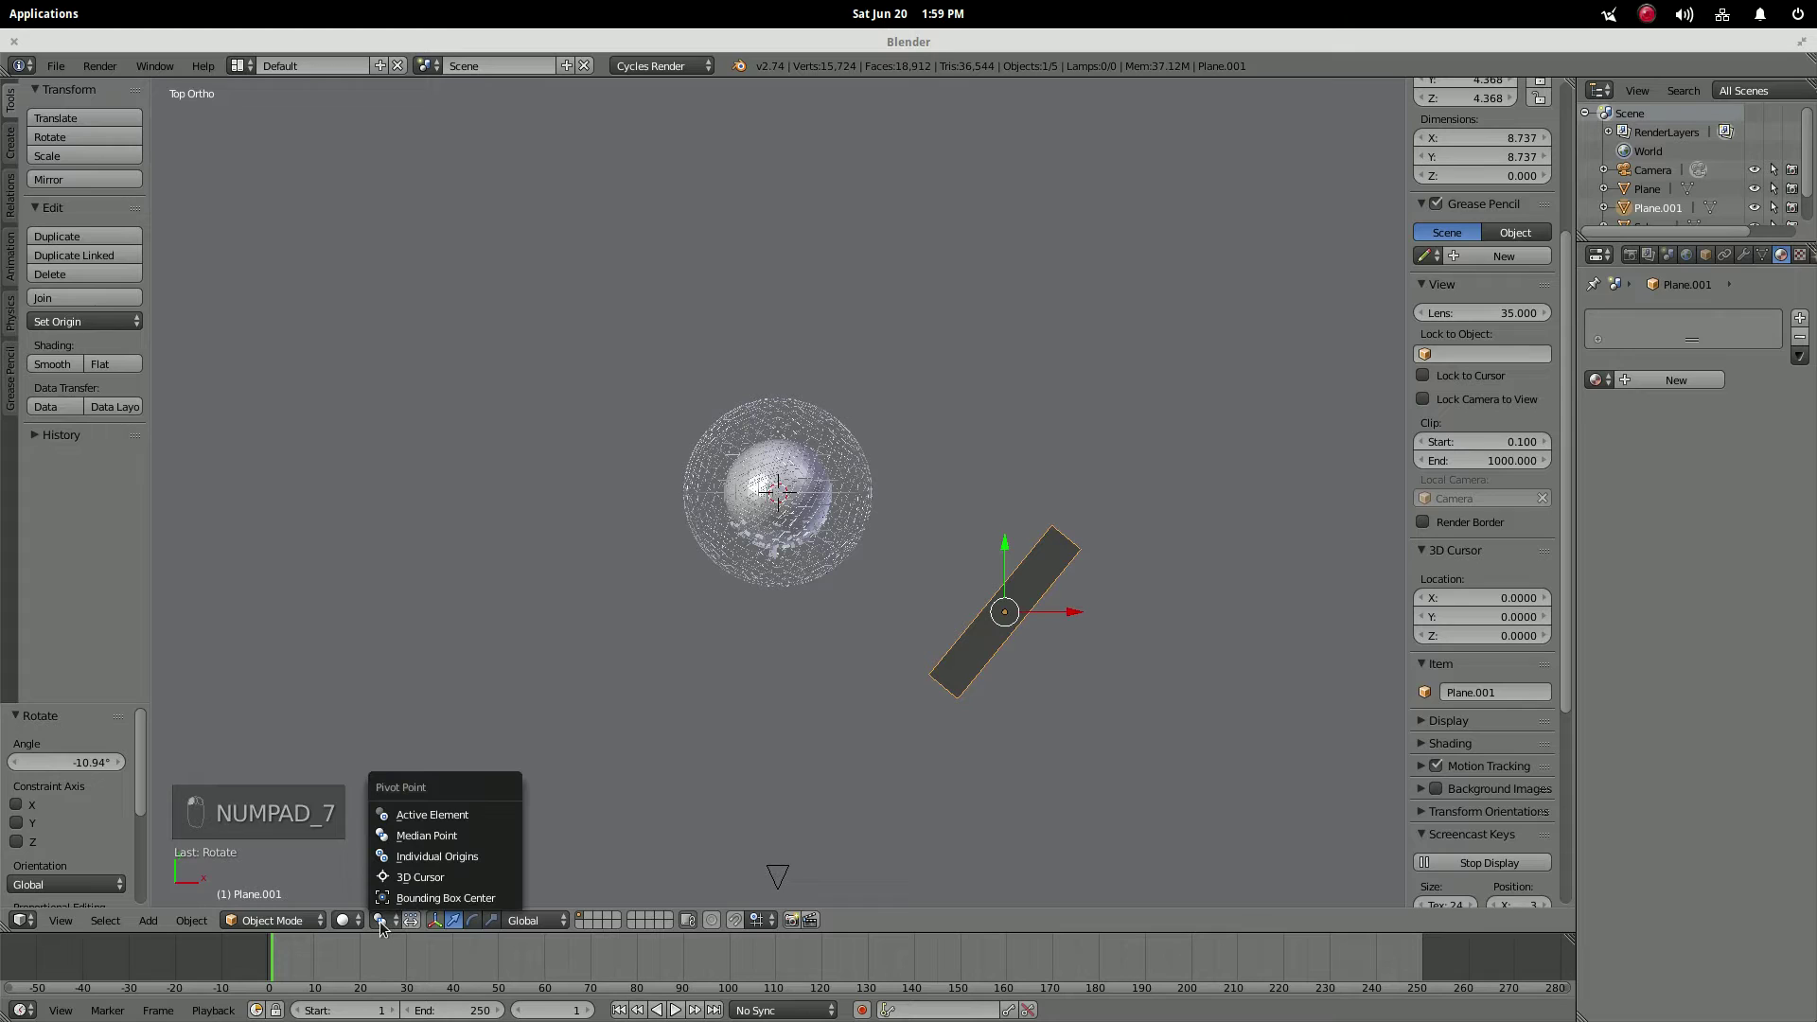
click(425, 878)
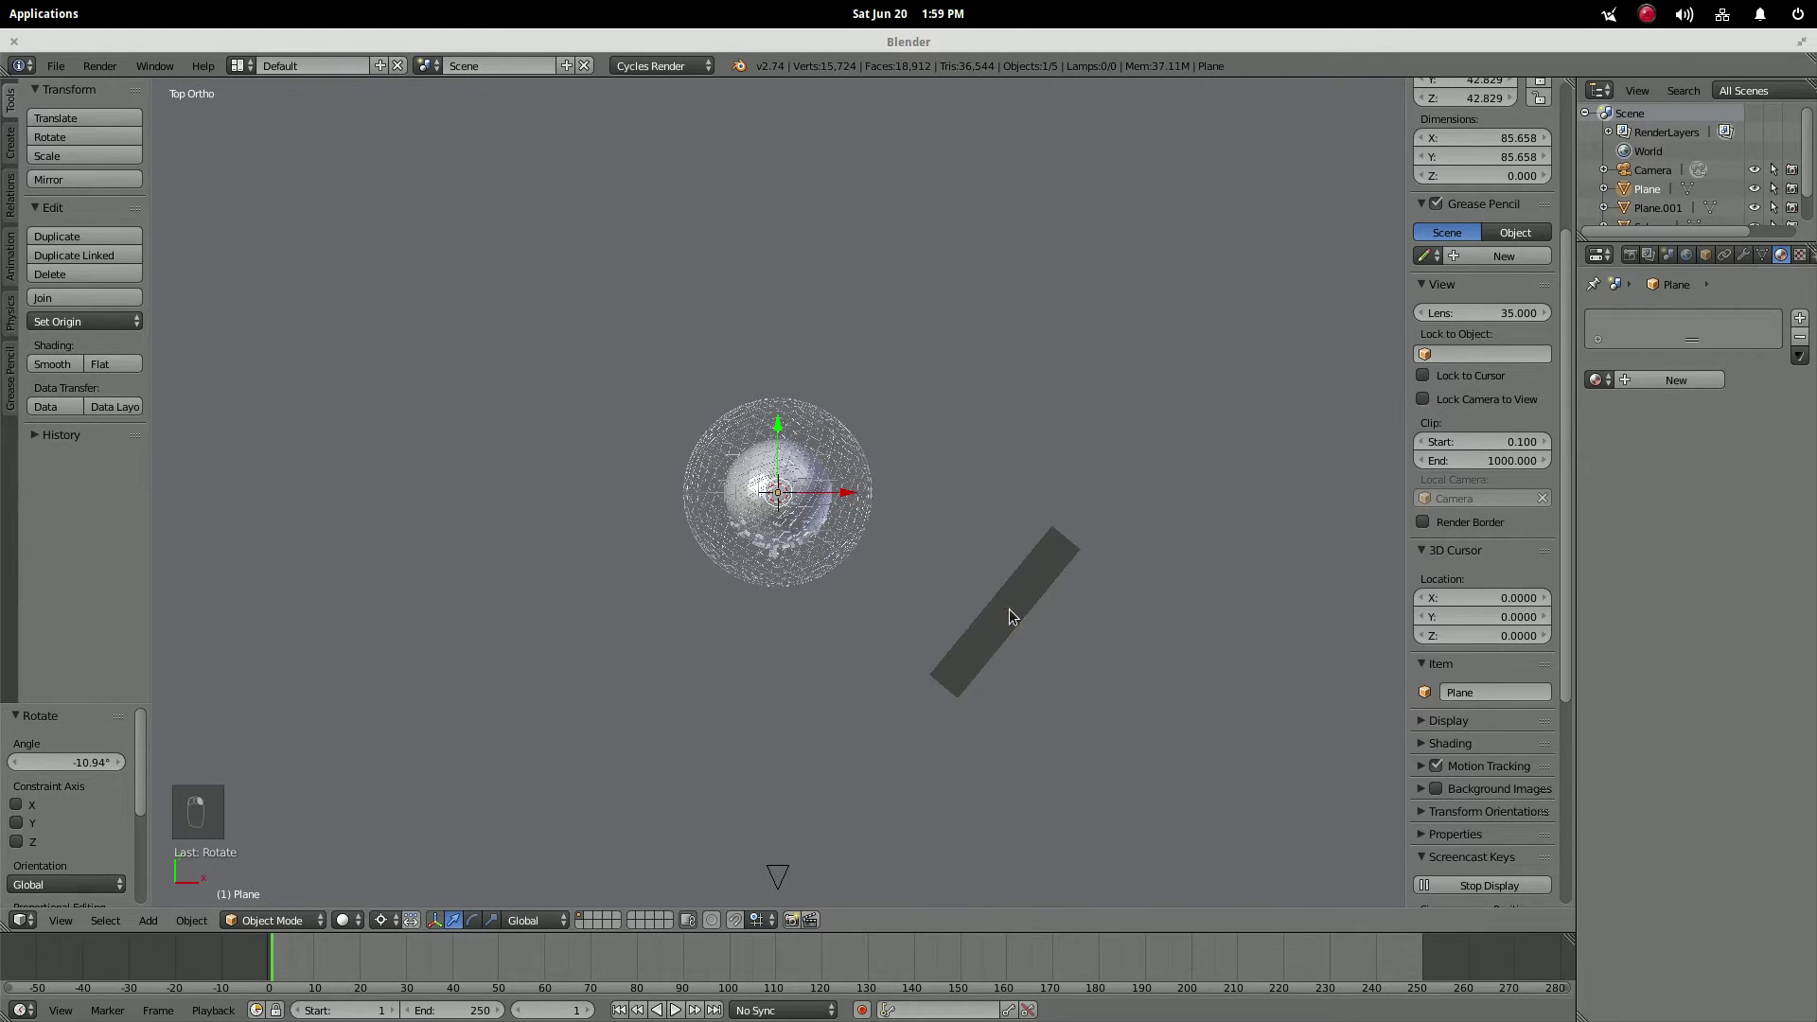
key(shift+d)
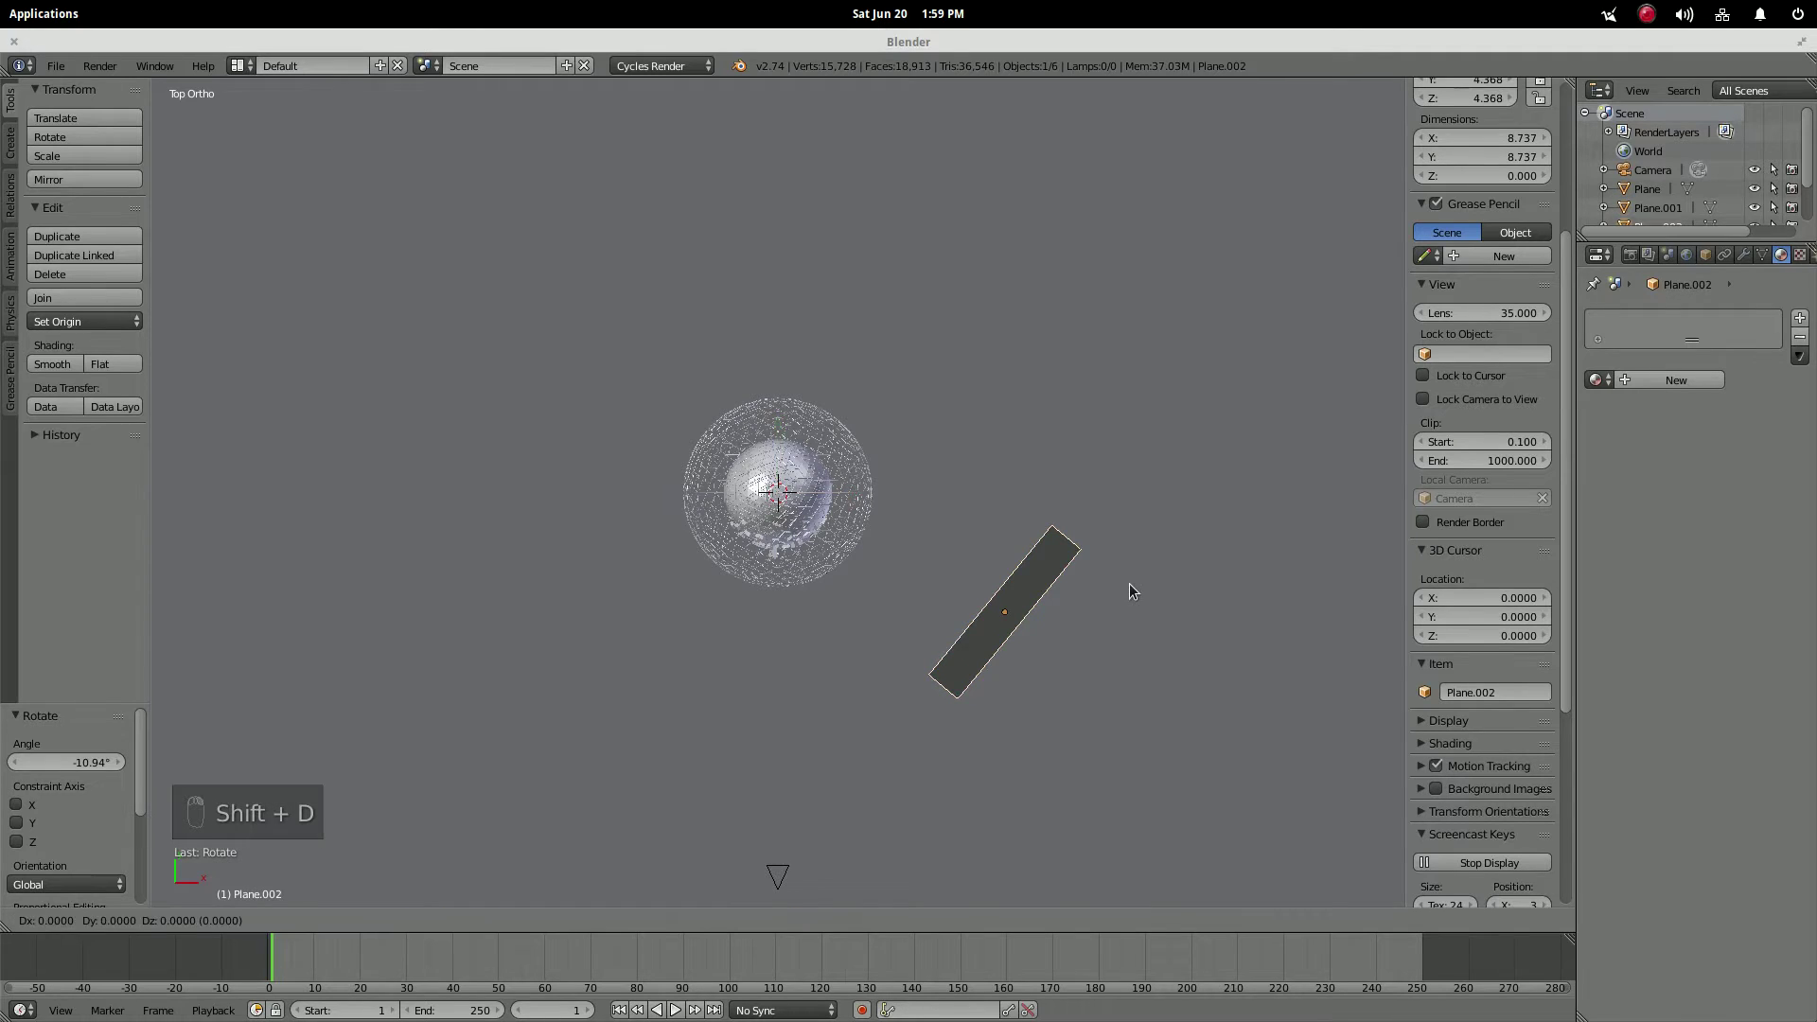
click(1128, 583)
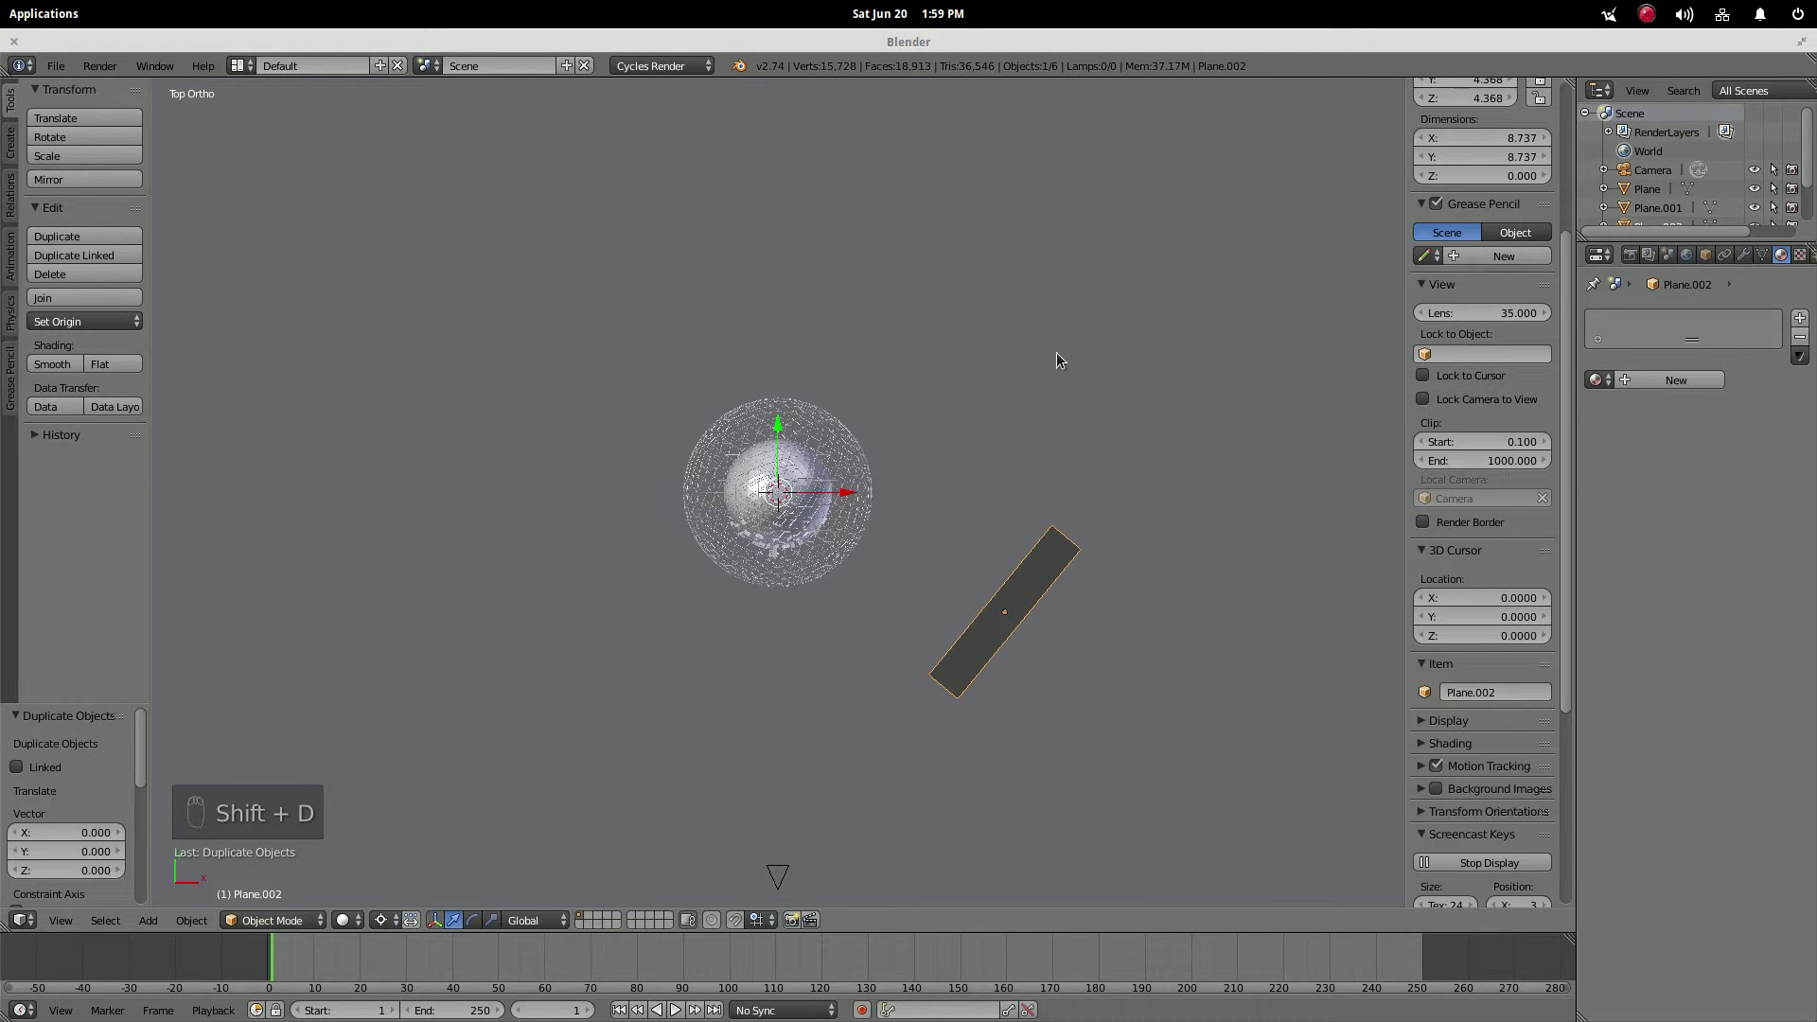
key(r)
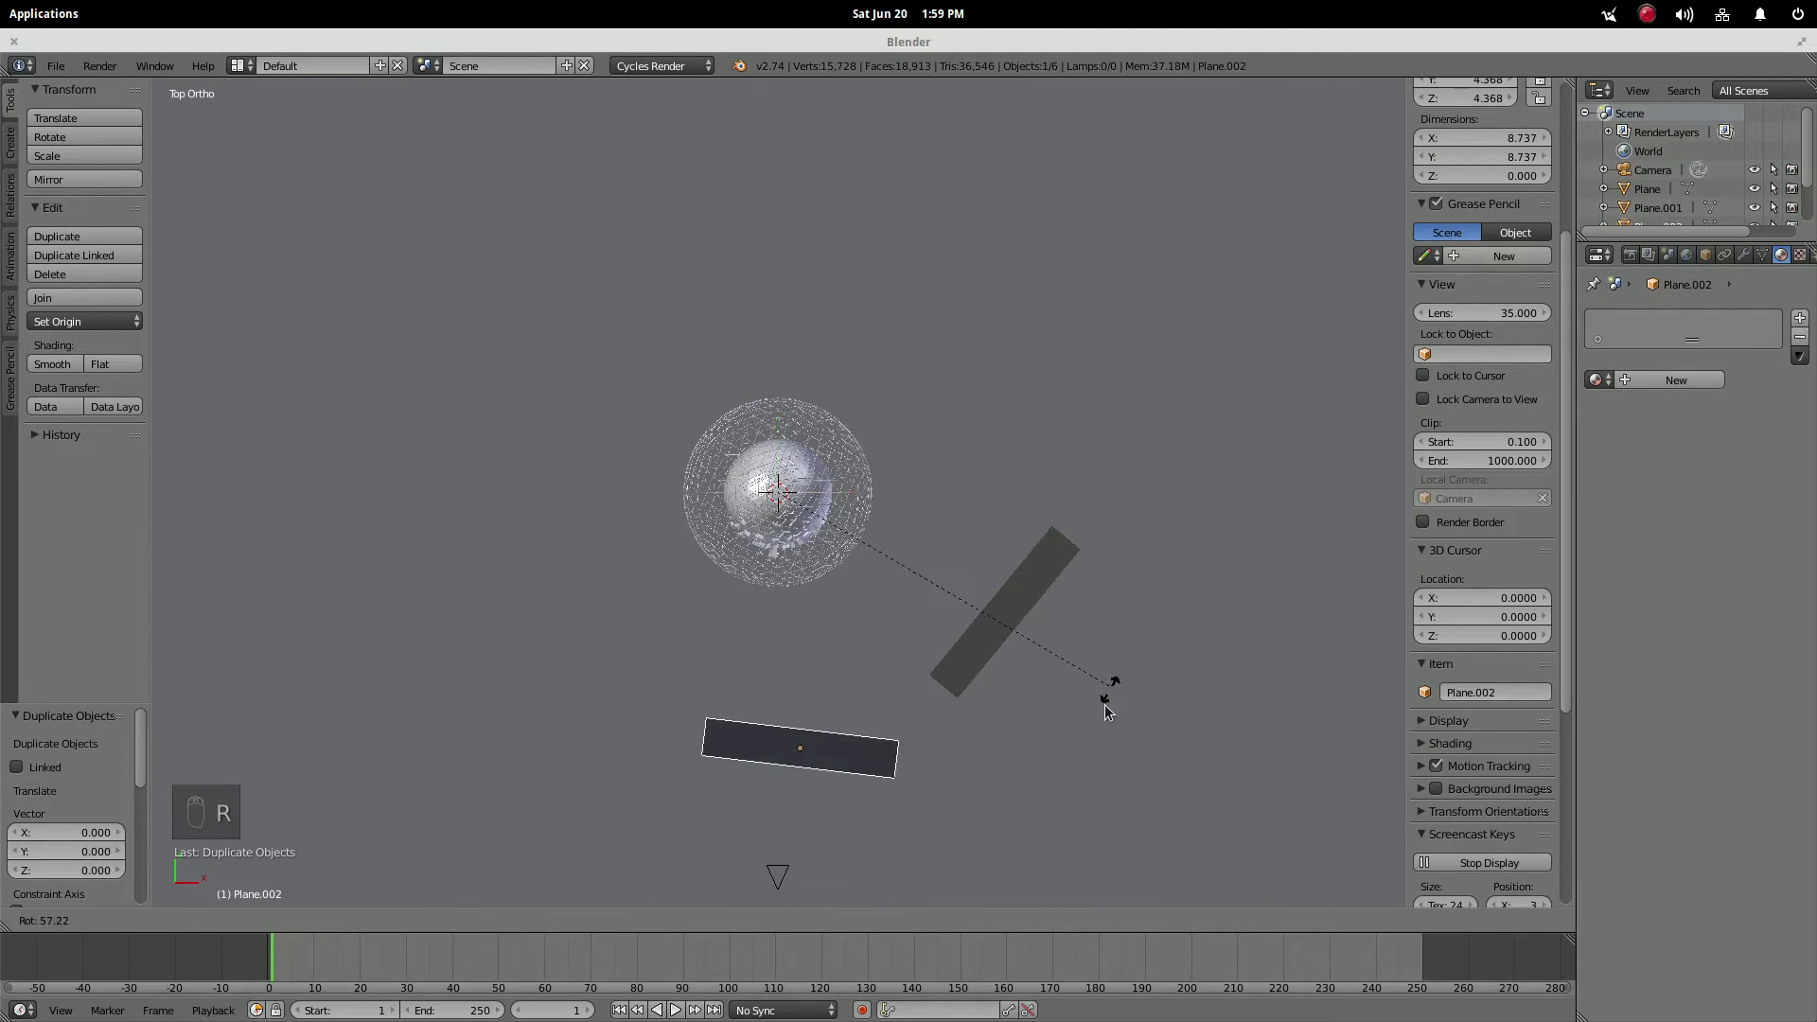
click(800, 823)
- Set the pivot point back to Median Point
middle_drag(952, 787, 956, 473)
click(383, 919)
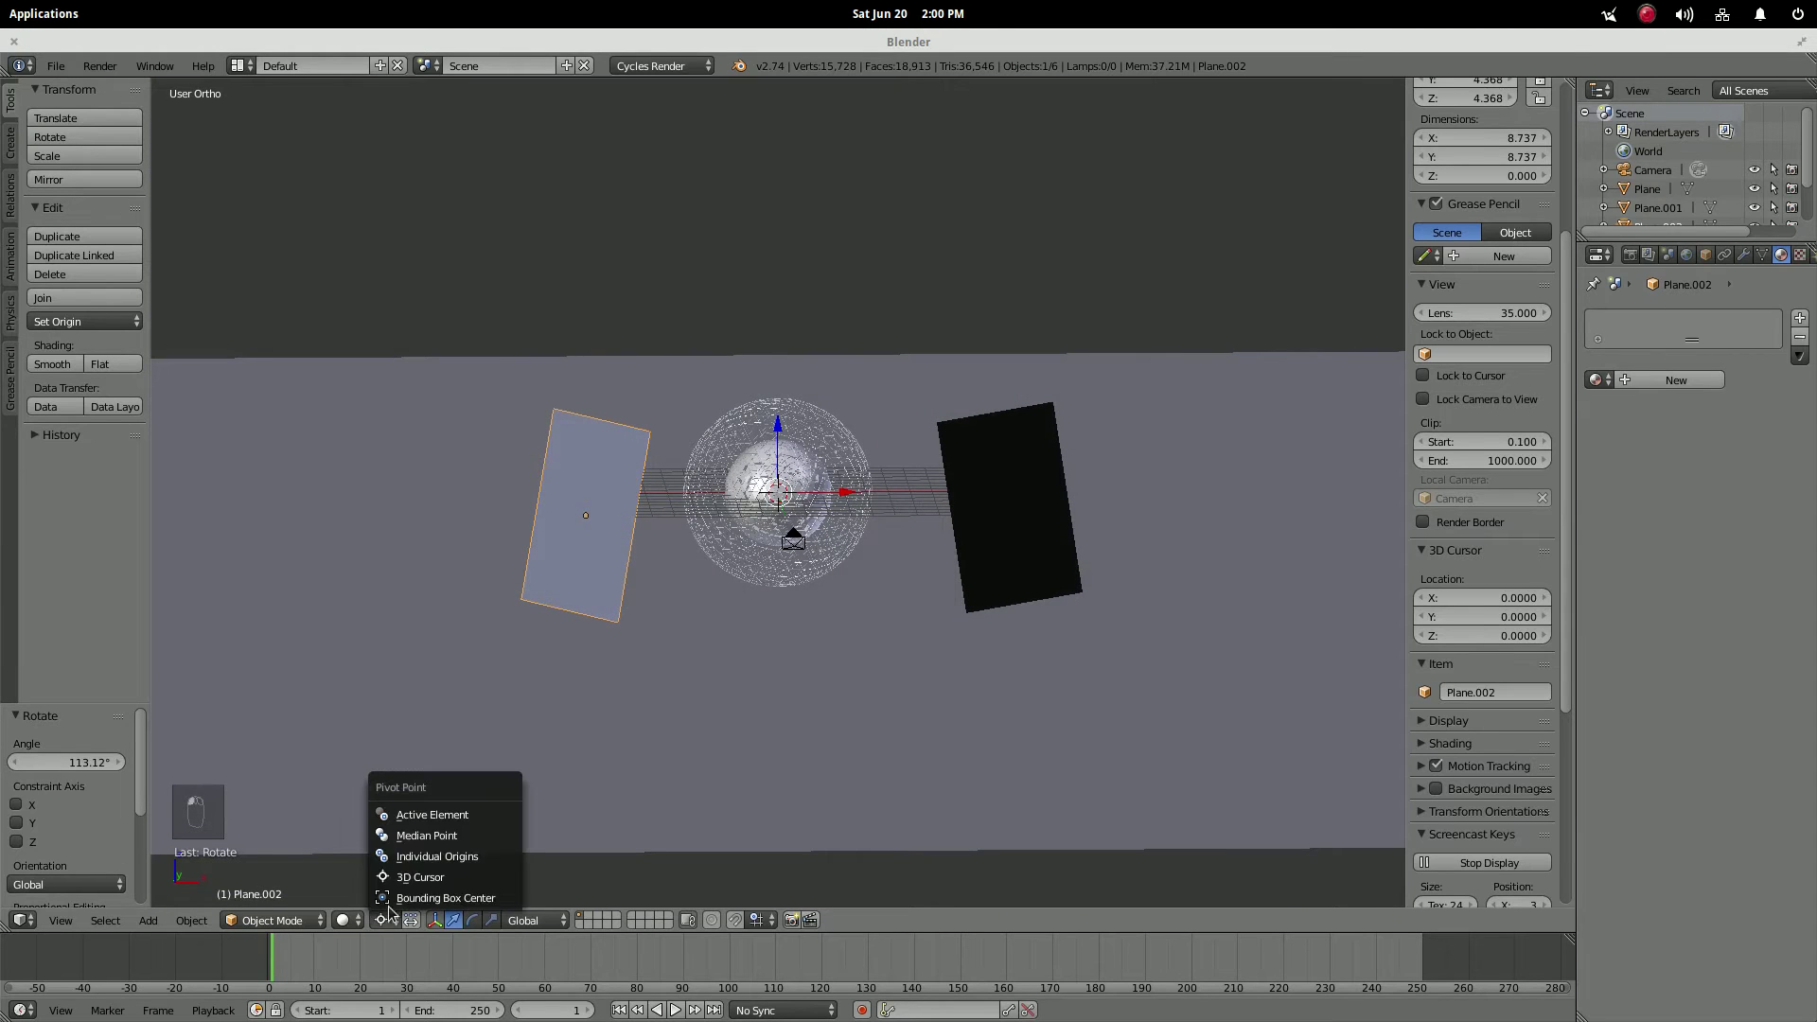
click(441, 835)
- Give the duplicated upright plane a new material with an Emission surface at strength 2.5
middle_drag(848, 626, 747, 747)
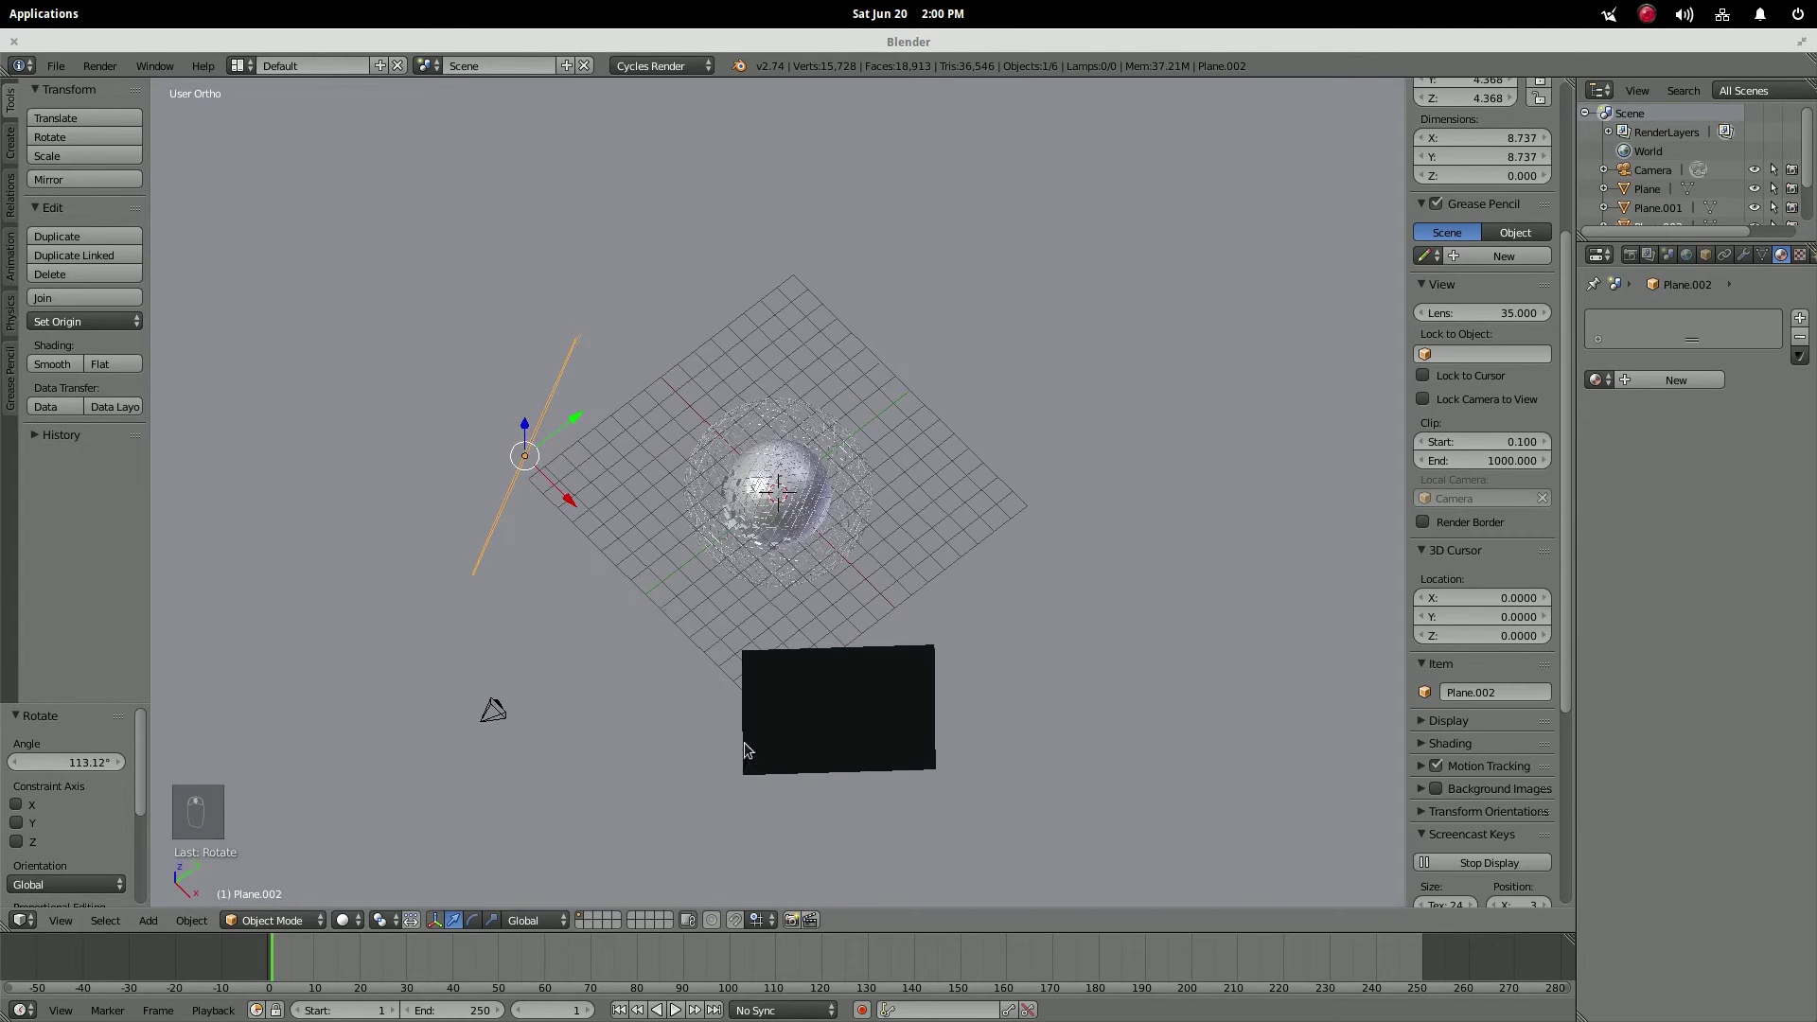
click(1671, 379)
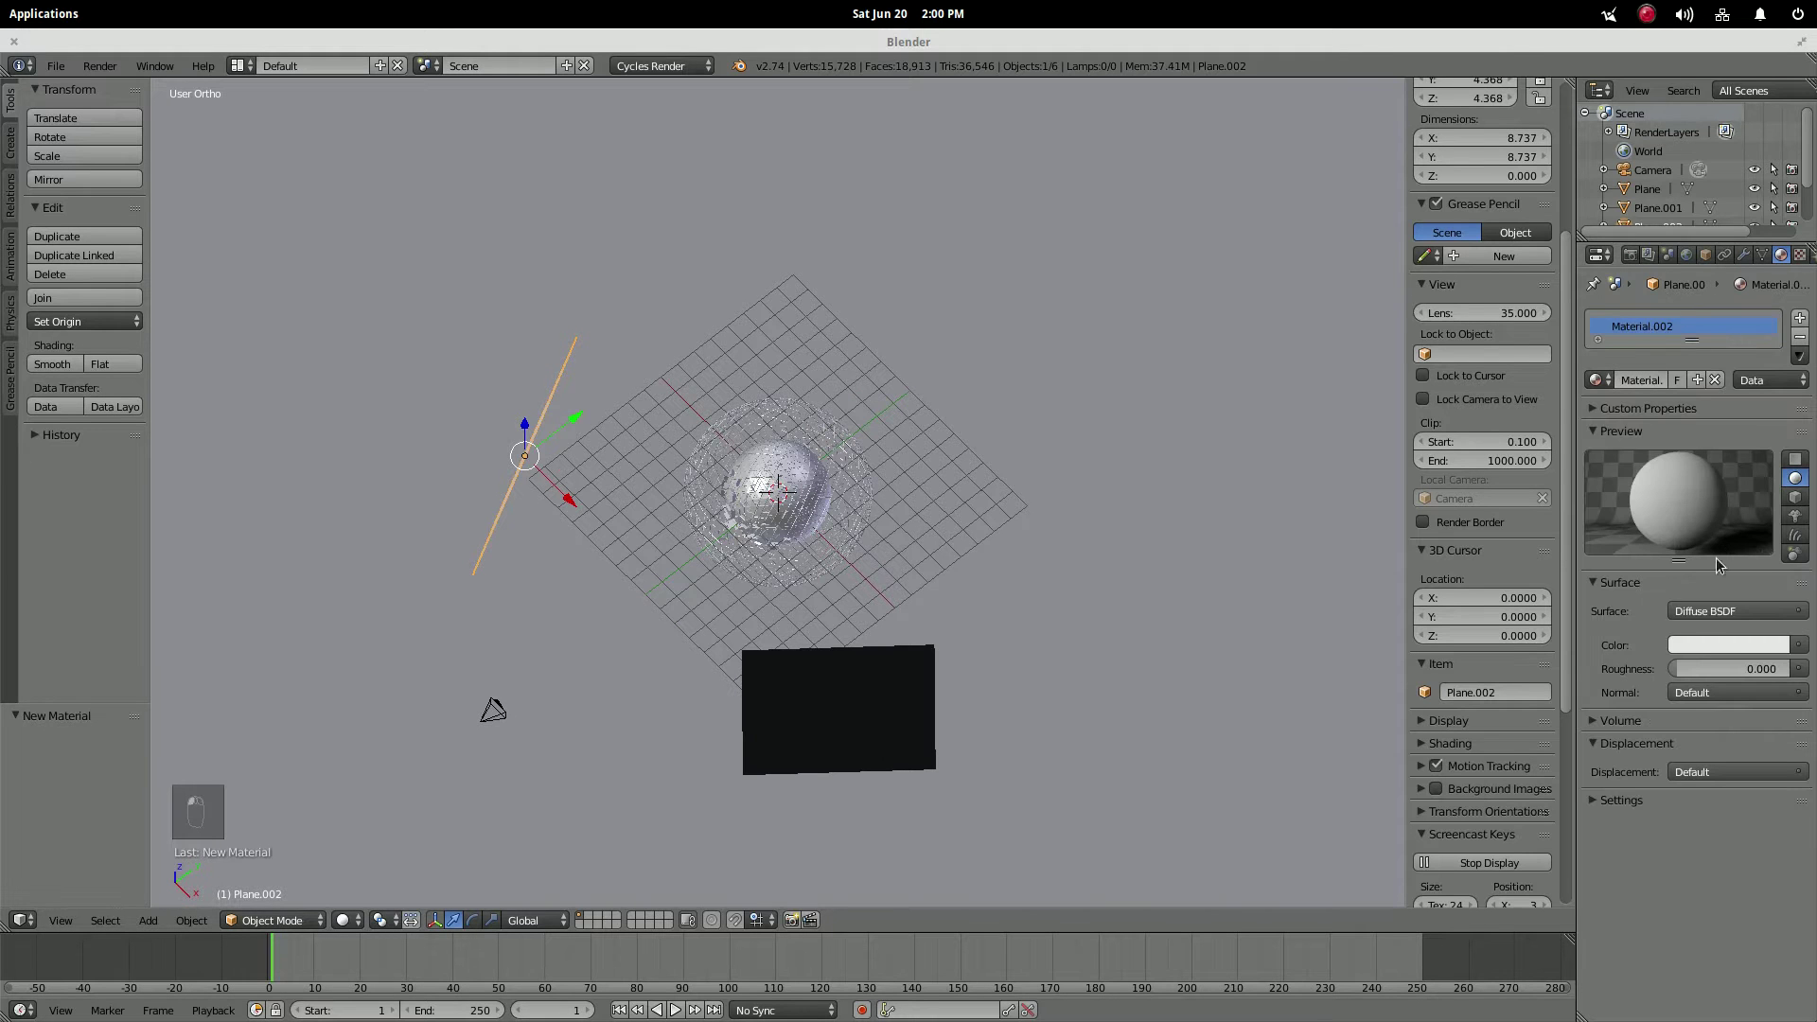
click(1691, 613)
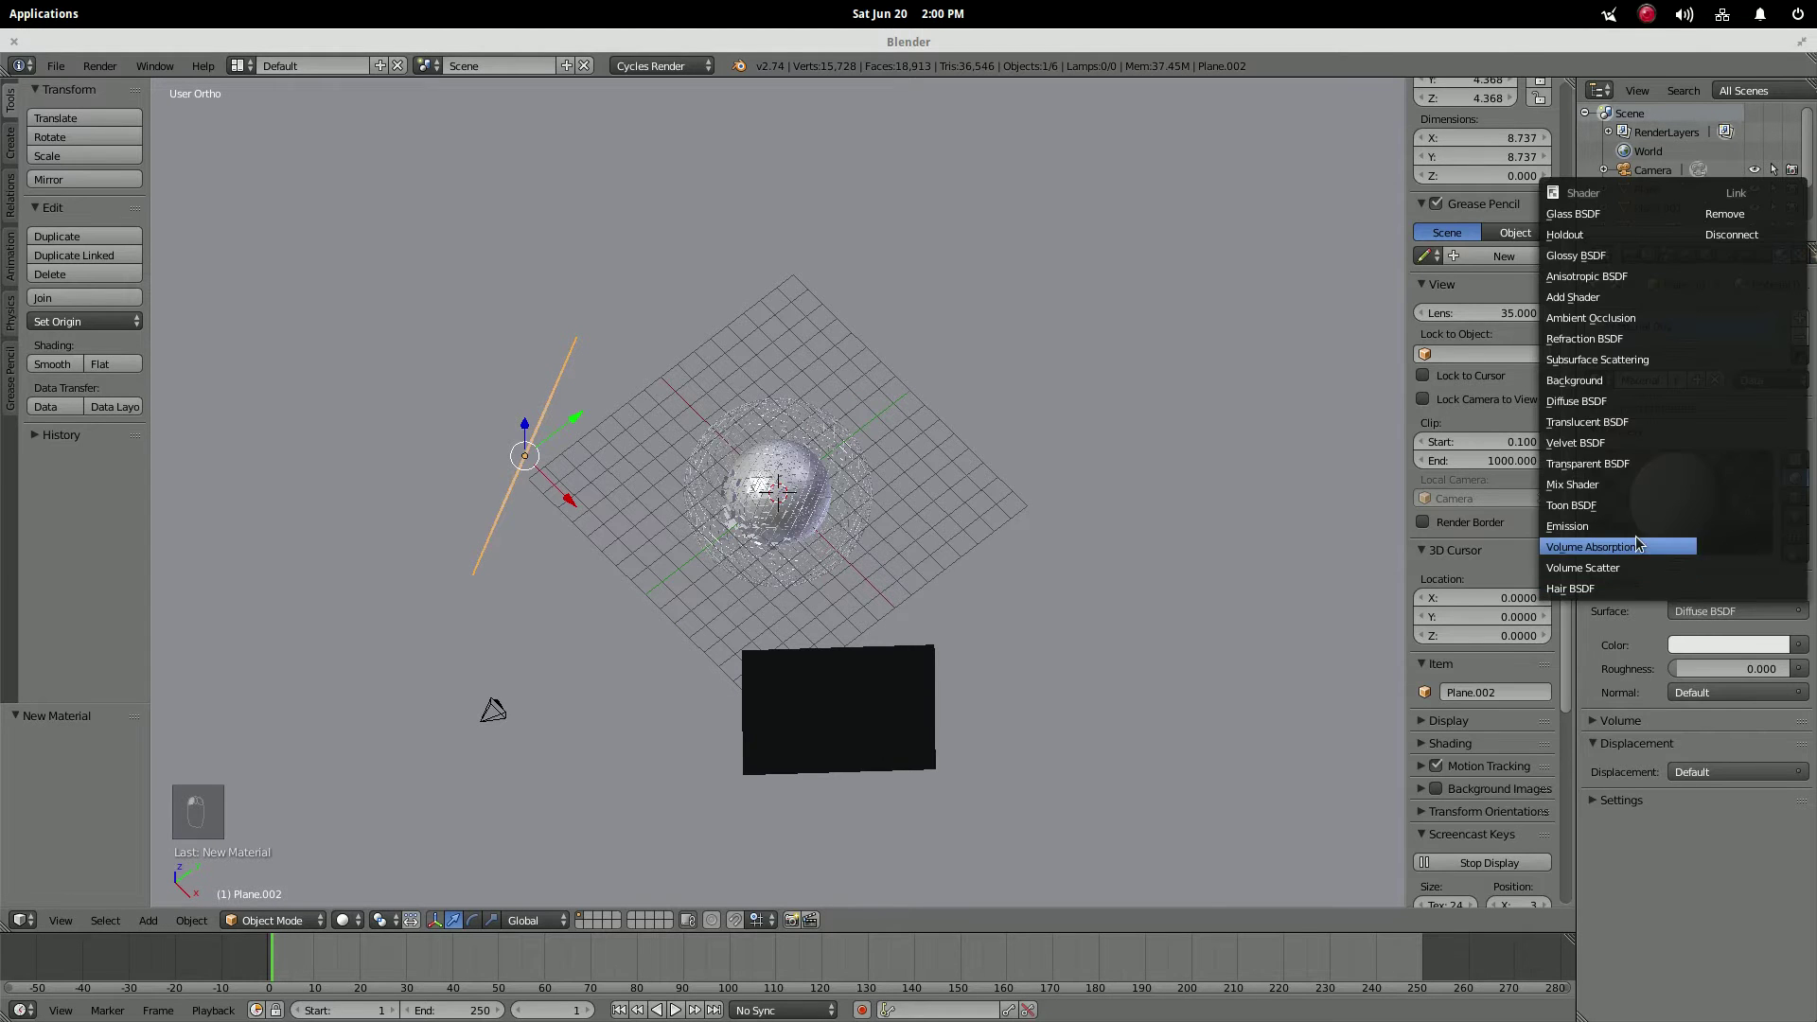
click(1670, 532)
click(1696, 667)
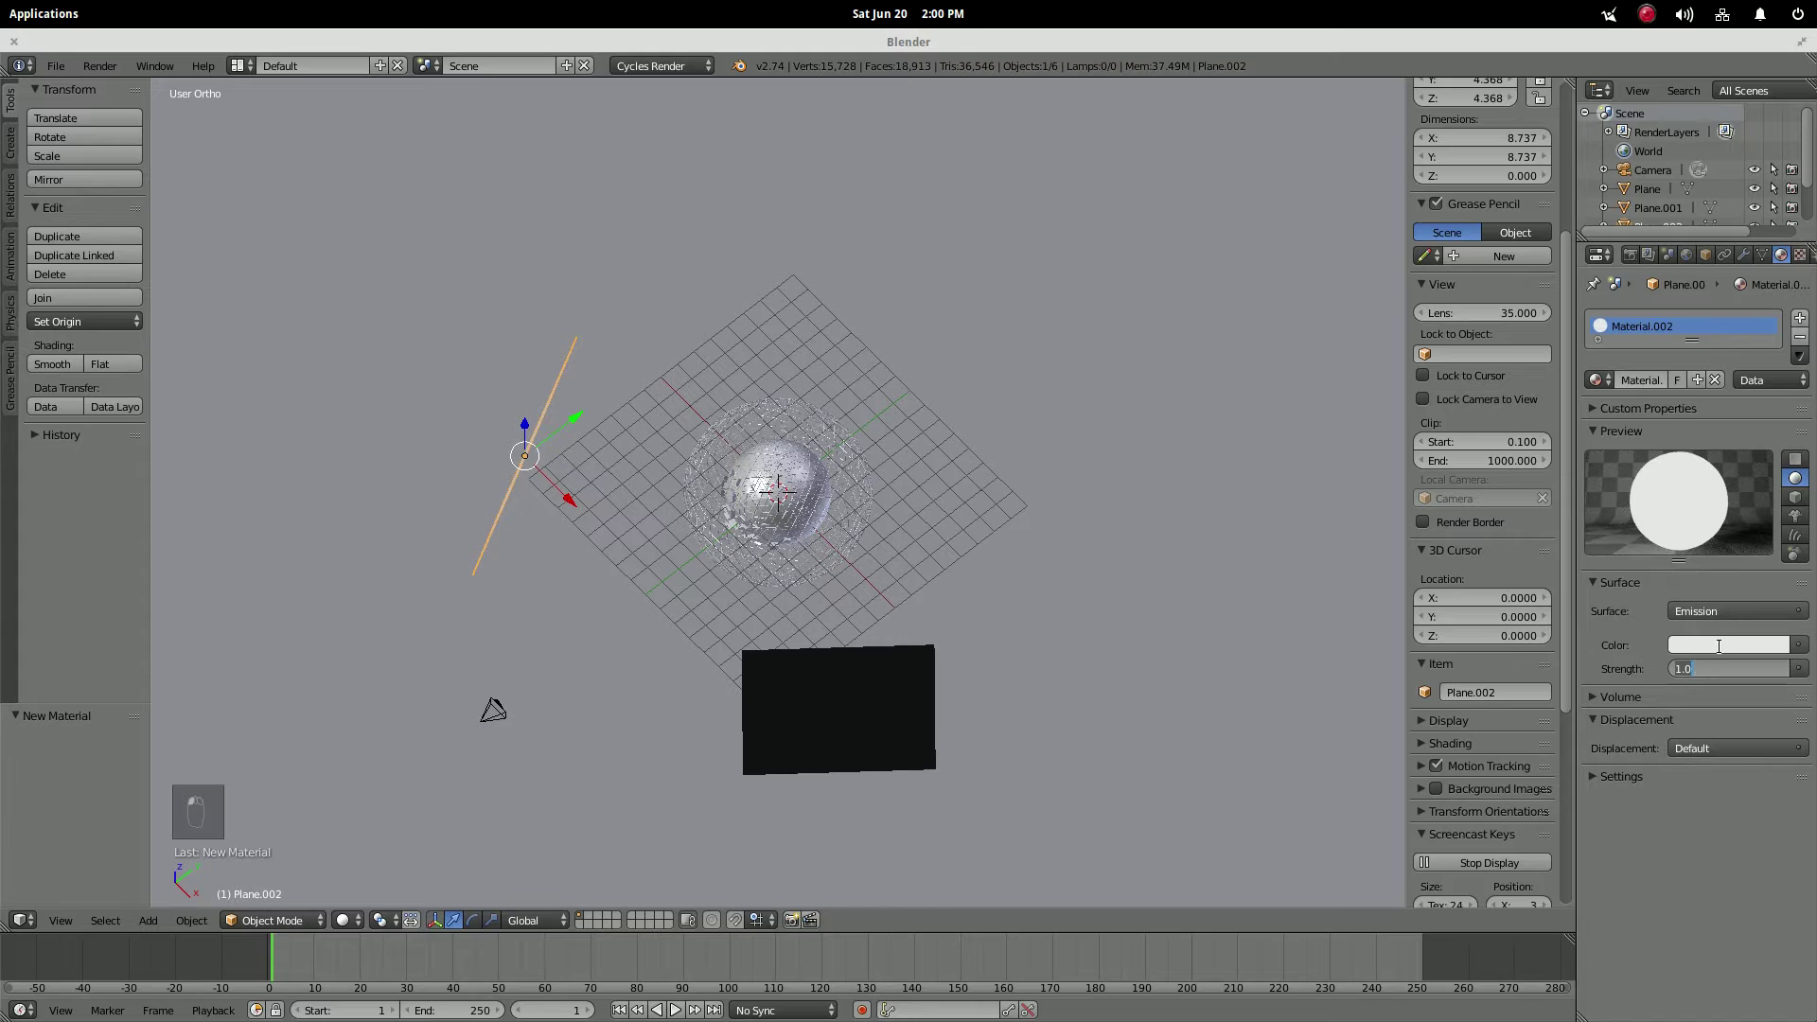
key(Return)
- Assign the existing emission material, Material.002, to the other upright plane
right_click(909, 715)
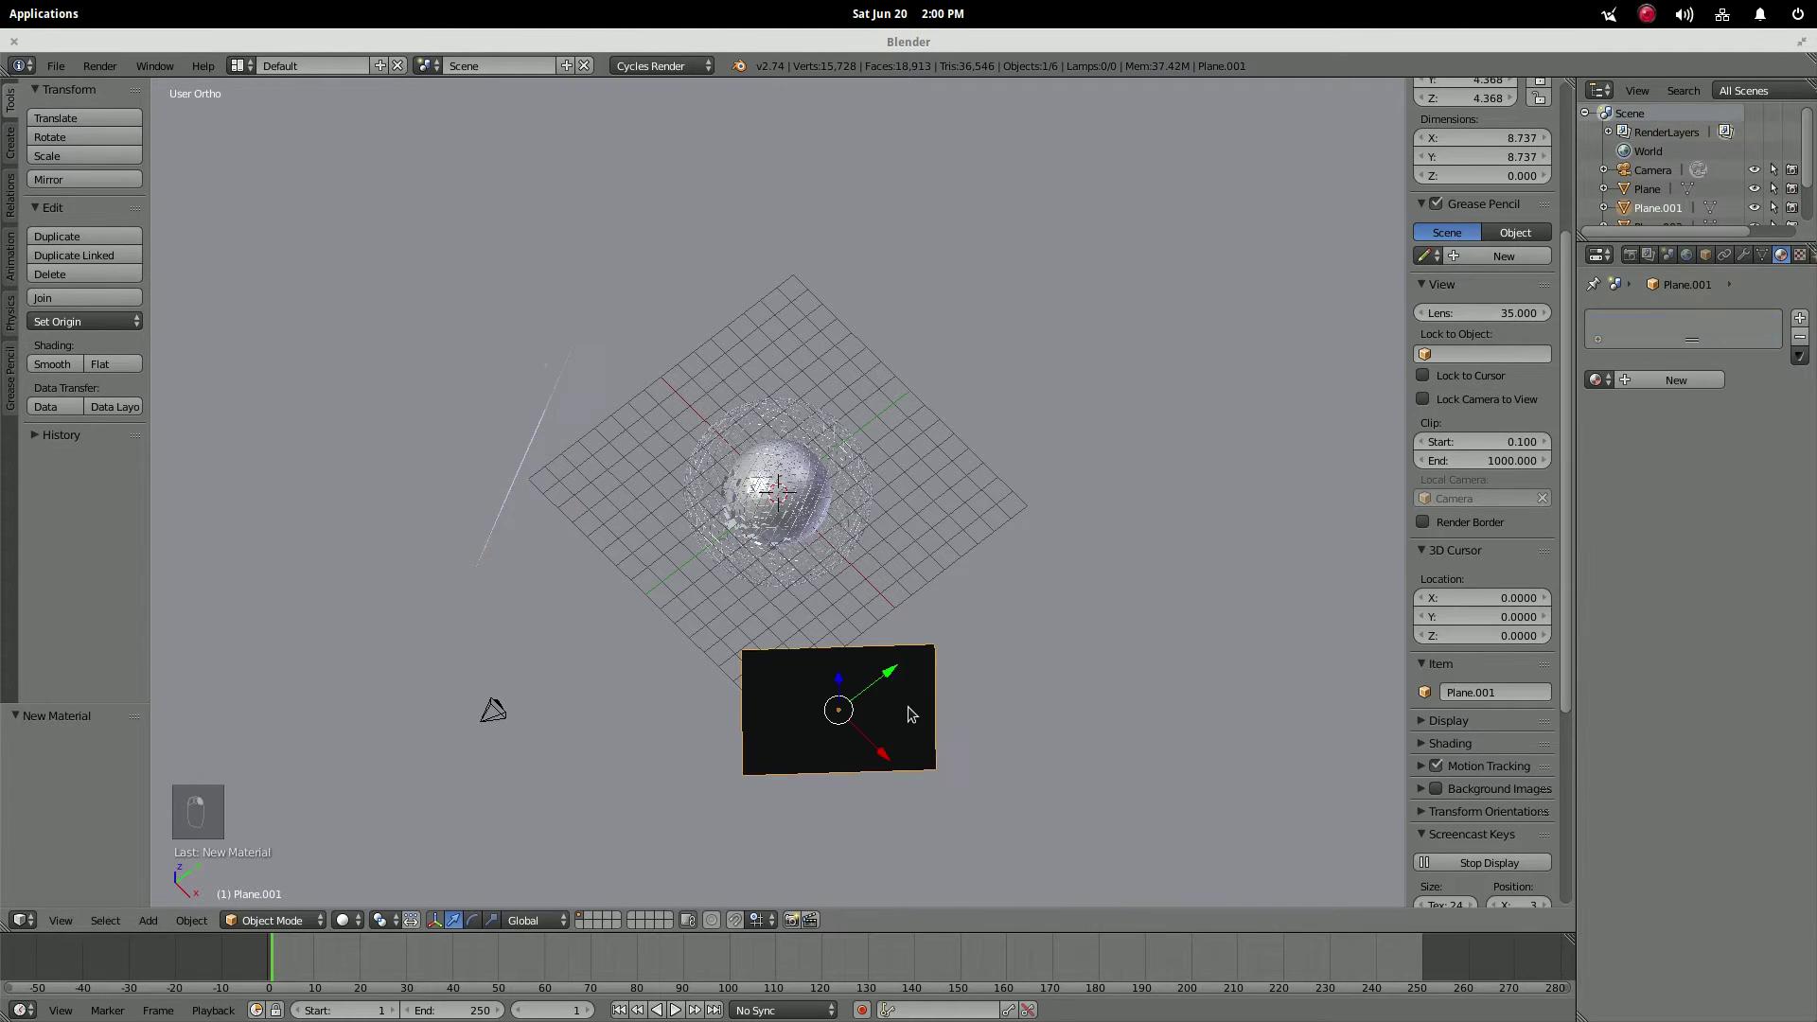
click(1597, 379)
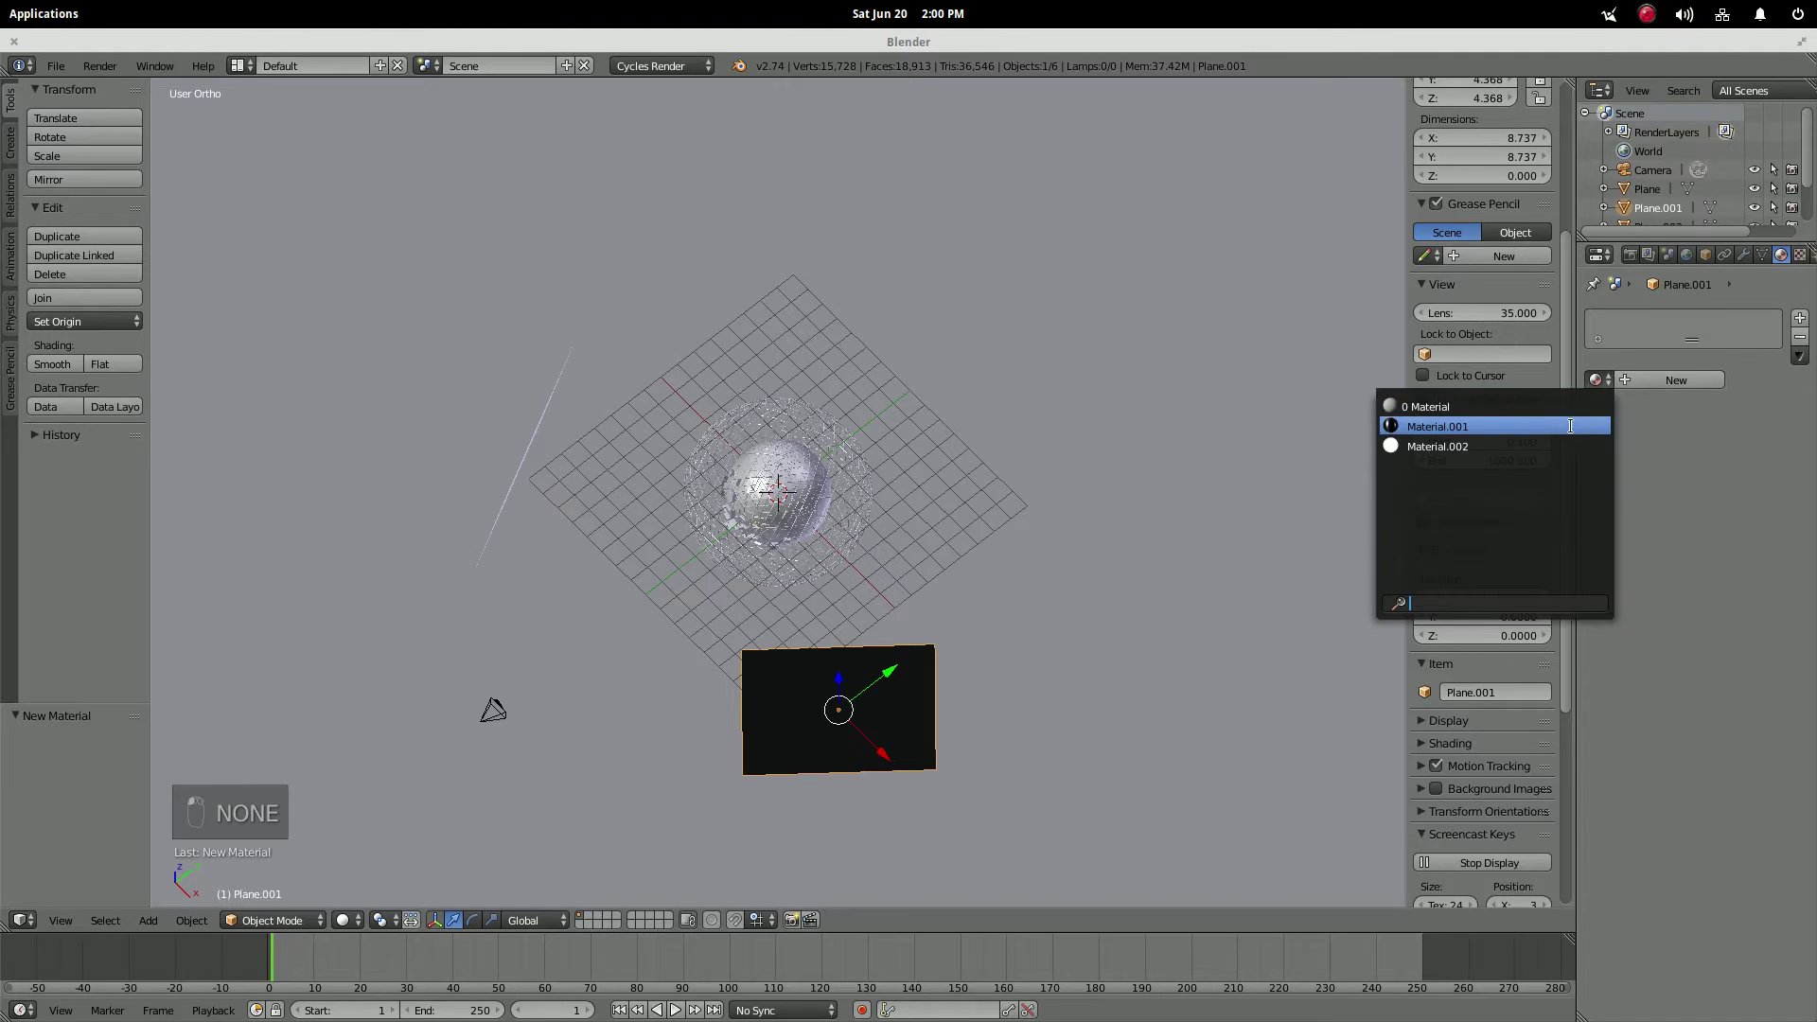
click(1513, 445)
middle_drag(615, 568, 689, 513)
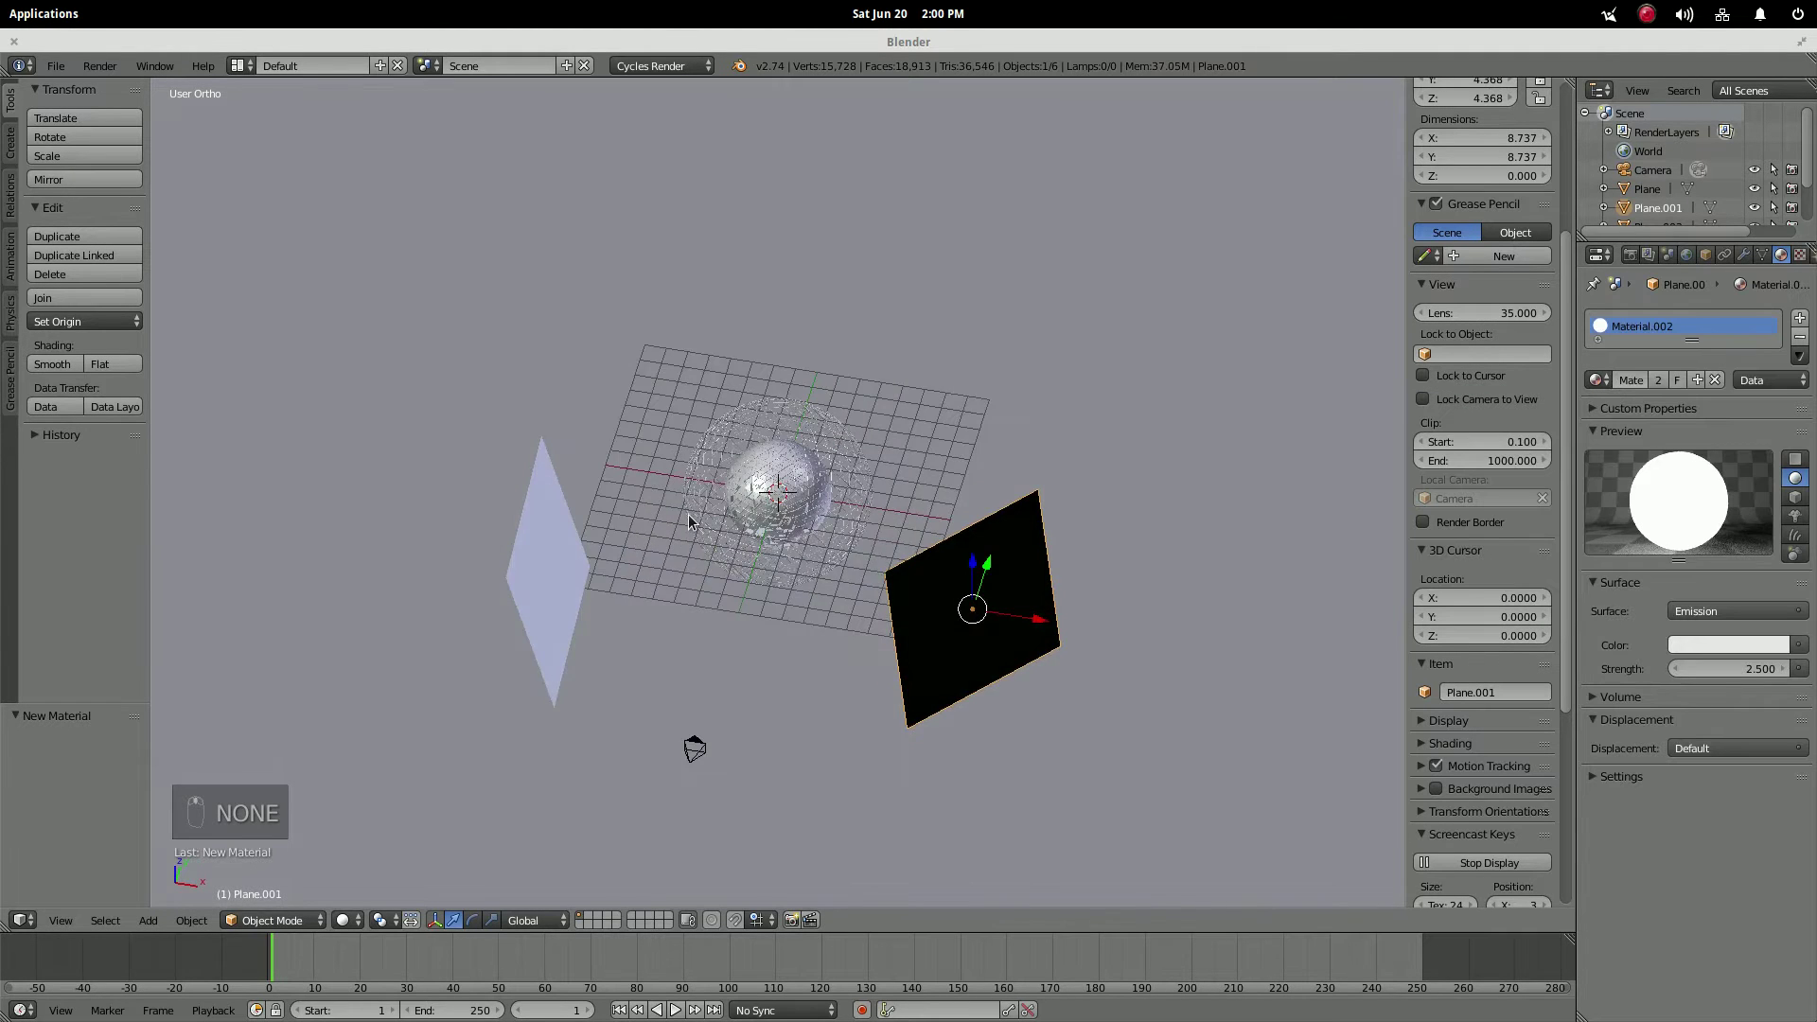
- Test-render the scene from the camera view and examine how the plane lights reflect on the spheres
key(KP_0)
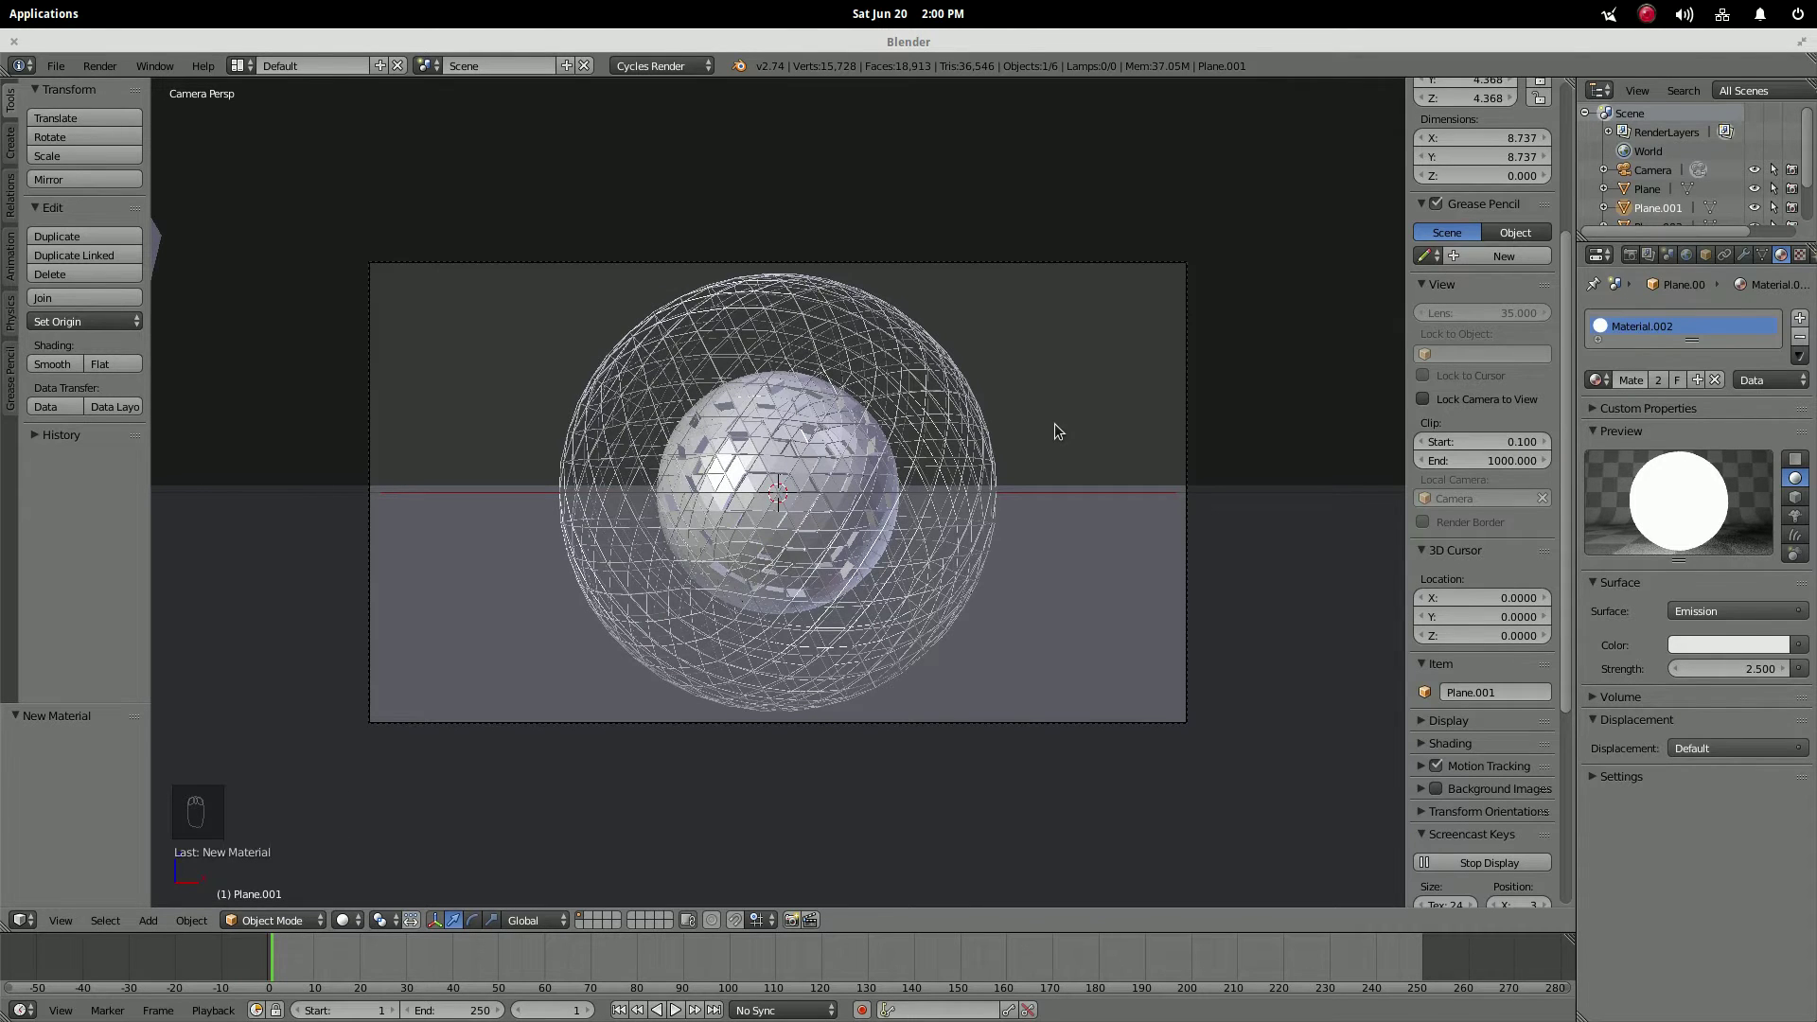
key(F12)
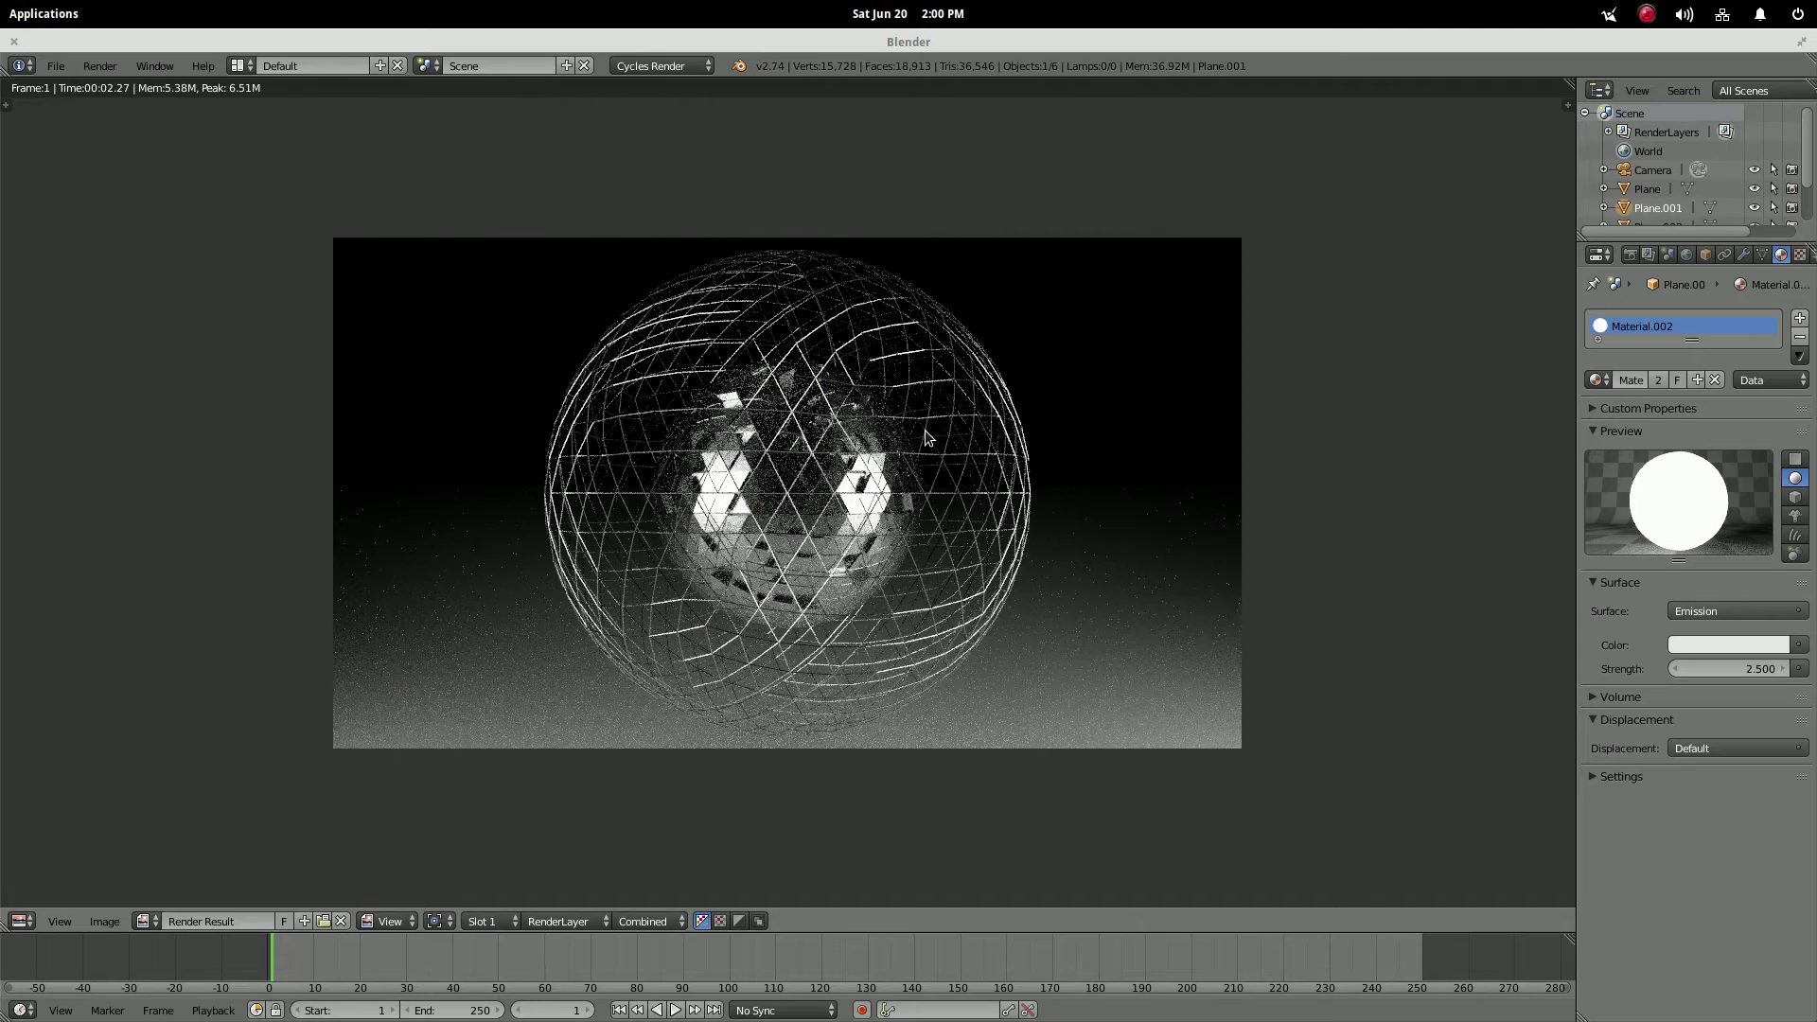
scroll(927, 438, up, 2)
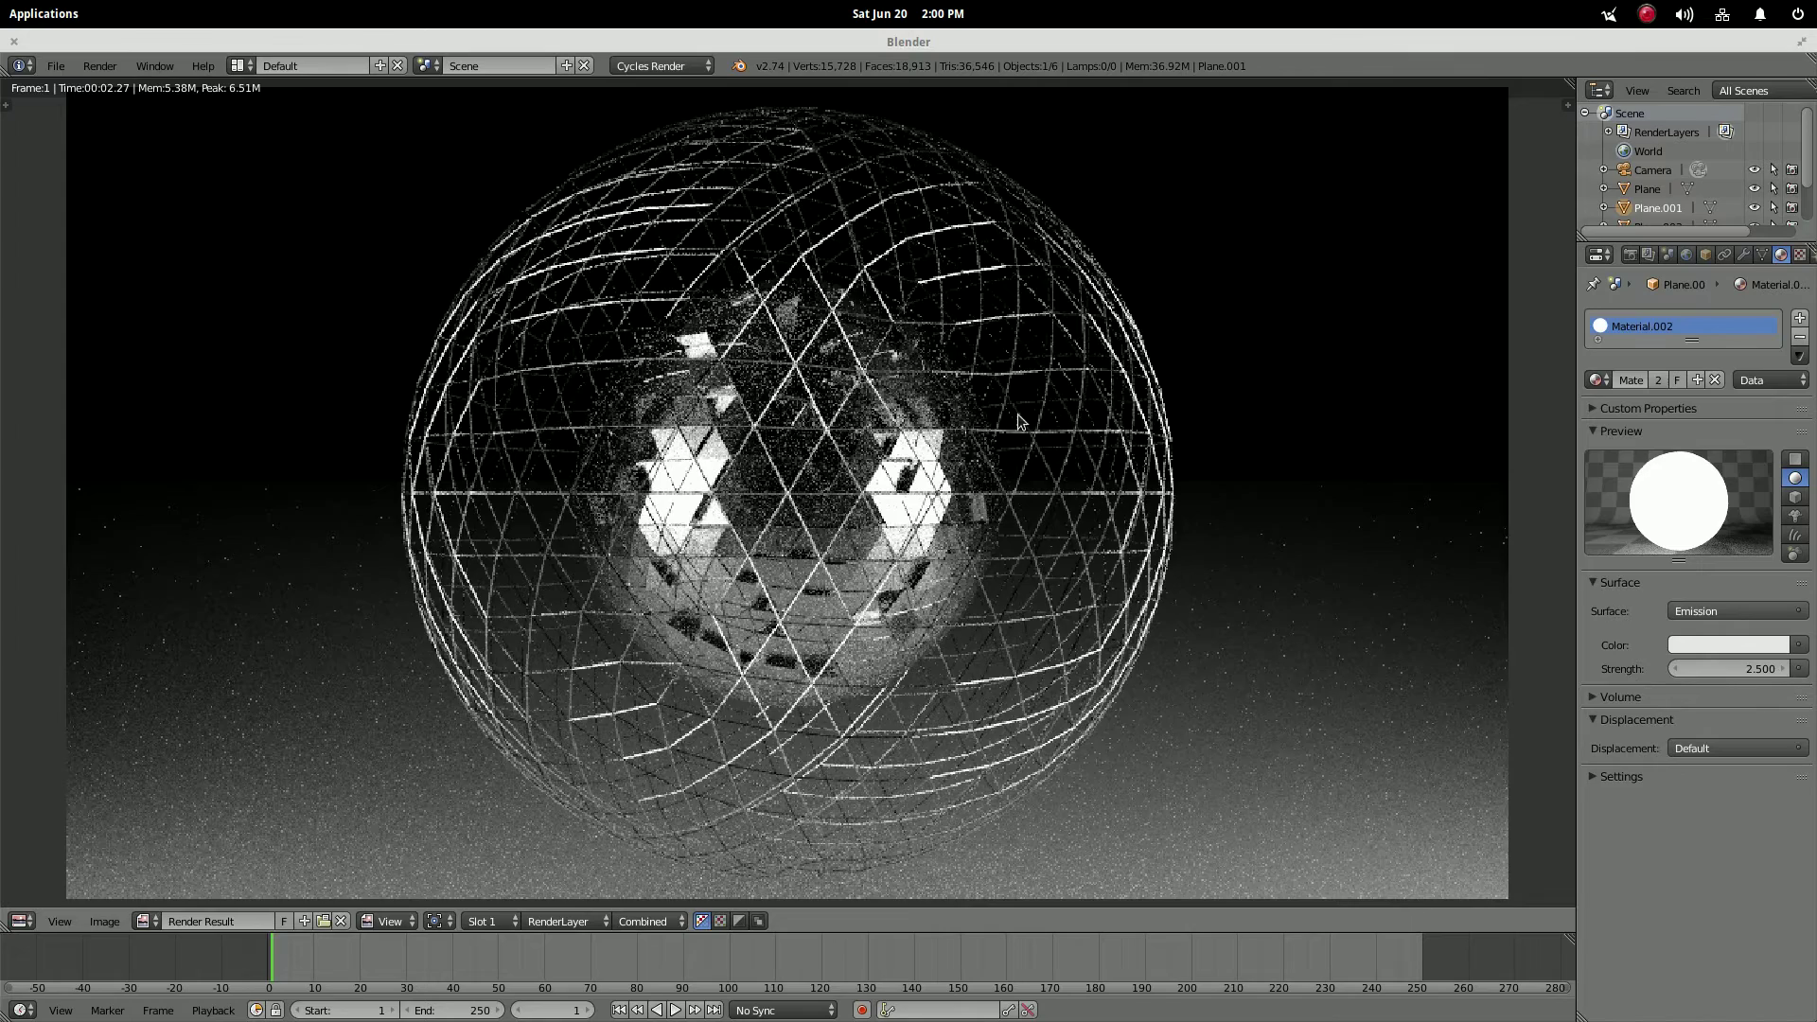
scroll(1008, 424, down, 1)
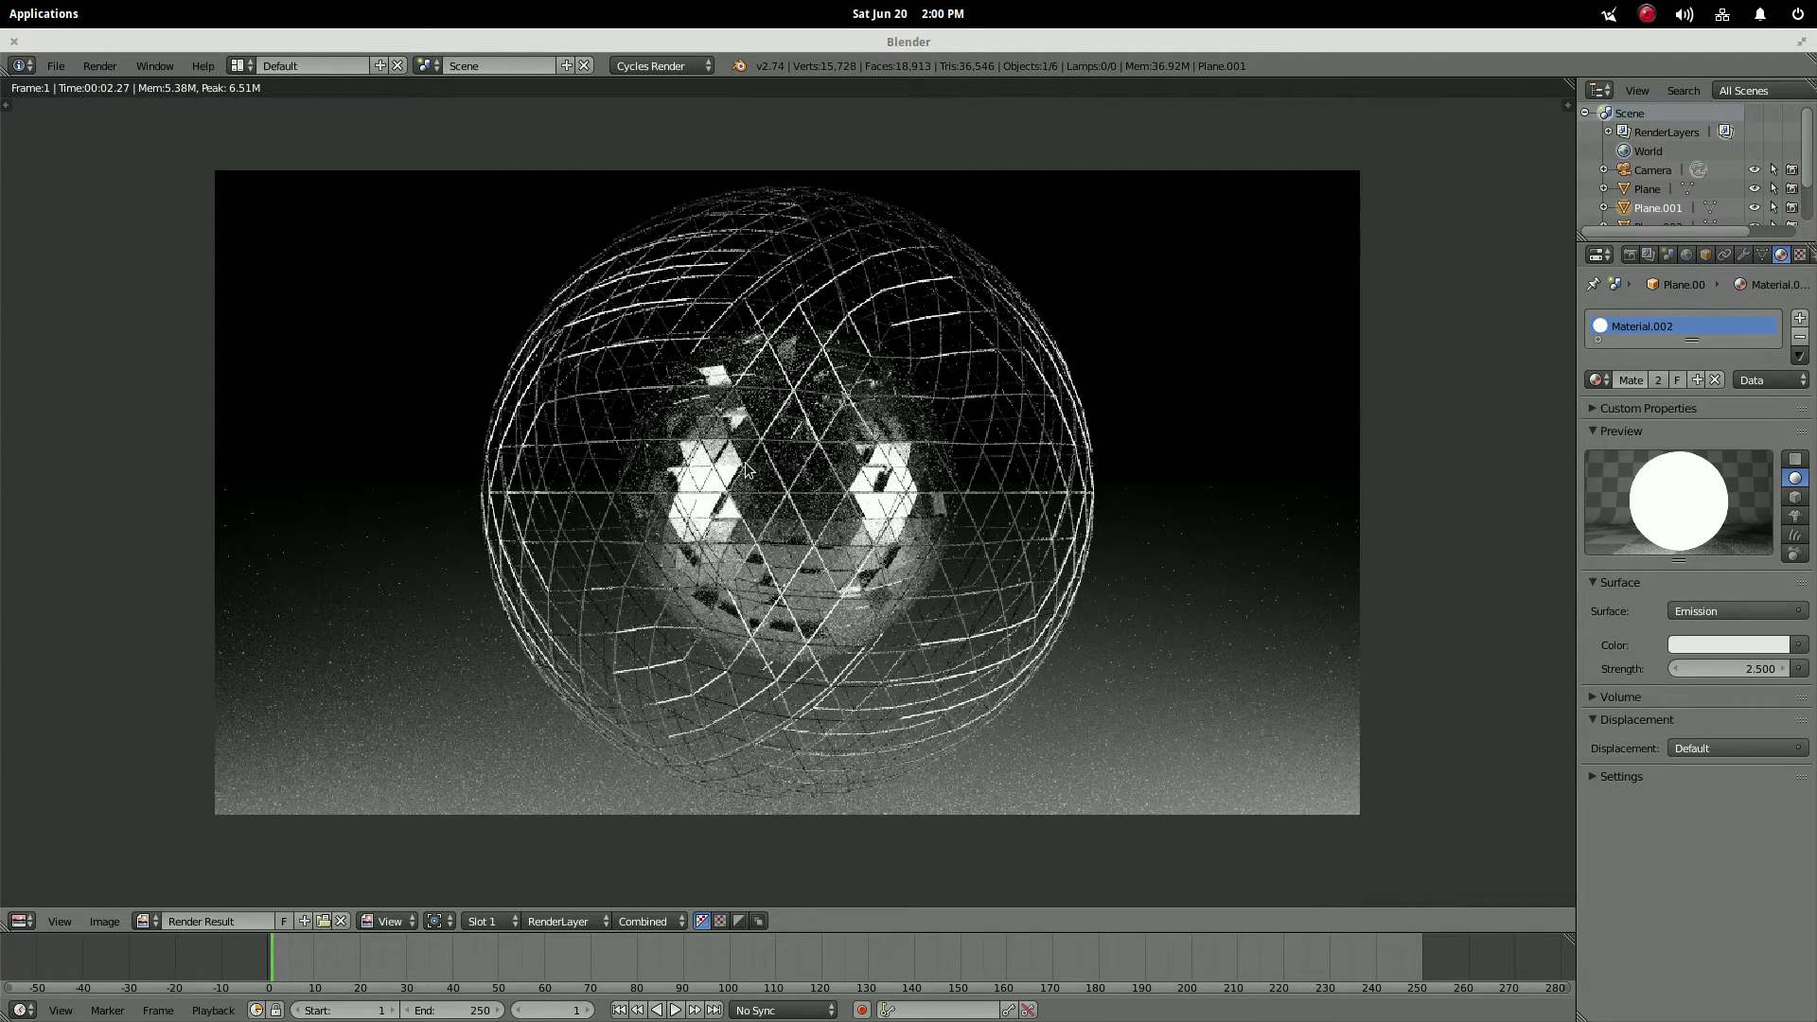
key(Escape)
- Move the floor plane 11.446 units along Y and test-render the scene
middle_drag(982, 440, 823, 417)
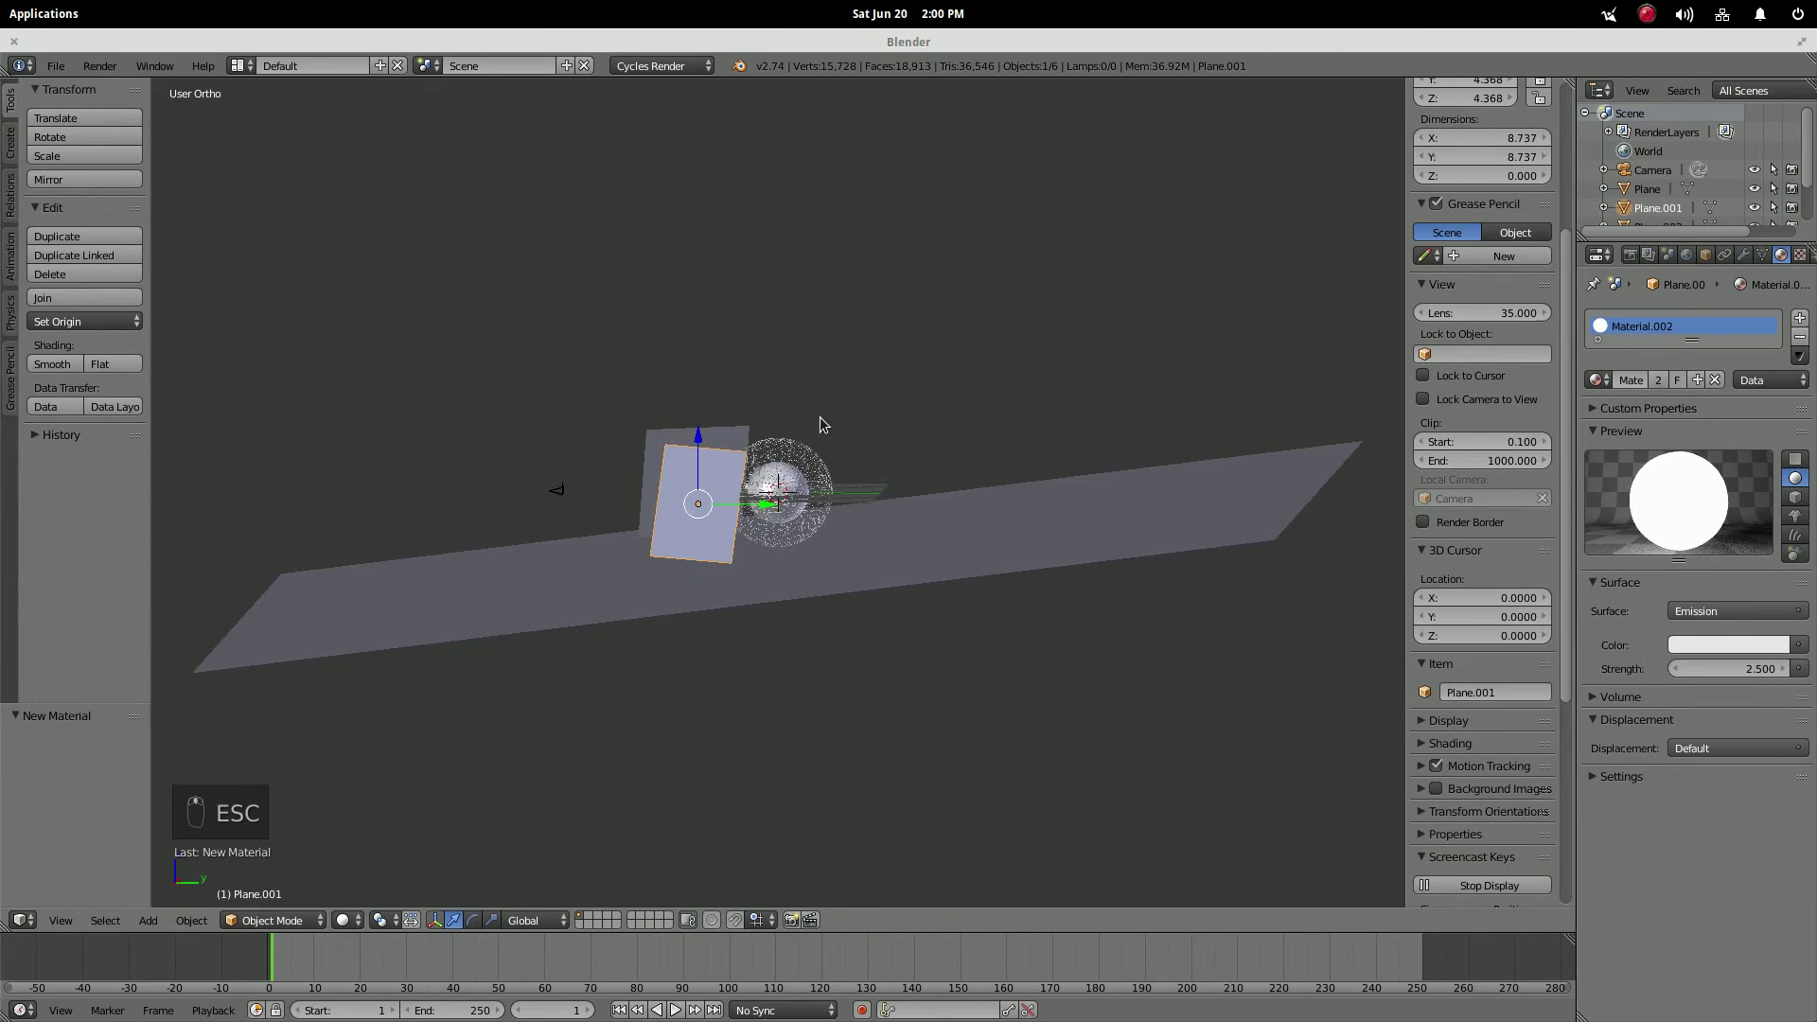
right_click(1063, 521)
drag(842, 563, 965, 585)
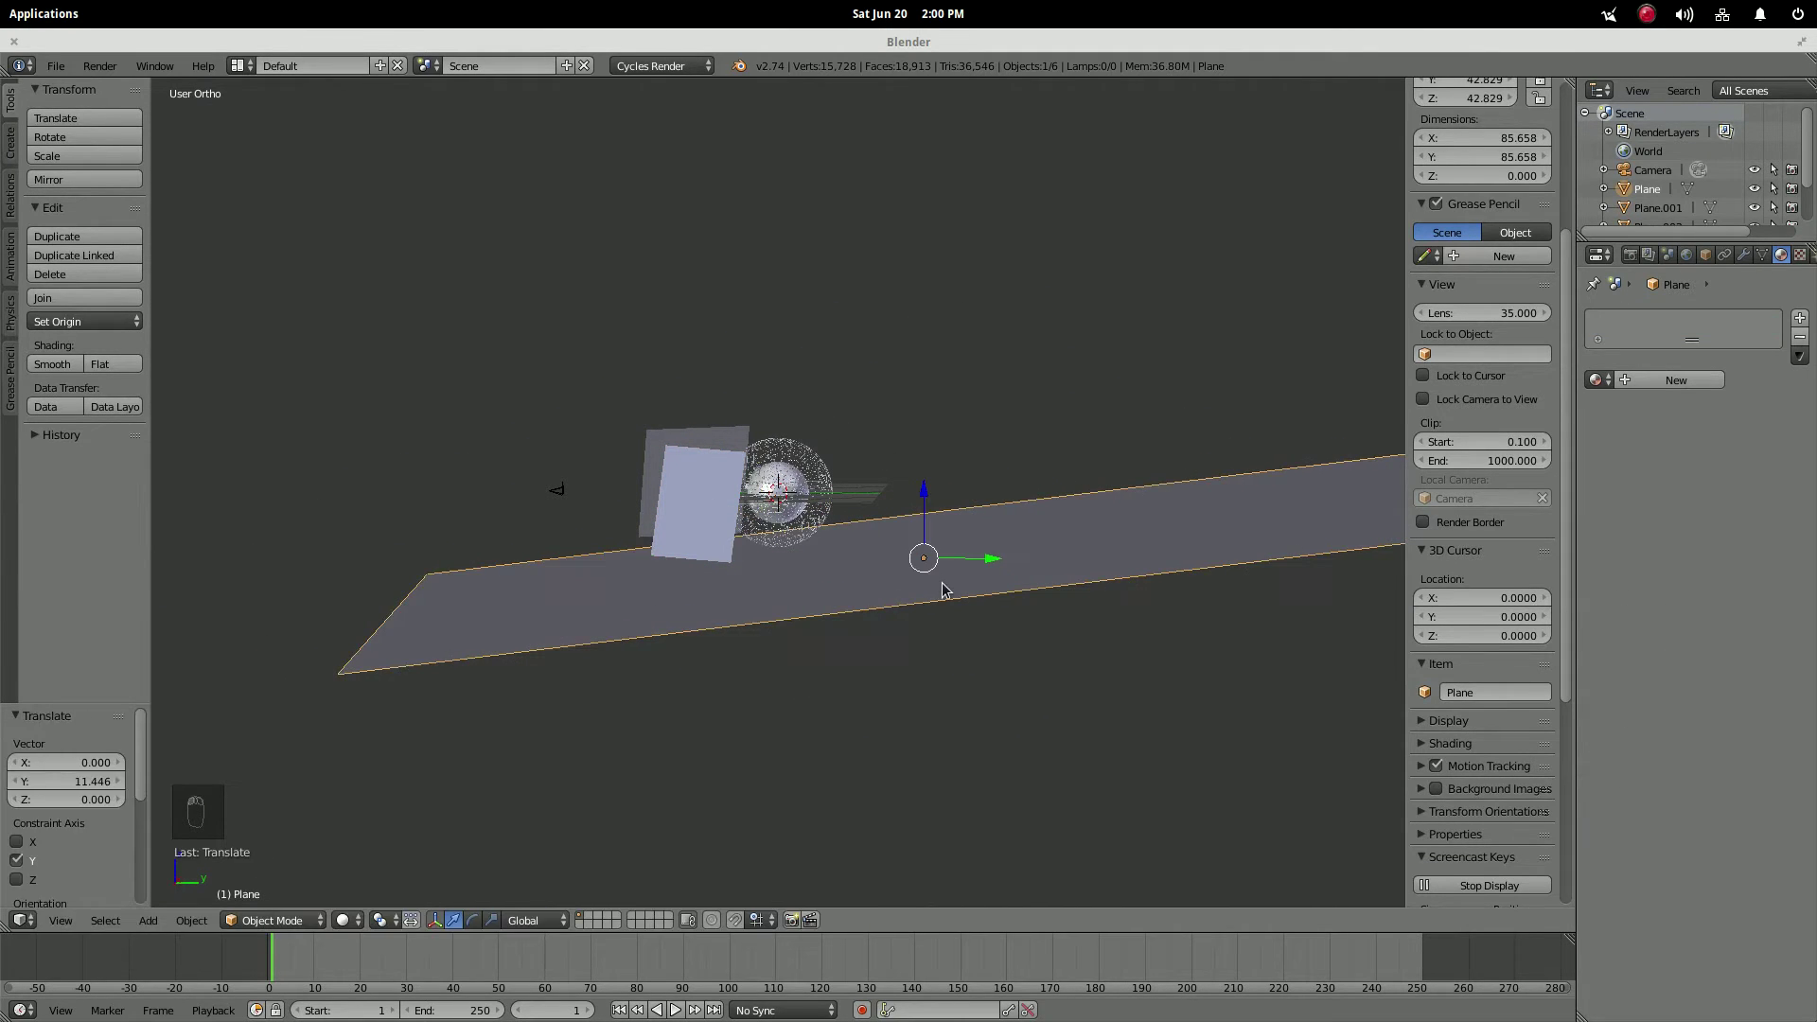
key(F12)
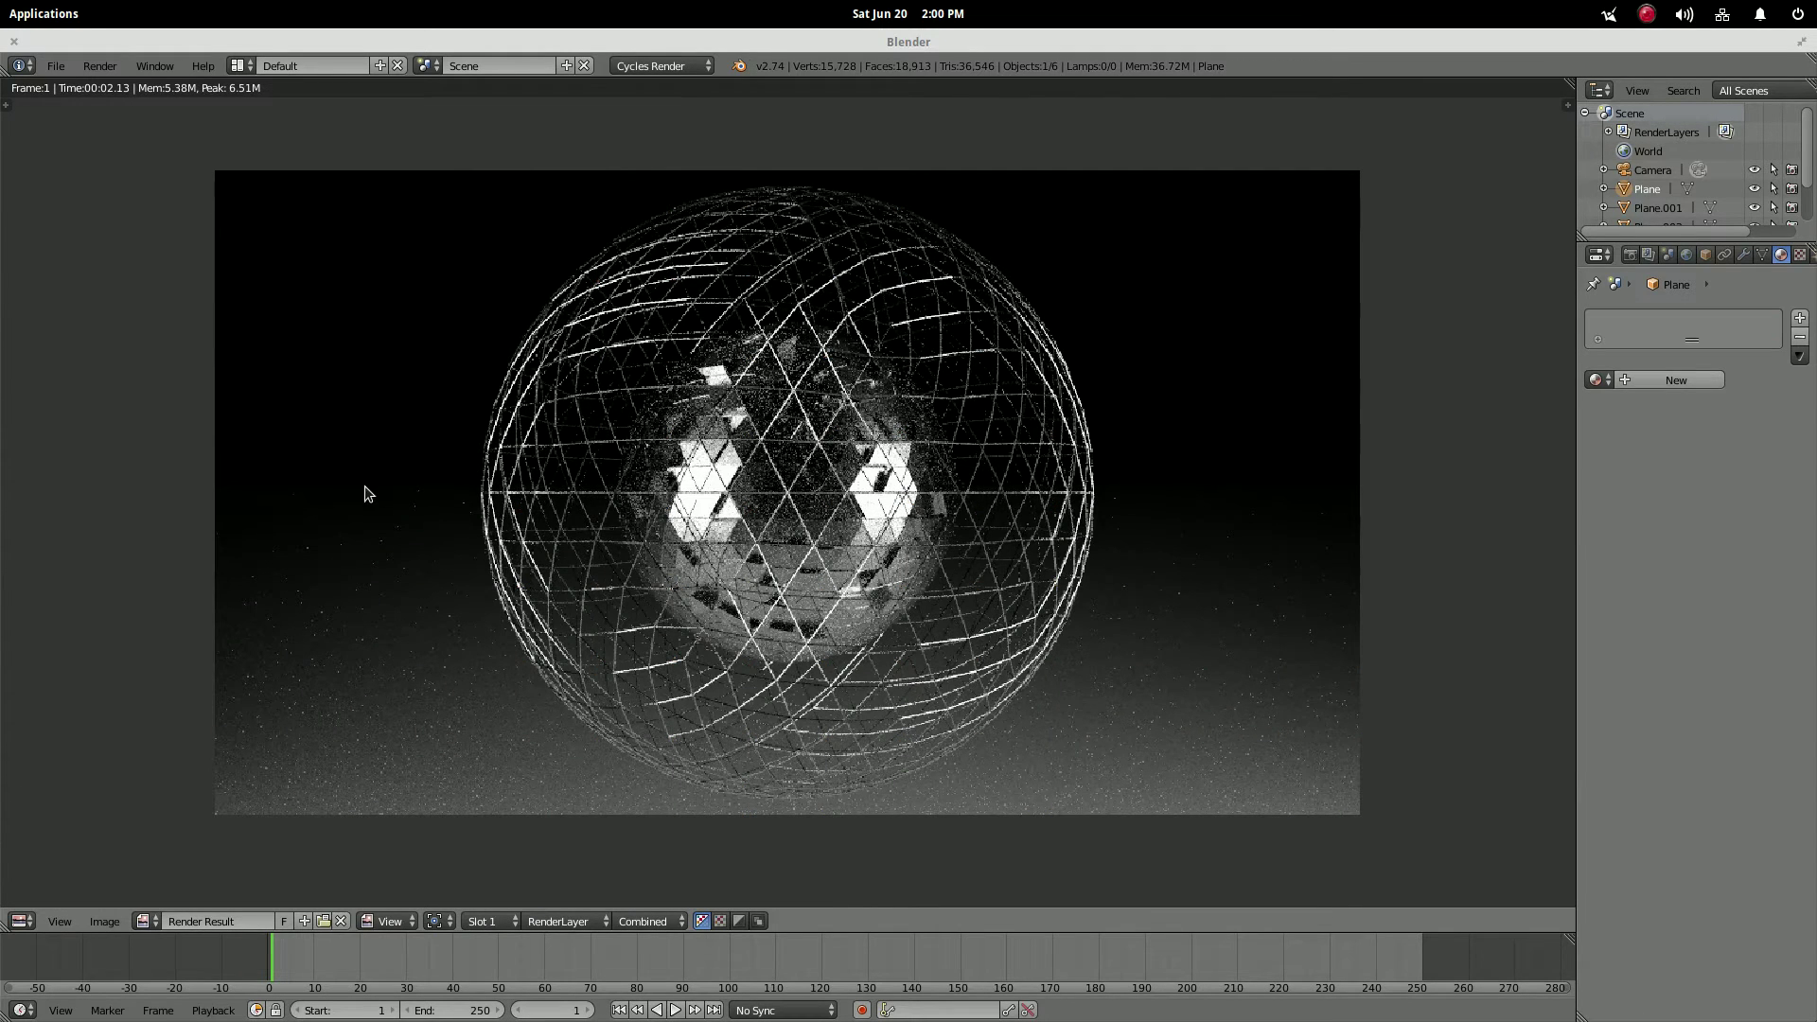
key(Escape)
- Rotate the upright light plane Plane.001 by 7° in an angled view from above
scroll(1230, 529, down, 2)
middle_drag(933, 576, 968, 674)
right_click(782, 588)
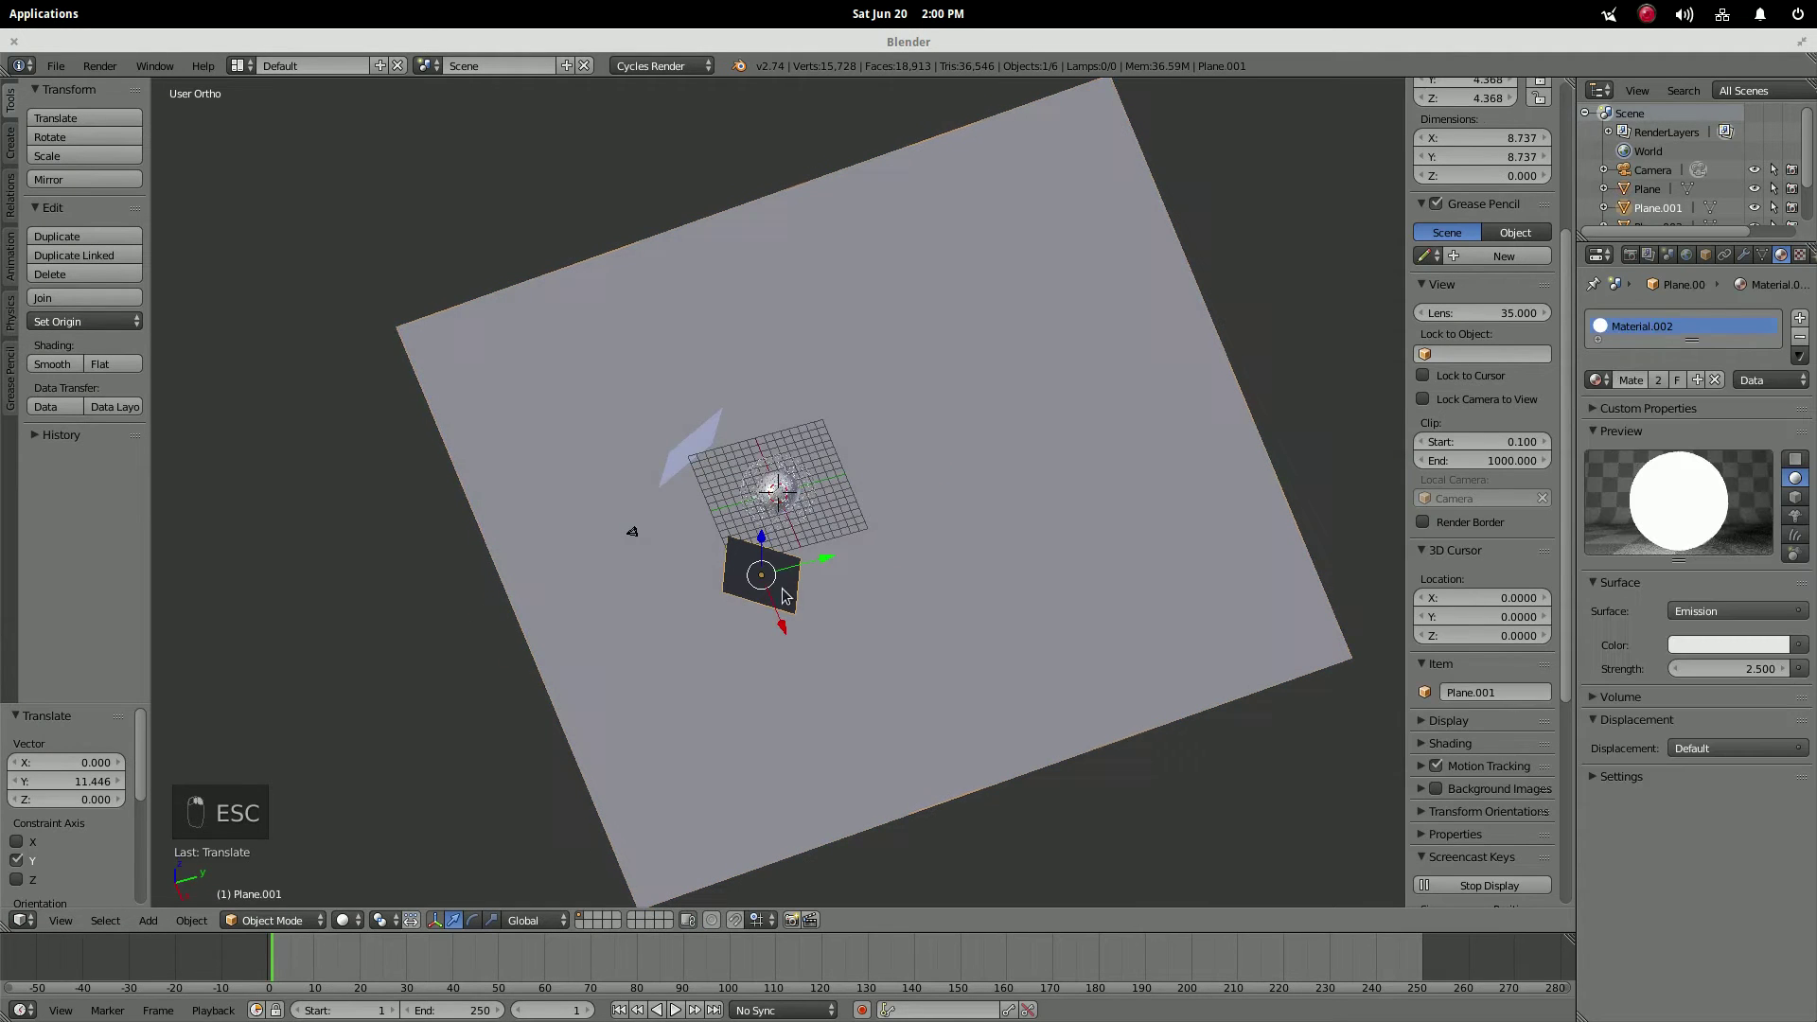
text(r)
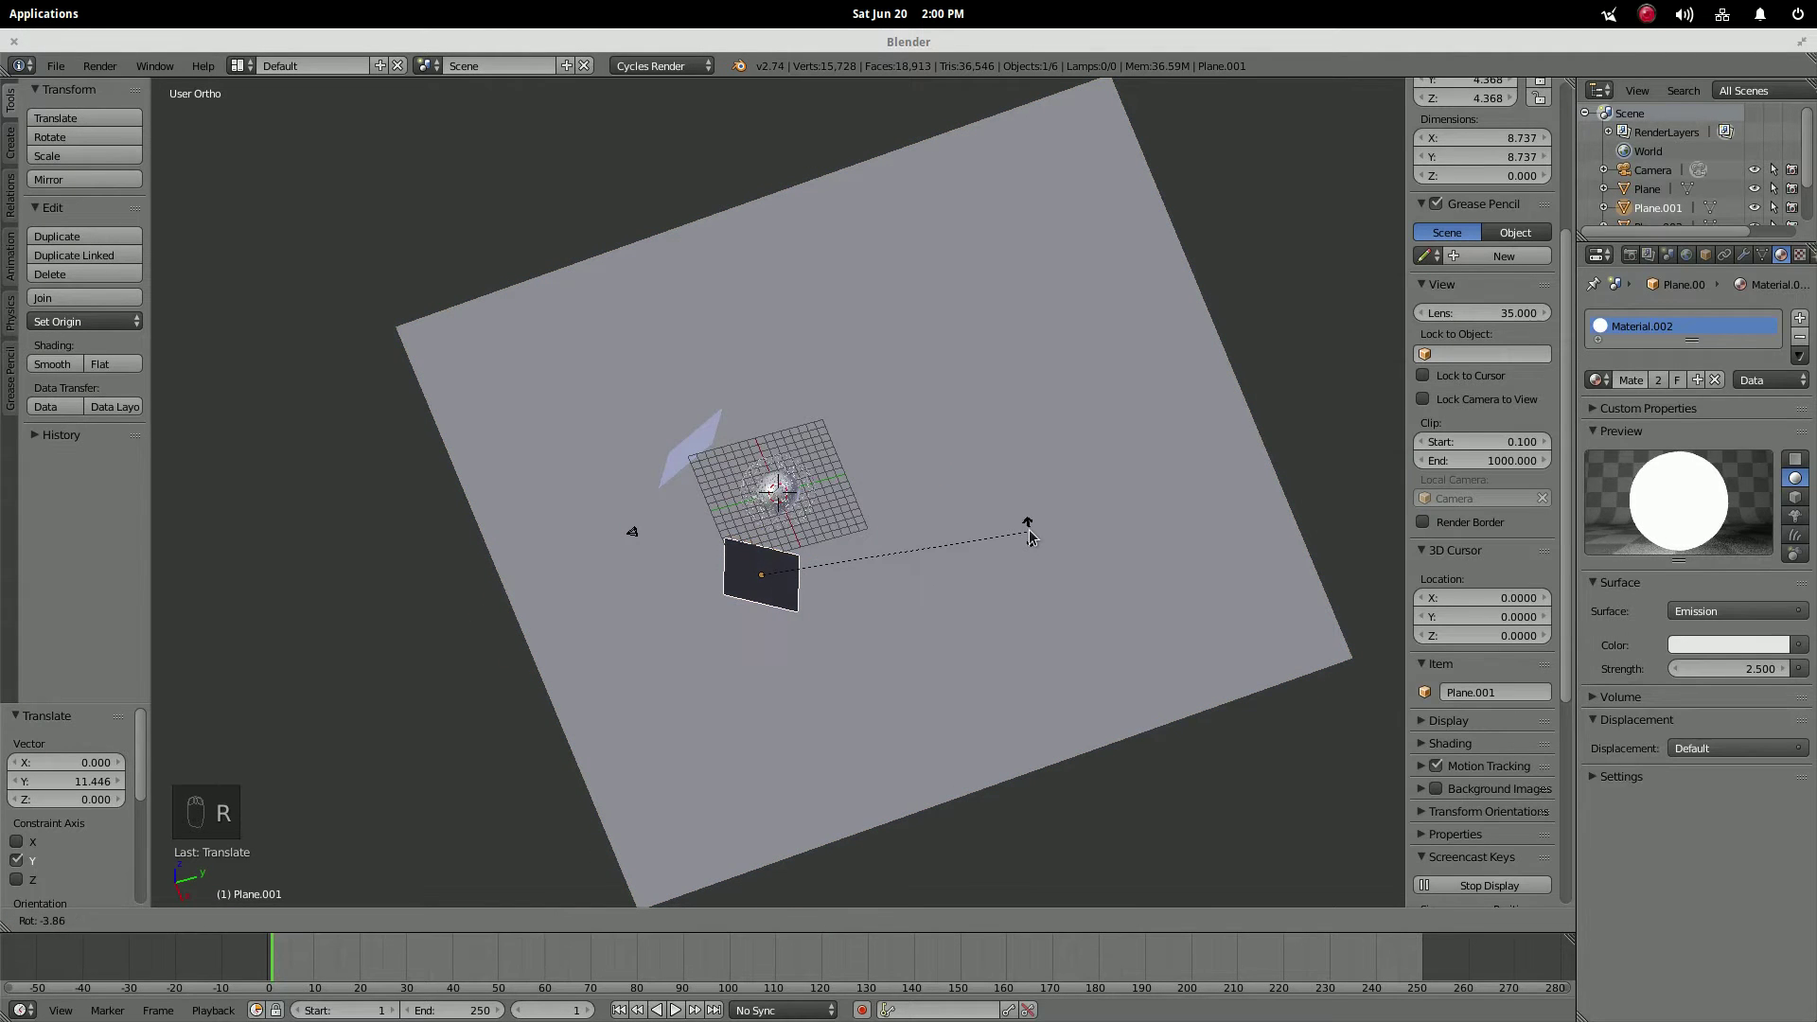
text(7)
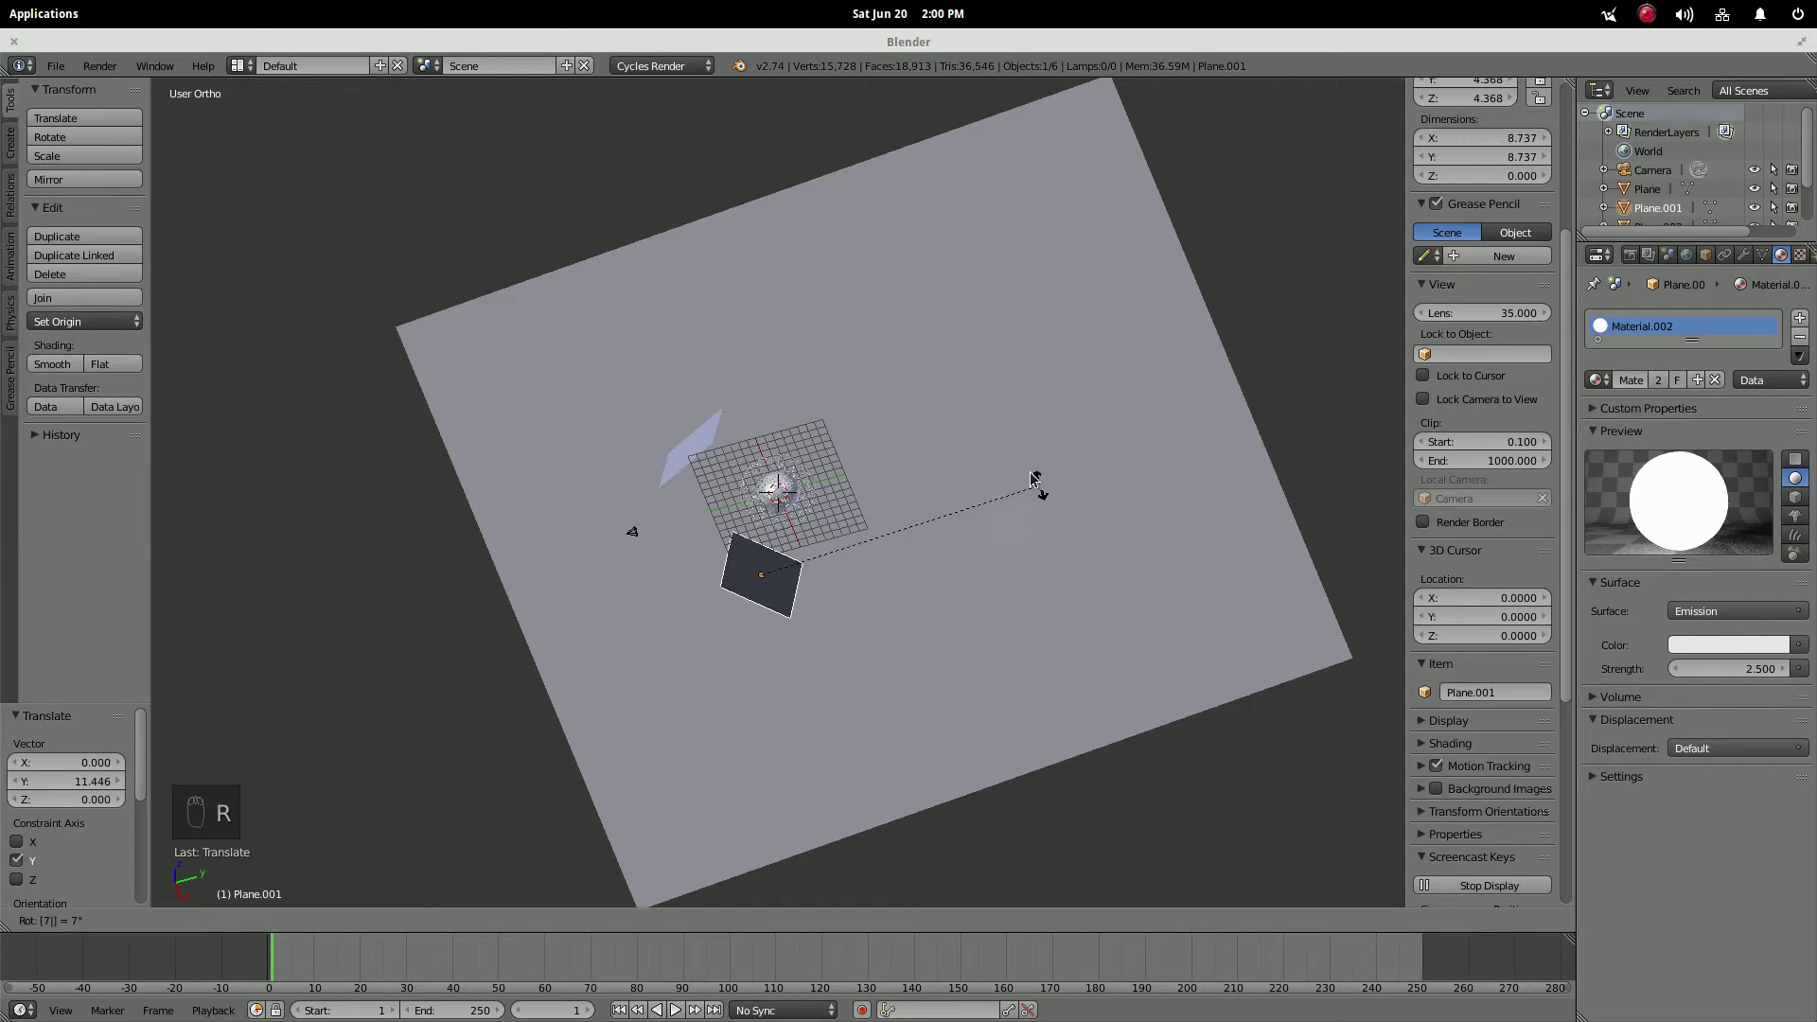
click(978, 447)
- Rotate both light planes in the top view, turning Plane.002 by 11.354°, and test-render the scene
key(KP_7)
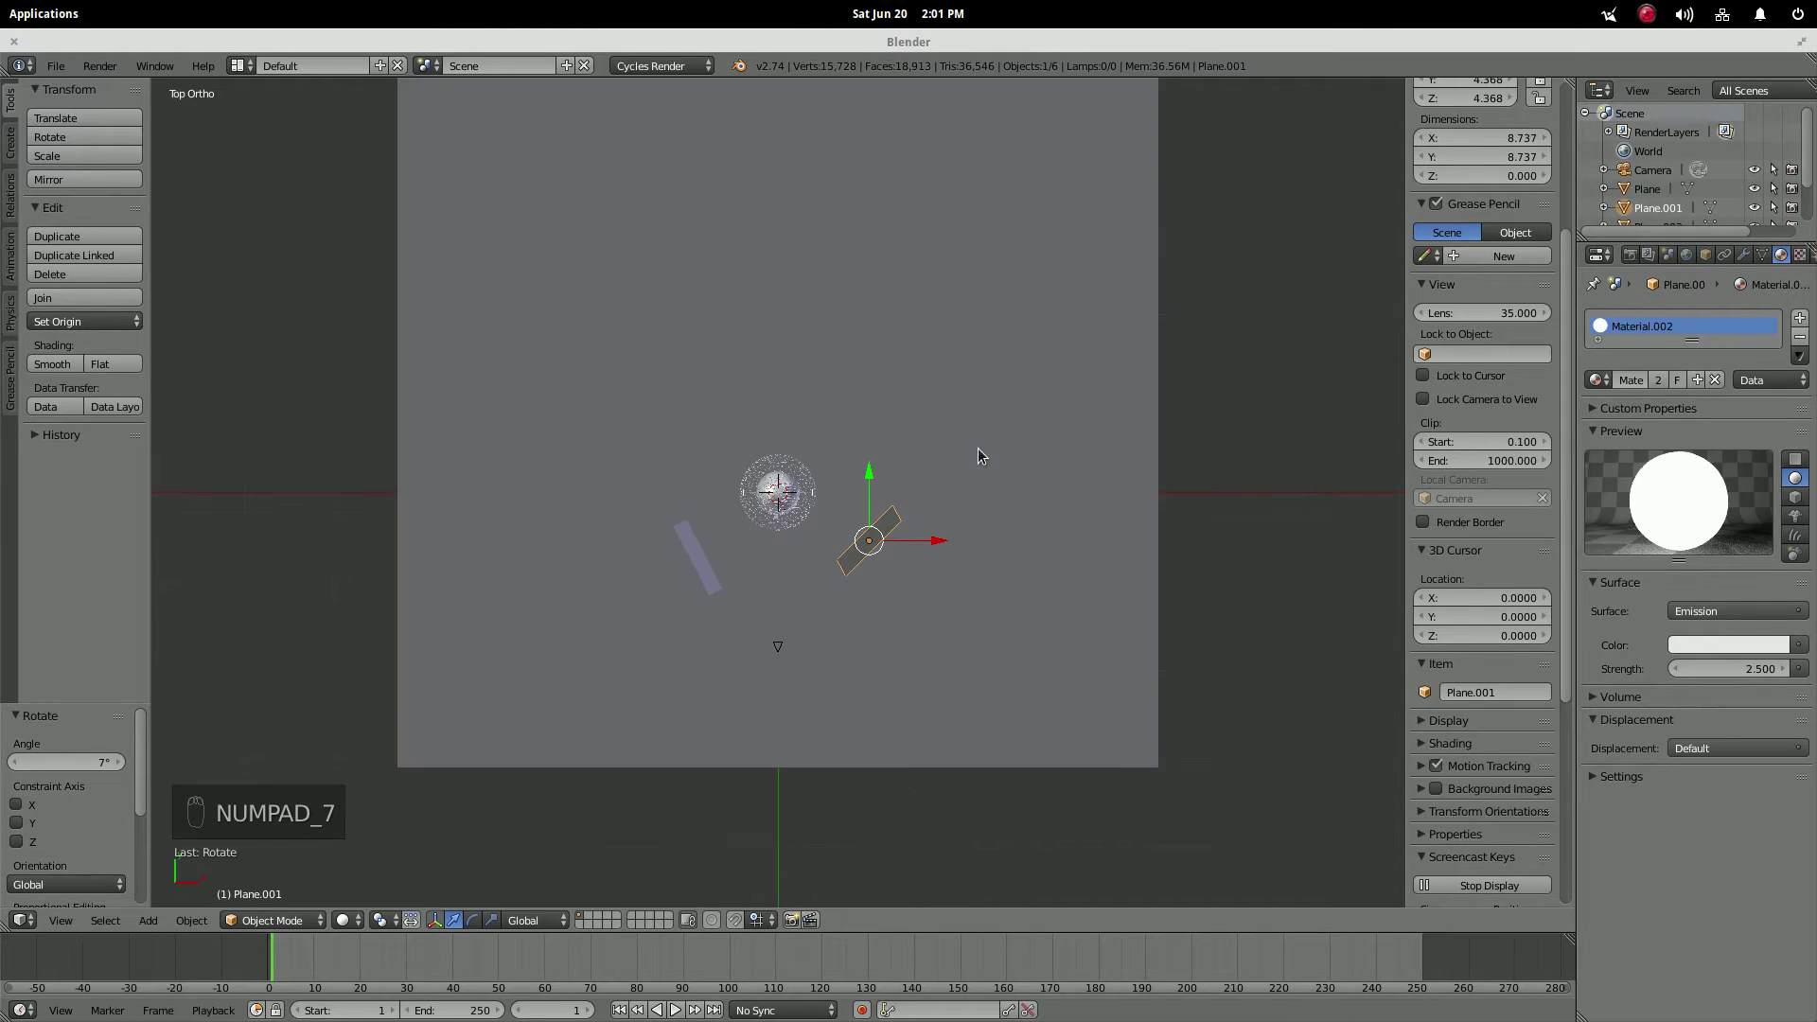
key(r)
click(1036, 373)
right_click(697, 532)
key(r)
click(701, 392)
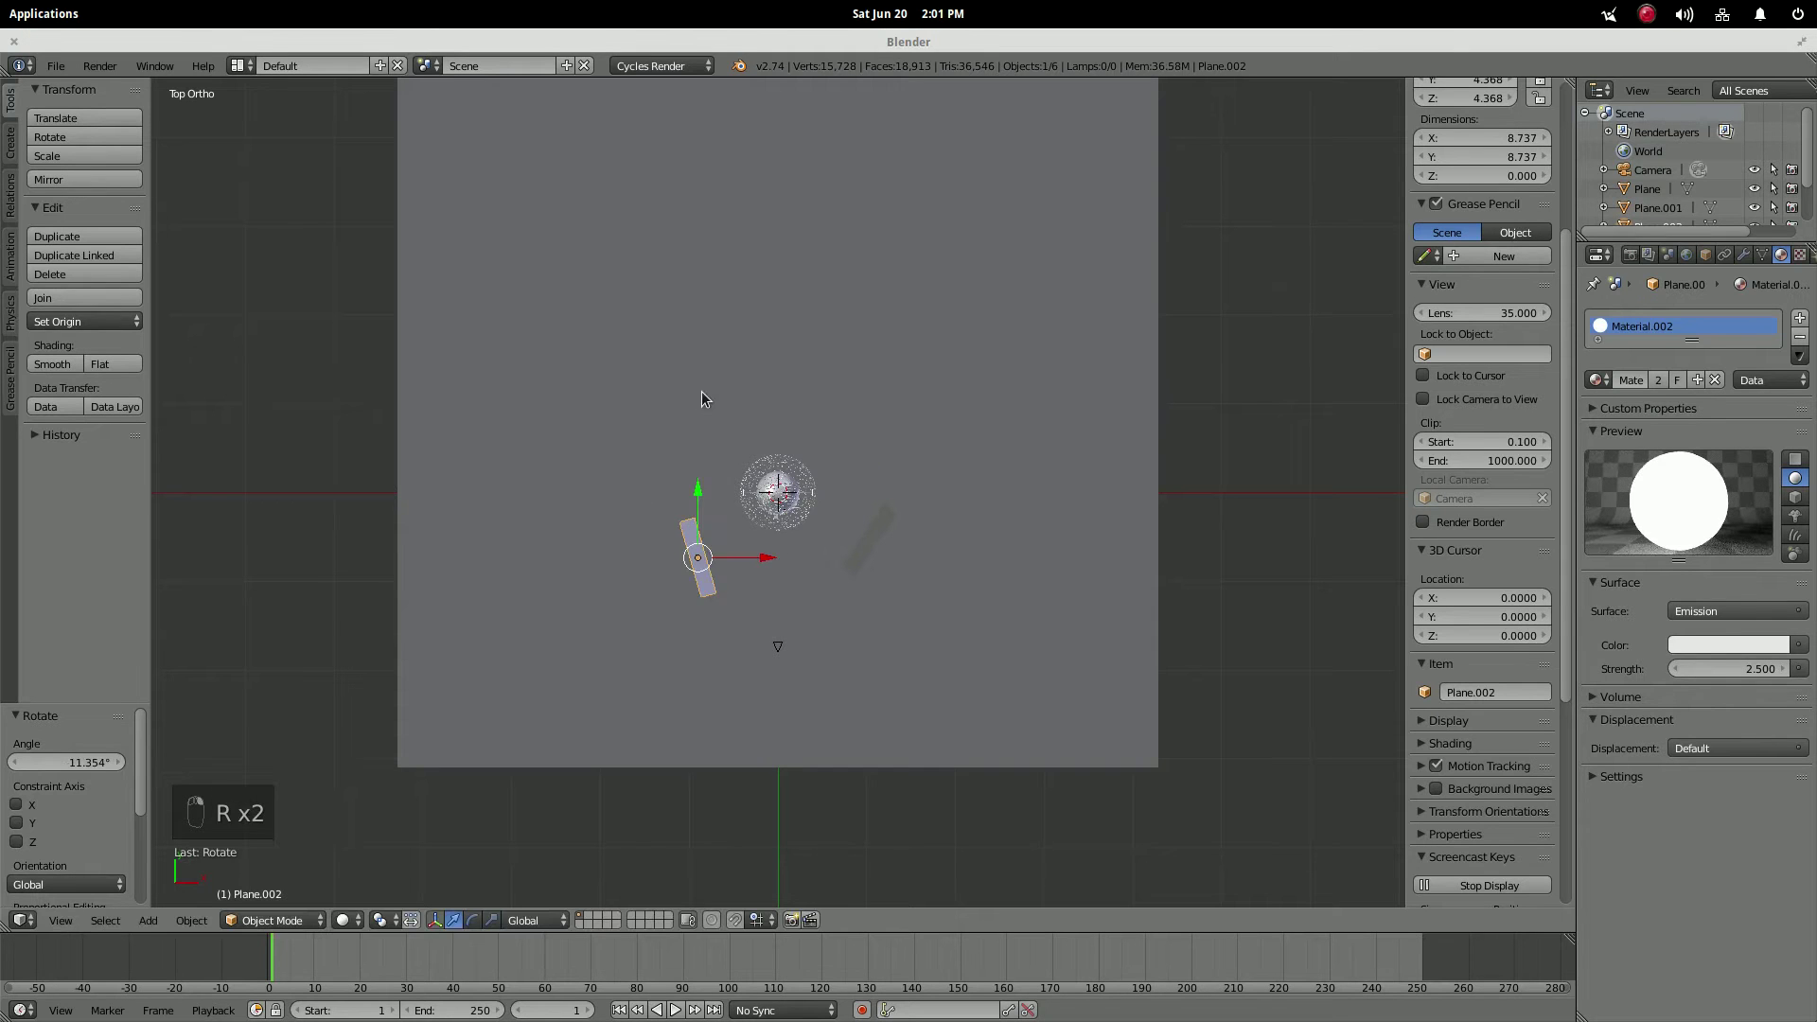
key(F12)
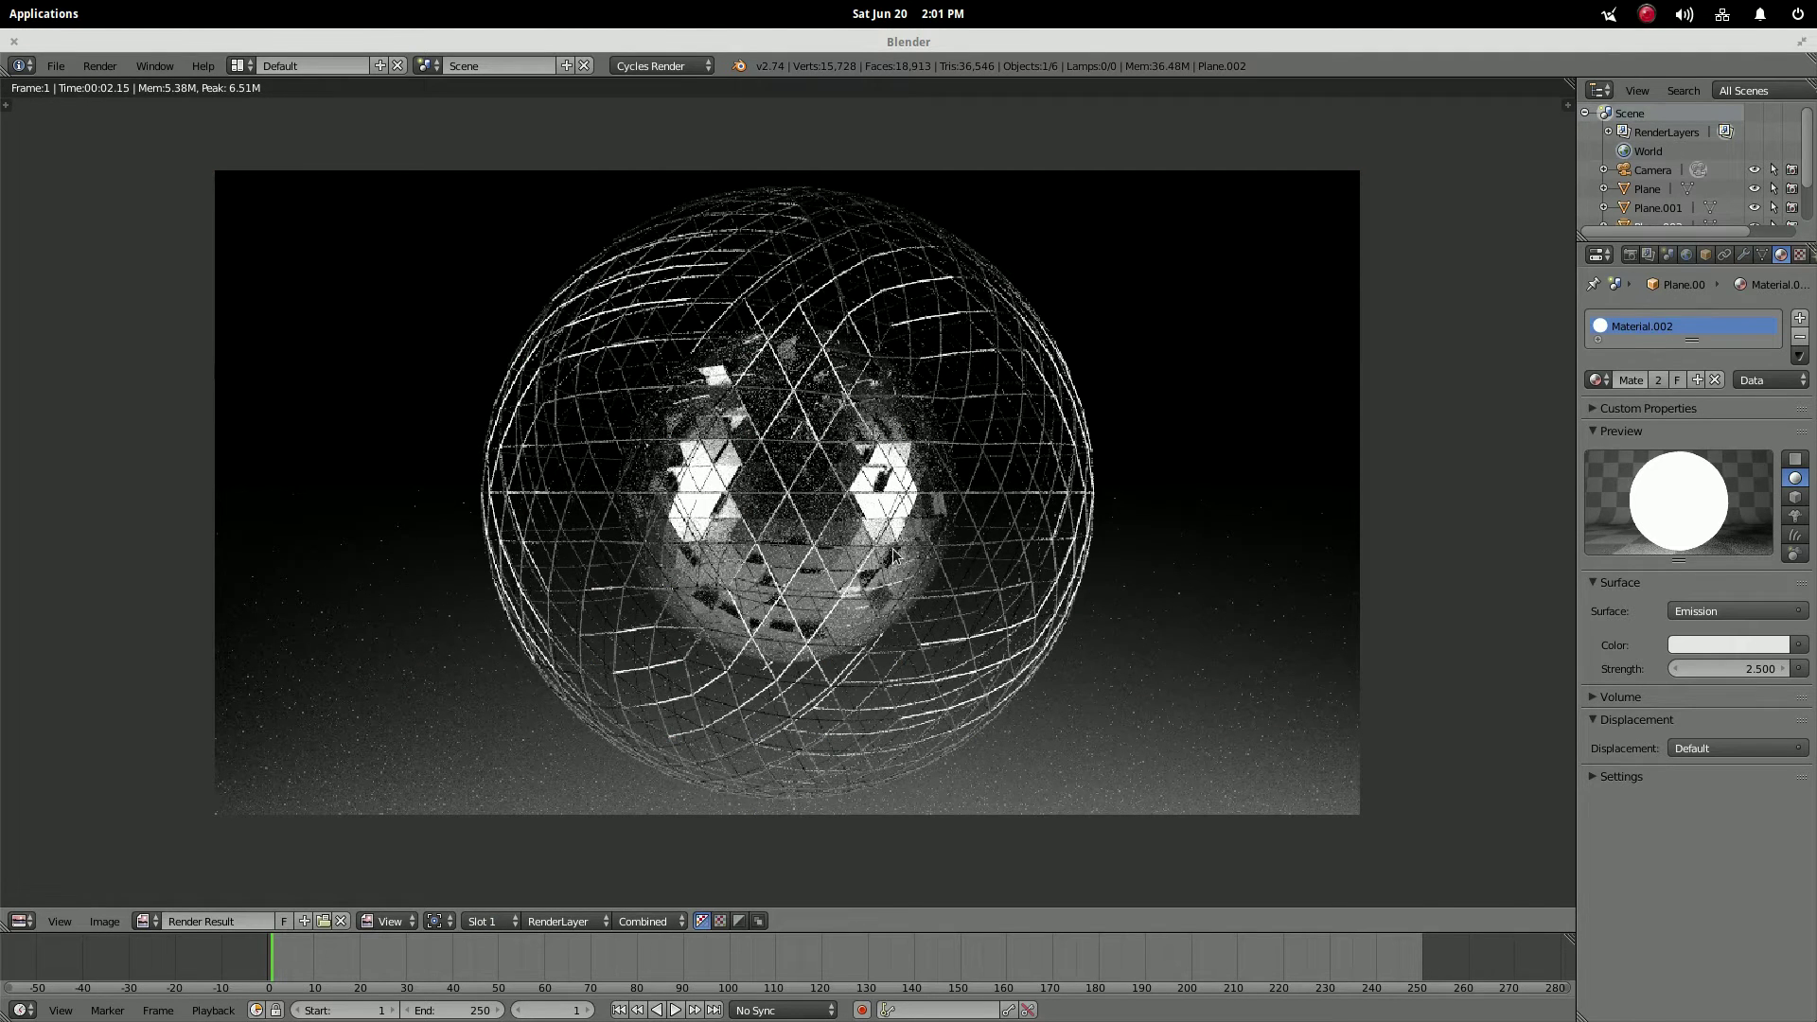
key(Escape)
- Push scattered panels of the inner sphere outward in Edit Mode by scaling their faces from the 3D Cursor, the last by 1.058
key(KP_0)
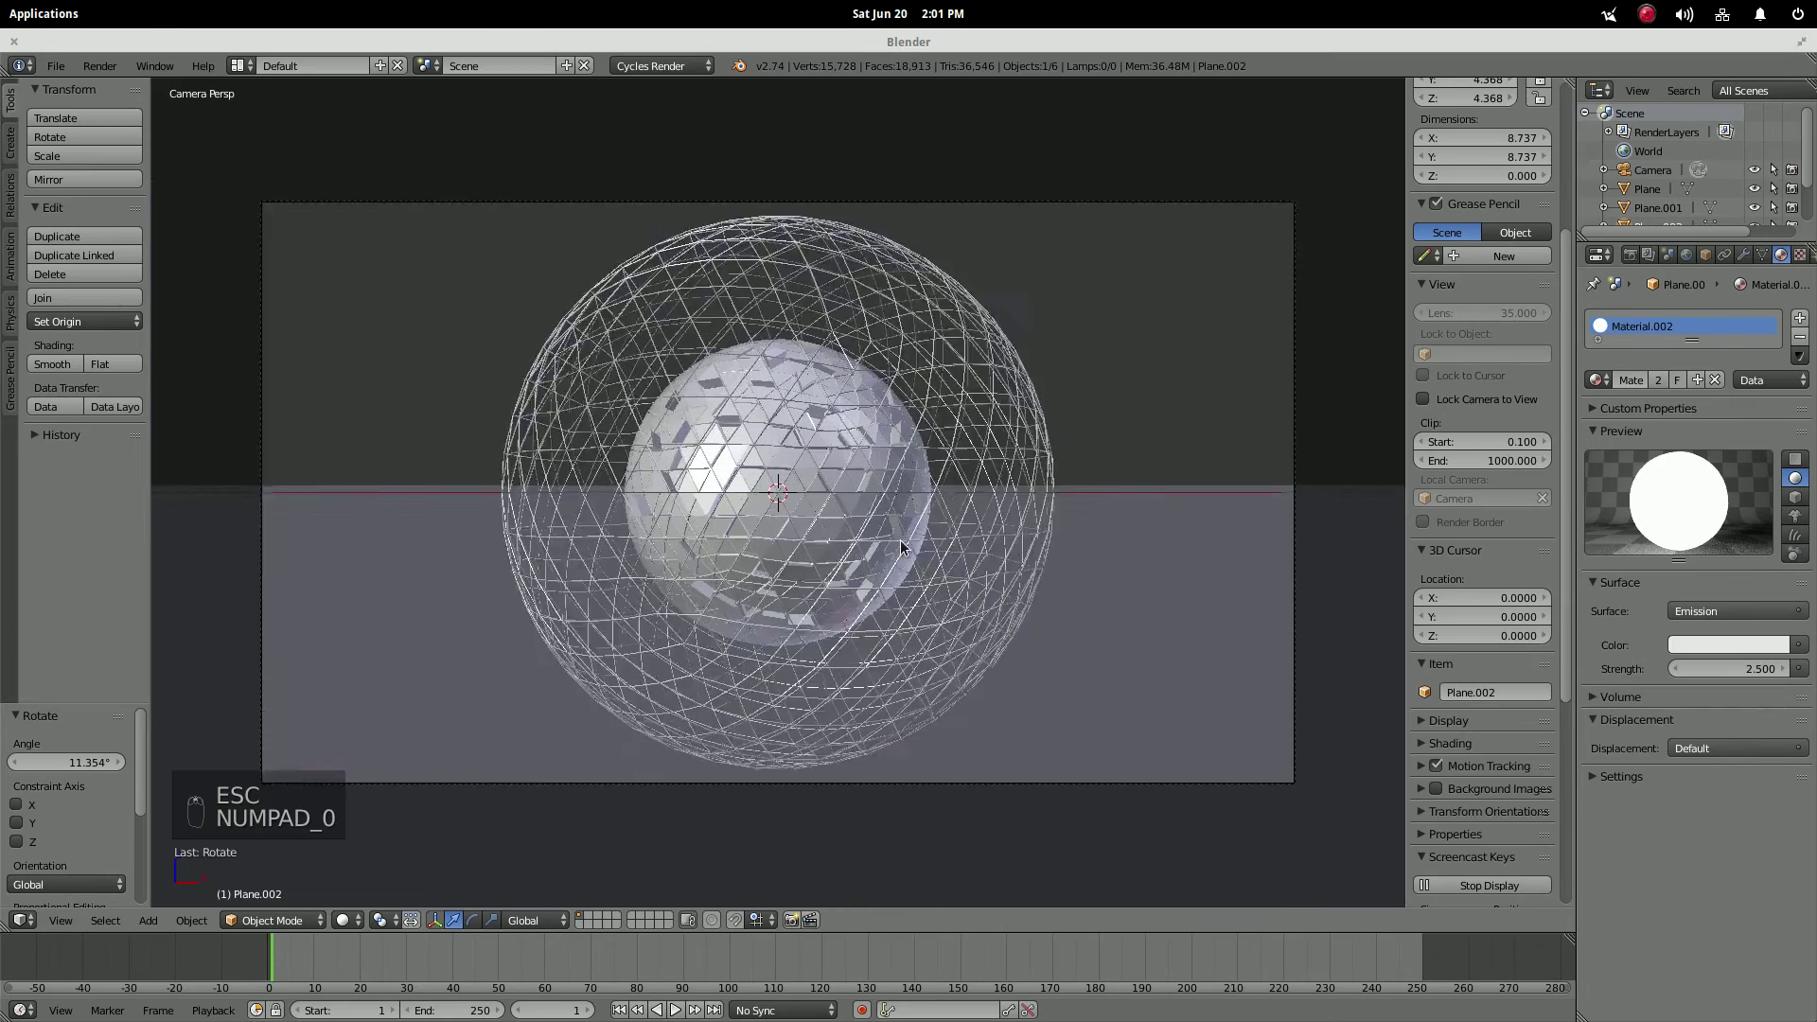
scroll(900, 539, up, 3)
right_click(747, 294)
key(Tab)
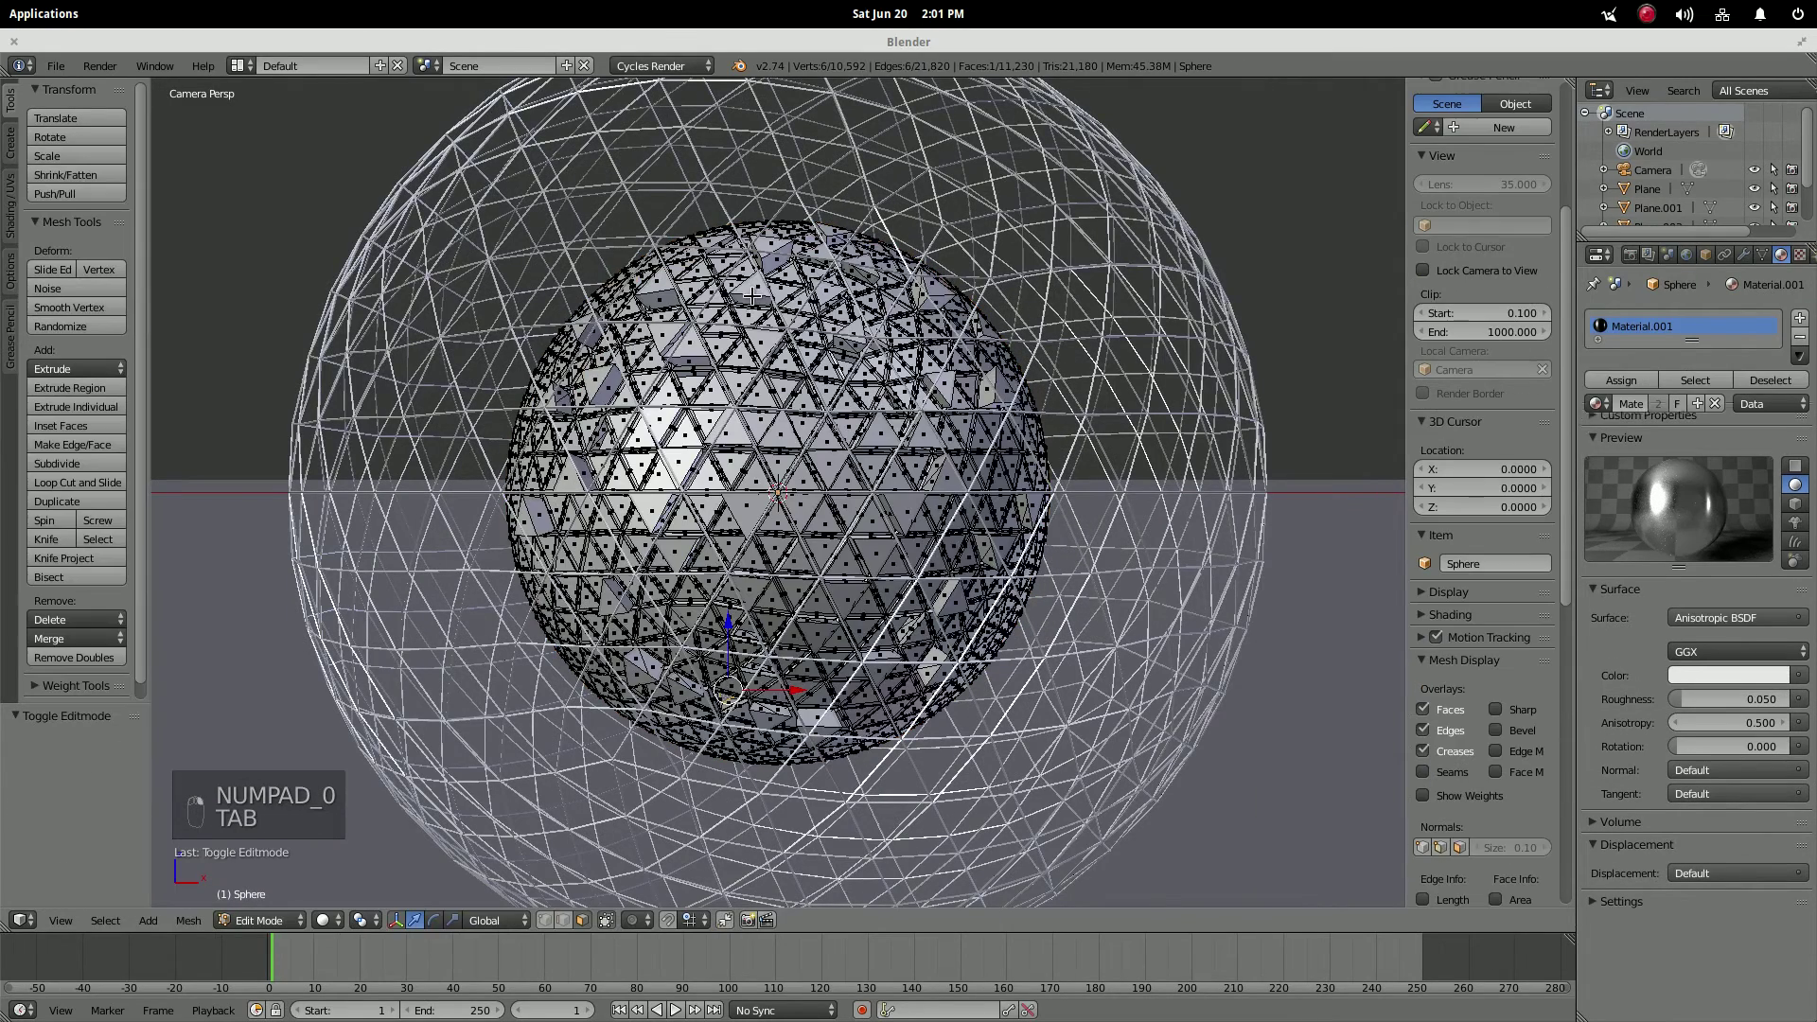
right_click(751, 296)
key(s)
click(1040, 340)
right_click(748, 473)
key(s)
click(744, 476)
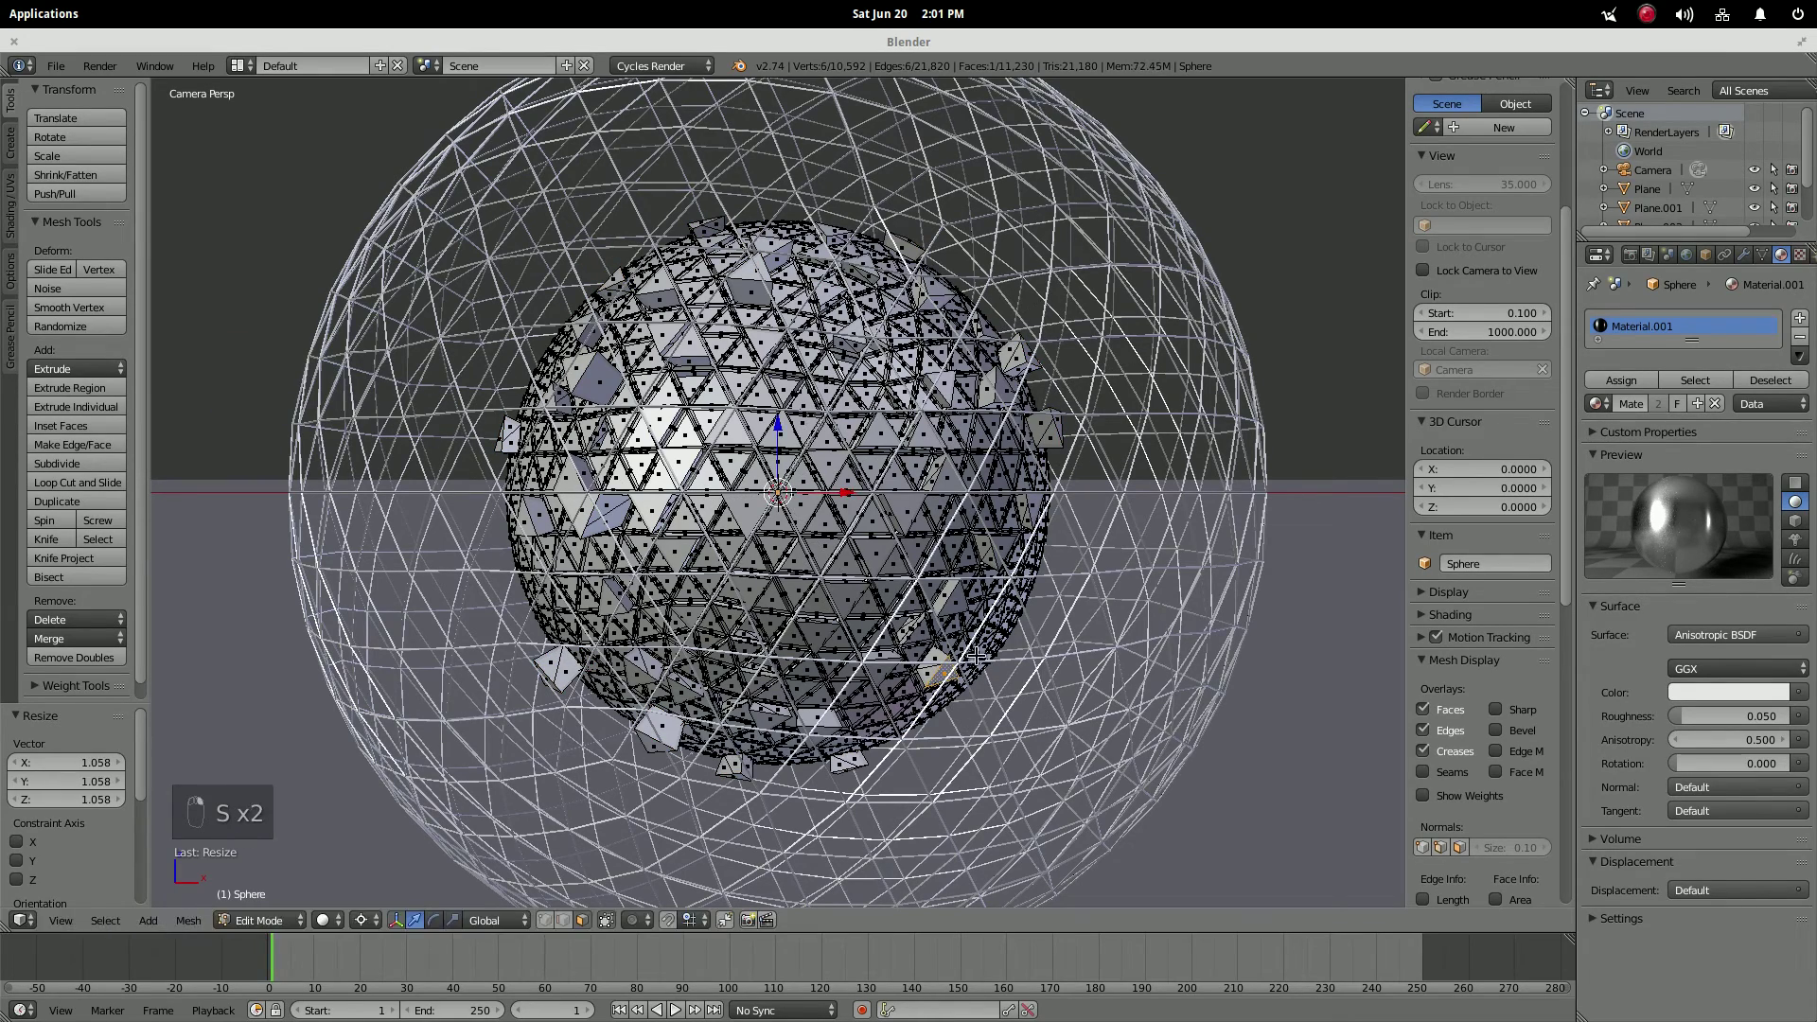
- Test-render the inner sphere's raised panels, leave Edit Mode and inspect the spheres from an angled view
key(F12)
key(Escape)
scroll(816, 481, down, 3)
middle_drag(815, 481, 719, 509)
key(Tab)
scroll(719, 509, up, 5)
scroll(1257, 470, down, 1)
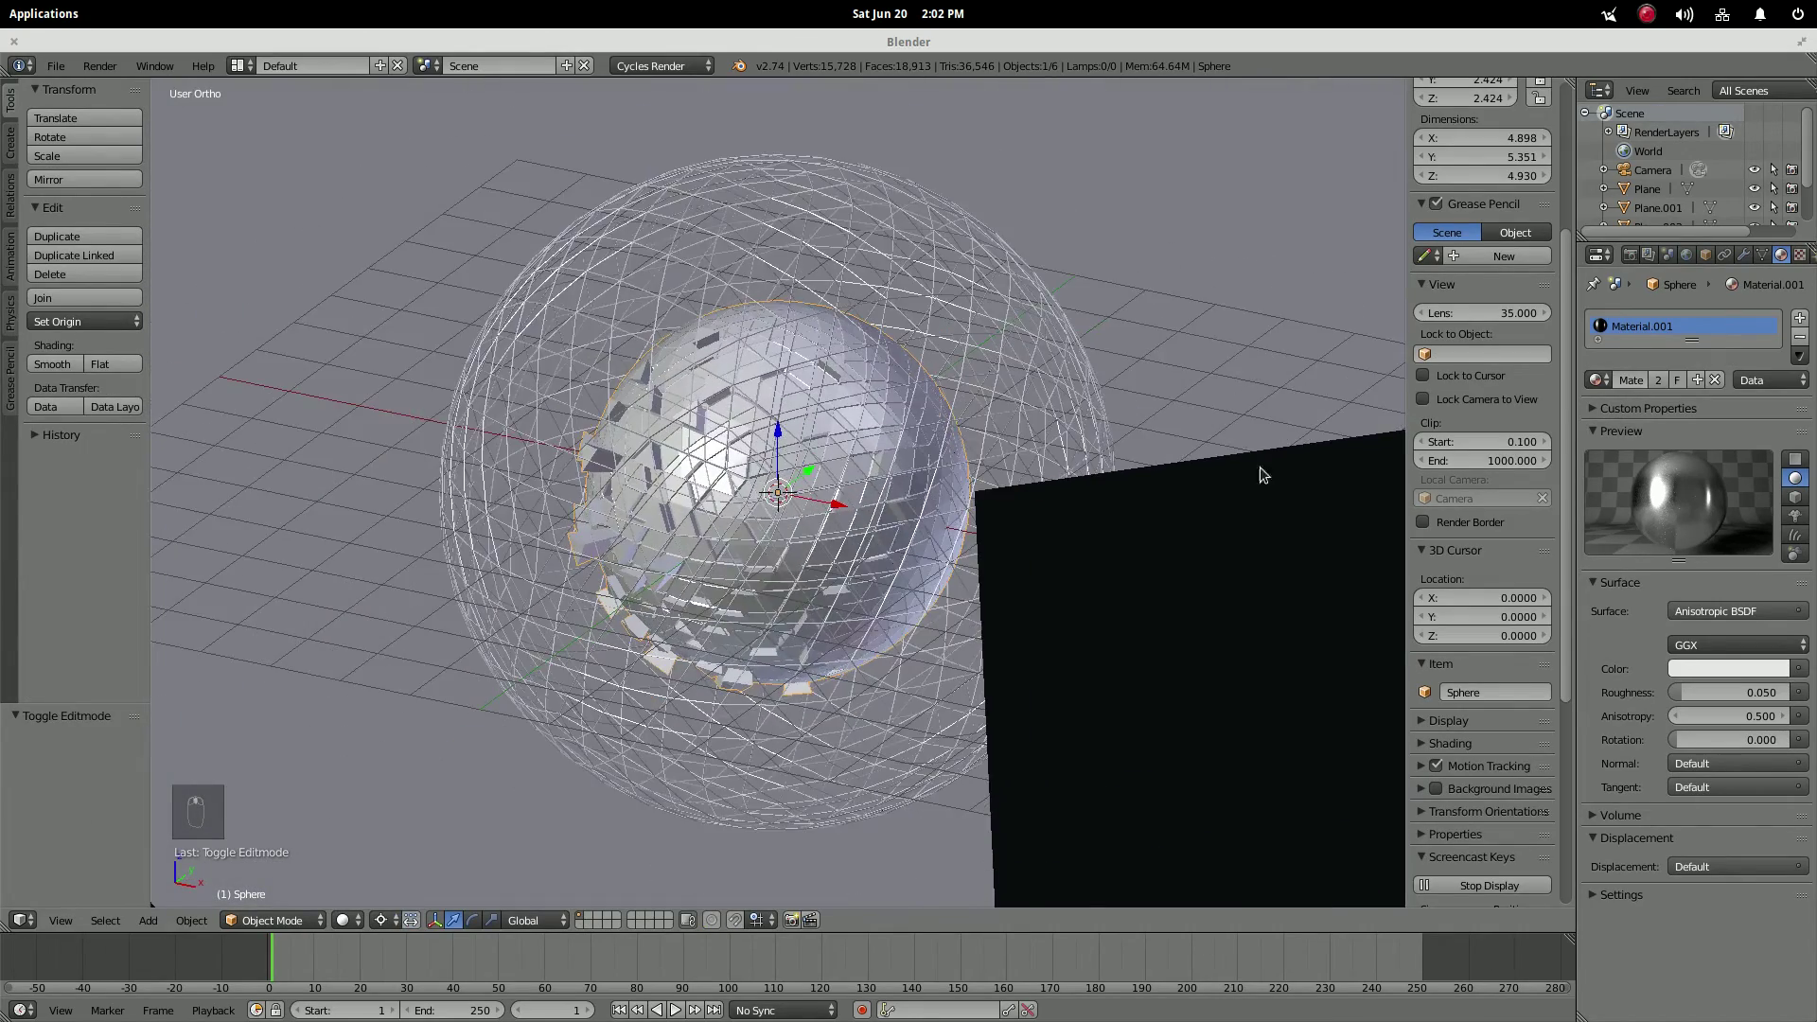
- Set the render resolution to 3840 × 2160 px at 100% scale
click(1629, 255)
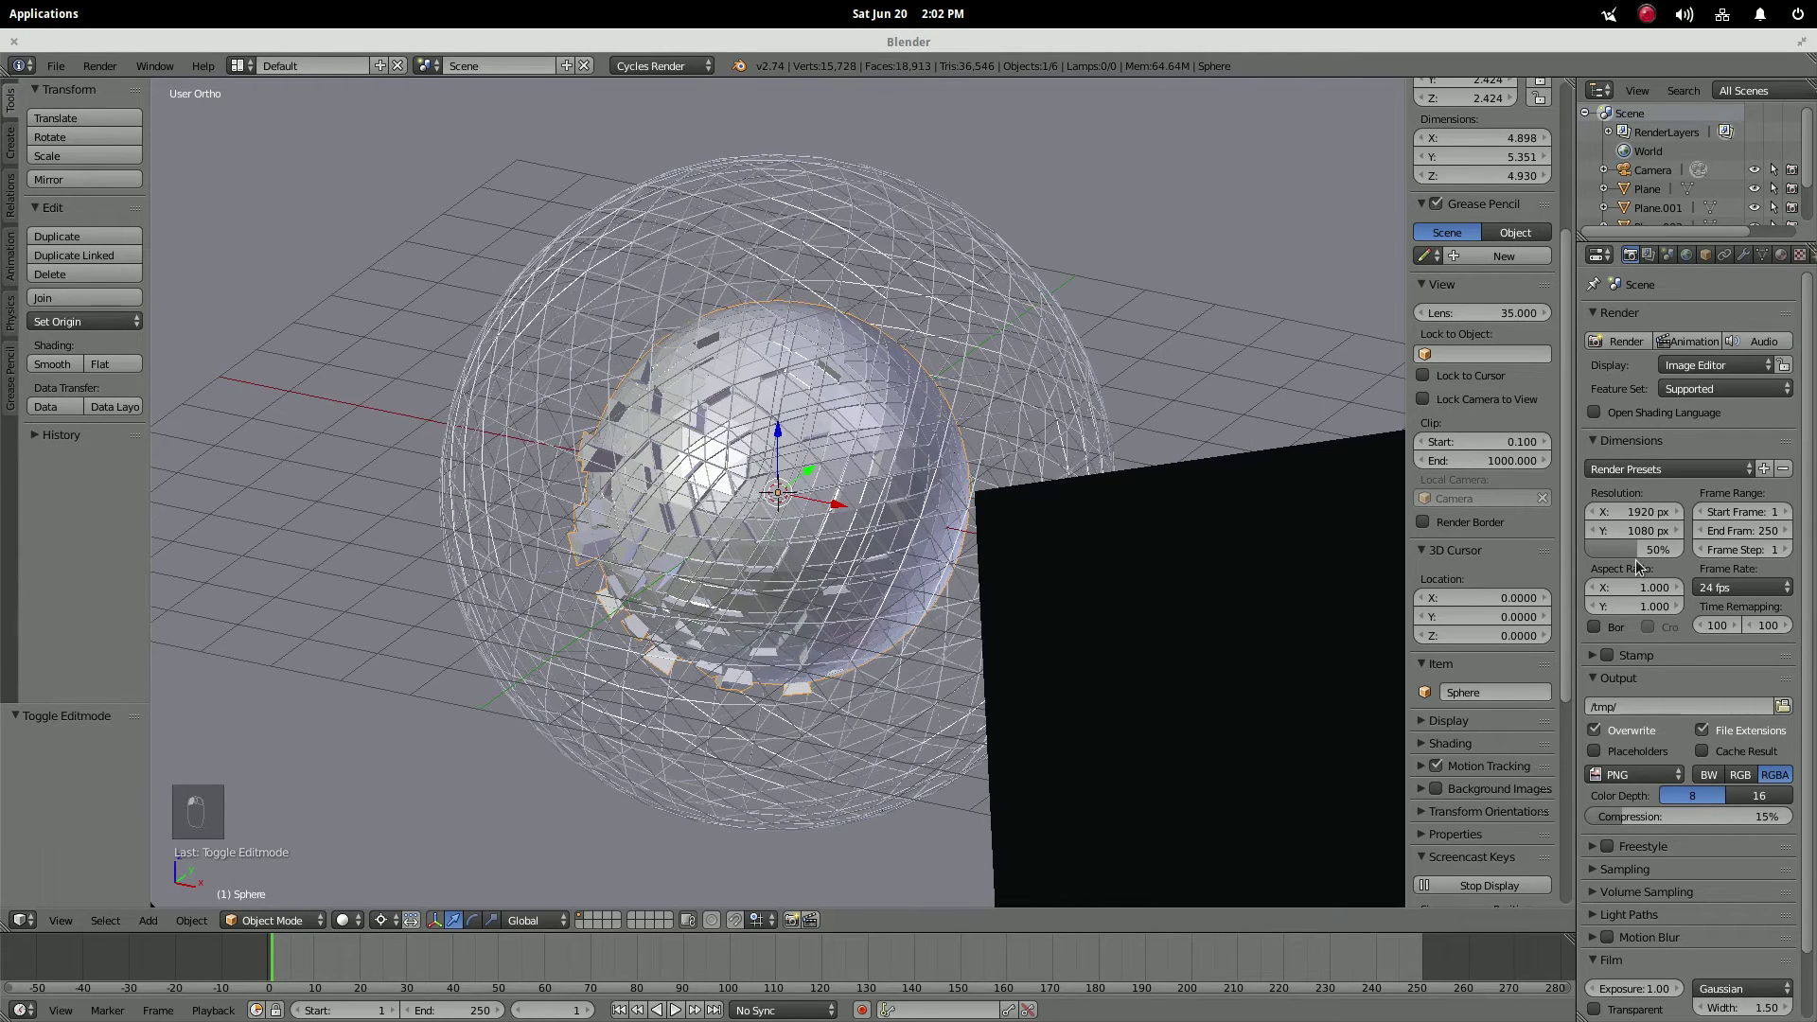
click(1635, 558)
text(100)
key(Return)
scroll(1623, 751, down, 2)
click(1639, 442)
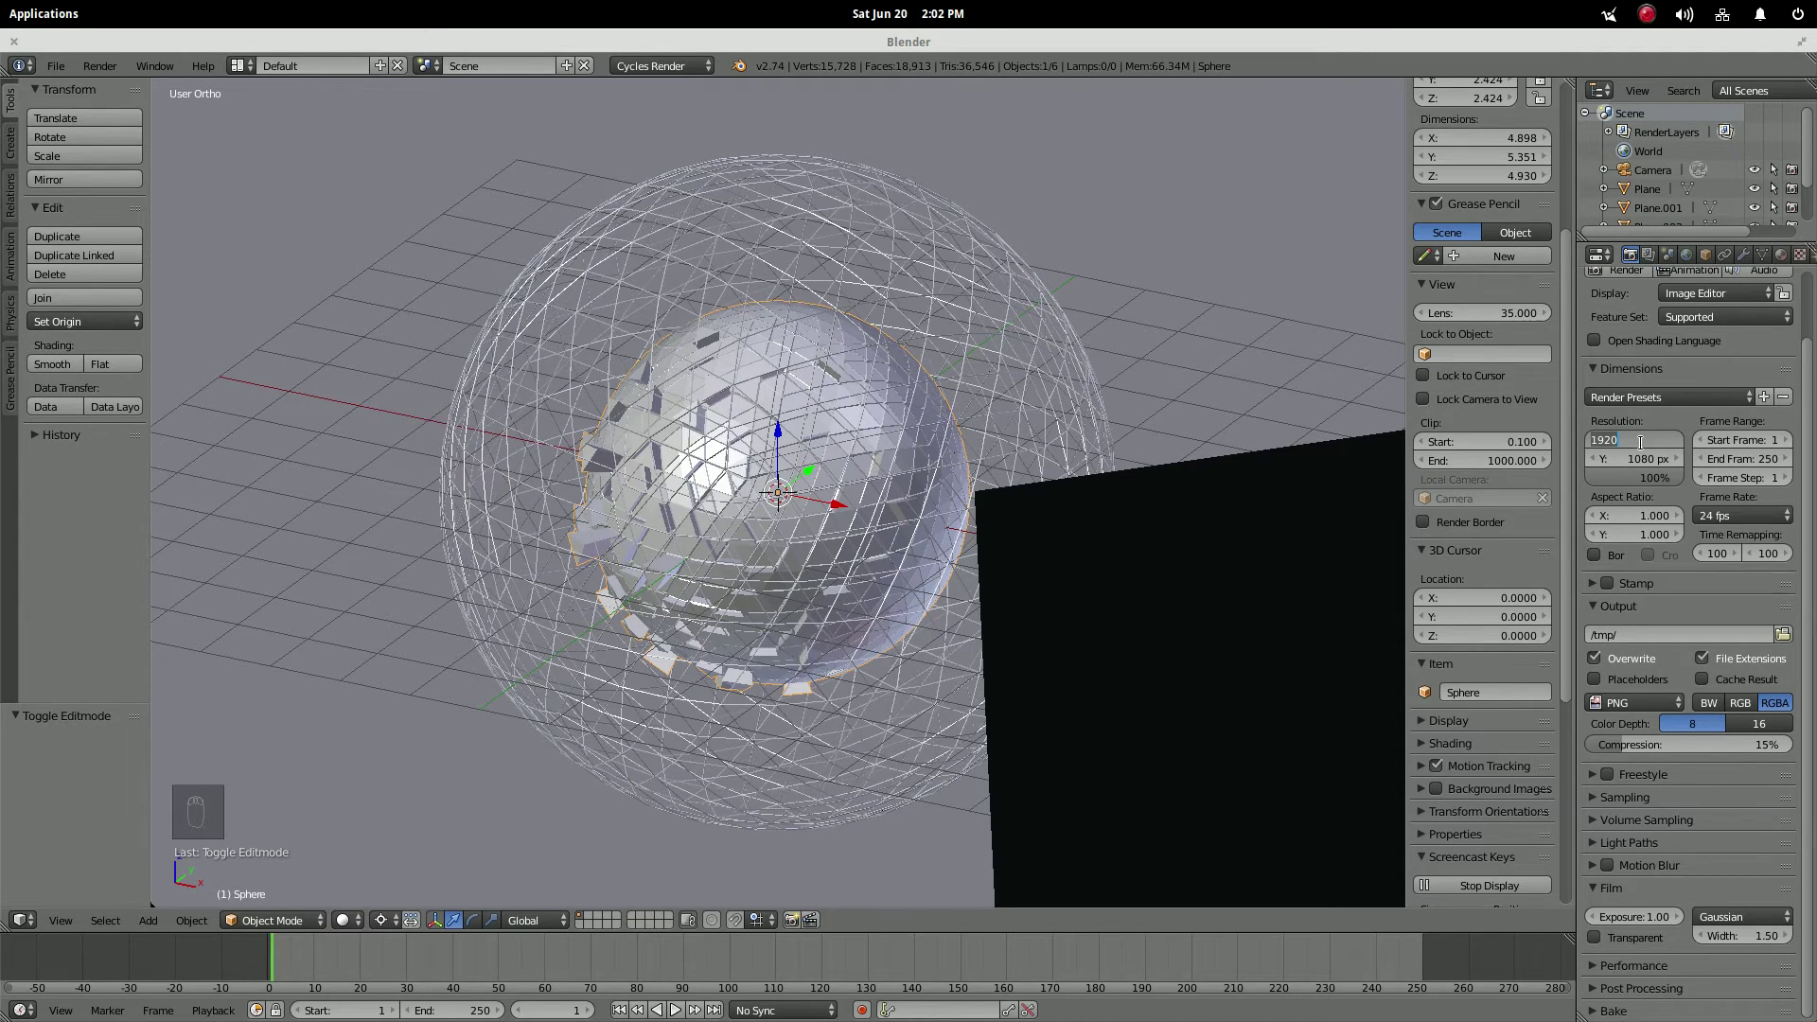
text(3840)
key(Return)
click(1618, 457)
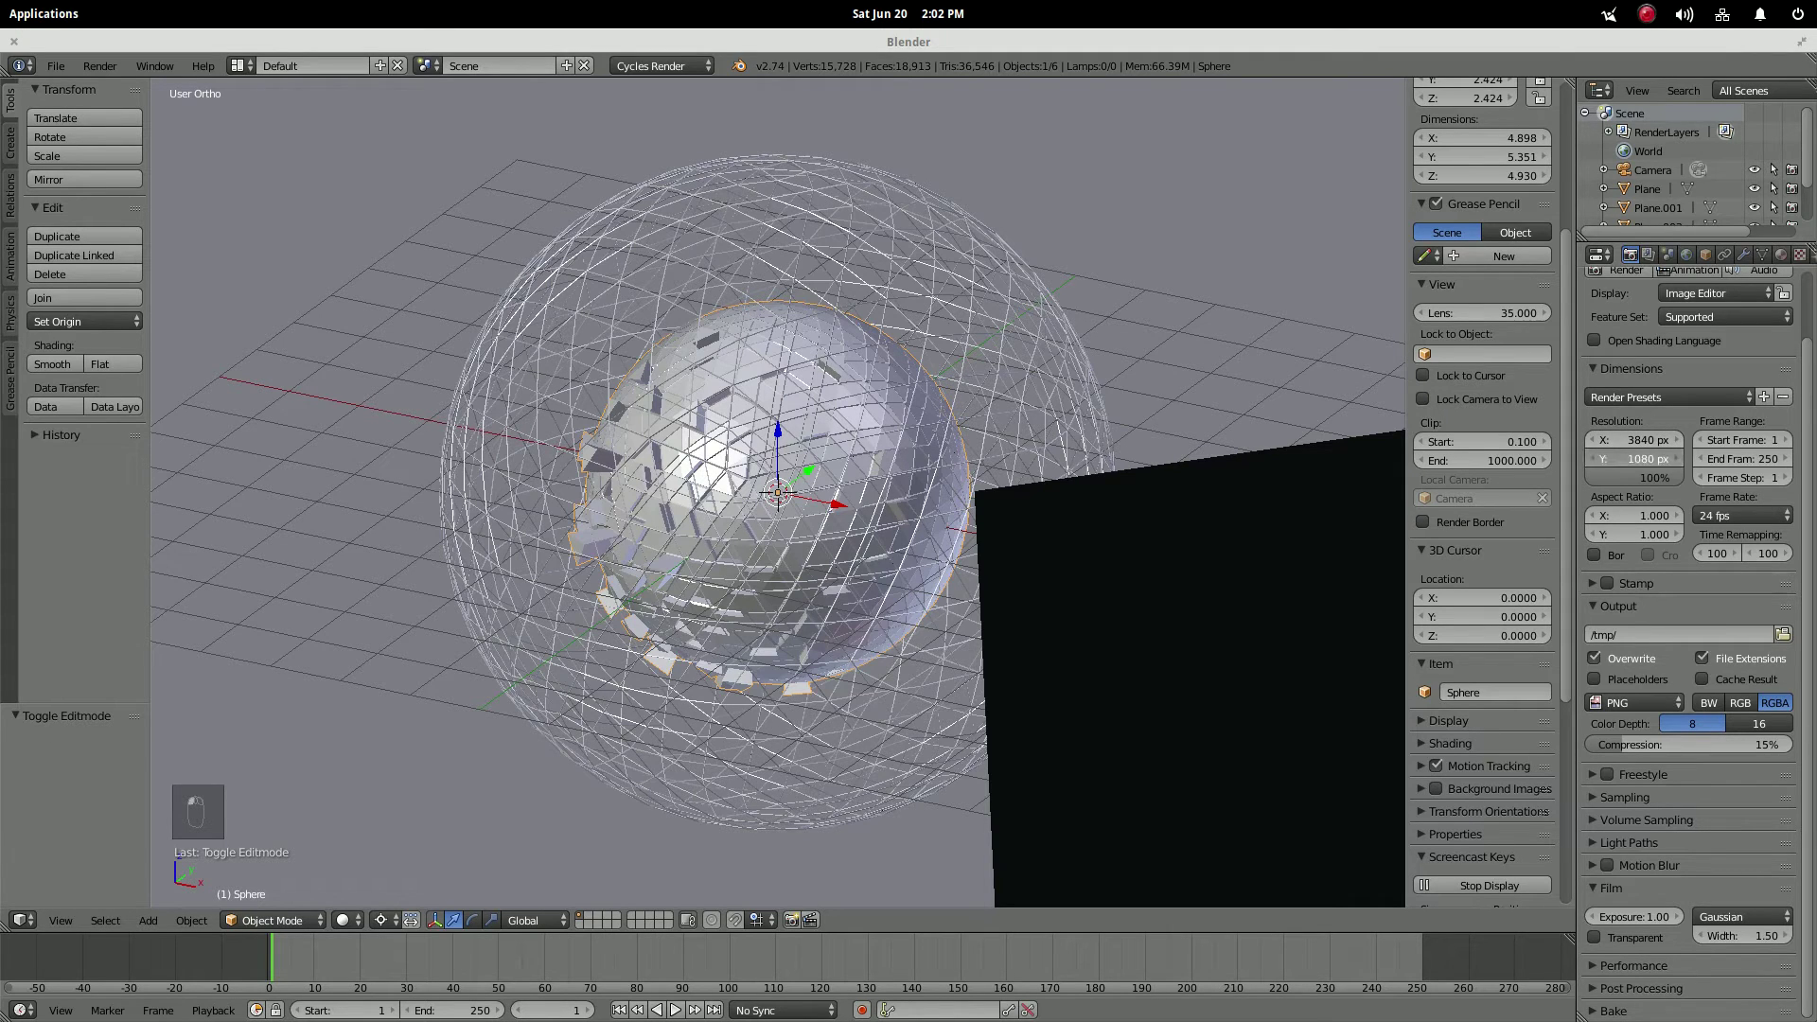
text(21)
key(Return)
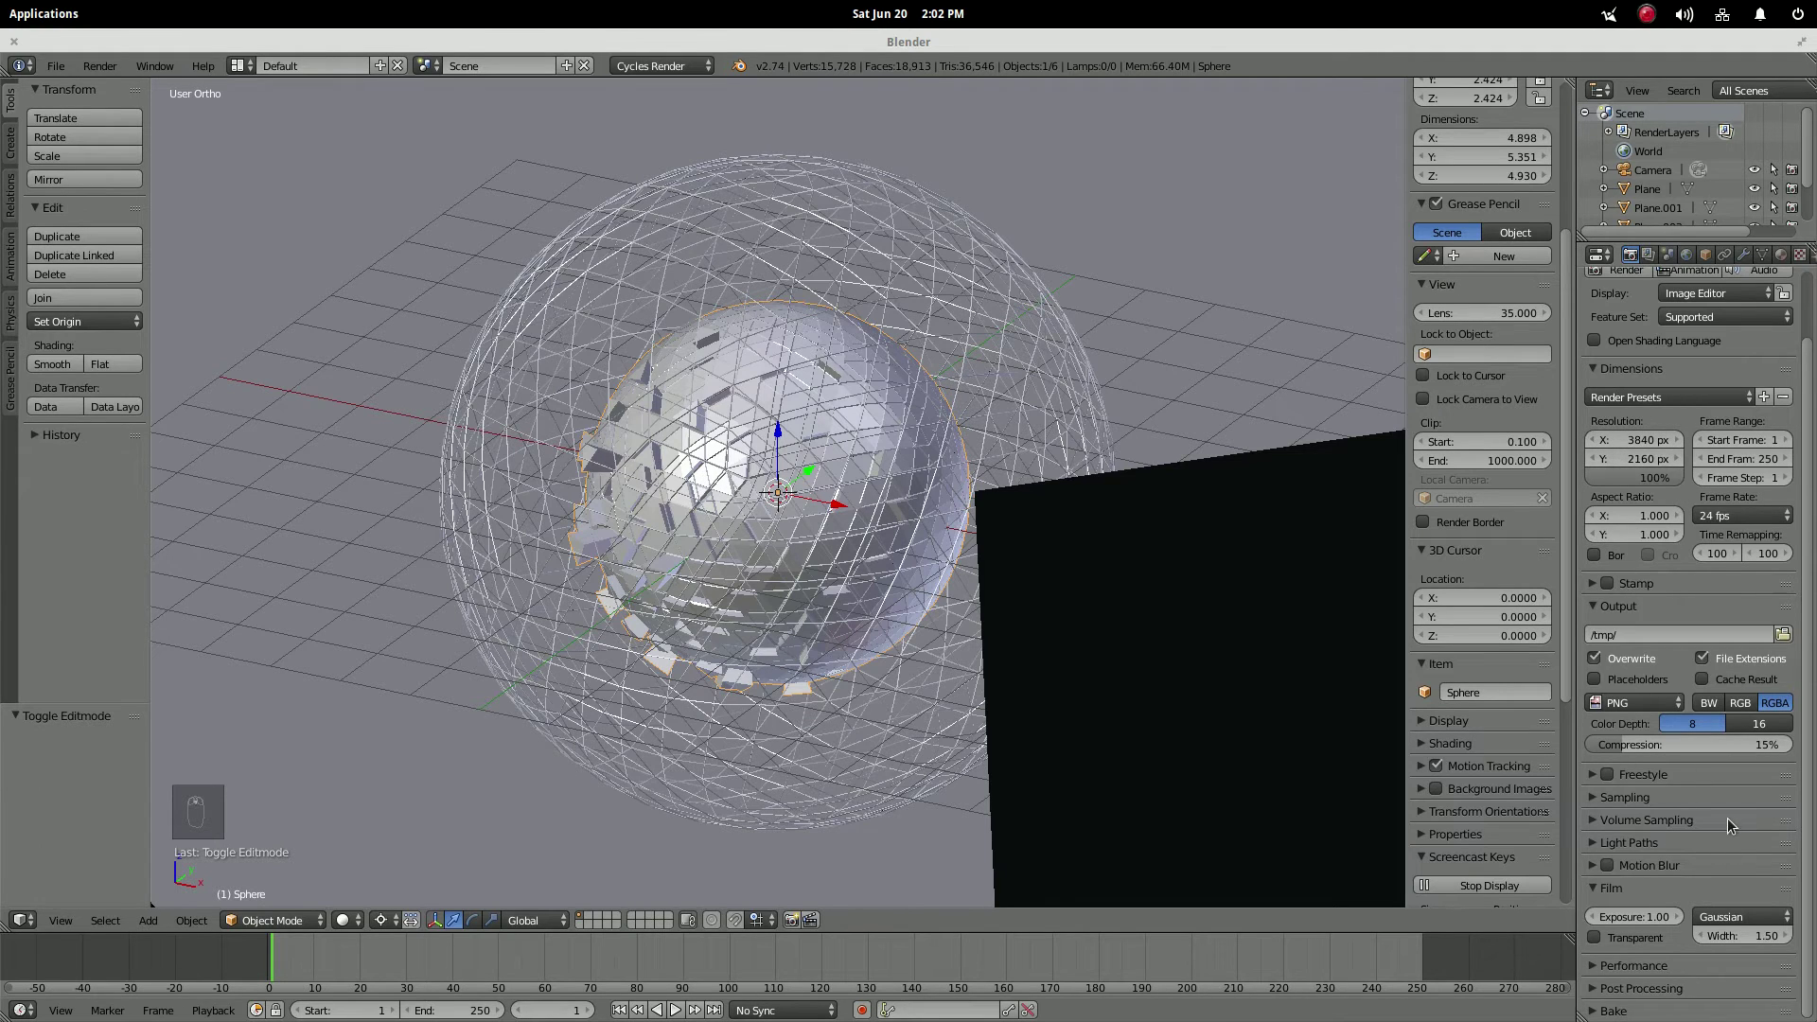
- Set the render samples to 200 in the sampling settings
click(1599, 797)
click(1724, 892)
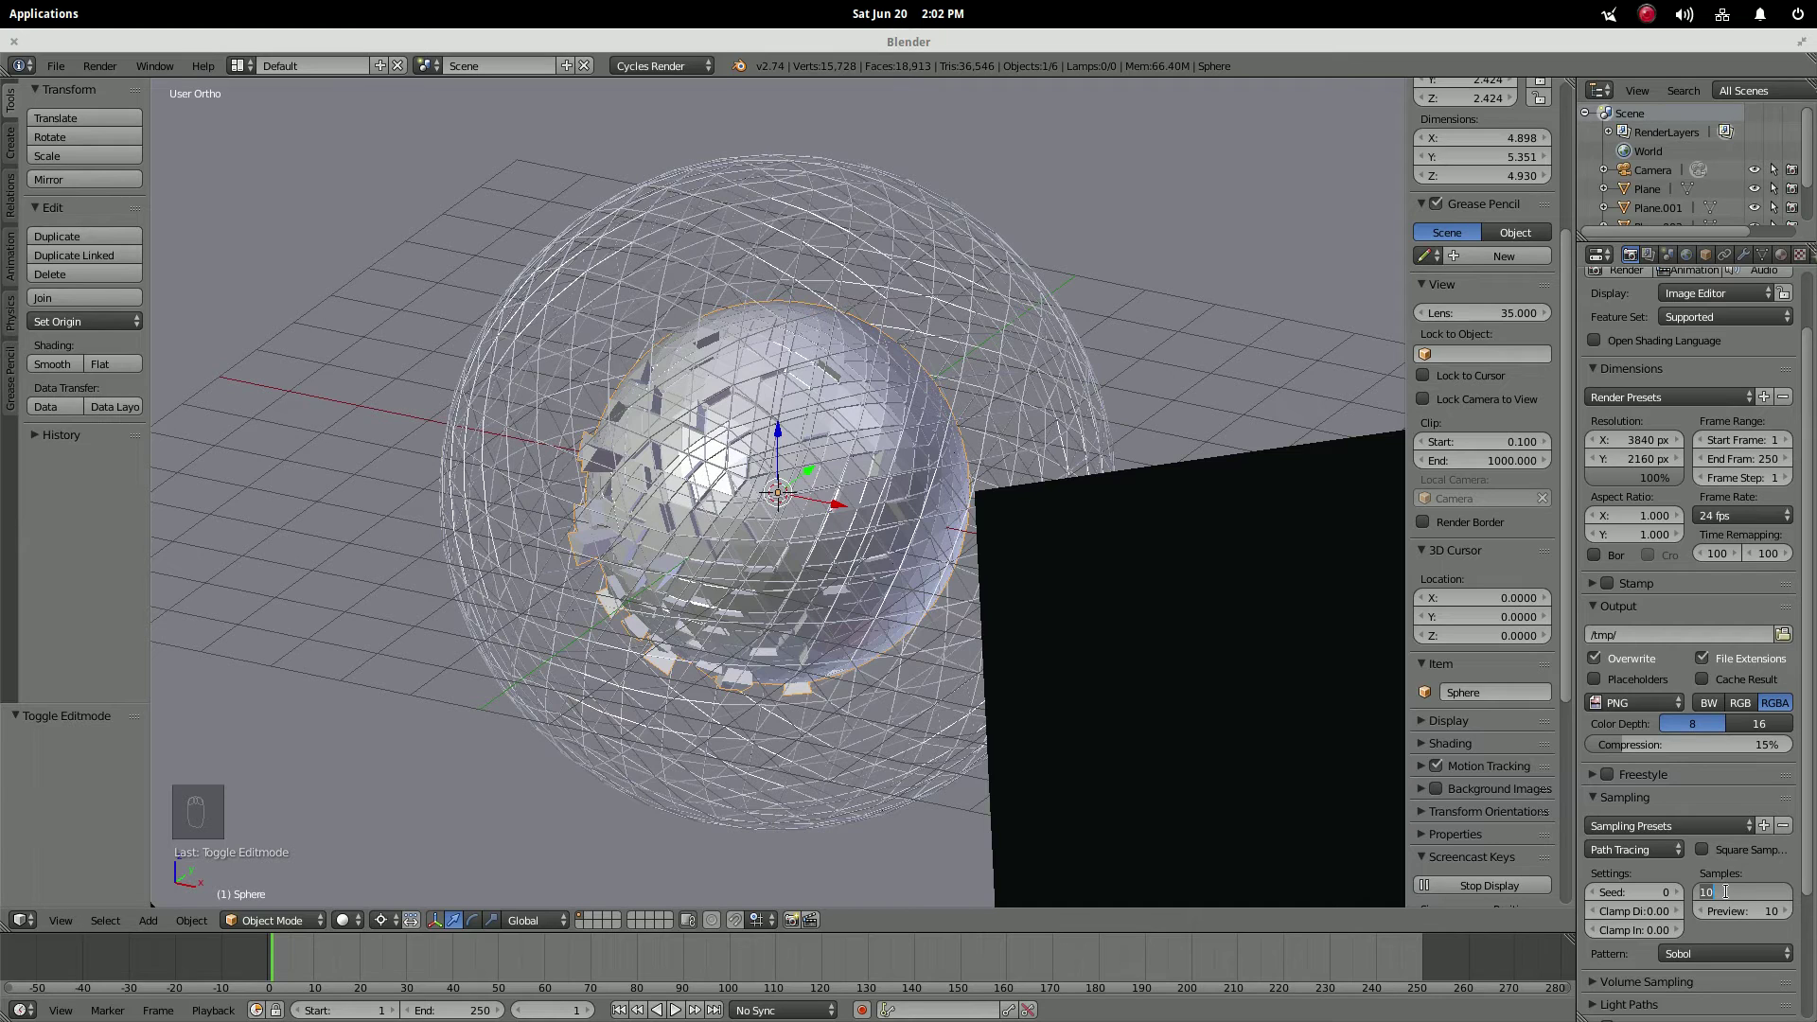
text(200)
key(Return)
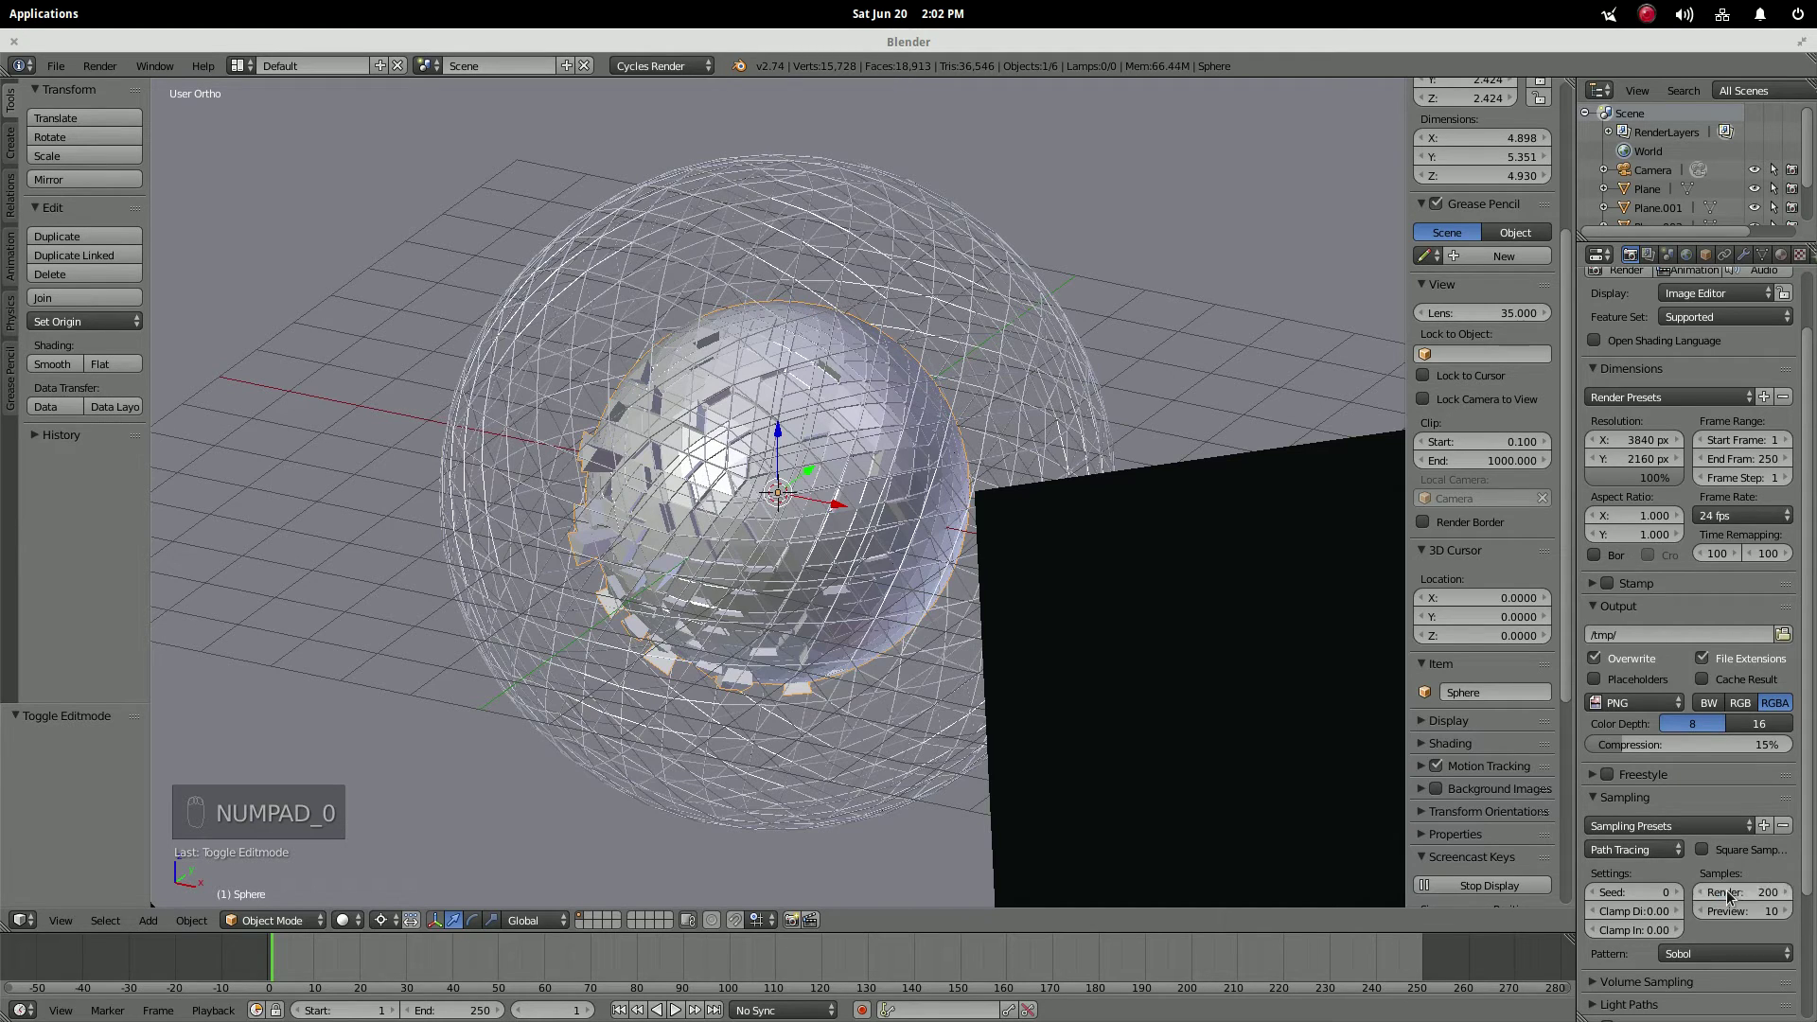
- Render the final image from the camera view and return to the 3D scene when it is complete
key(KP_0)
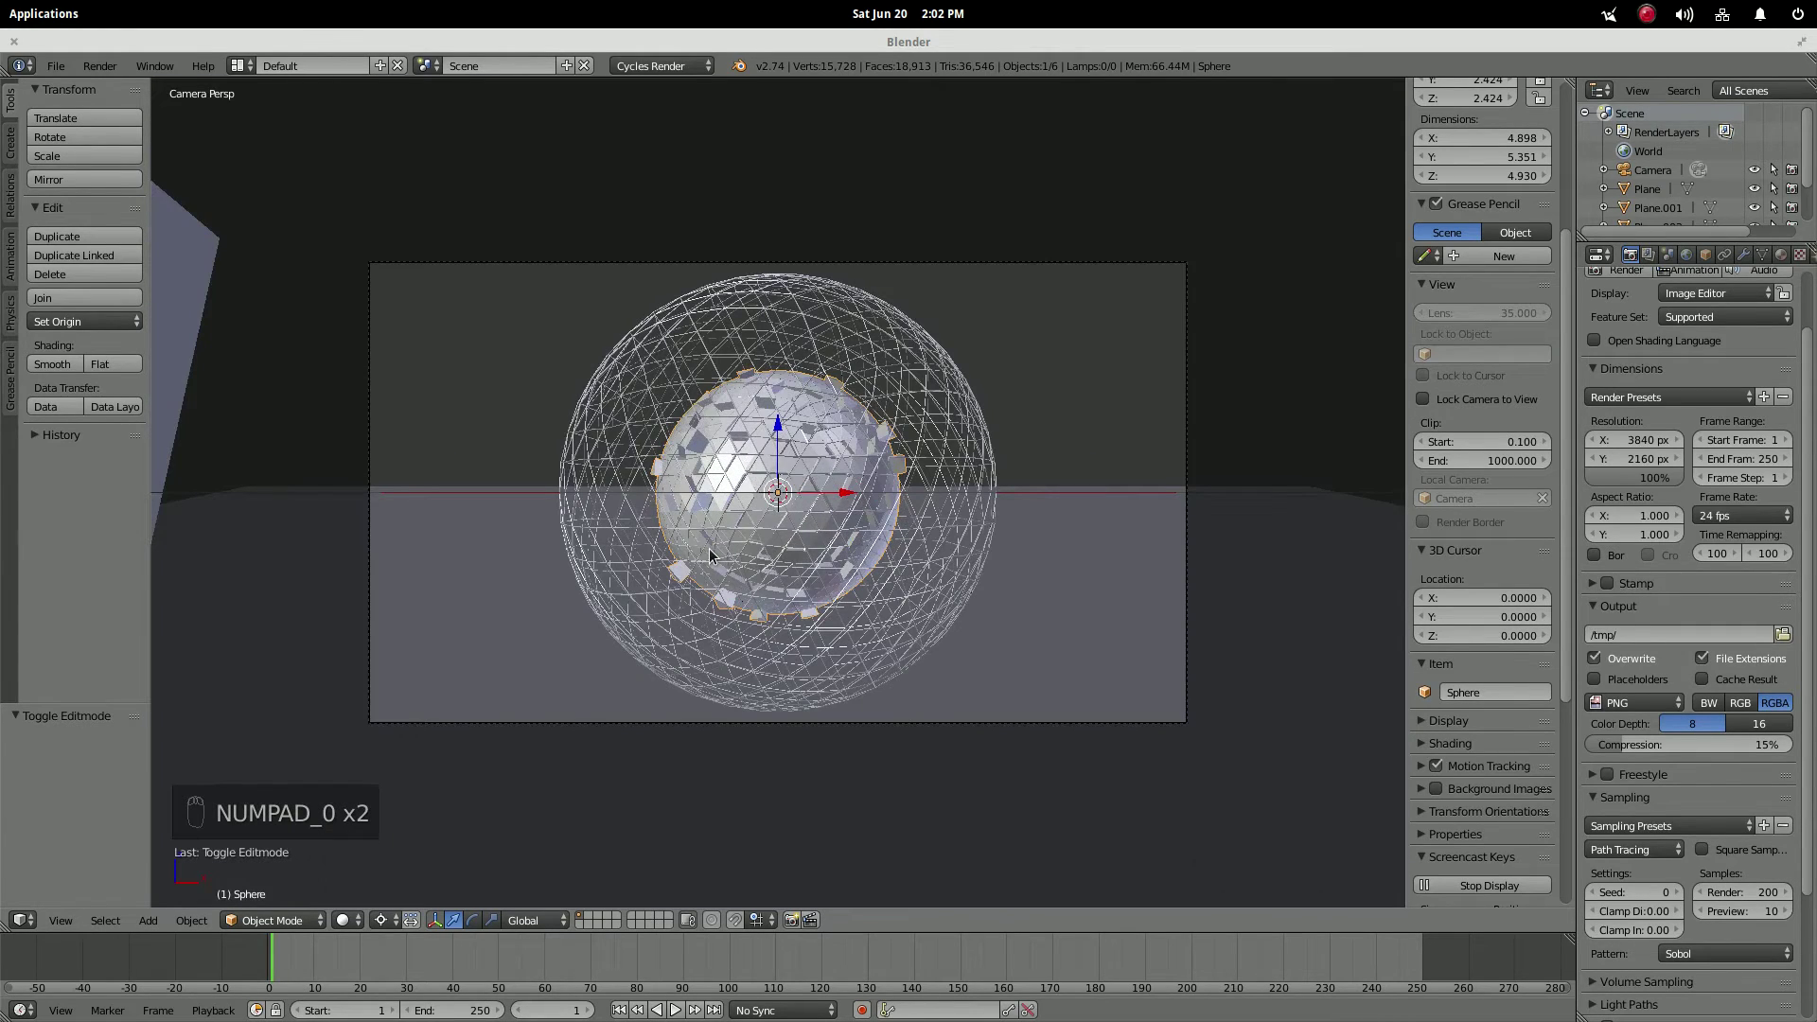
key(F12)
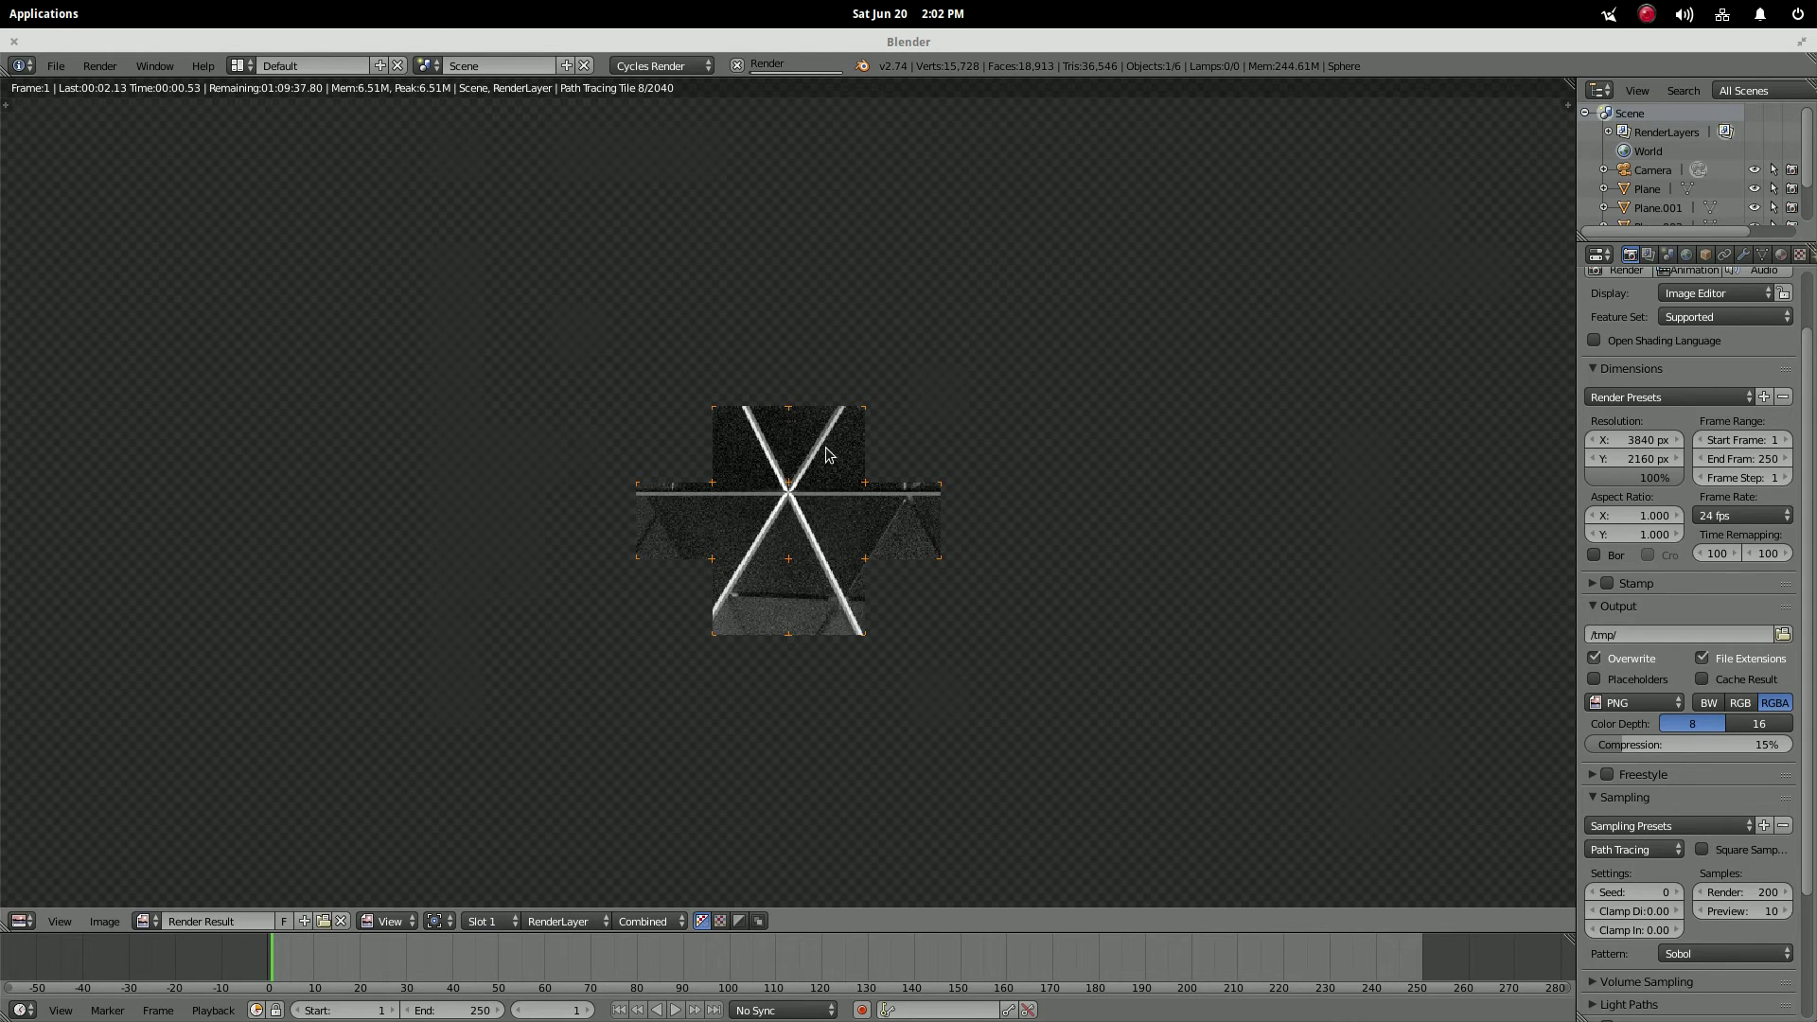
scroll(827, 455, down, 2)
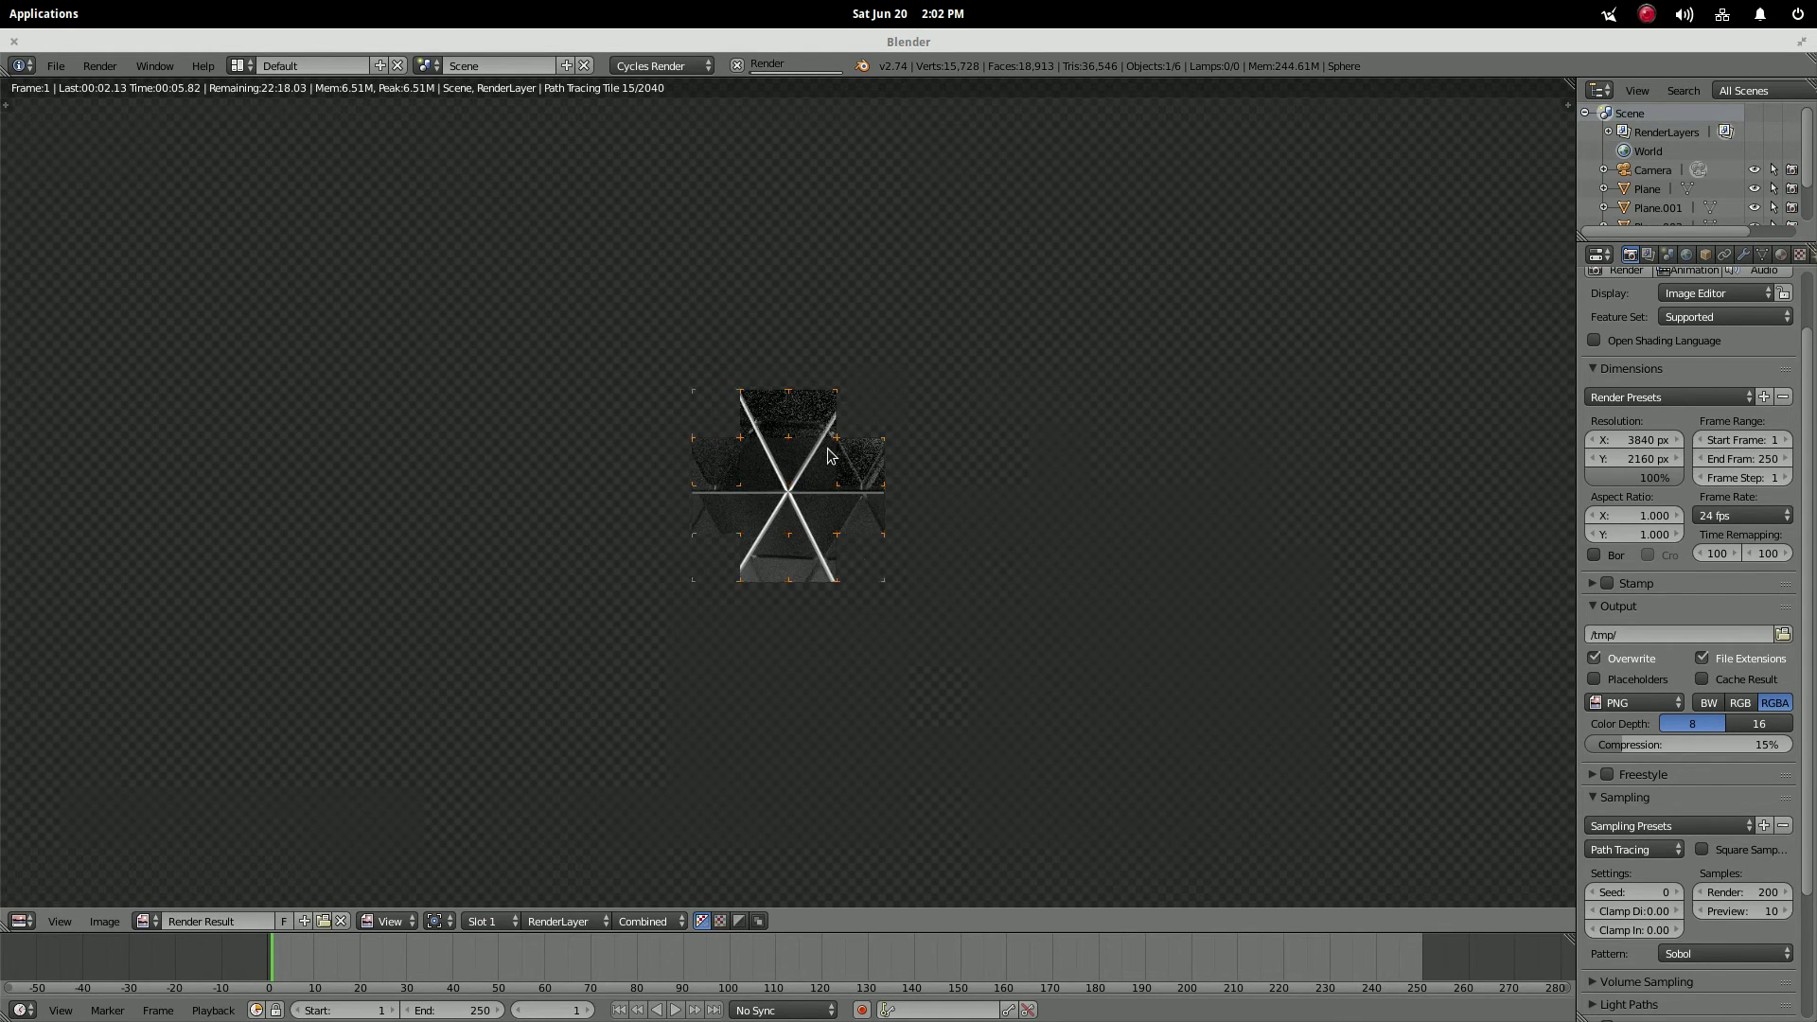
scroll(827, 455, down, 1)
scroll(829, 456, down, 3)
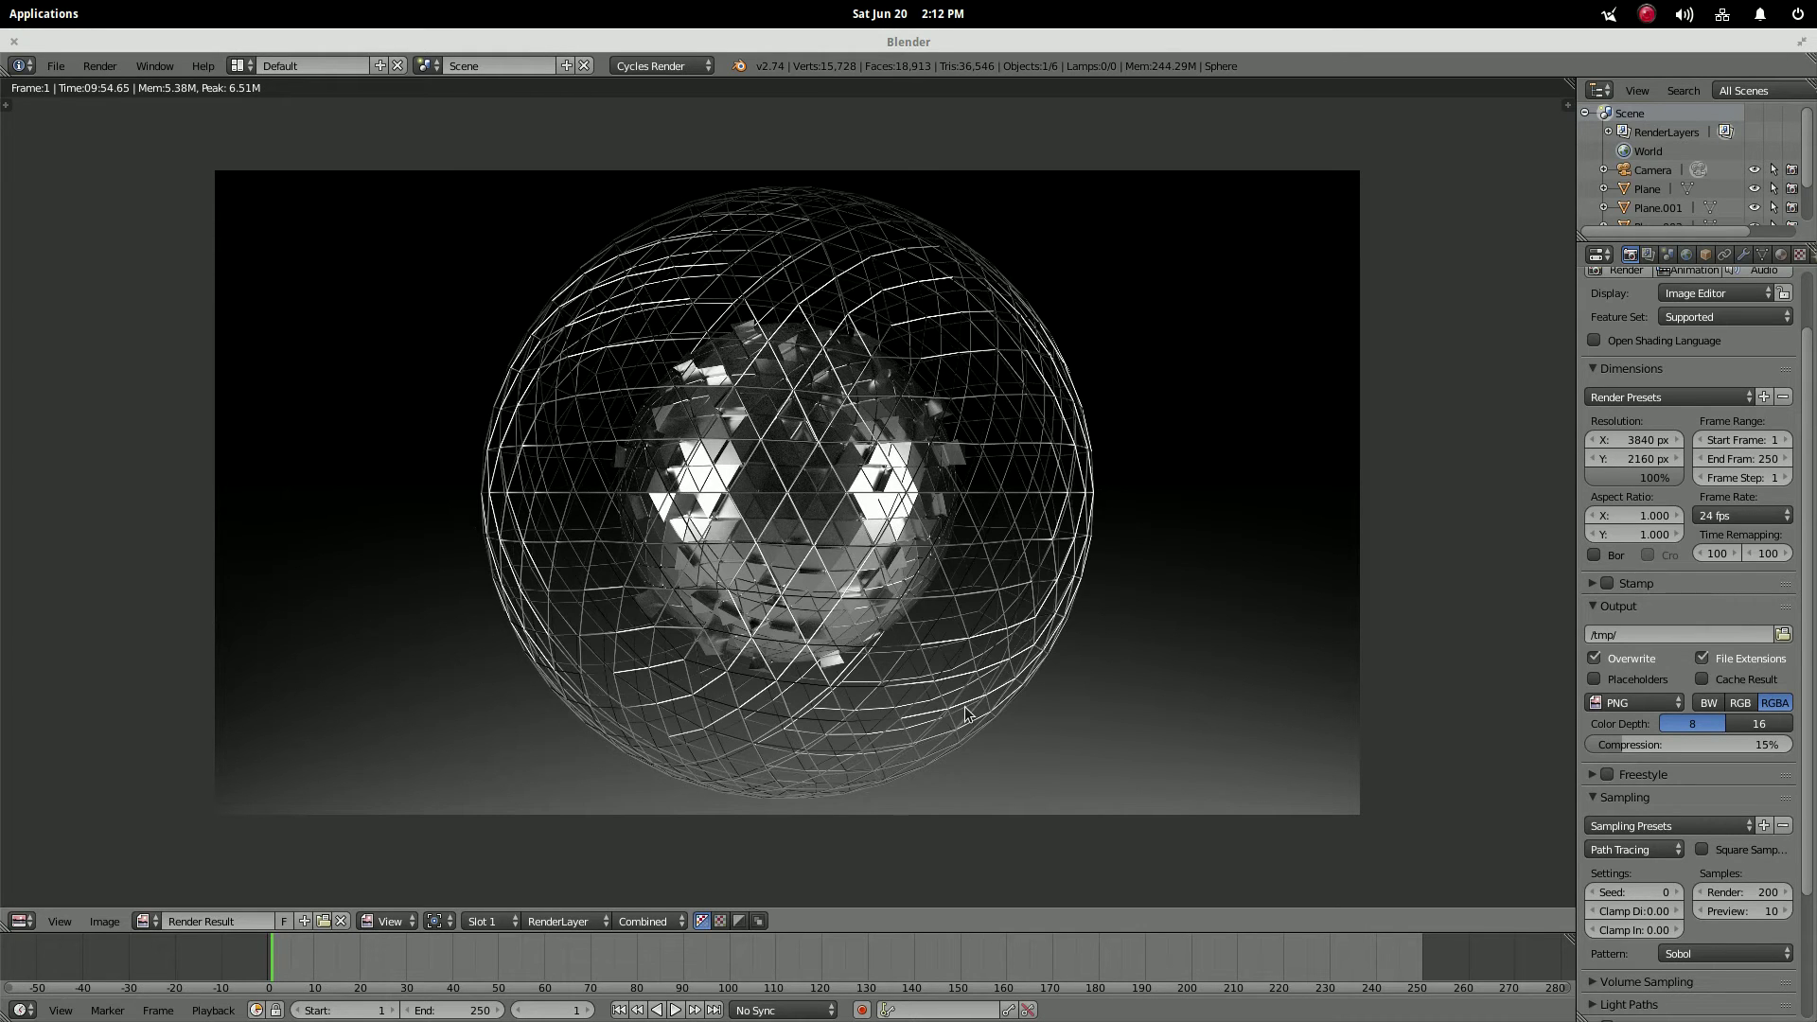
key(Escape)
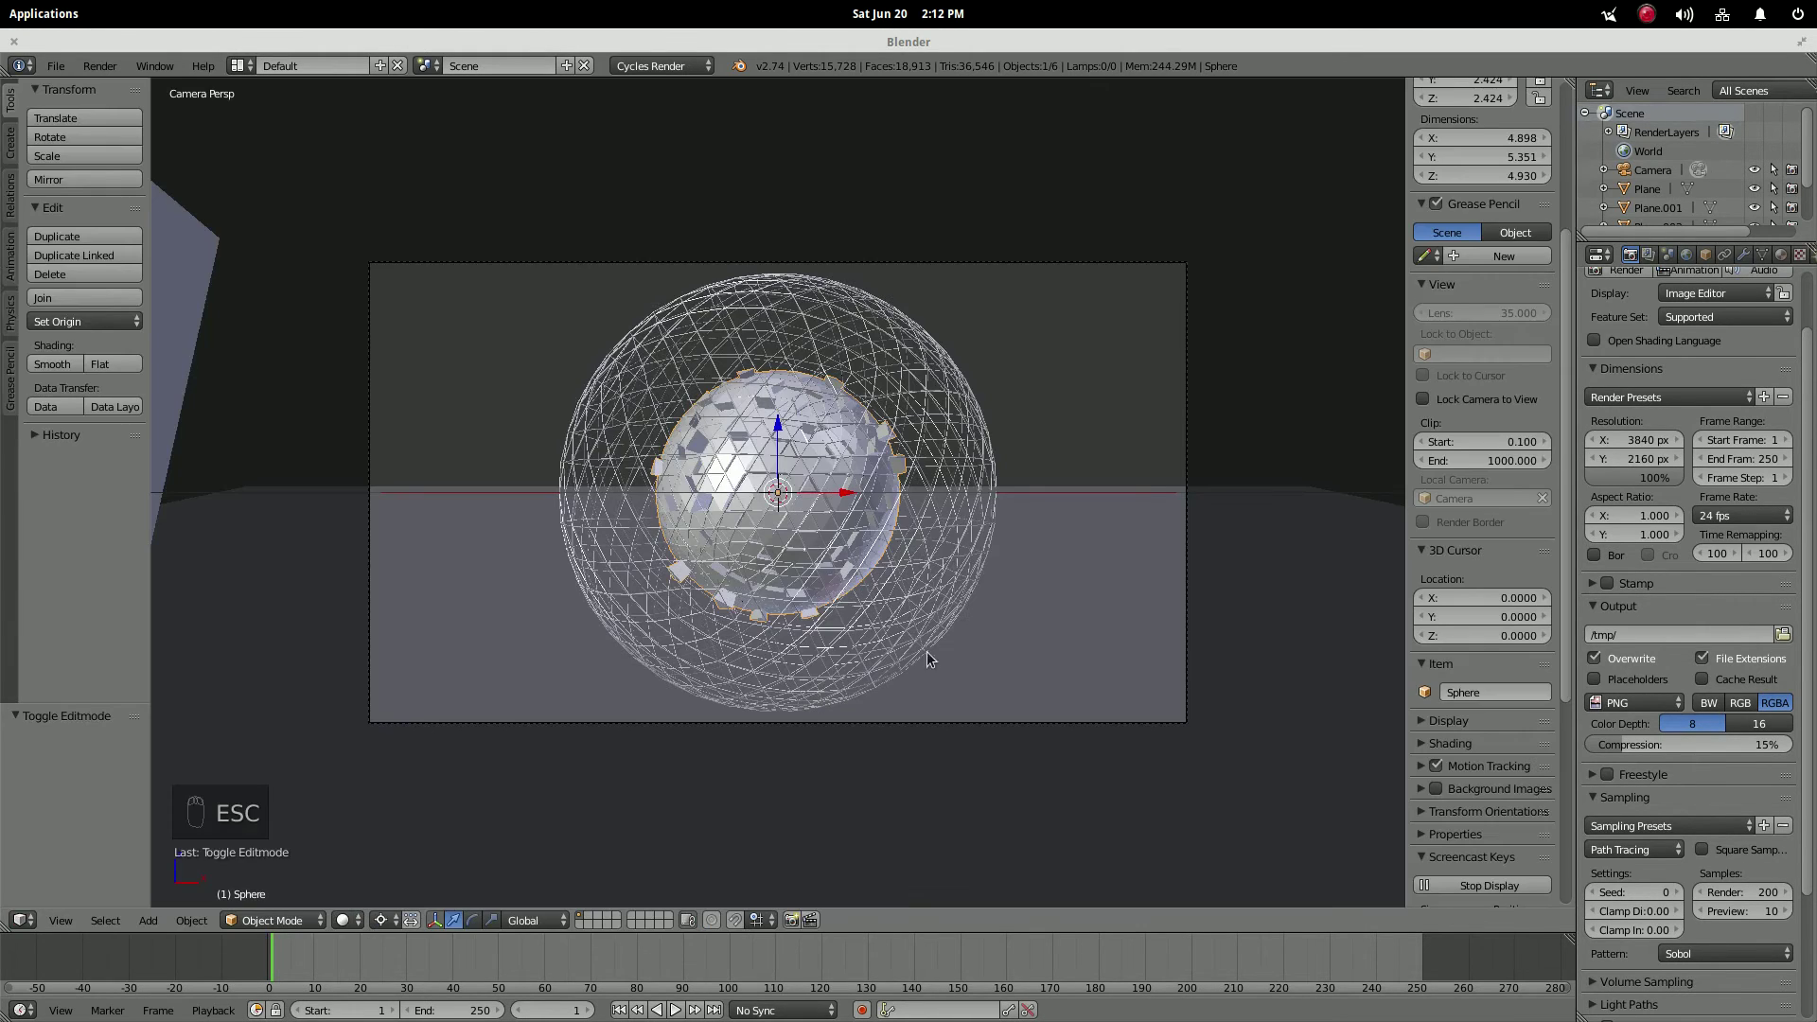
- Lower the emission strength of the light planes' shared material to 2.0
middle_drag(265, 418, 373, 399)
right_click(388, 412)
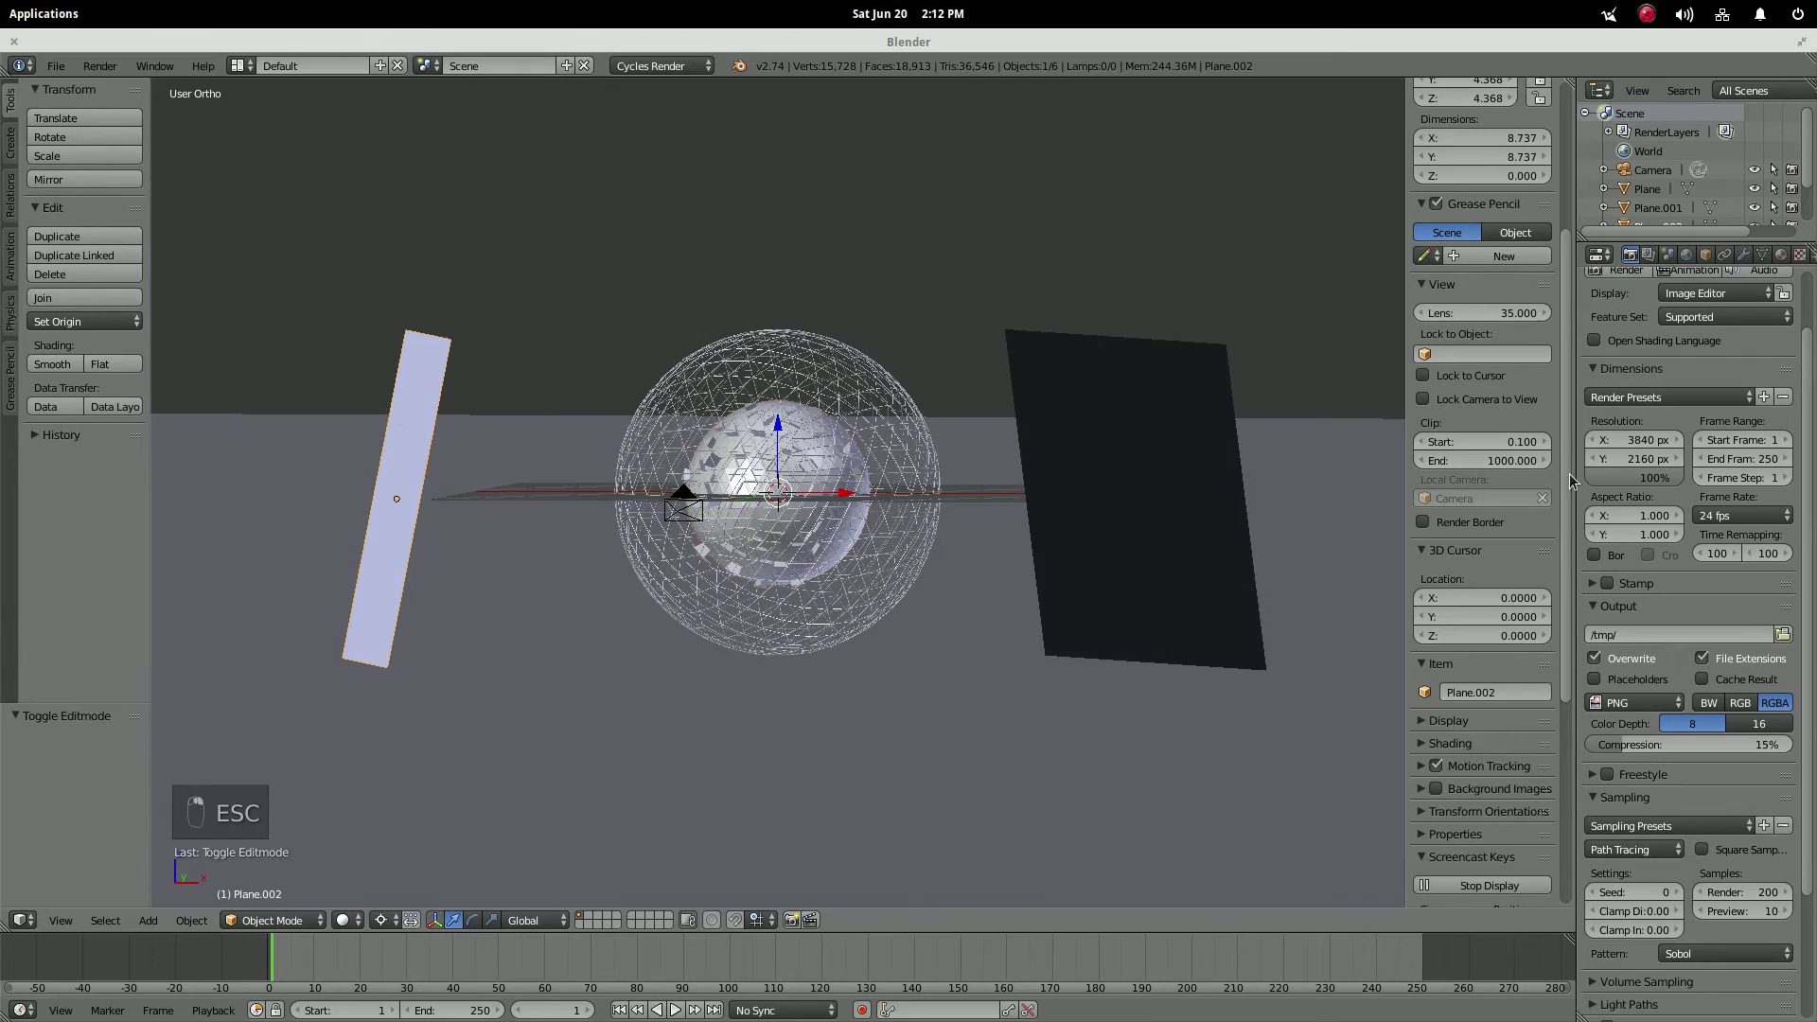
click(1780, 255)
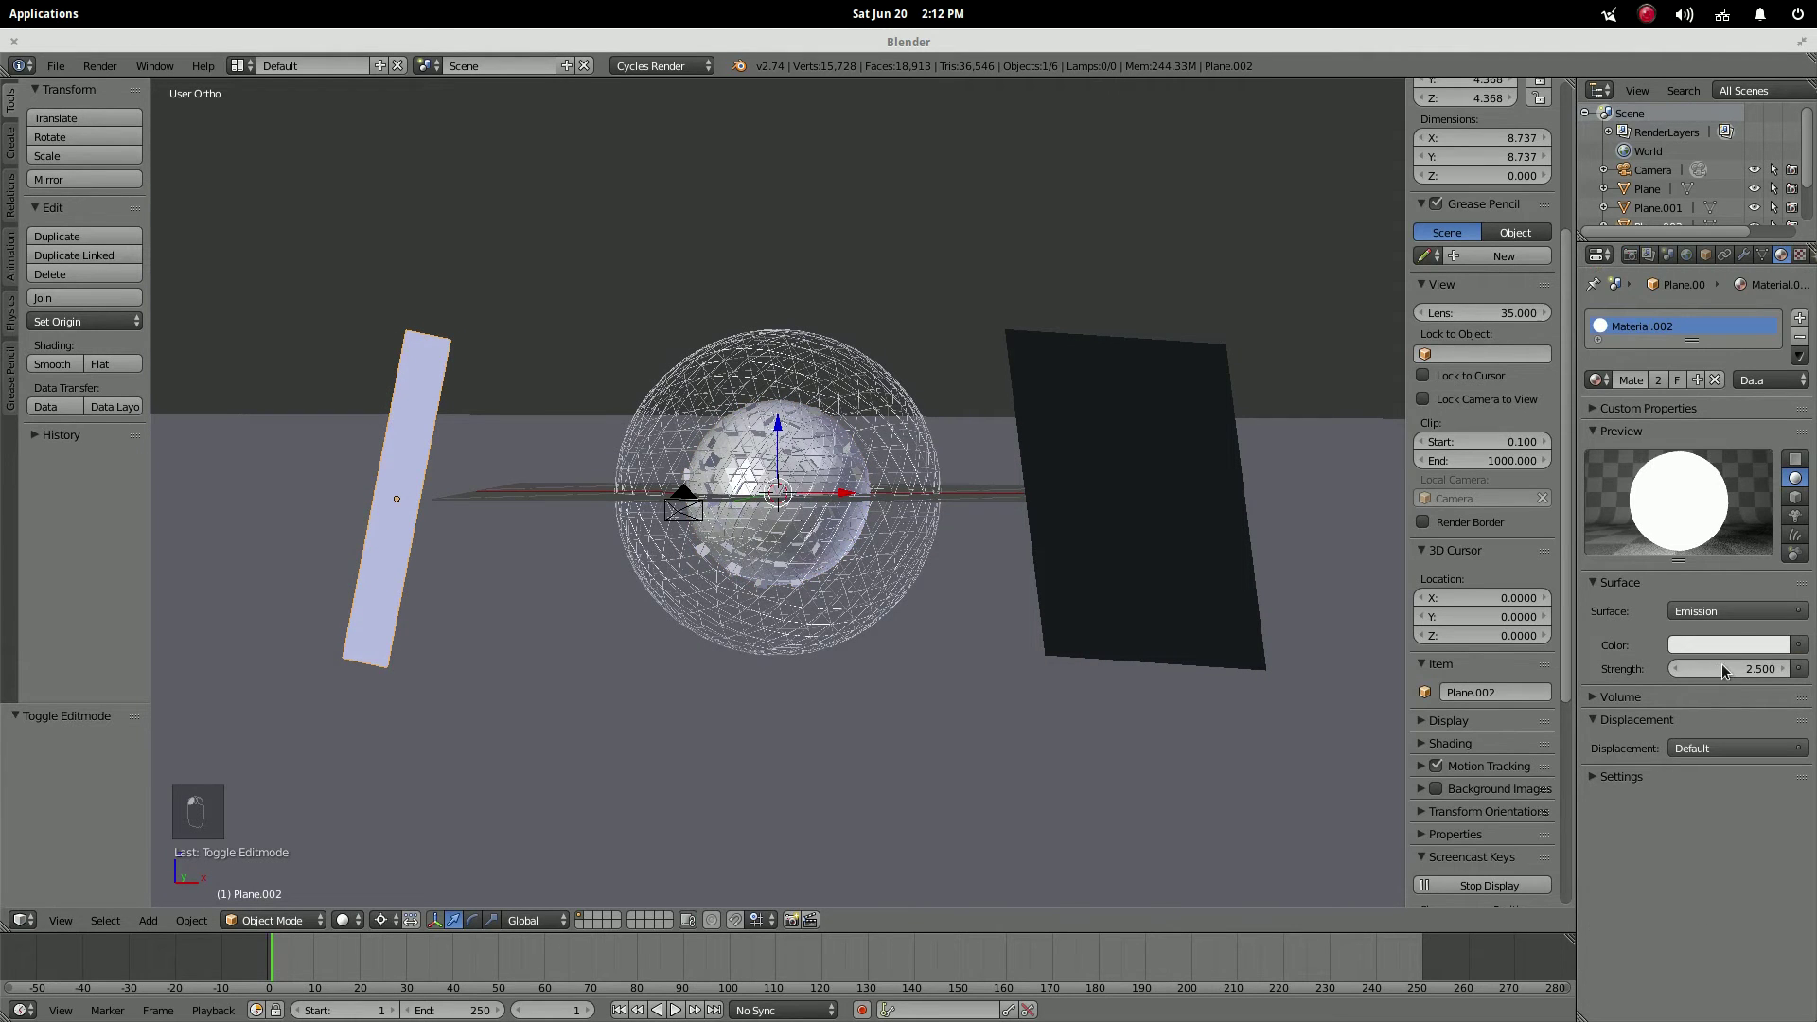
drag(1682, 671, 1667, 672)
right_click(1128, 549)
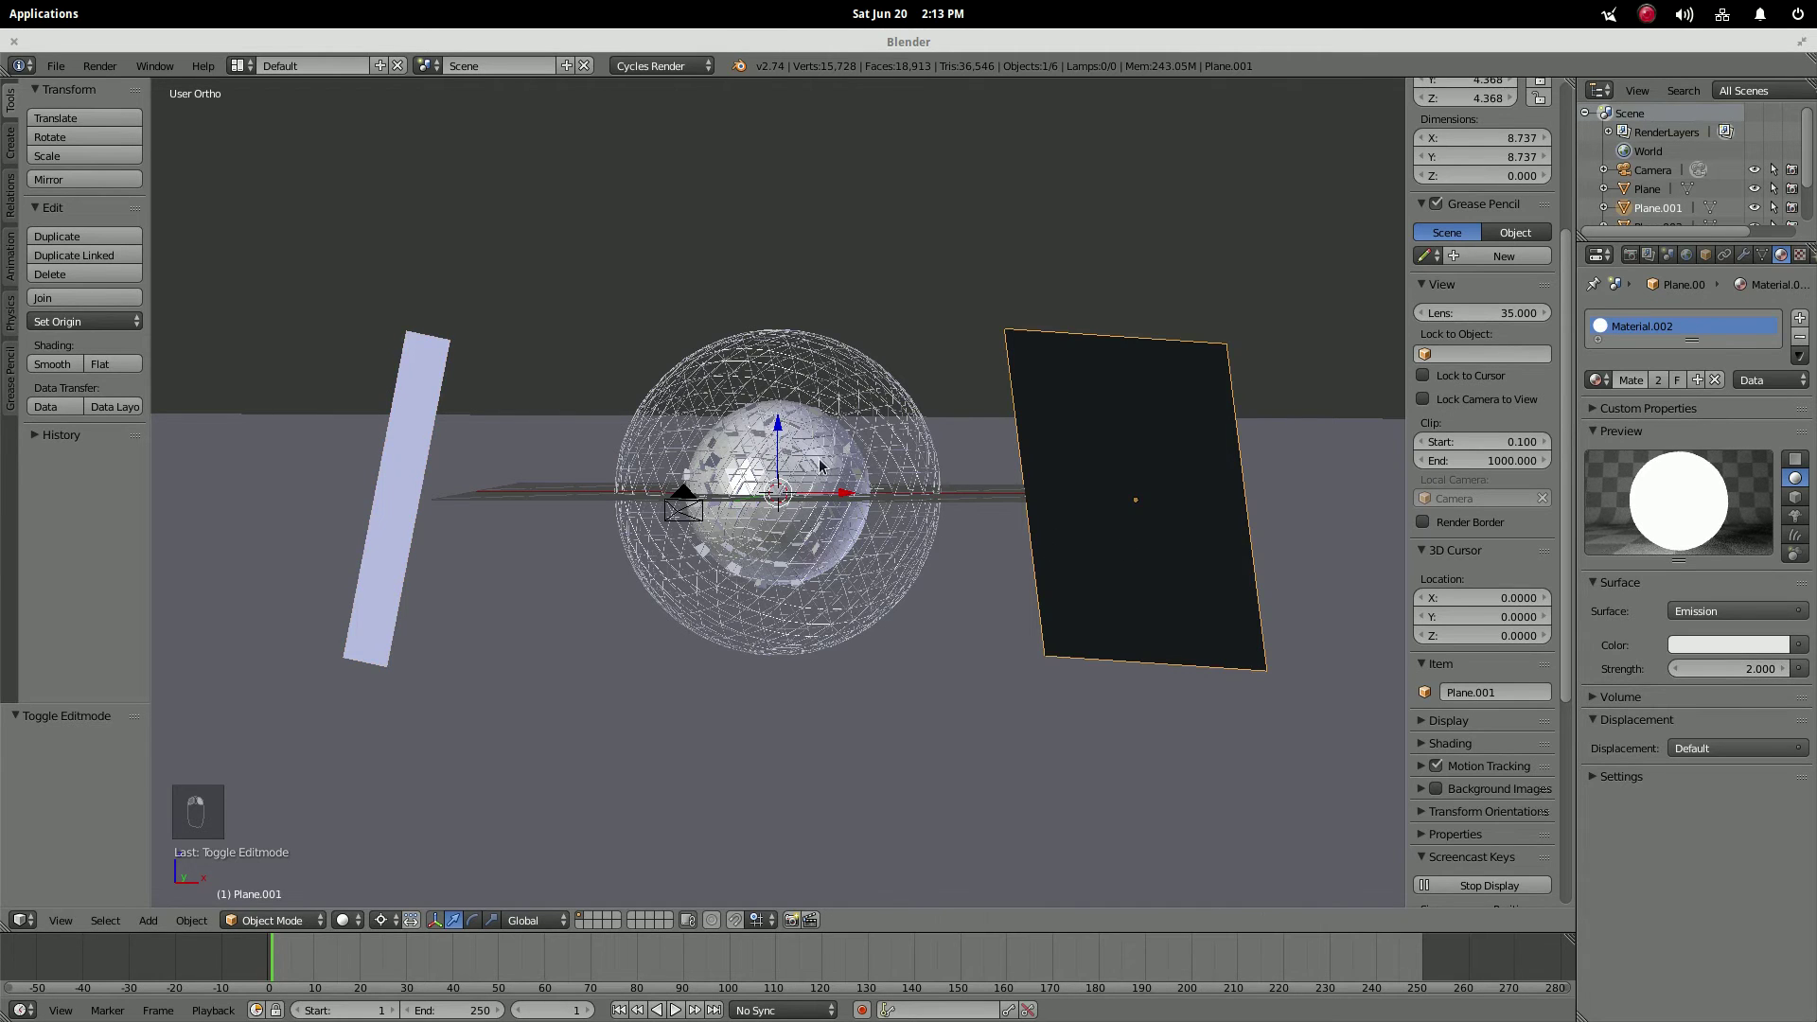
middle_drag(819, 466, 787, 480)
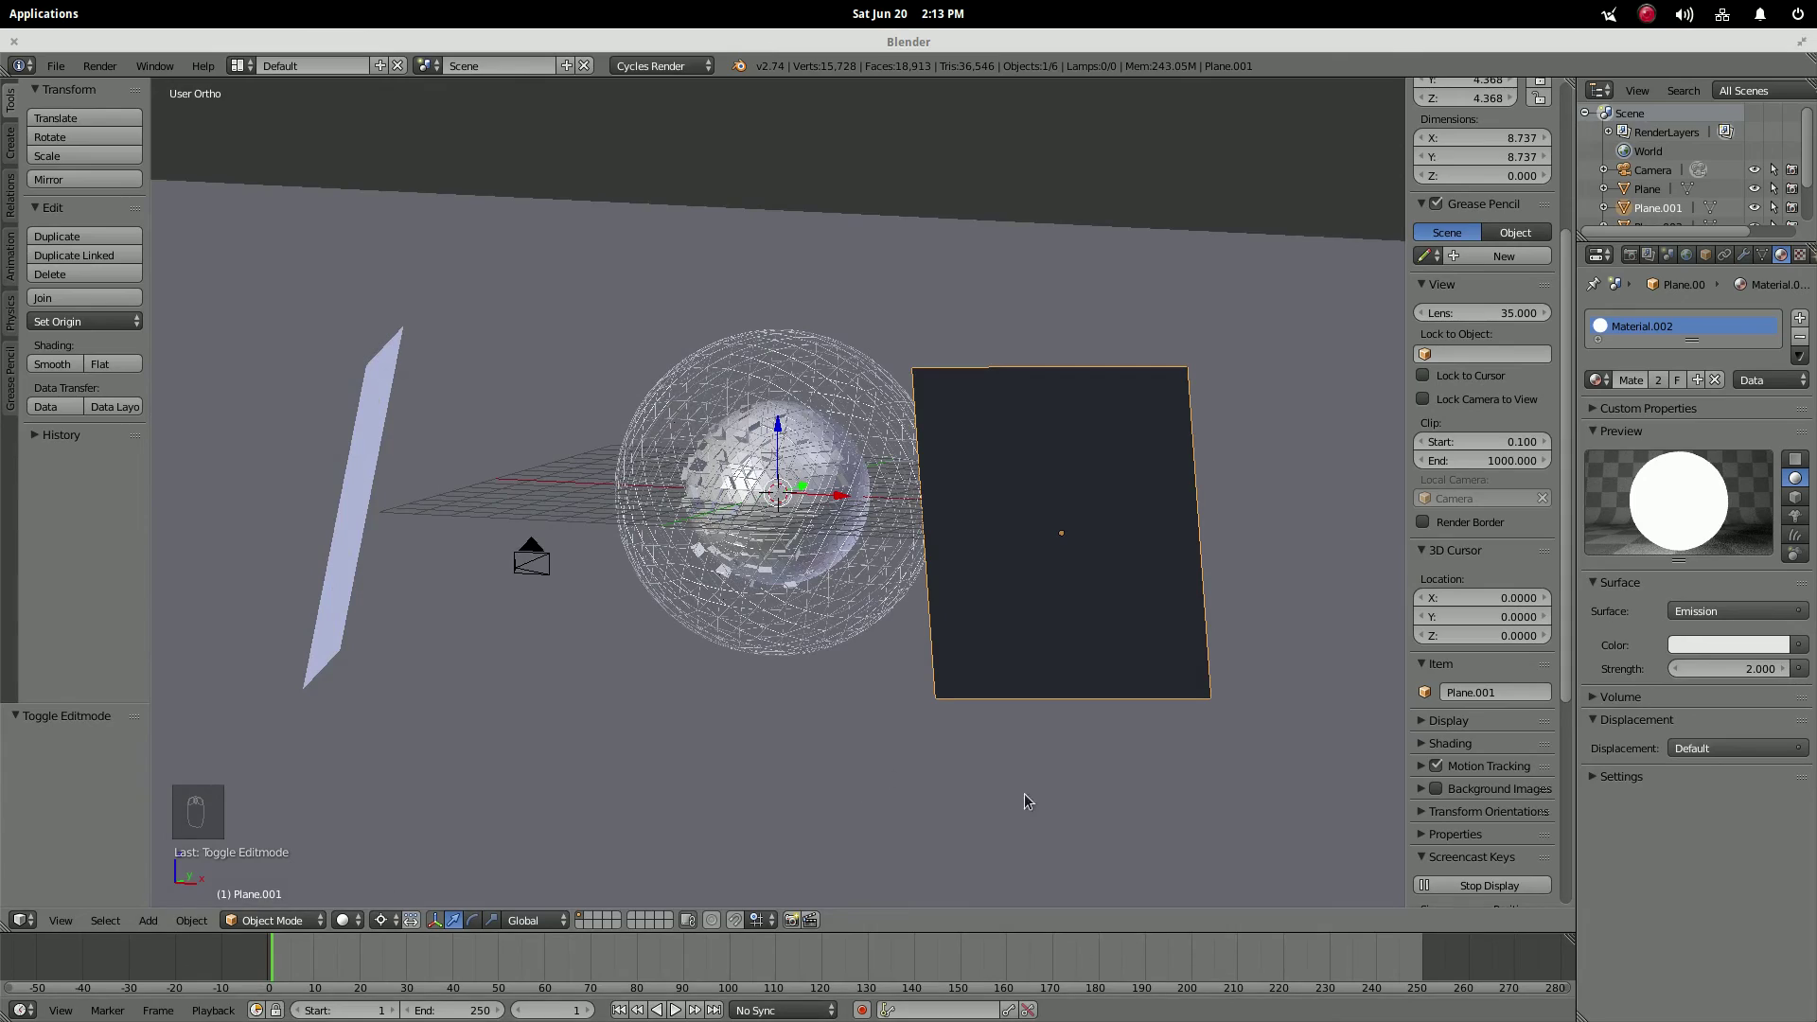
- Switch from Blender to another desktop workspace through the workspace overview
key(super+s)
click(1074, 981)
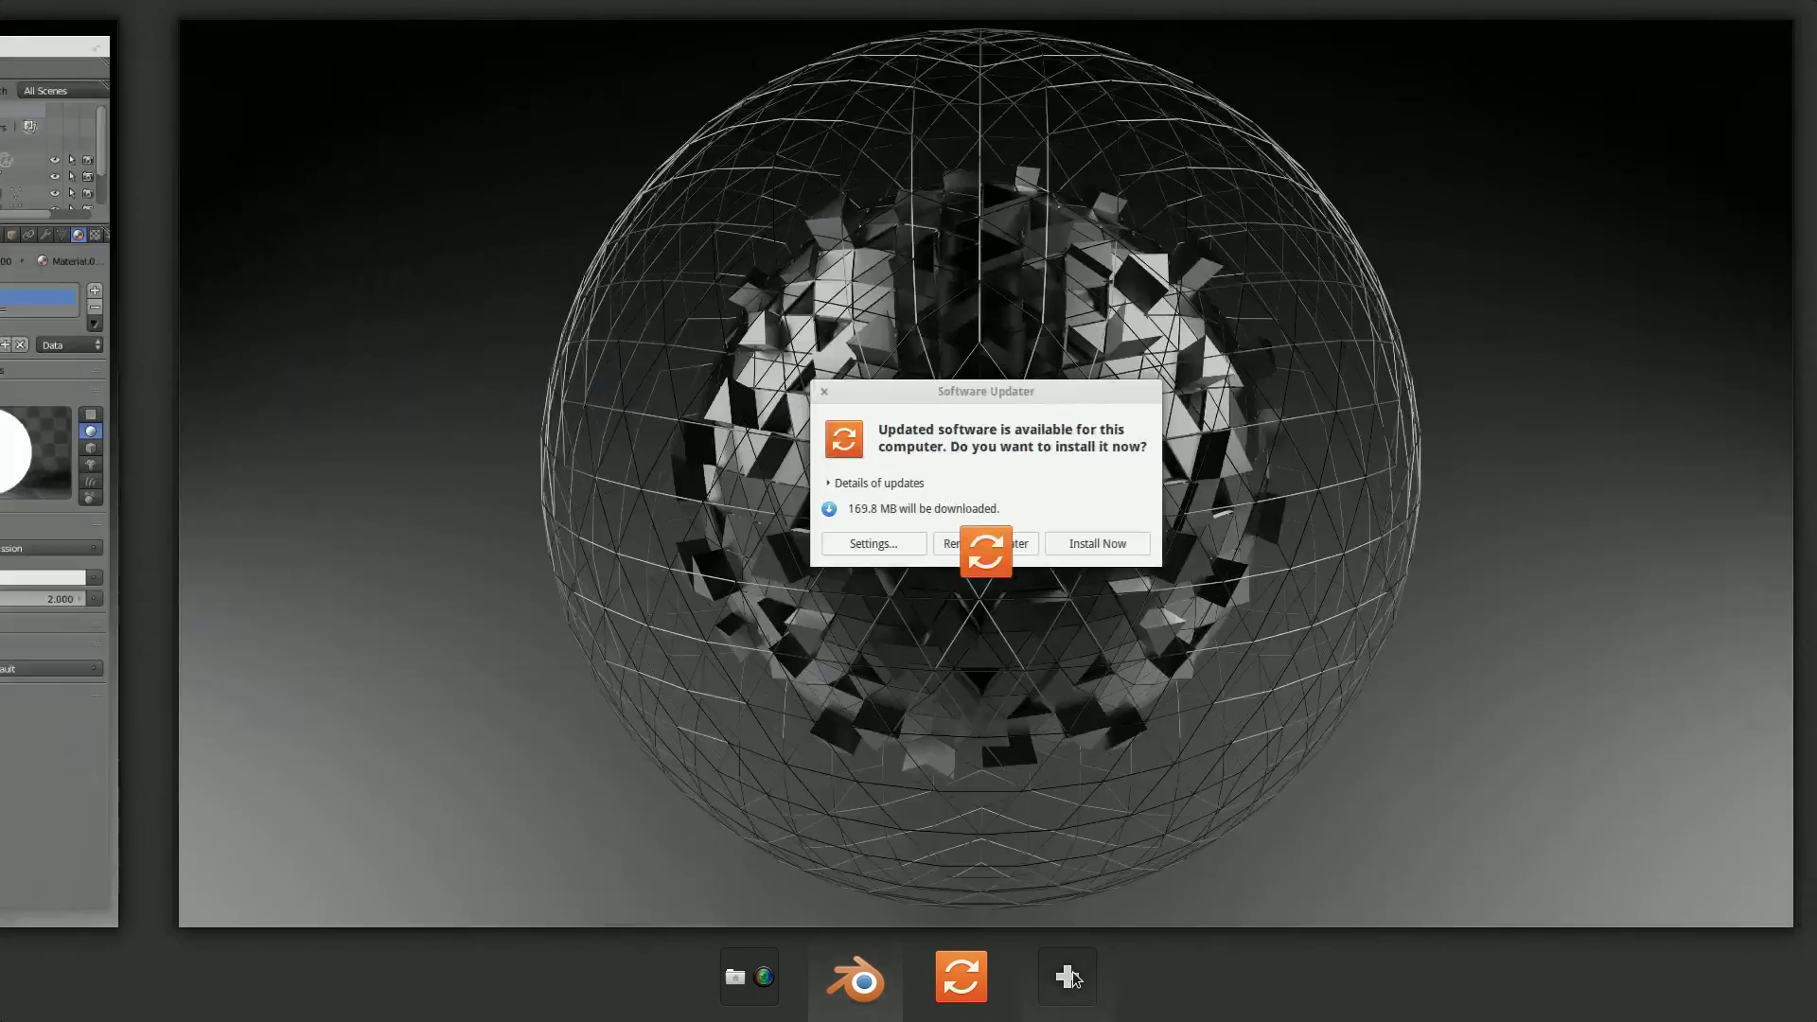